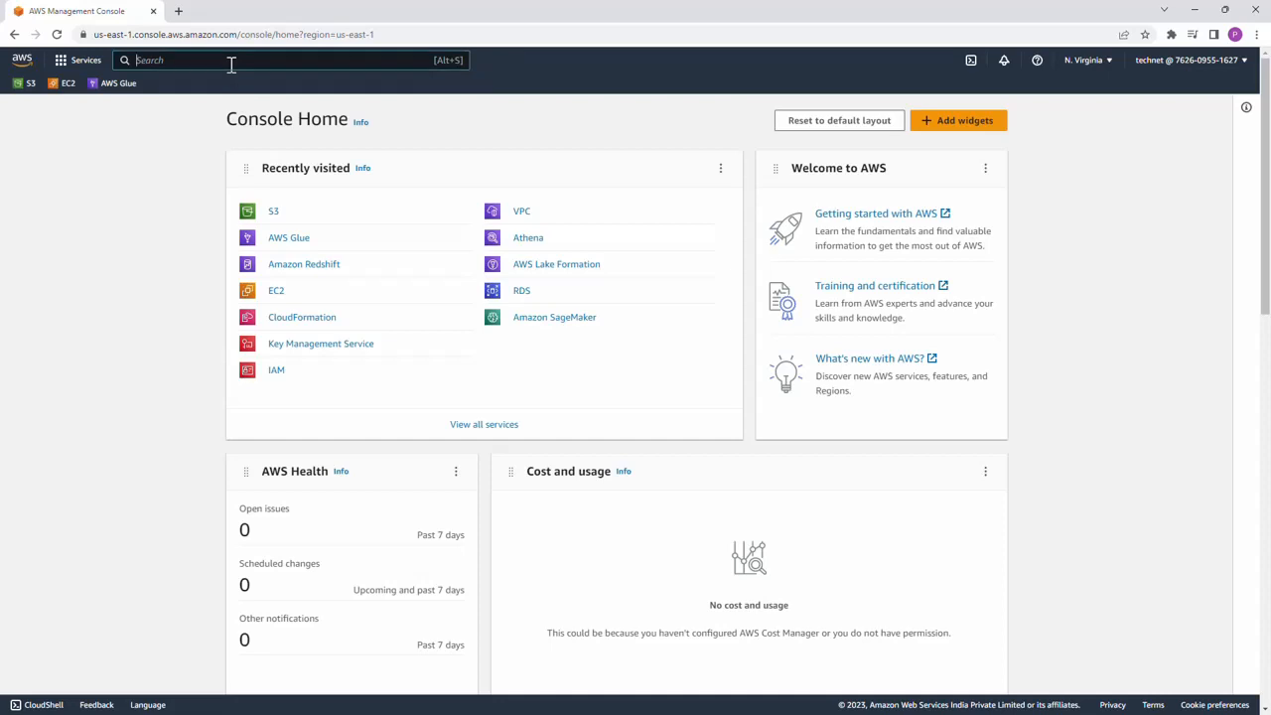
Find the S3 service, open it in a separate browser tab, and open the cloudnet-data-store bucket
type("s3")
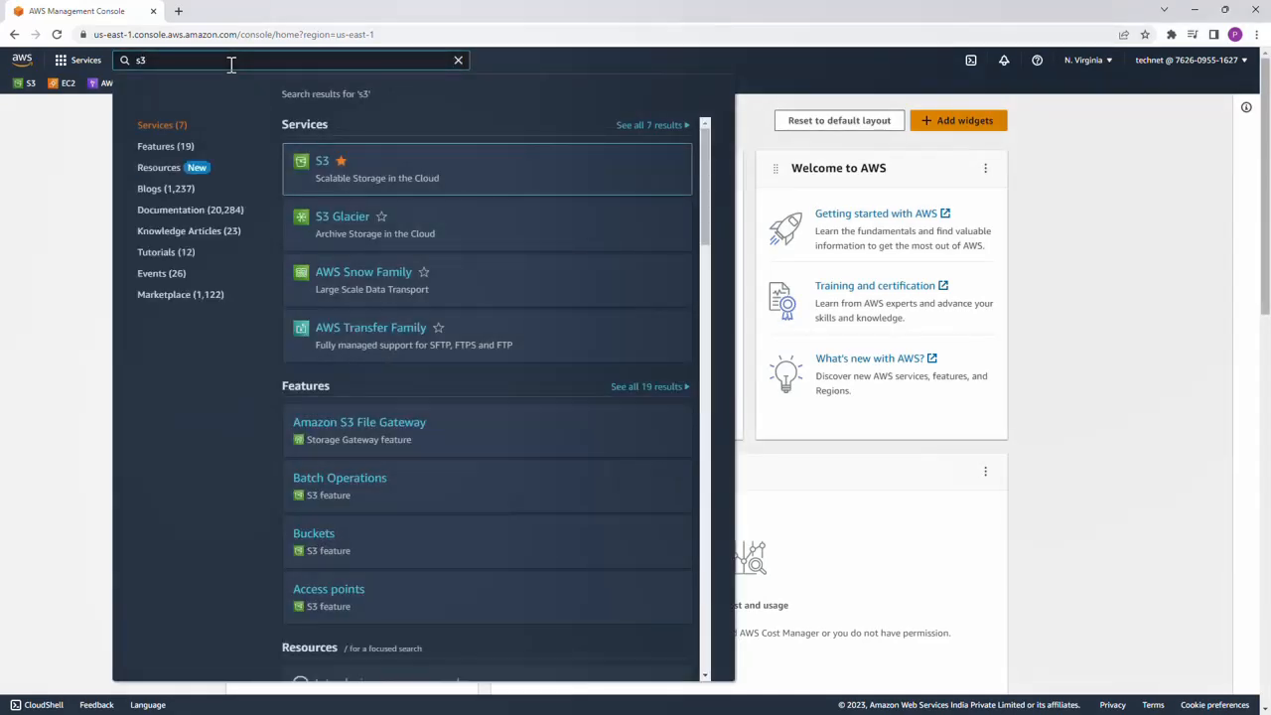
right_click(324, 166)
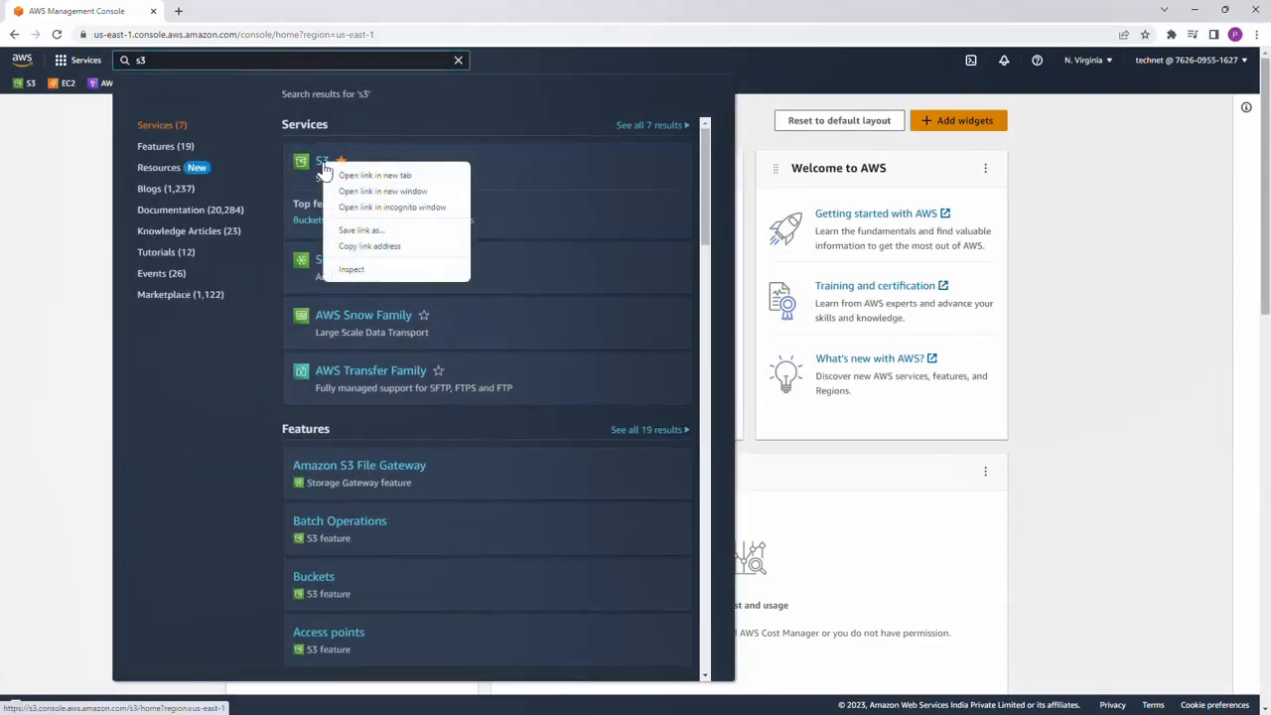
left_click(372, 176)
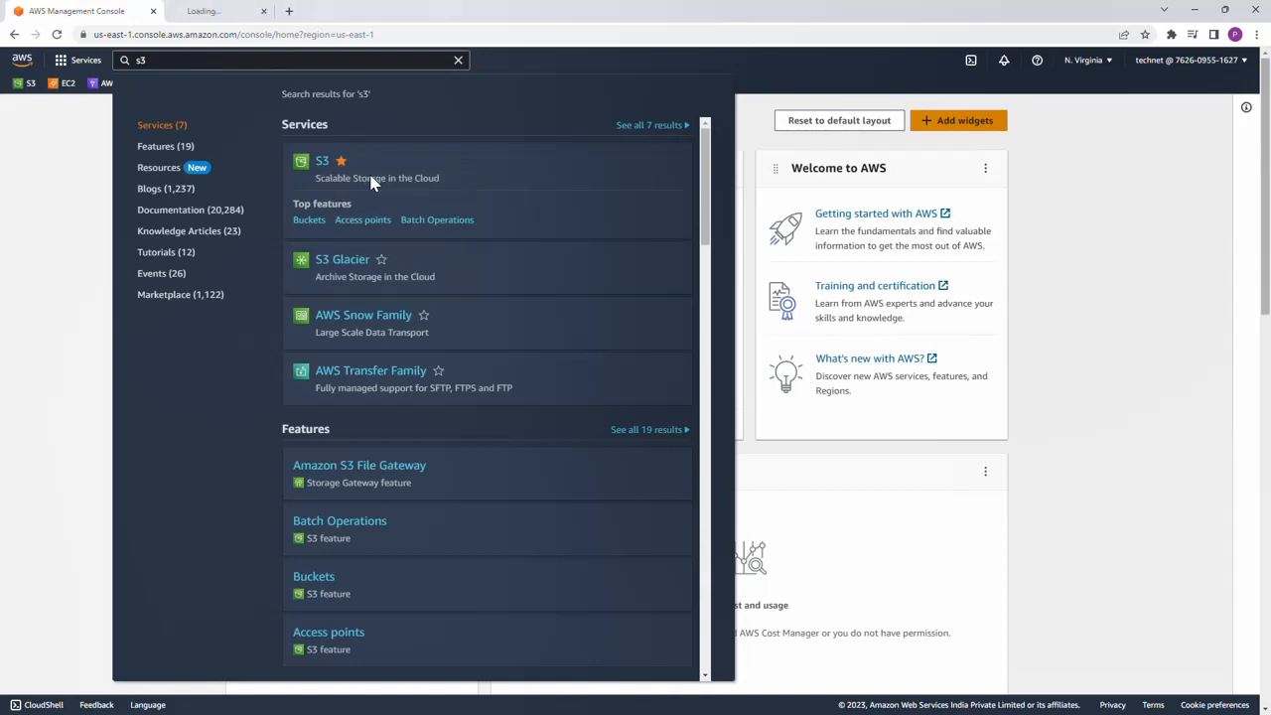
left_click(458, 59)
left_click(247, 11)
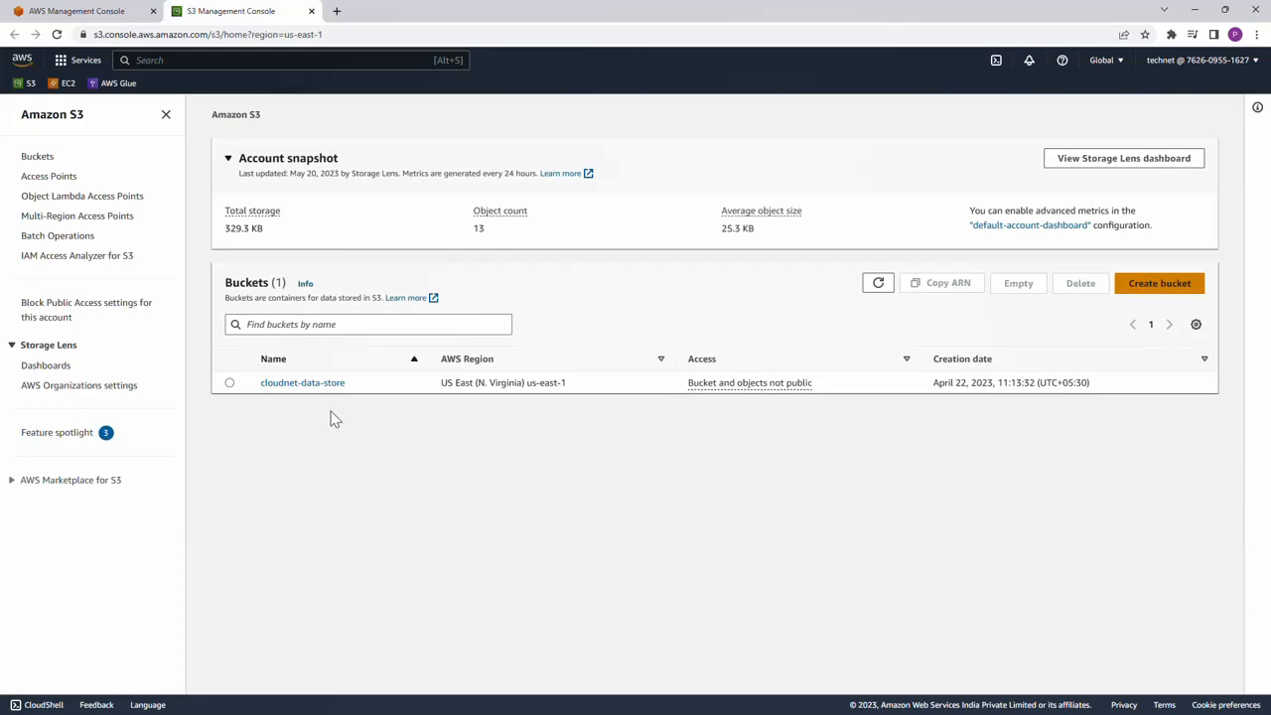
left_click(316, 384)
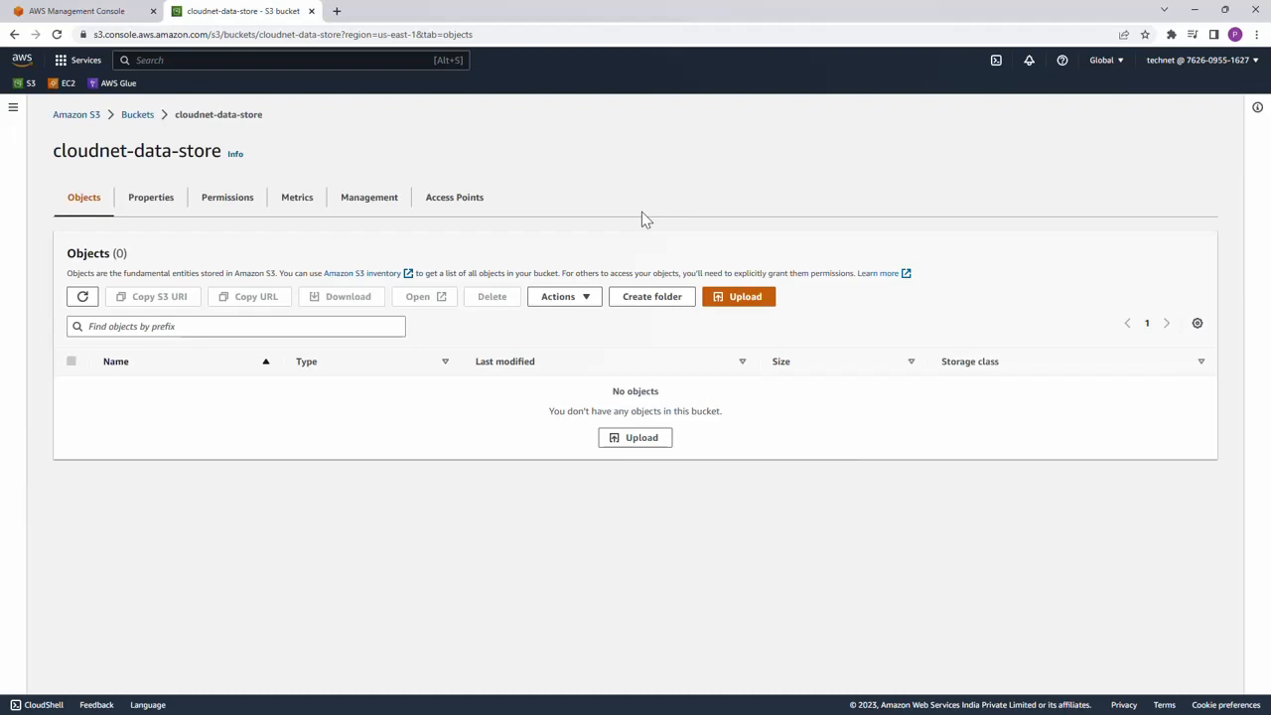
Create two folders named data and temp-glue at the root of the cloudnet-data-store bucket
left_click(655, 300)
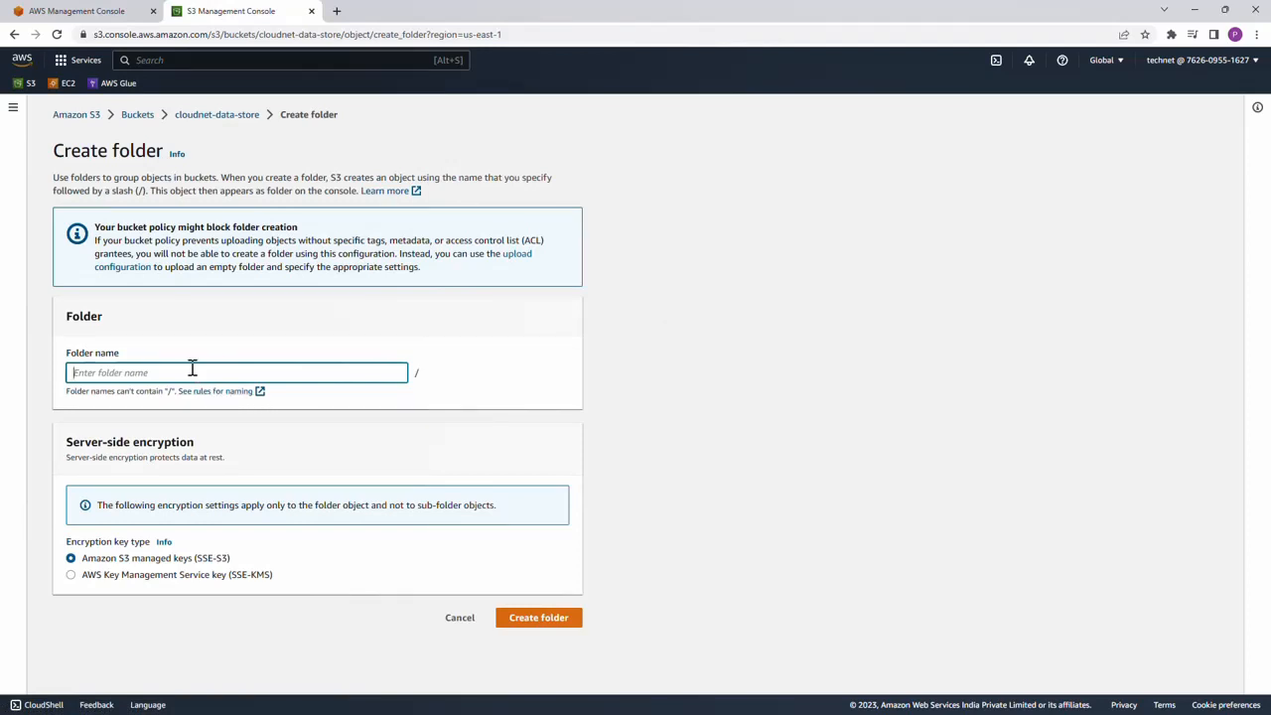
type("data")
left_click(558, 618)
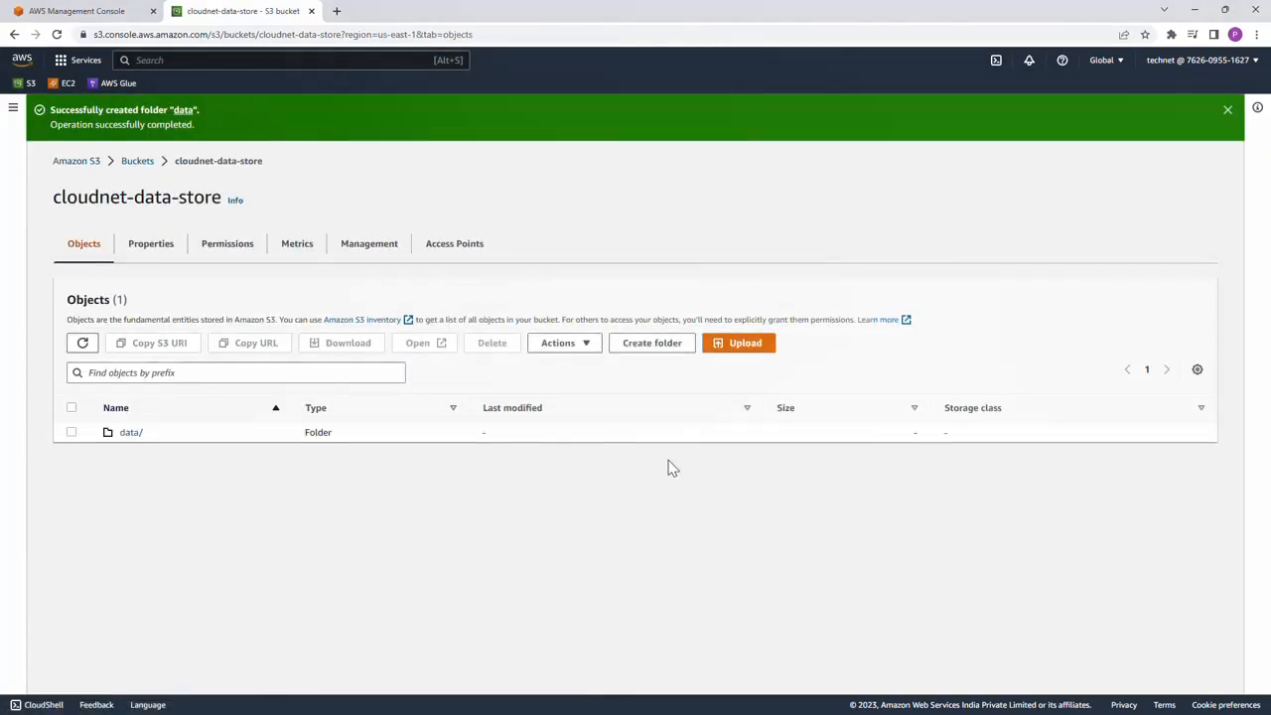
left_click(665, 347)
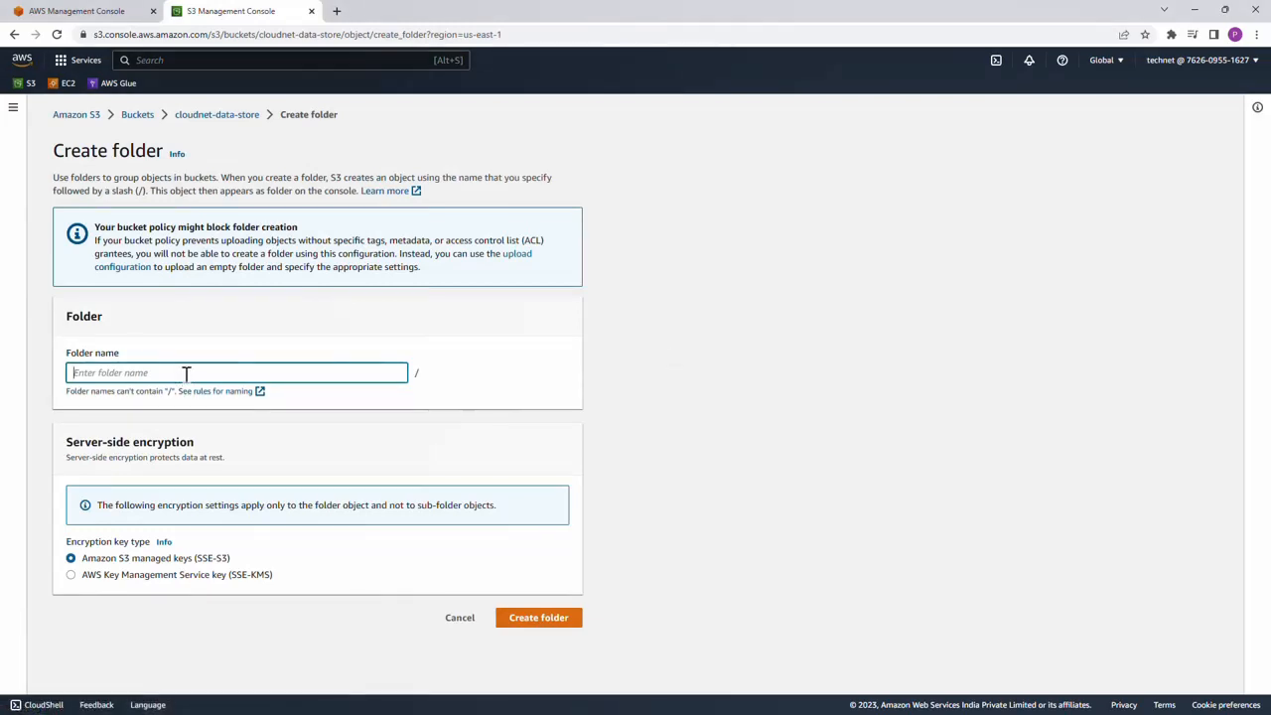
type("temp-glue")
left_click(533, 624)
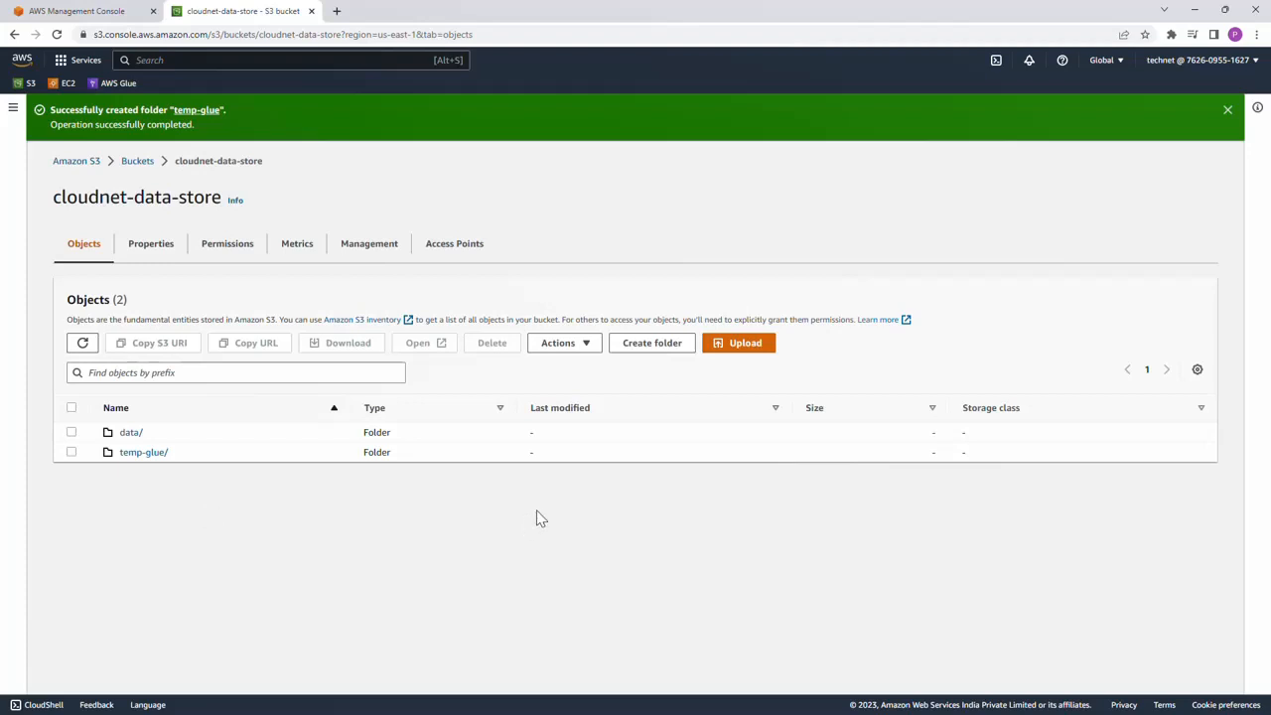
Create a folder named scripts at the root of the cloudnet-data-store bucket
left_click(662, 350)
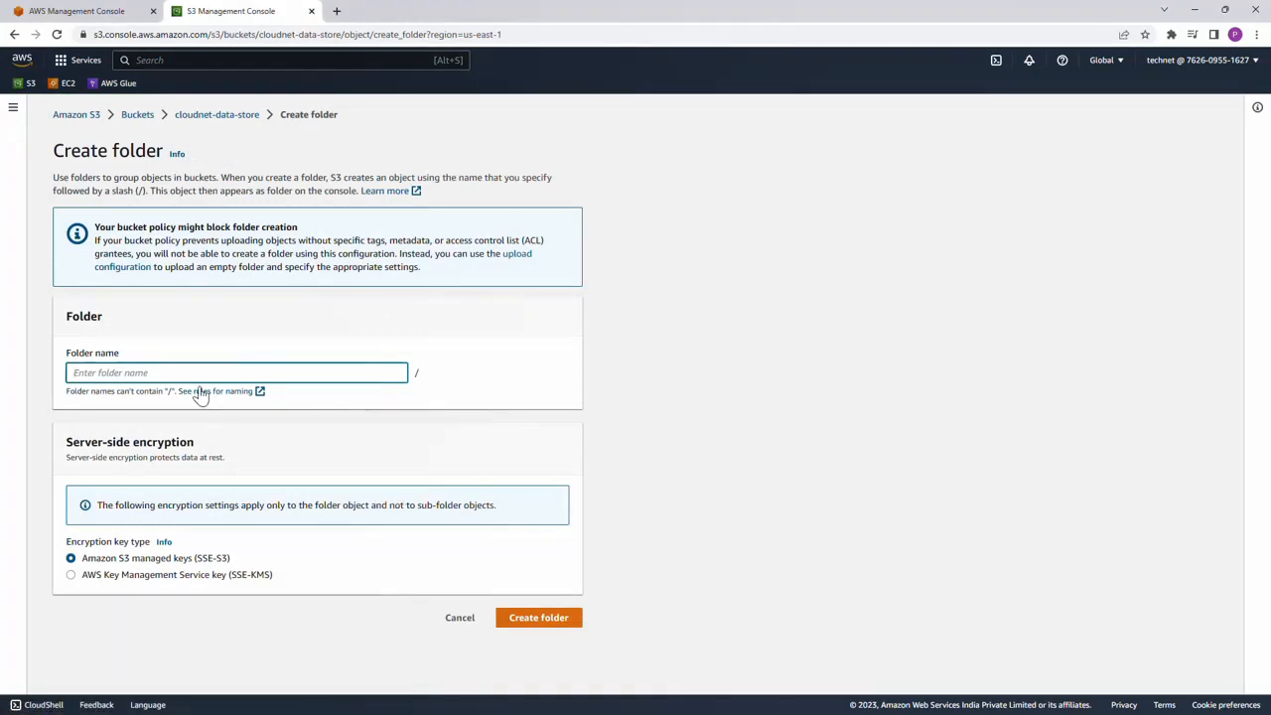
type("scripts")
left_click(550, 628)
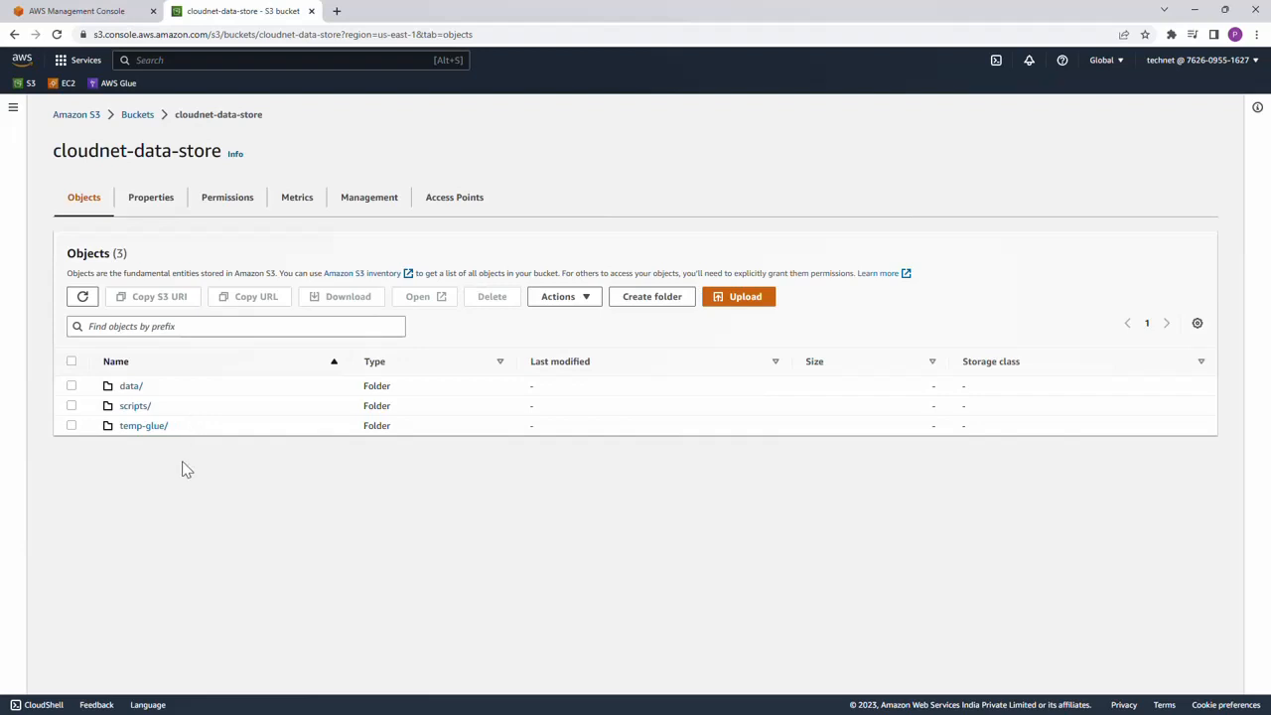
Create a folder named sales_database inside the bucket's data folder
left_click(132, 387)
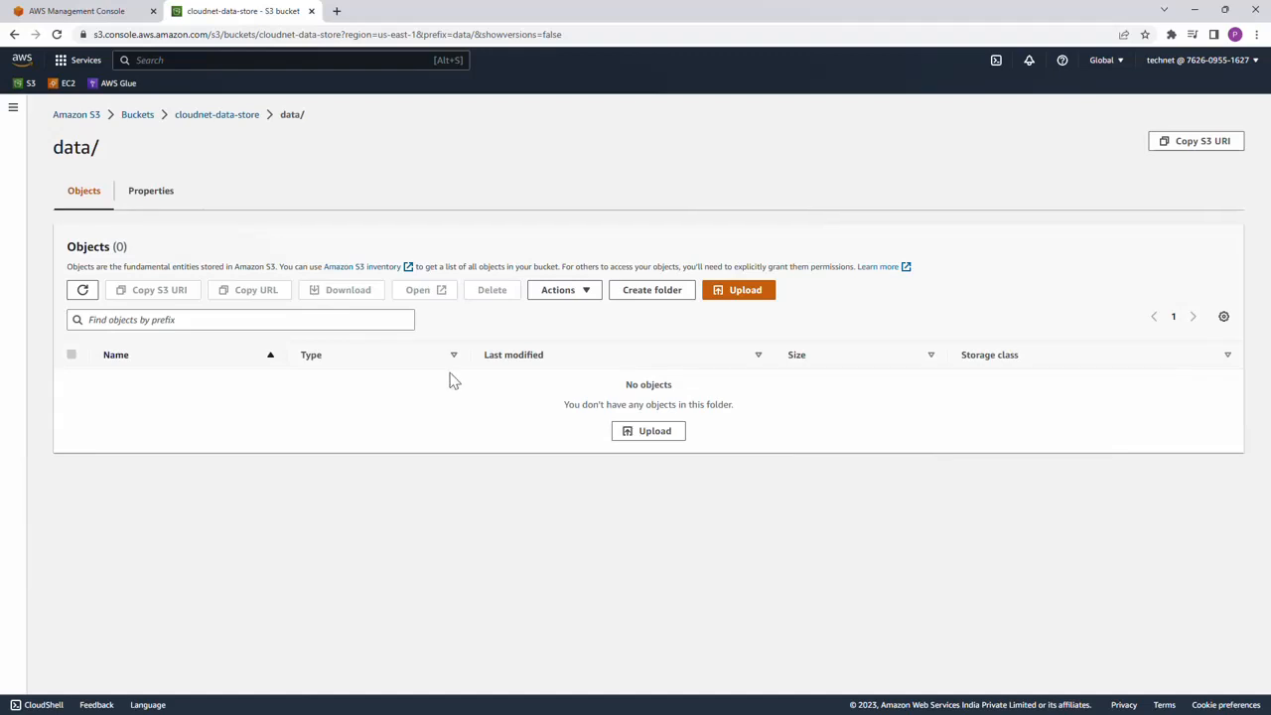
left_click(651, 291)
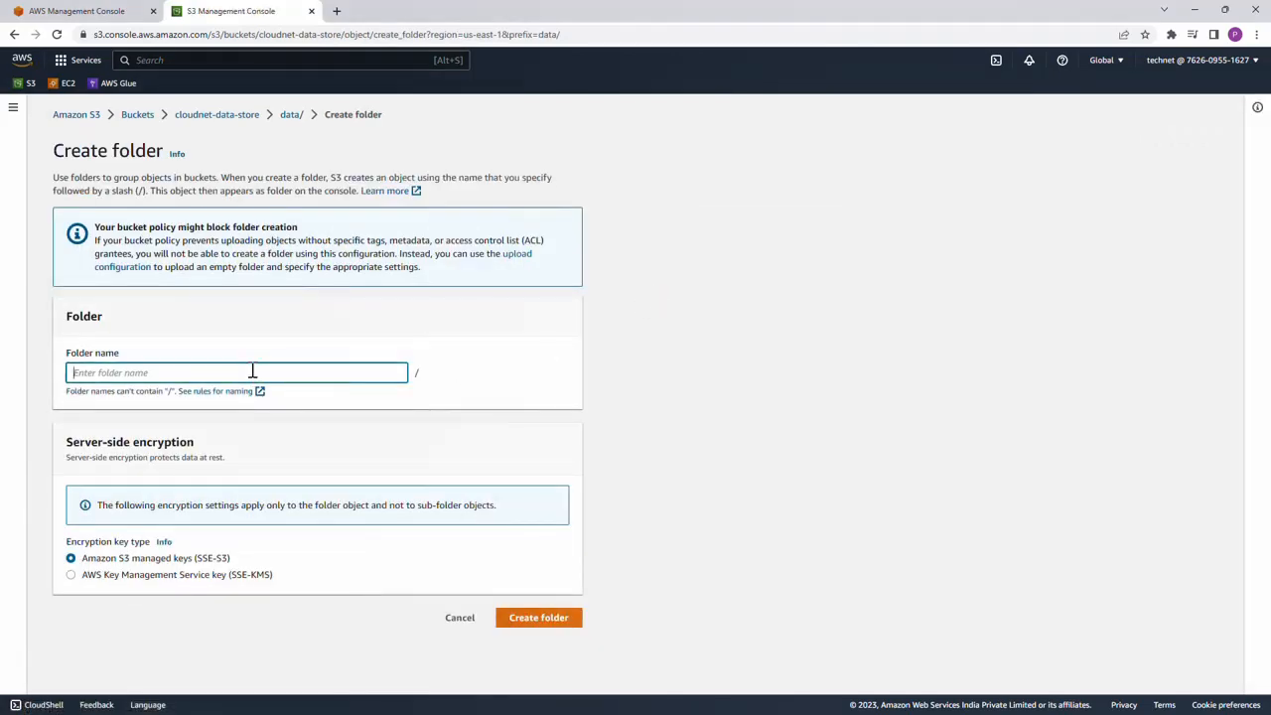
type("sales_database")
left_click(547, 621)
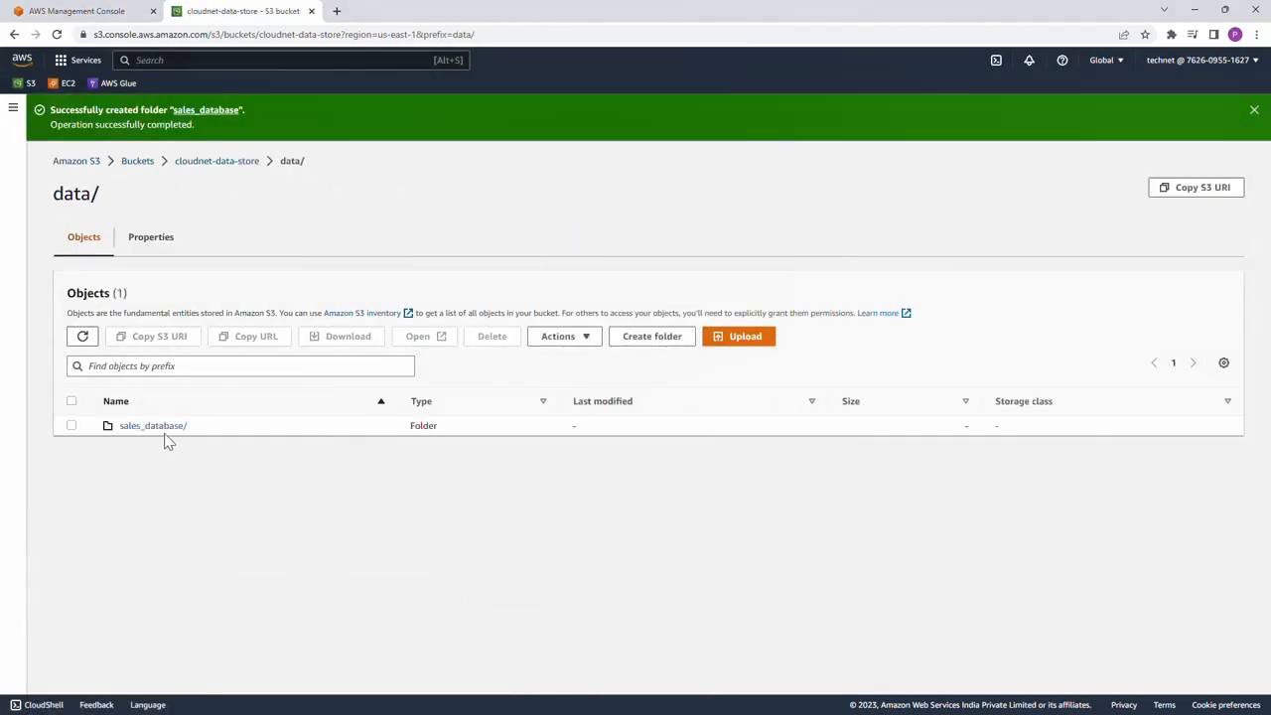
Upload dept_csv.csv and sales_csv.csv from the local Source Files folder into the sales_database folder
left_click(163, 429)
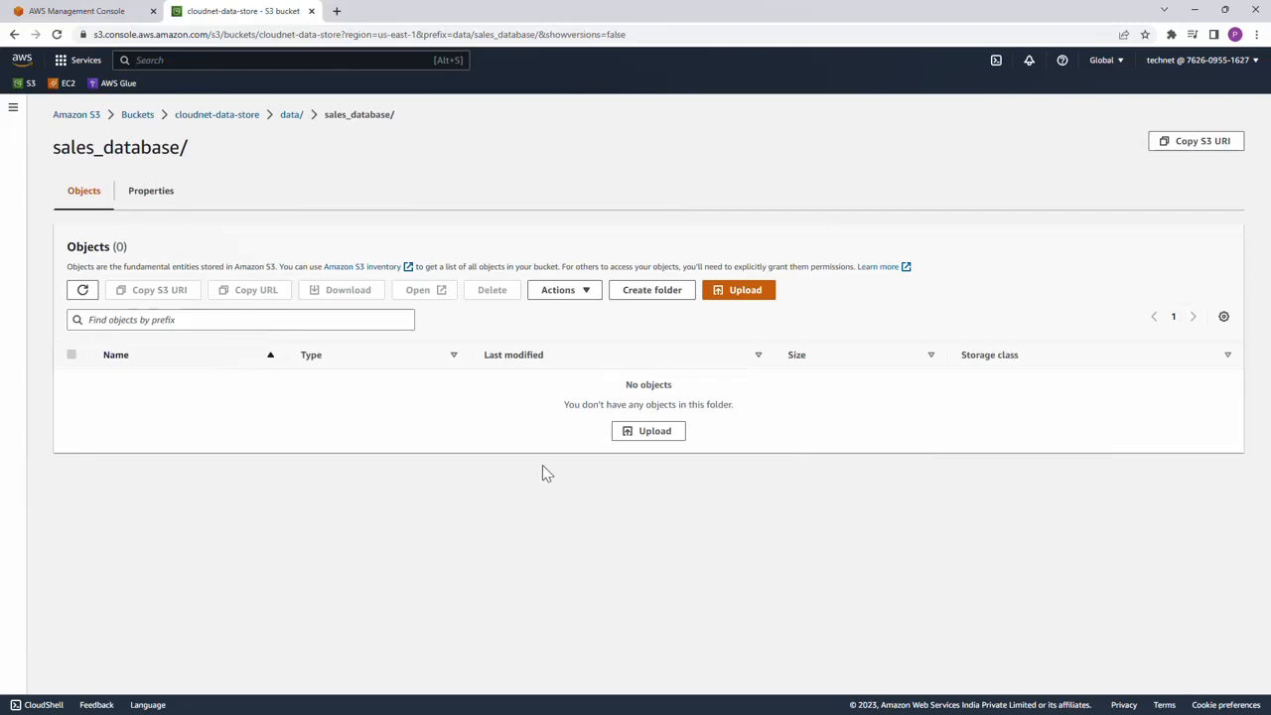
left_click(651, 433)
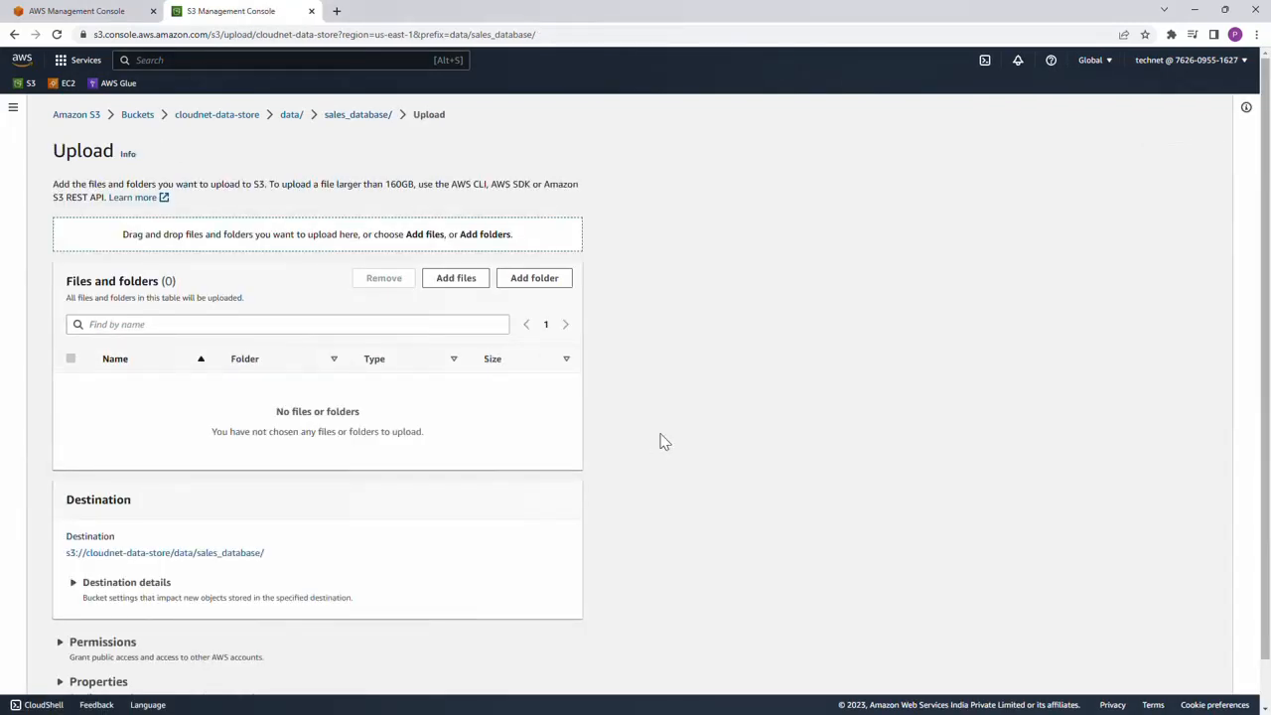
left_click(459, 277)
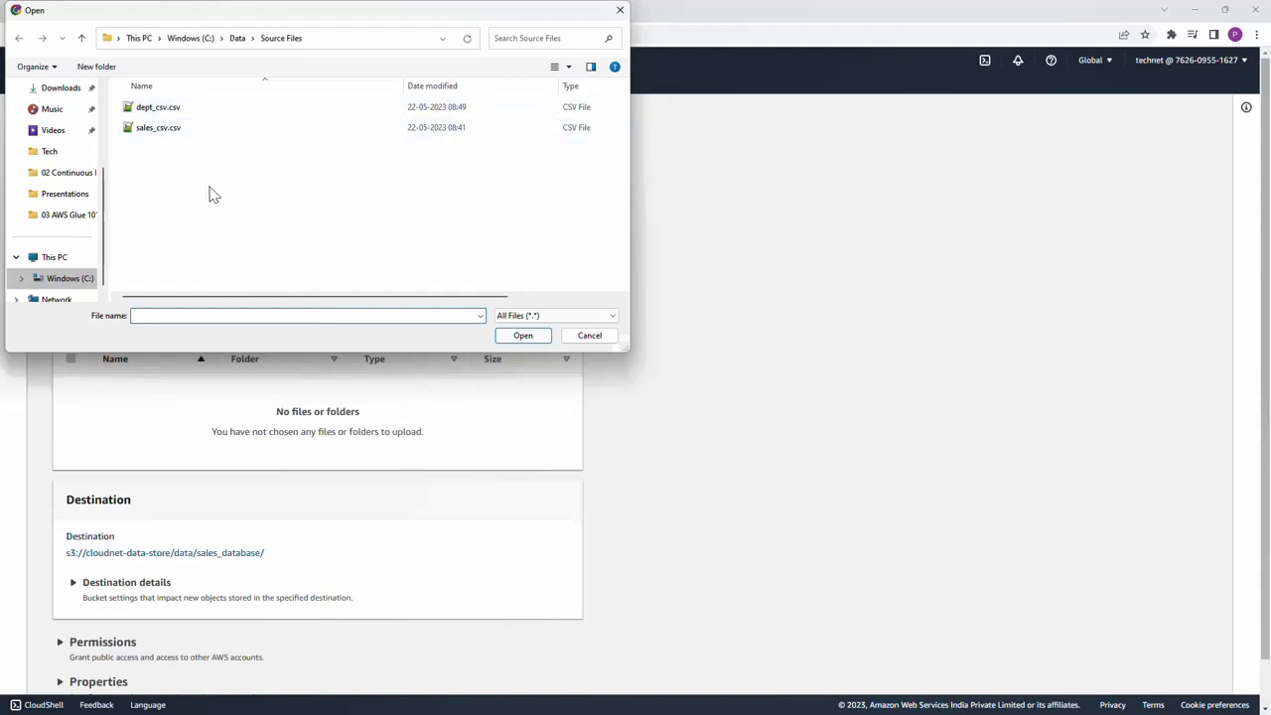
key("ctrl+a")
left_click(523, 336)
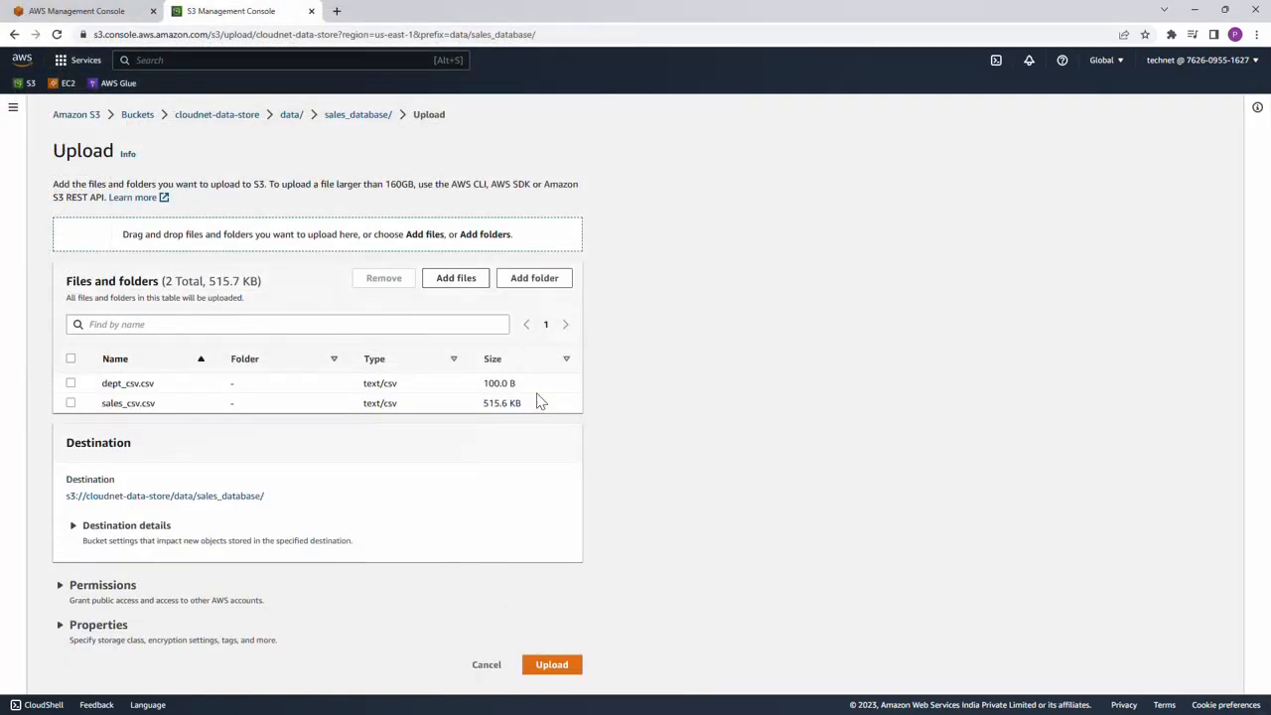
left_click(569, 670)
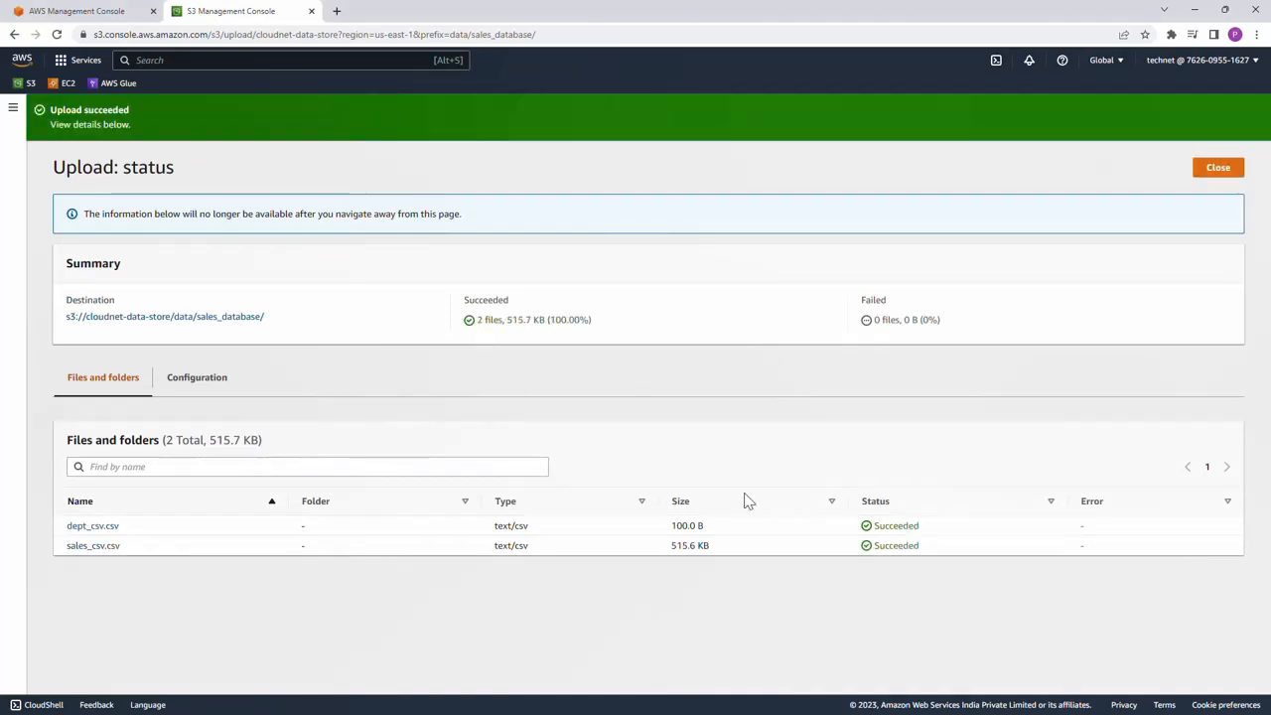
left_click(1218, 173)
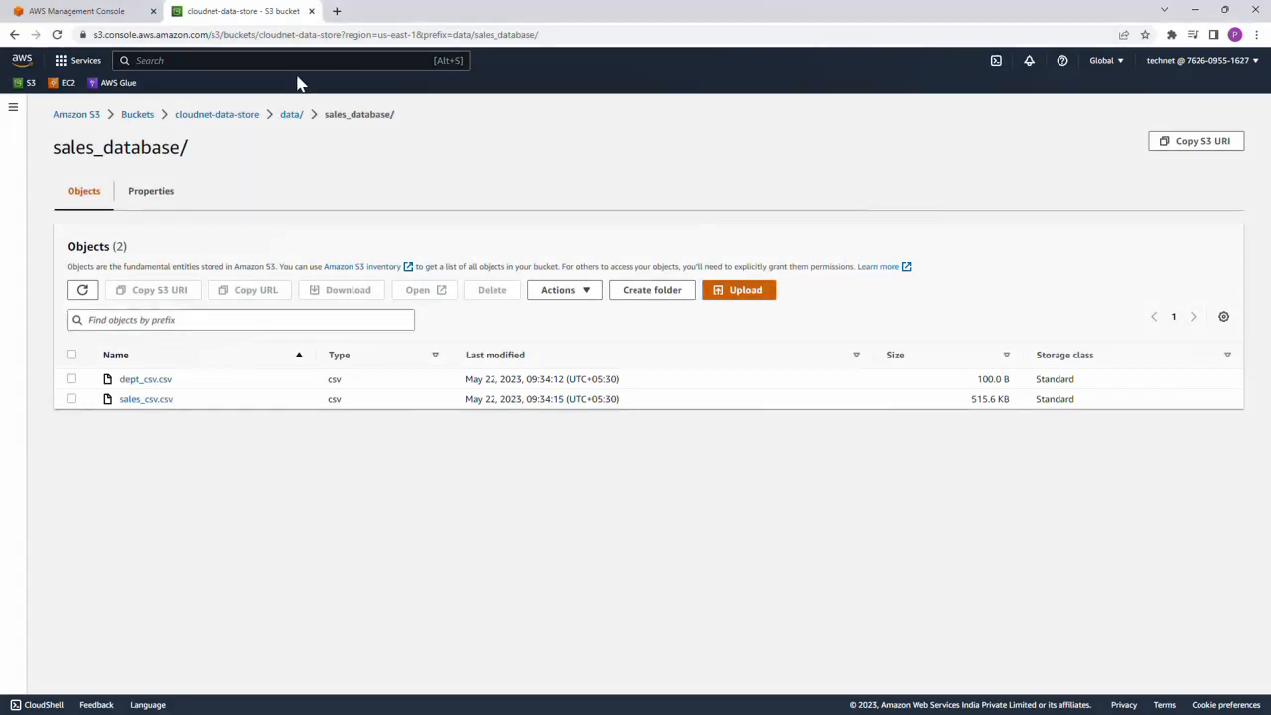
Find the IAM service, open it in a separate browser tab, and switch to that tab
left_click(300, 60)
type("IAM")
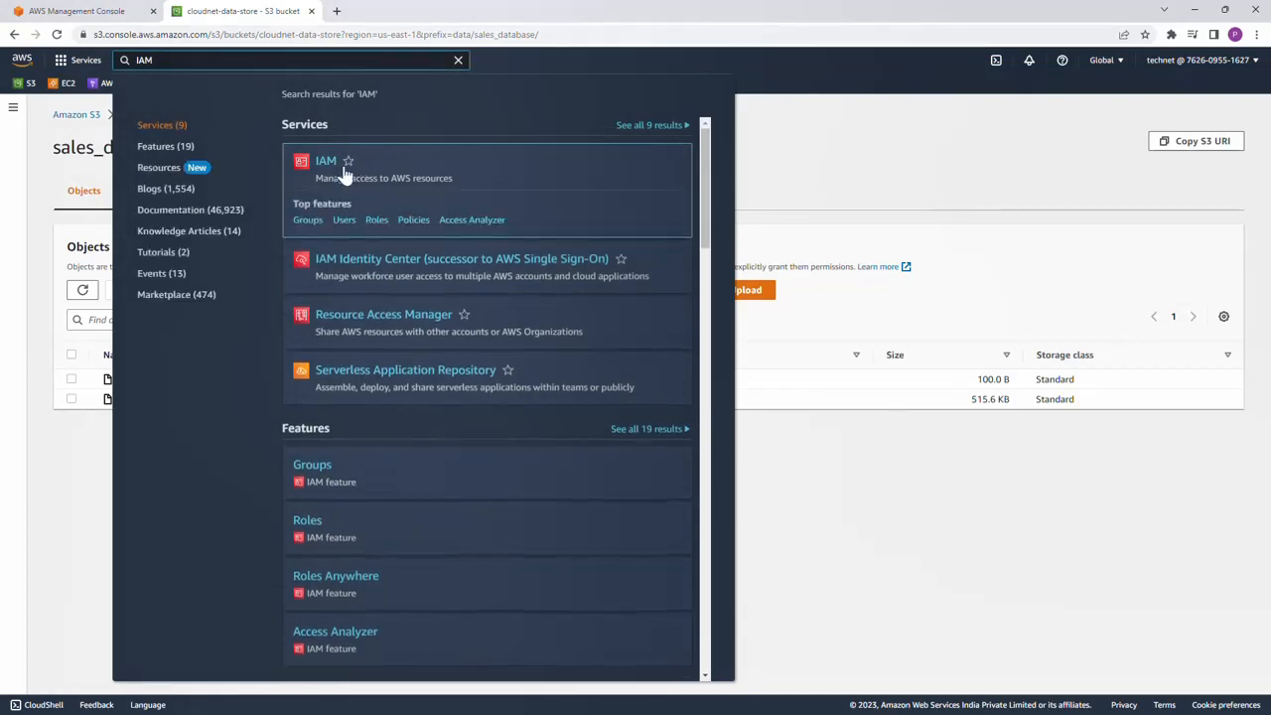
right_click(336, 163)
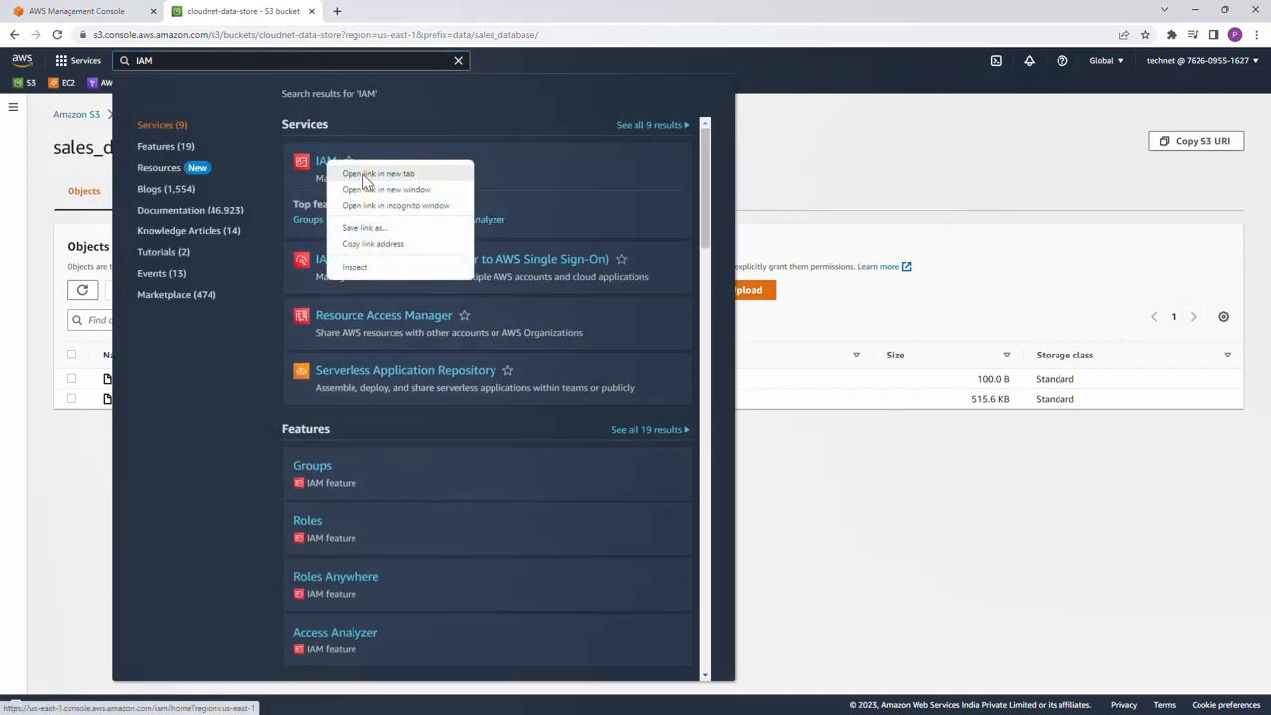
left_click(366, 174)
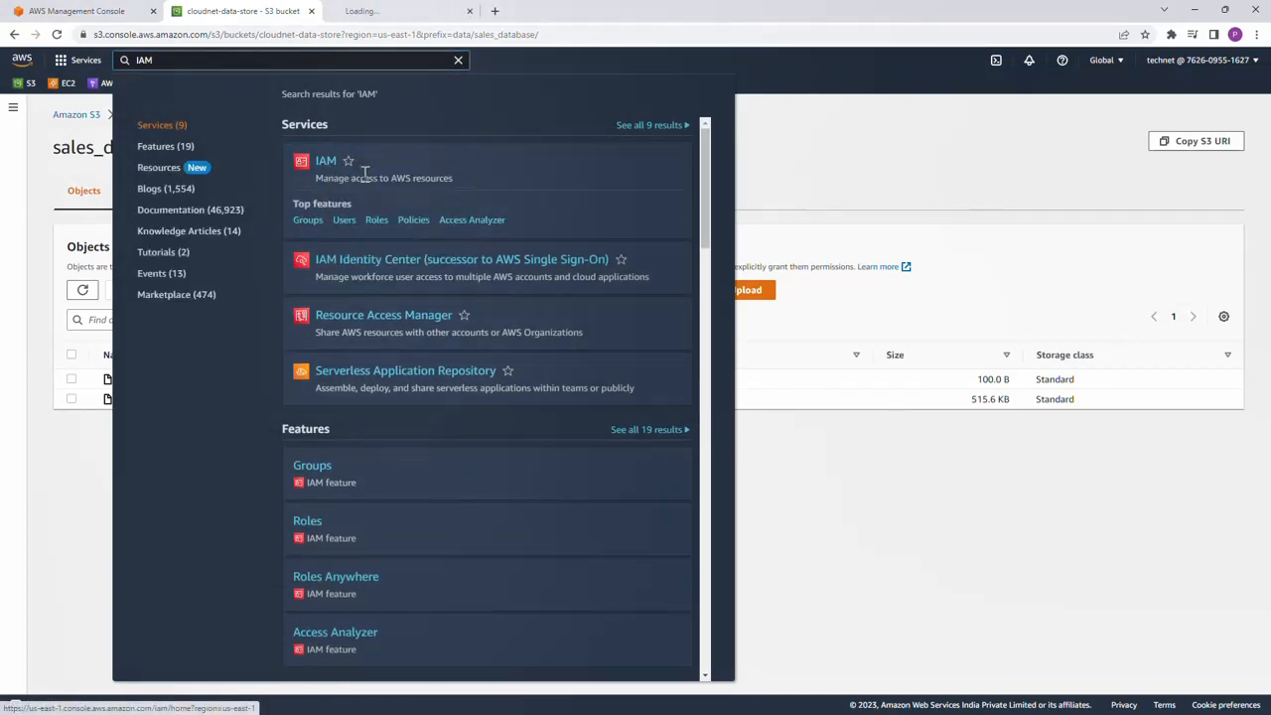
left_click(459, 62)
key("ctrl+Tab")
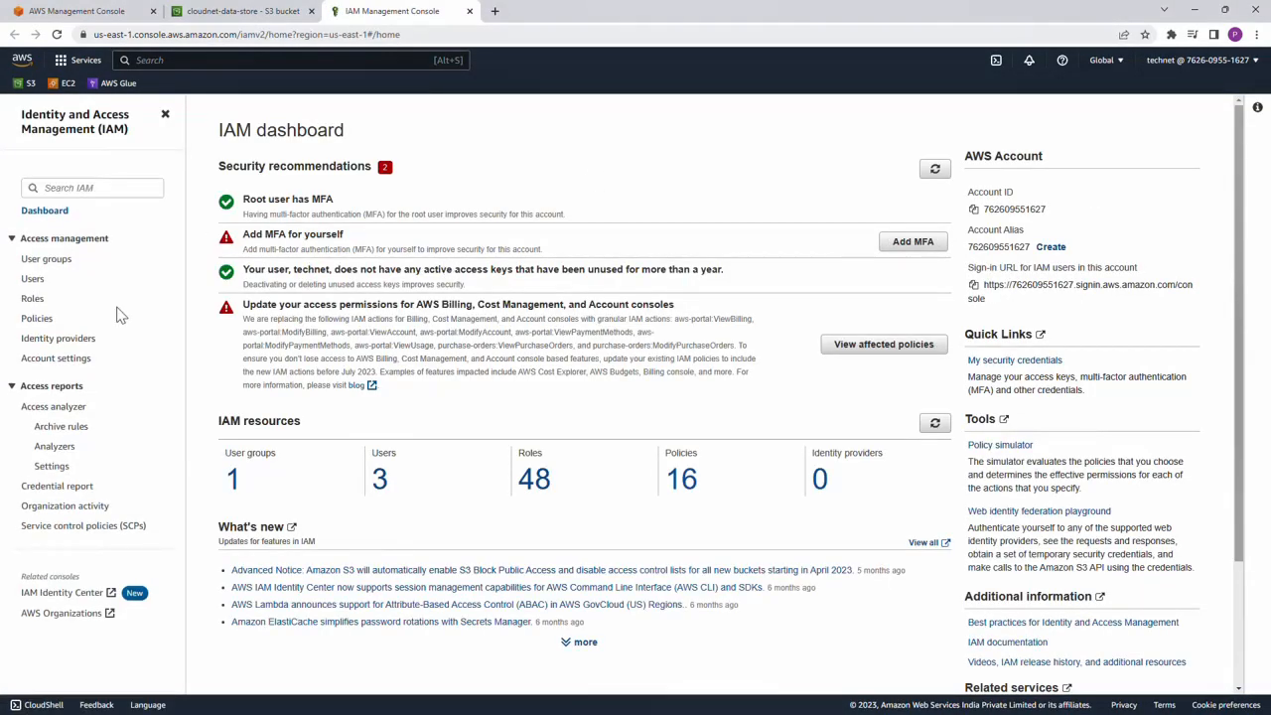
Start a new IAM role for an AWS service with Glue as the use case and continue to its permissions
left_click(33, 299)
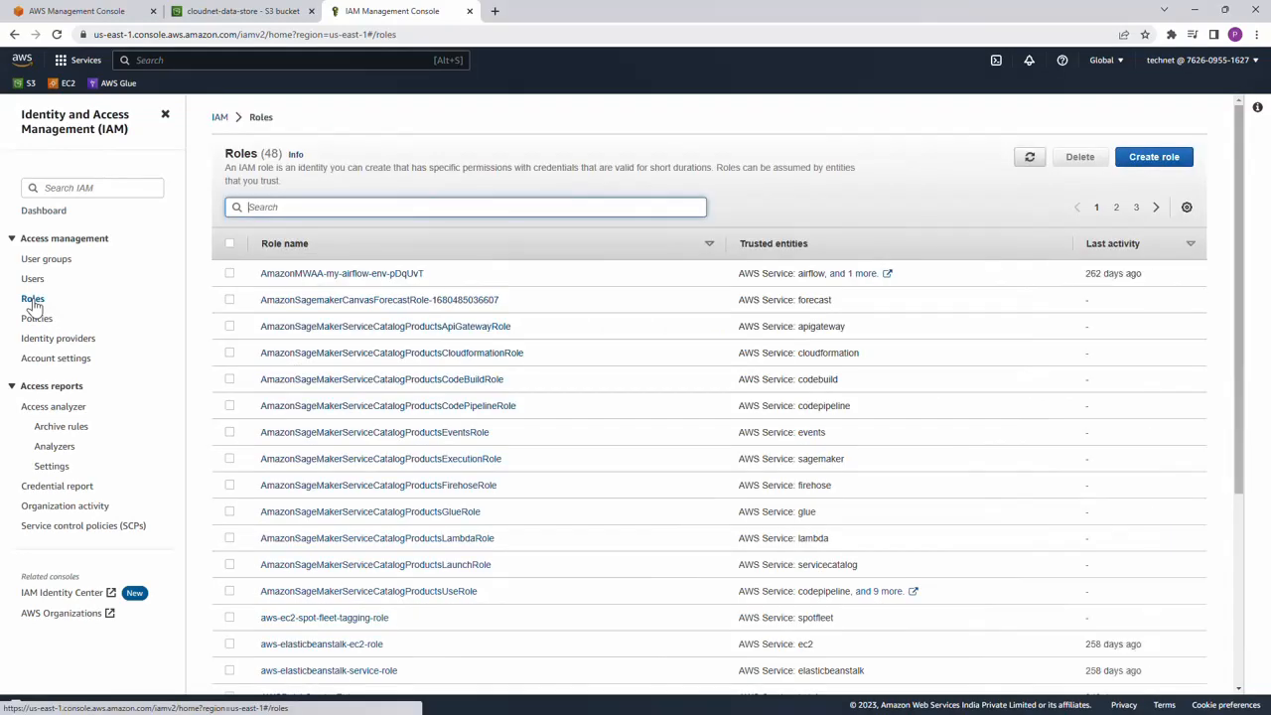
left_click(1160, 165)
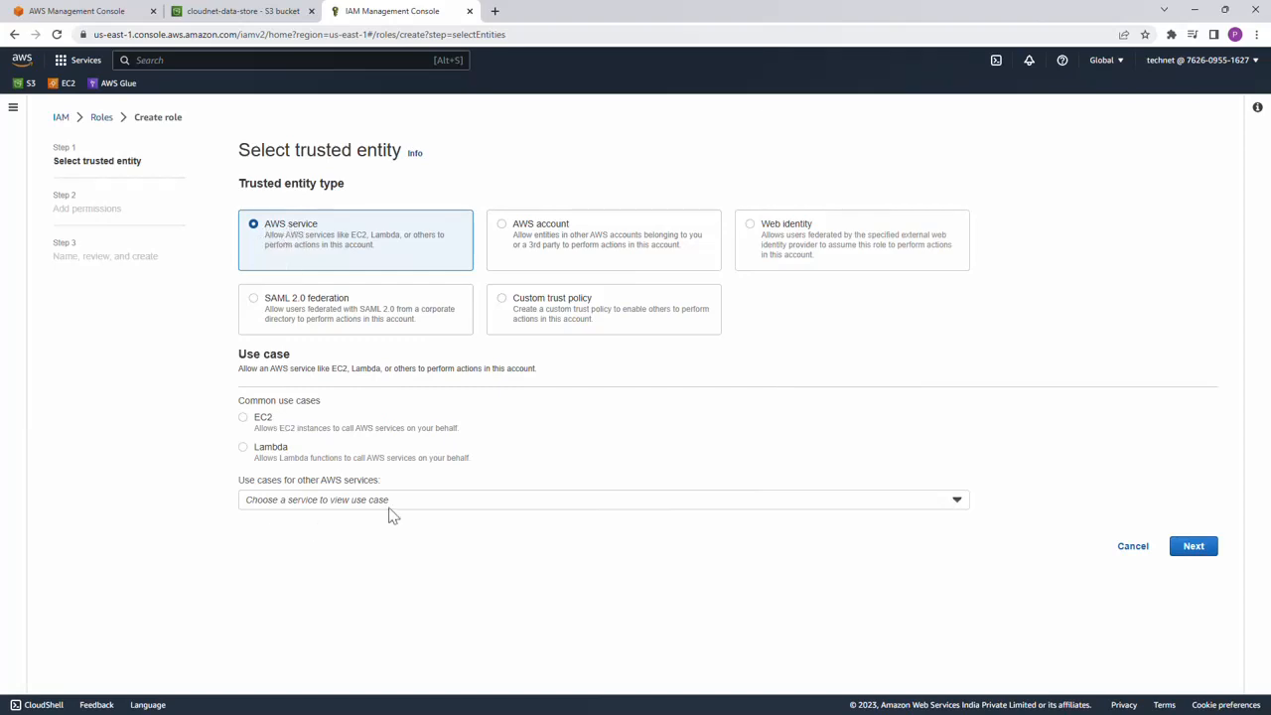
left_click(423, 504)
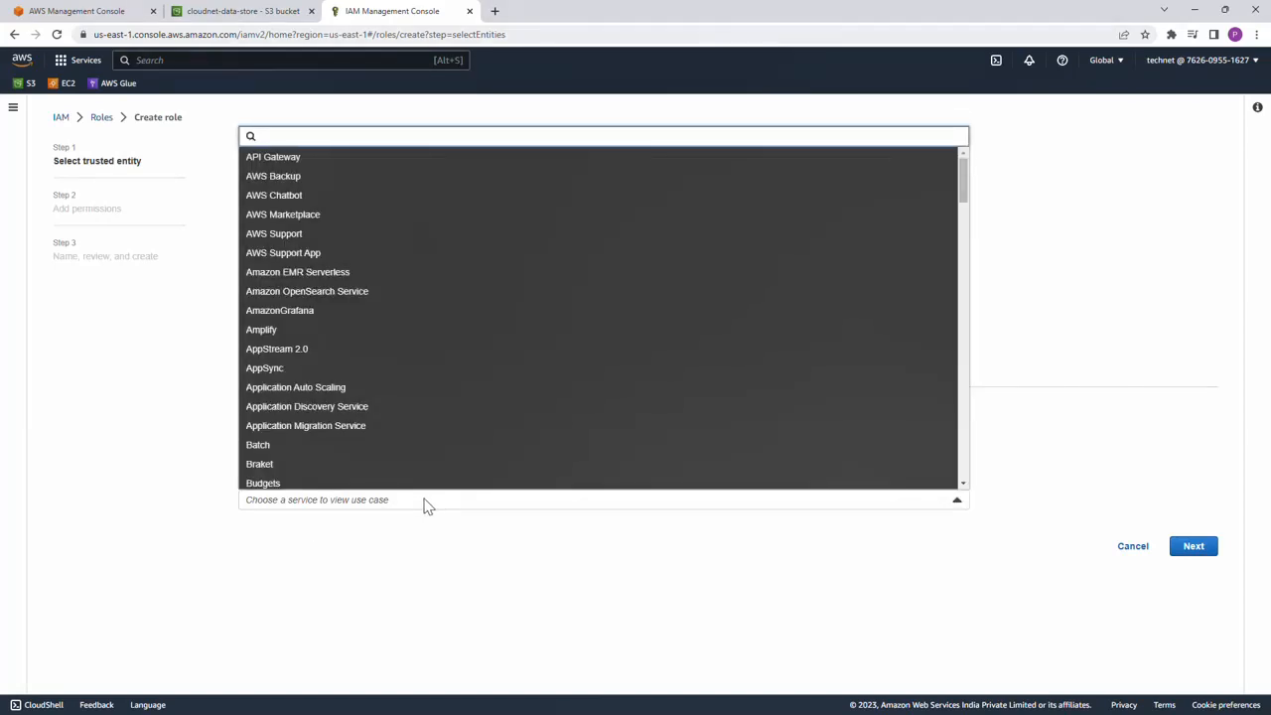
type("g")
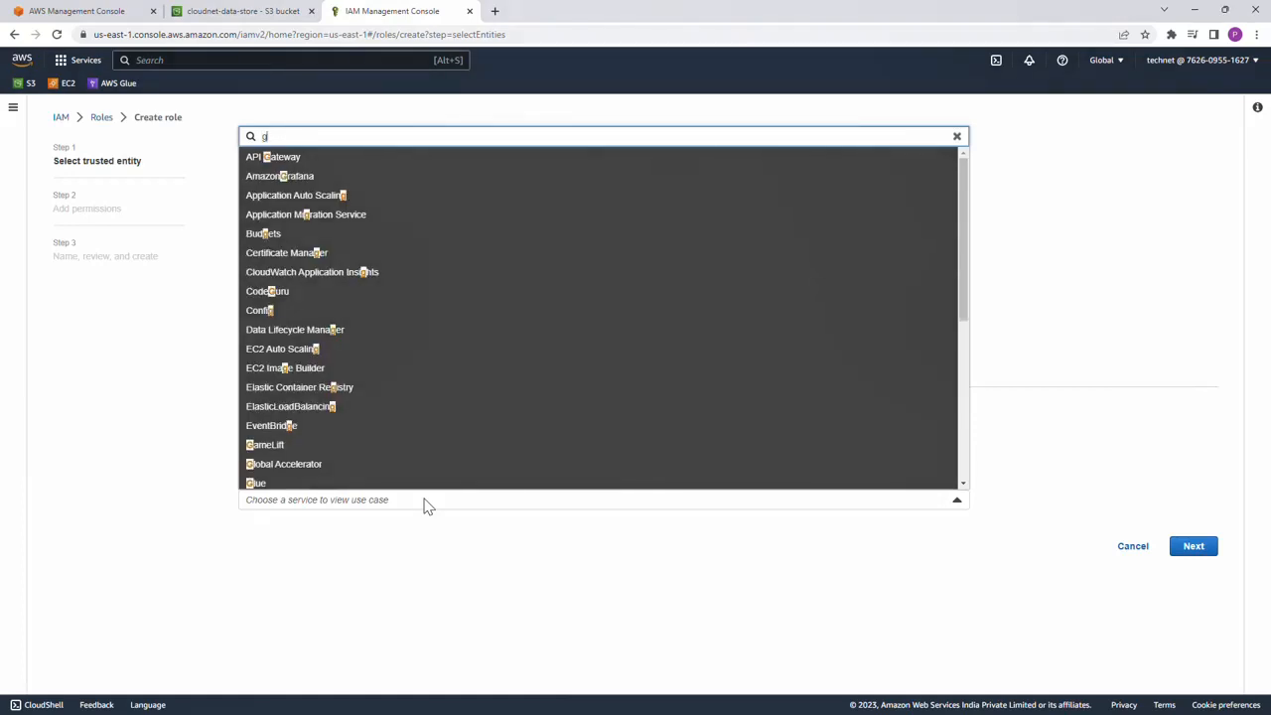
type("l")
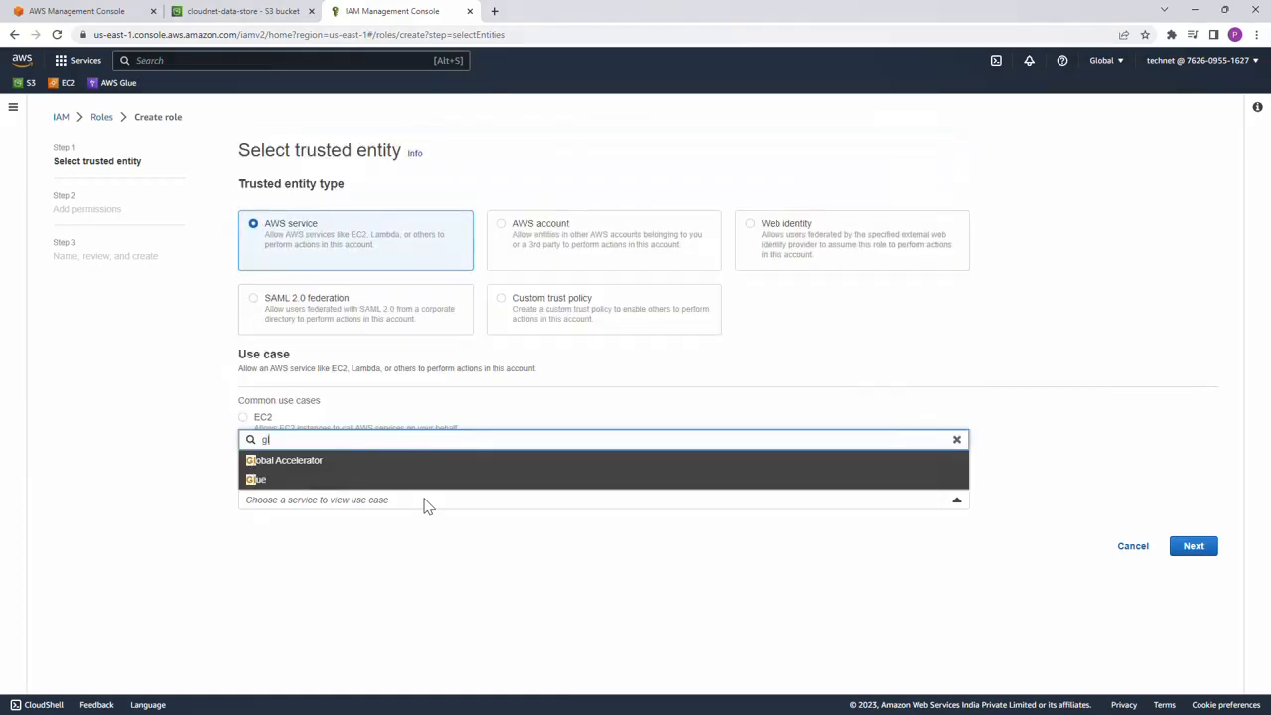
left_click(260, 480)
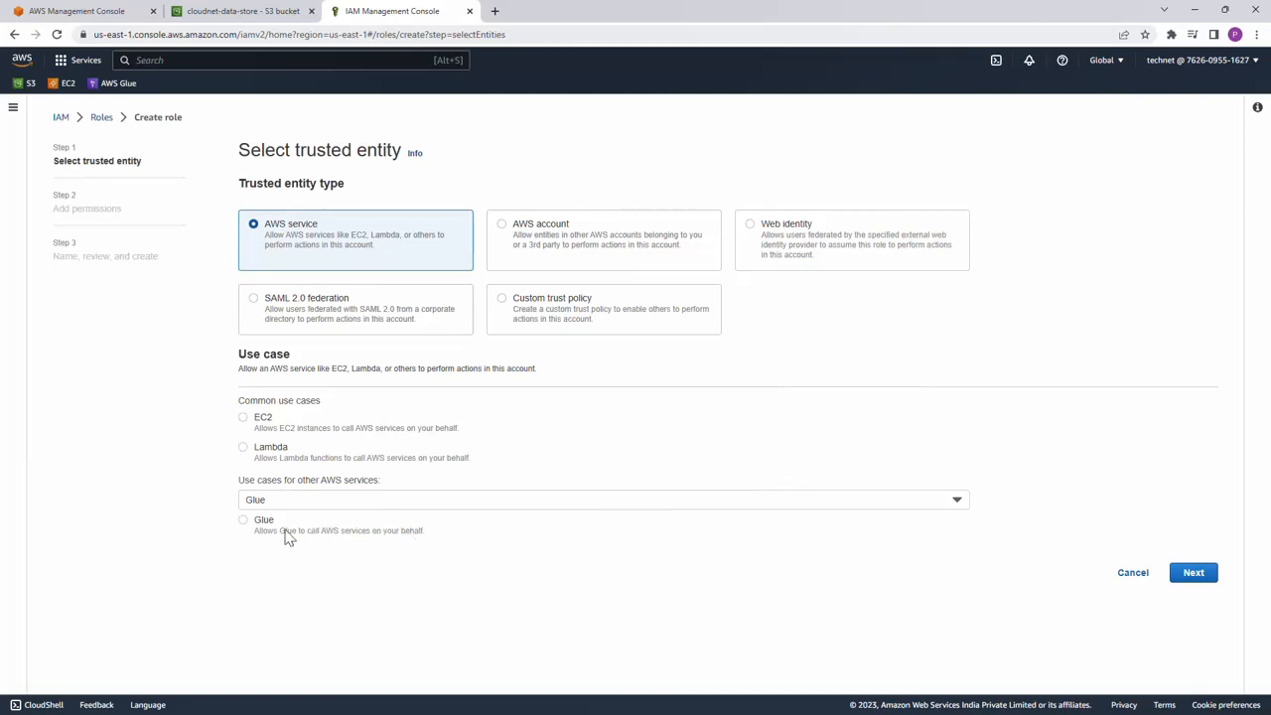
left_click(245, 521)
left_click(1195, 585)
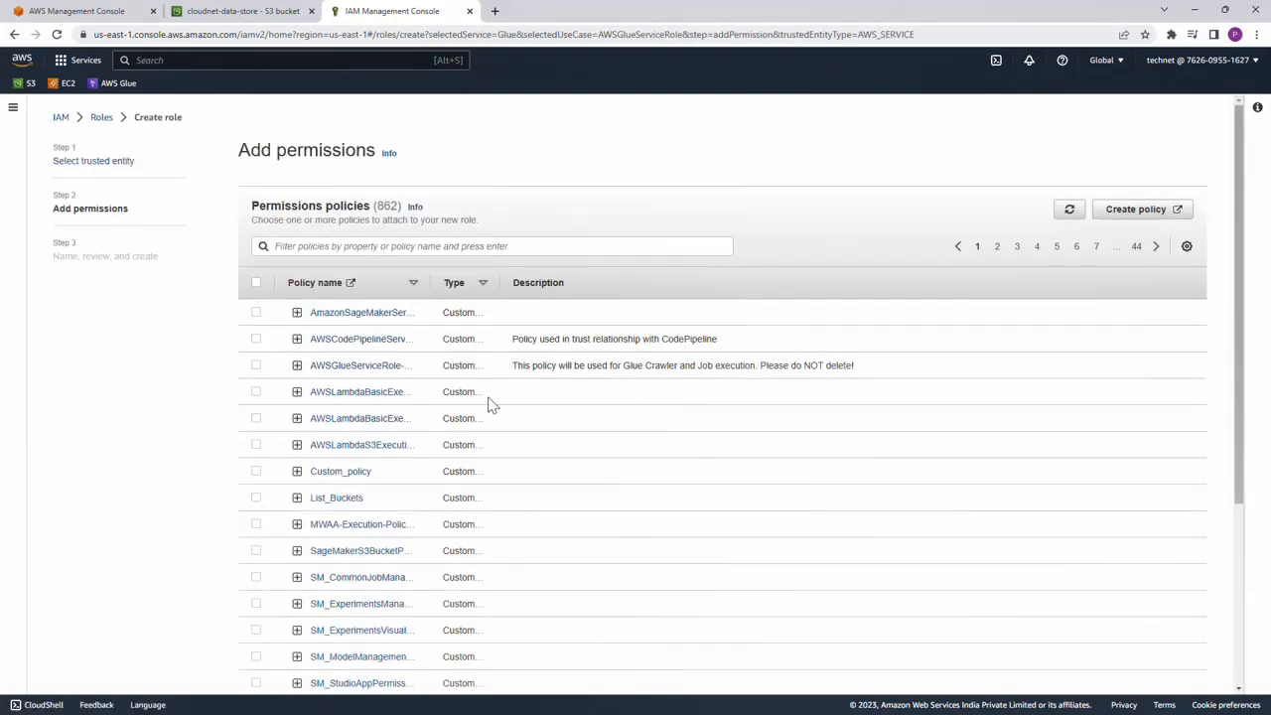
Filter the permissions policies by "admin" and select AdministratorAccess for the new role
left_click(420, 250)
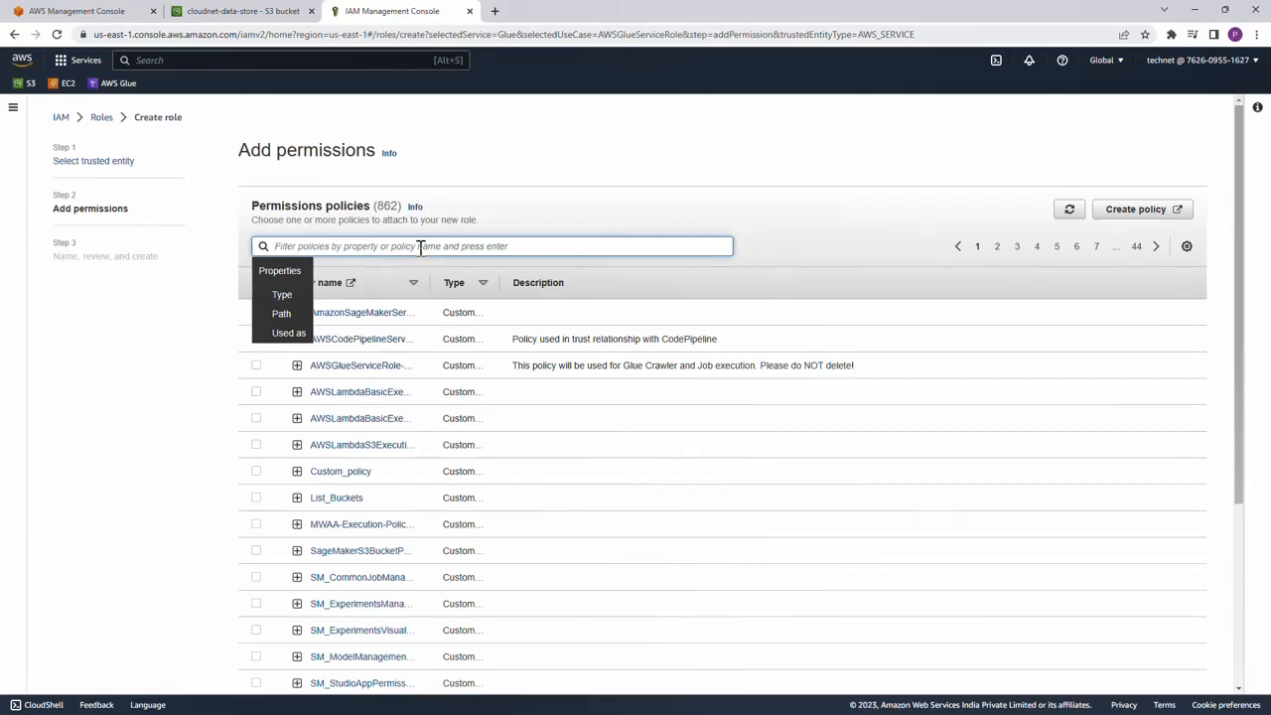
type("admin")
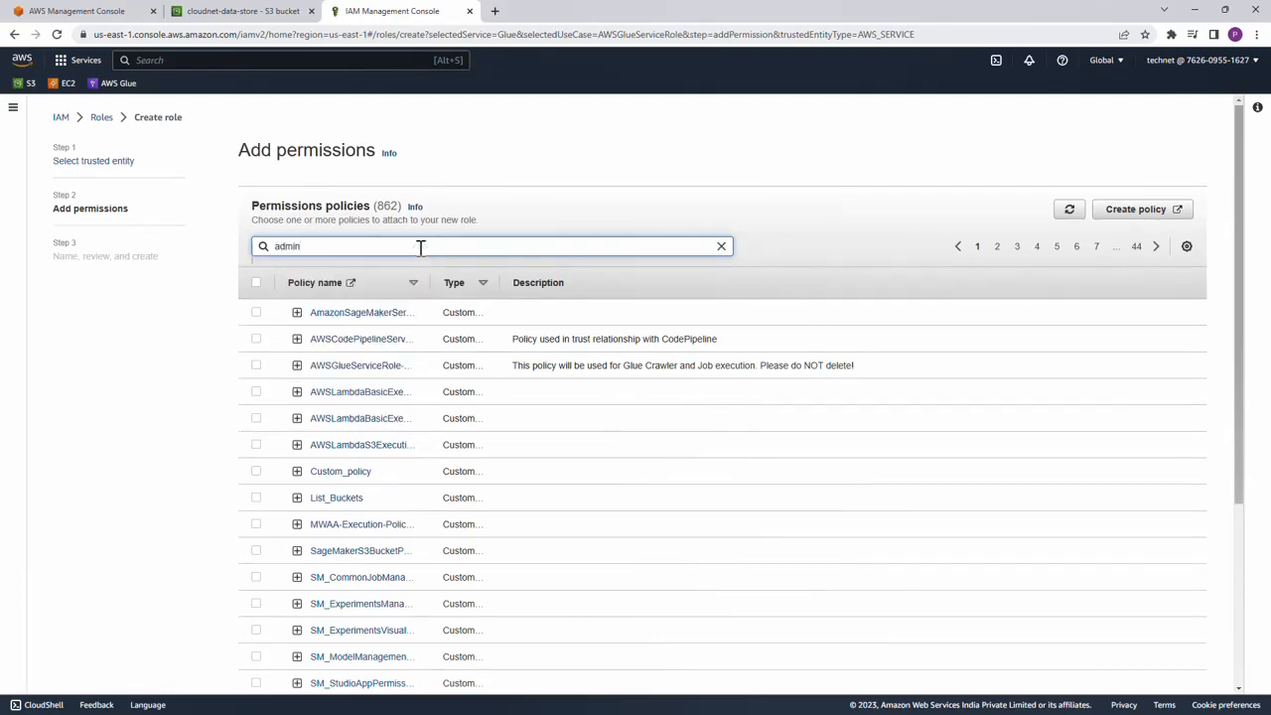
key("Return")
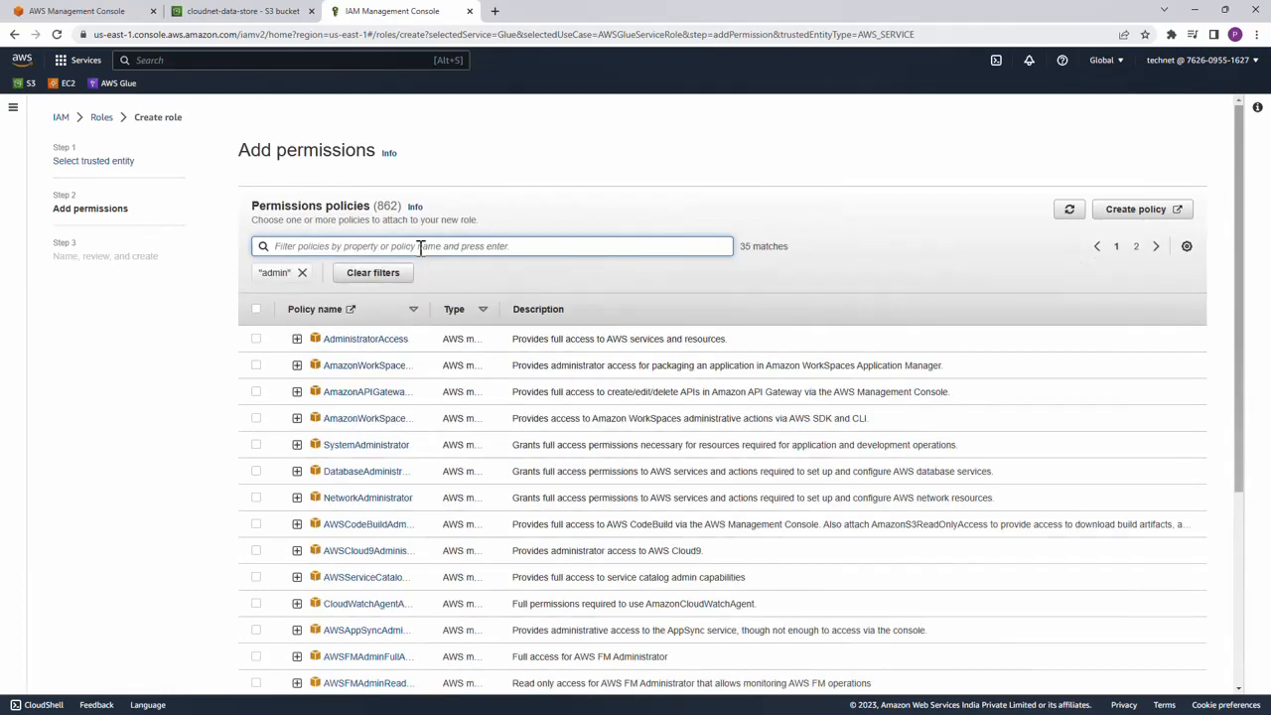
left_click(256, 339)
scroll(715, 417, "down", 3)
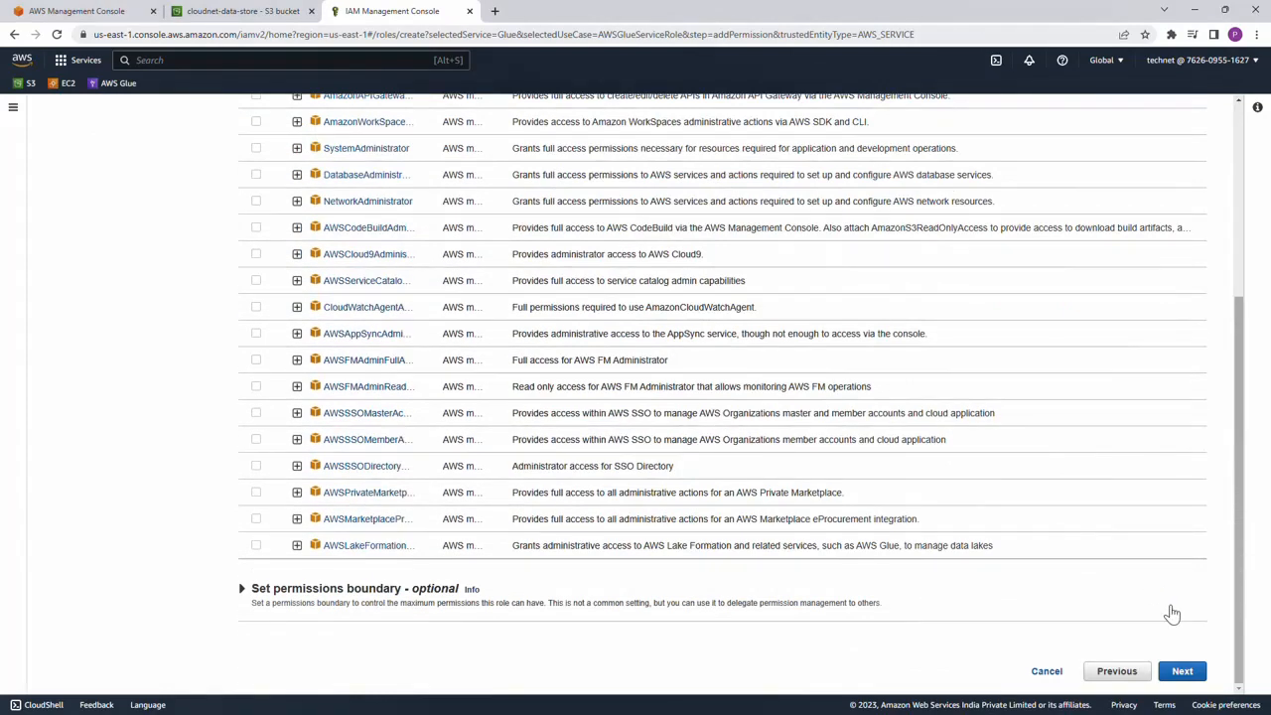
Name the new role glue-demo-role, create it, and filter the roles list by glue-demo-role
left_click(1182, 671)
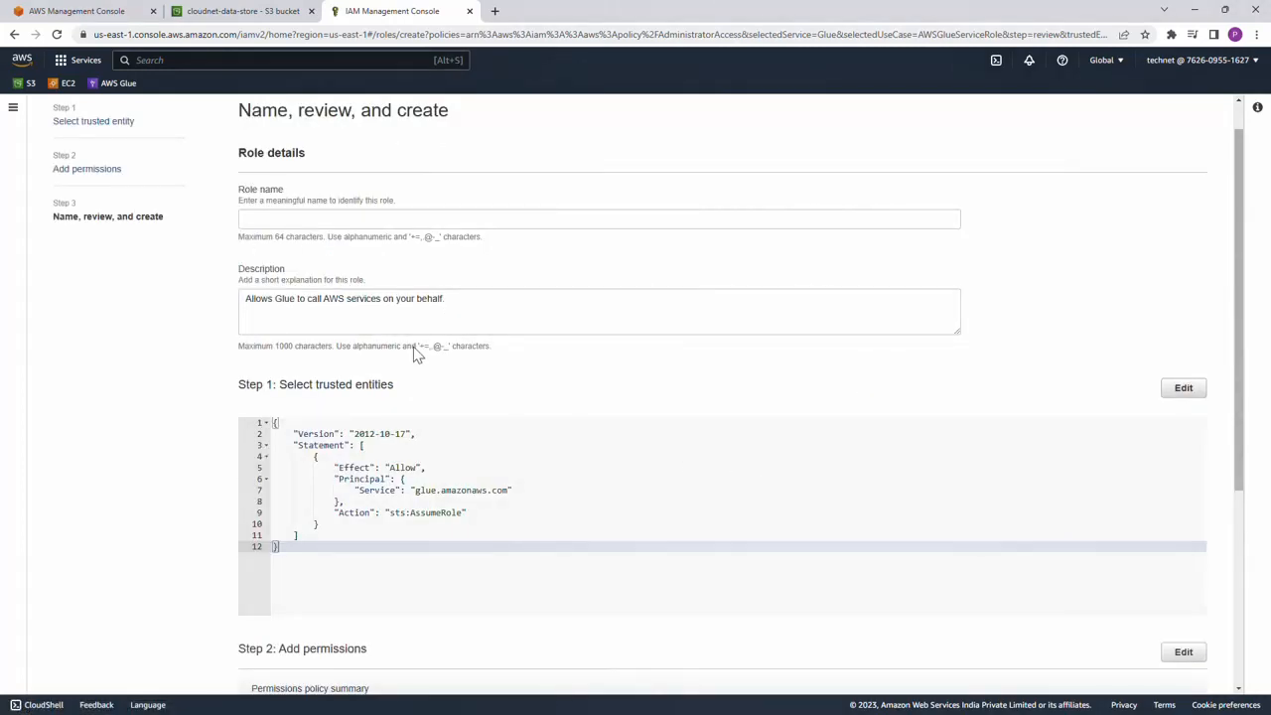
left_click(308, 220)
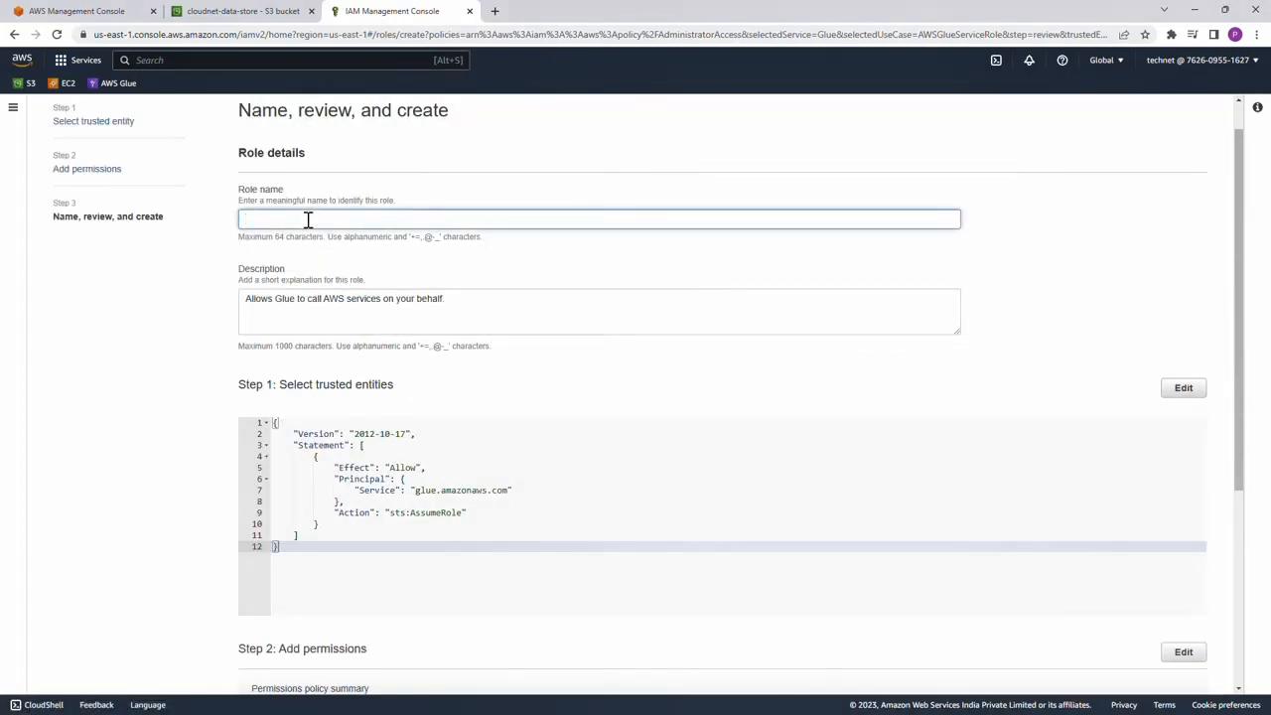
type("glue-demo-role")
scroll(546, 351, "down", 3)
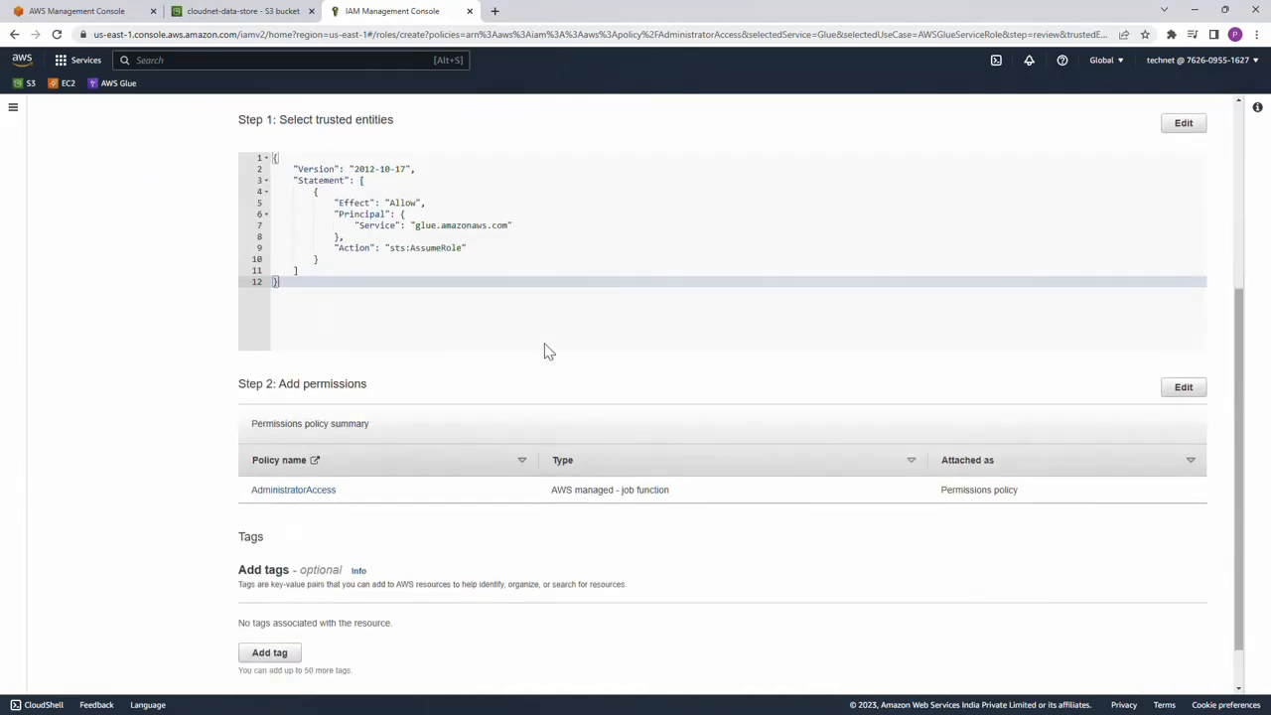
scroll(548, 352, "down", 1)
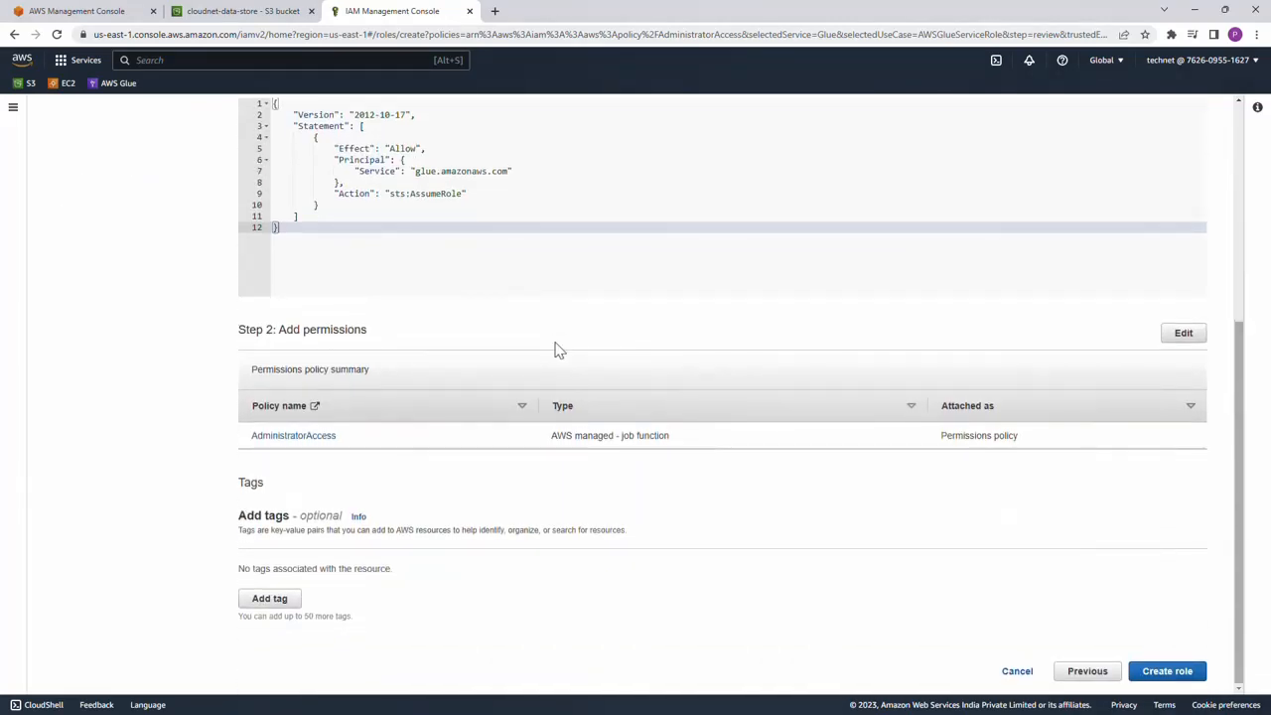
left_click(1168, 673)
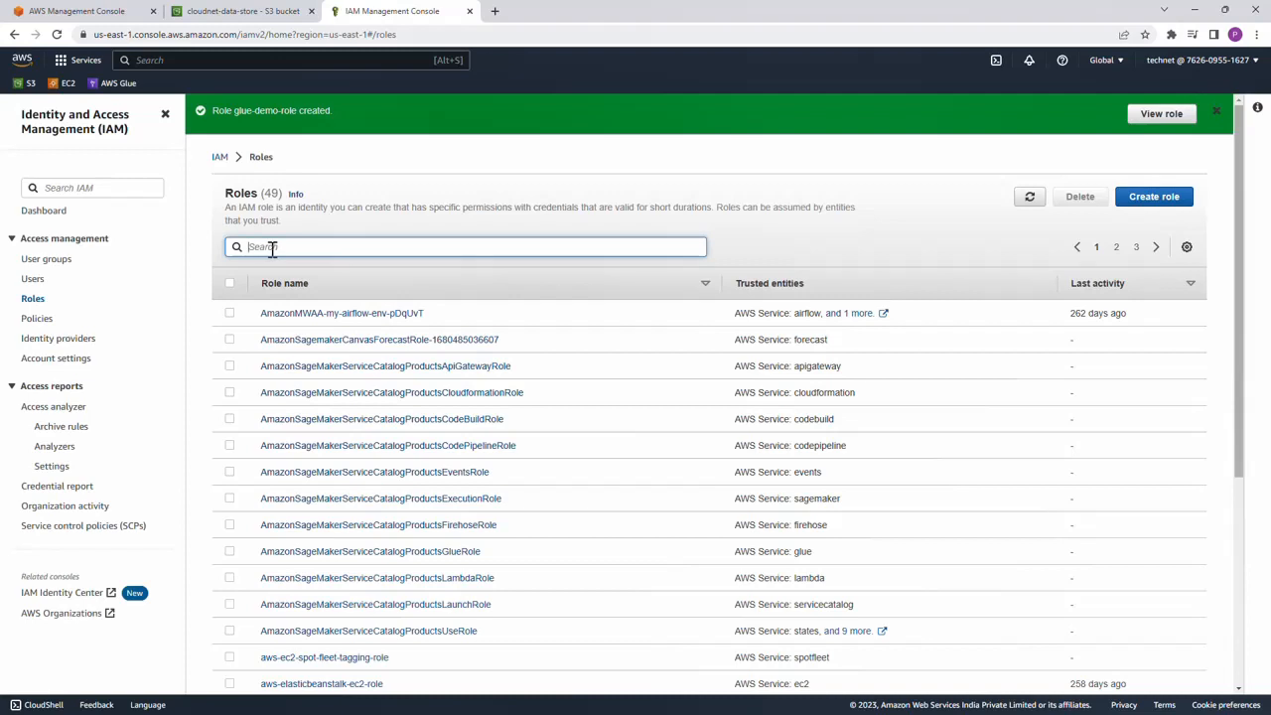
type("glue-demo")
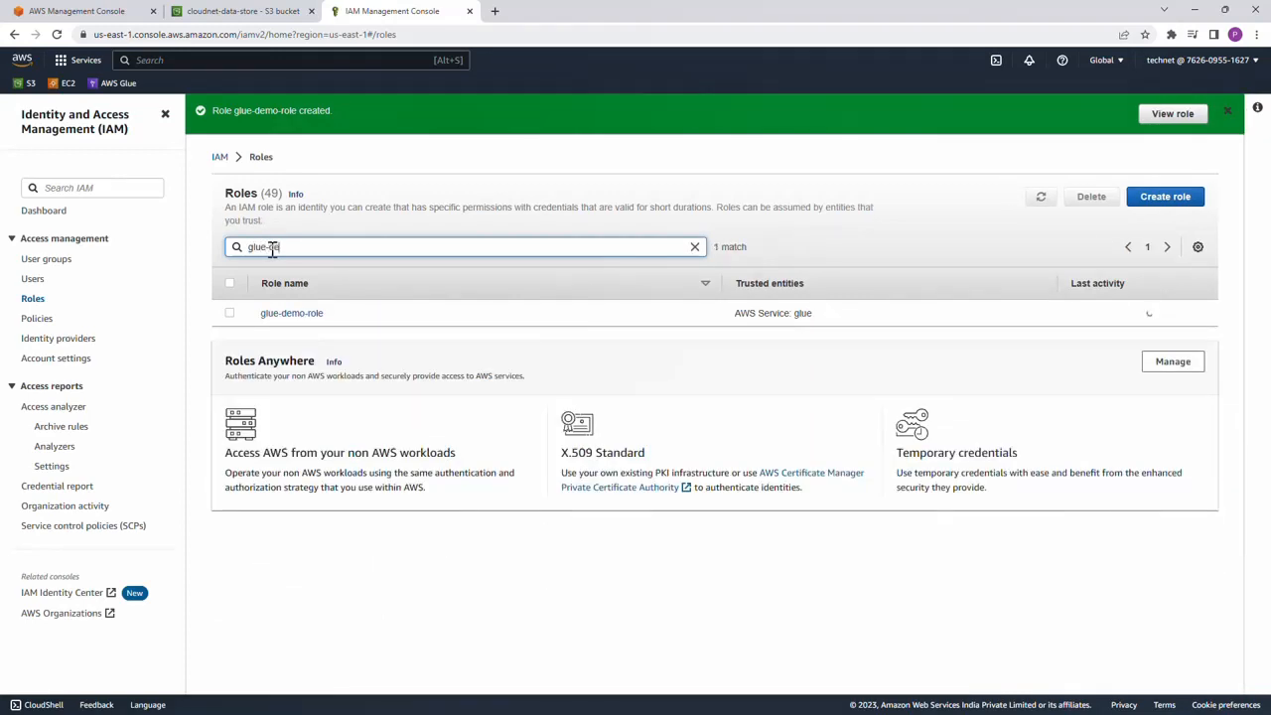
type("-role")
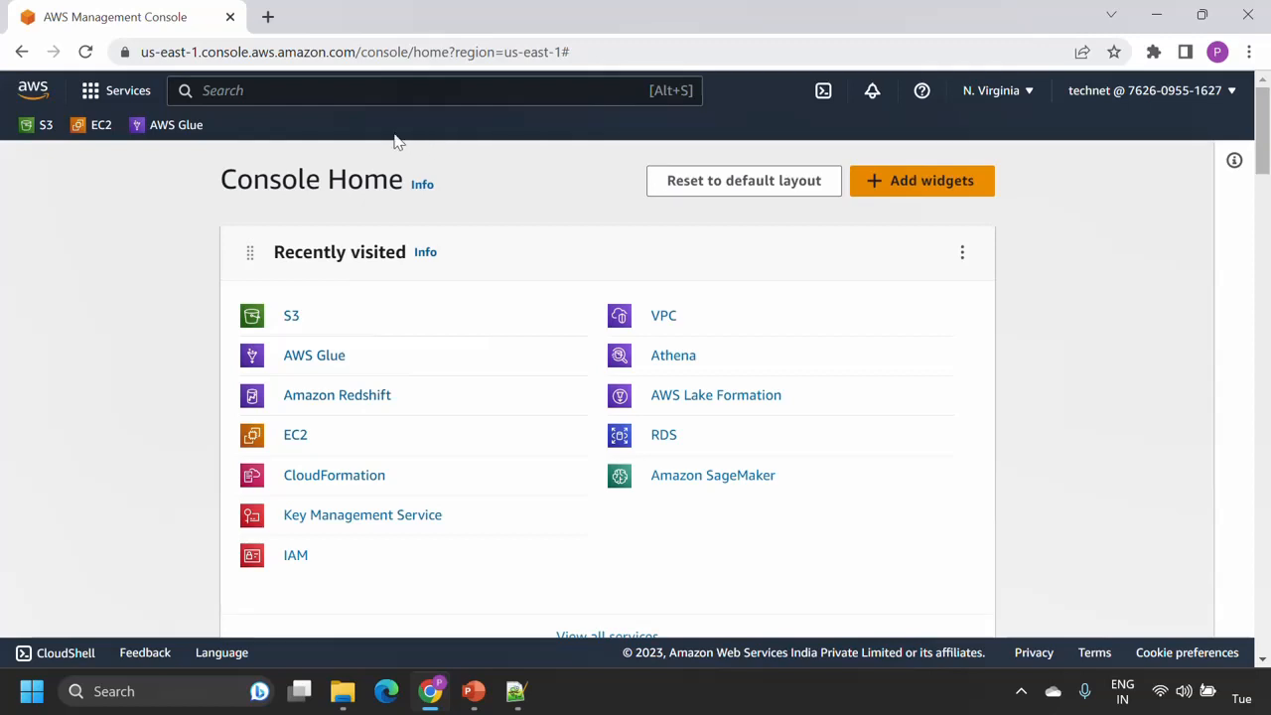
Find the AWS Glue service, open it in a separate browser tab, and switch to that tab
left_click(372, 88)
type("a")
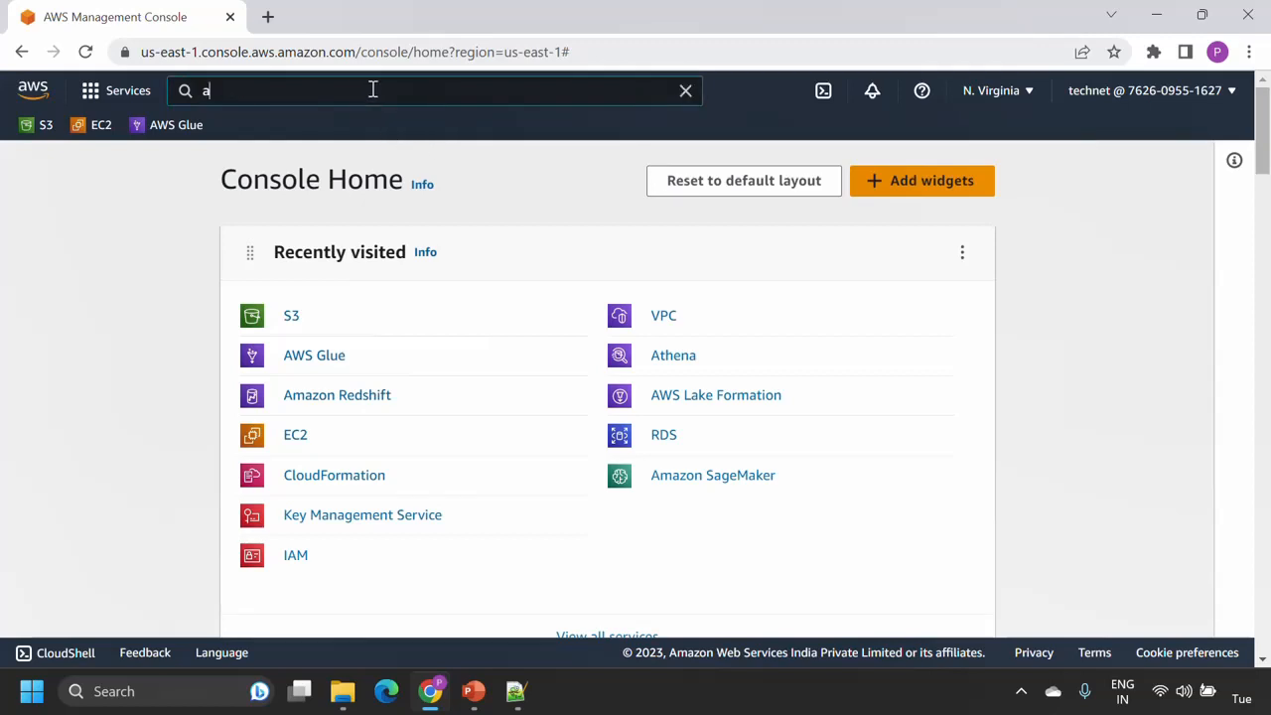
type("ws glue")
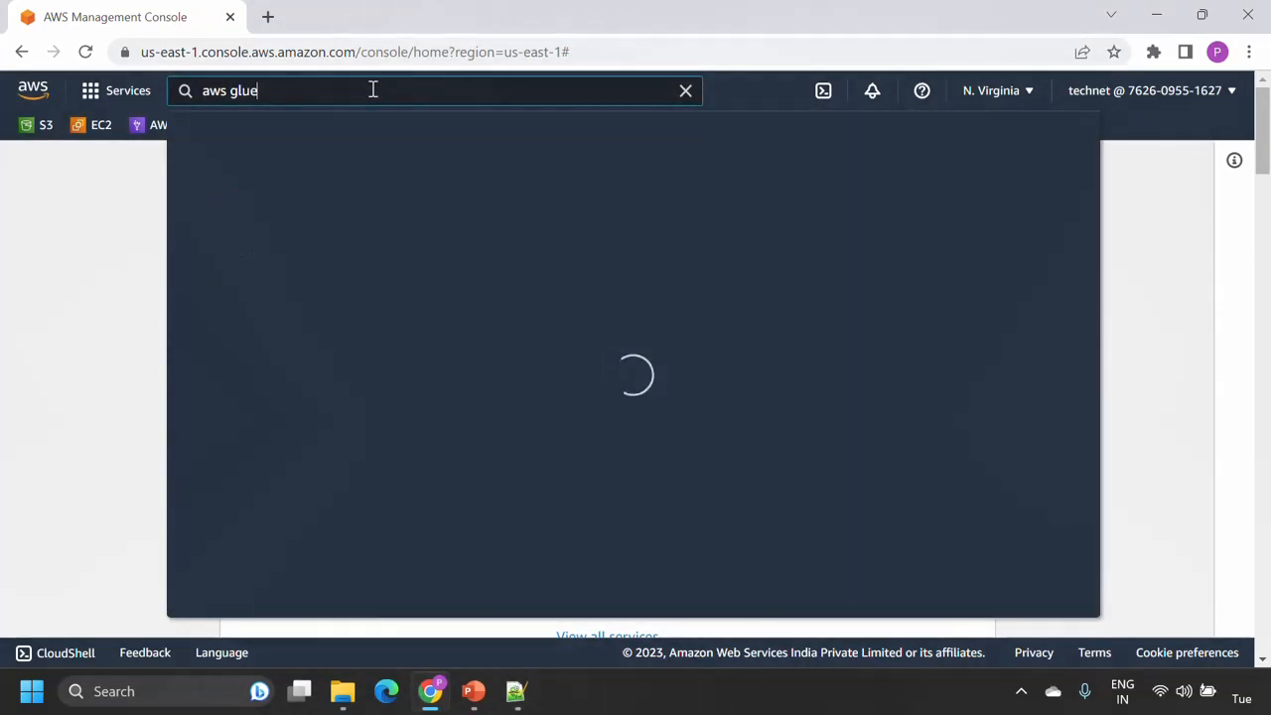
right_click(532, 252)
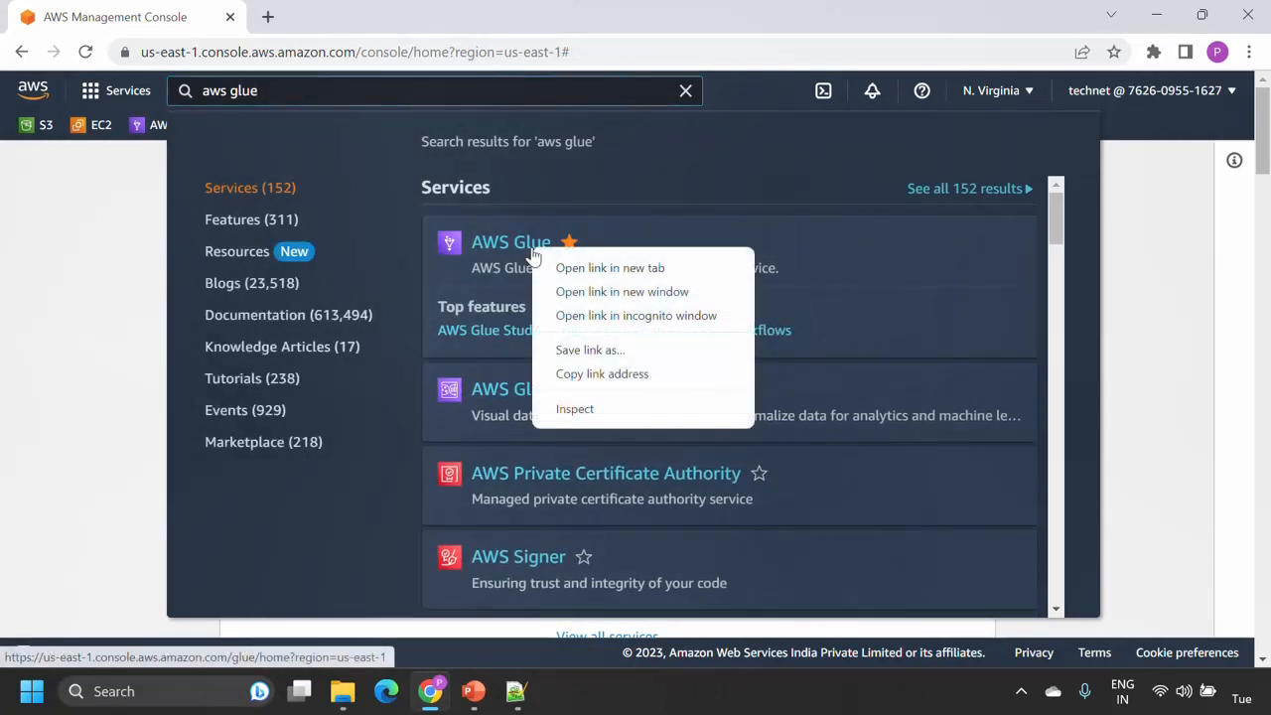
left_click(606, 268)
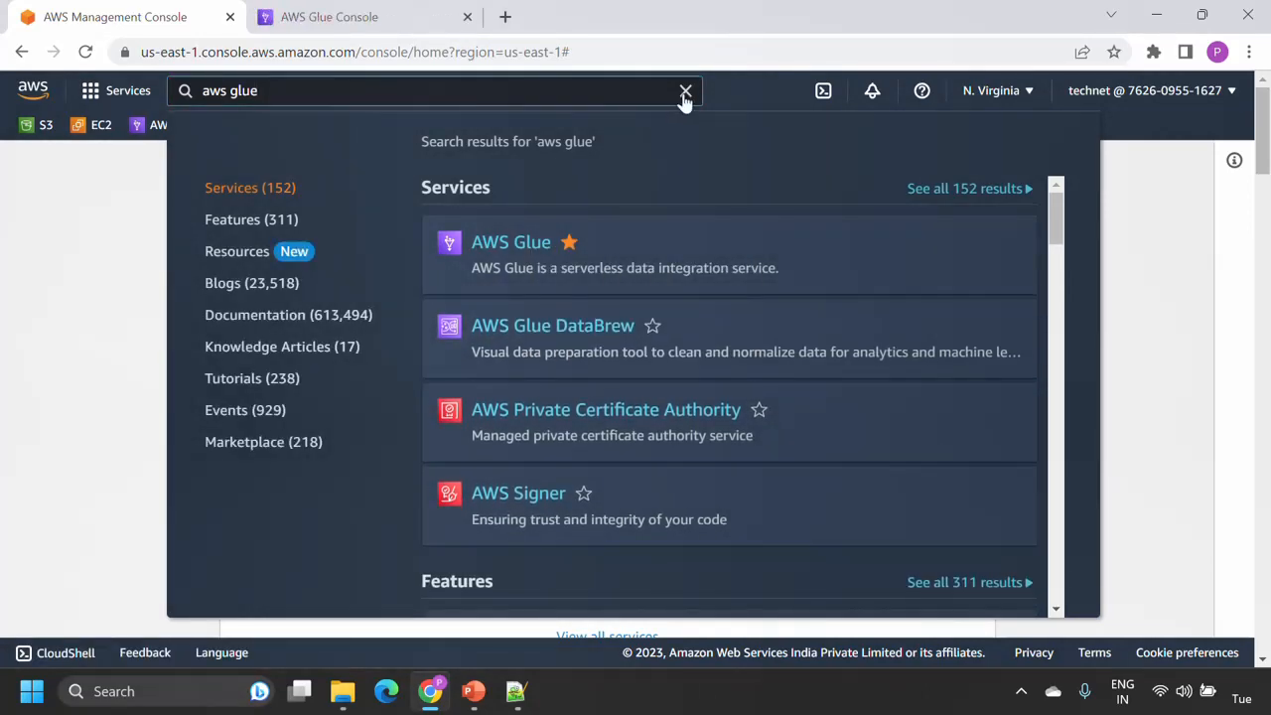
left_click(682, 97)
left_click(368, 20)
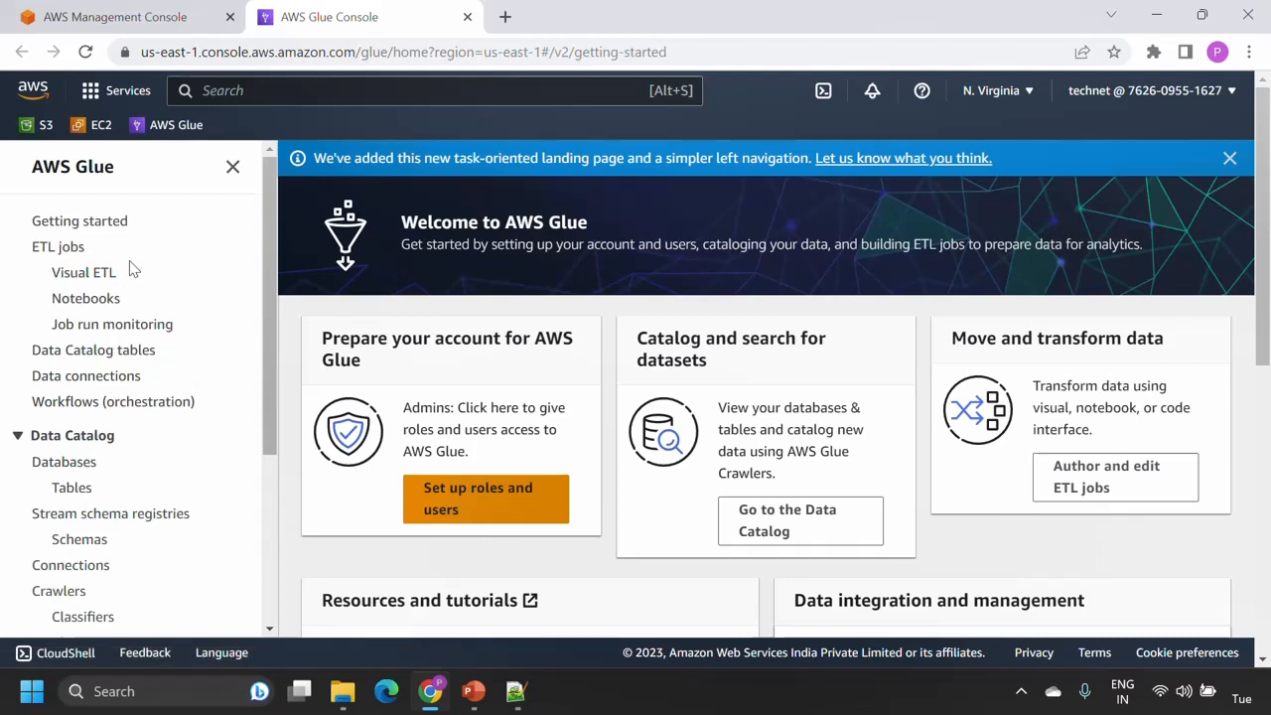
Look through the Glue navigation options and view the Data Catalog settings
scroll(132, 266, "down", 2)
scroll(132, 266, "down", 2)
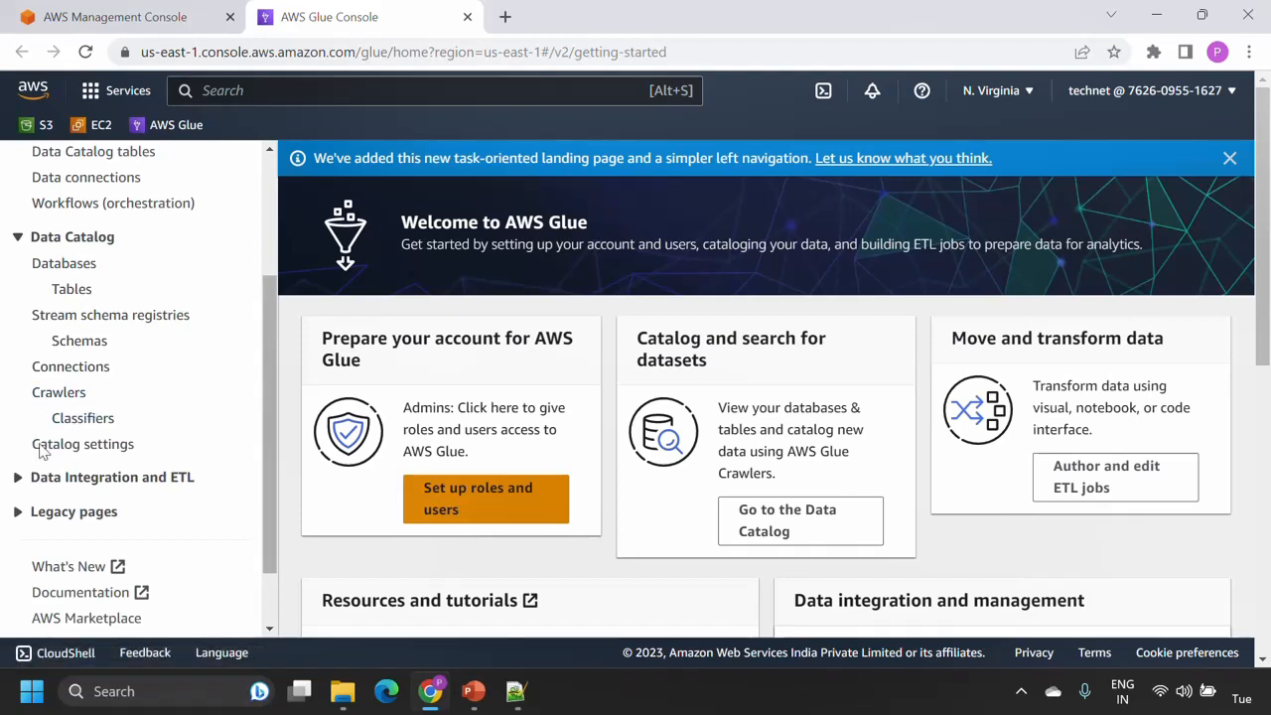
left_click(101, 446)
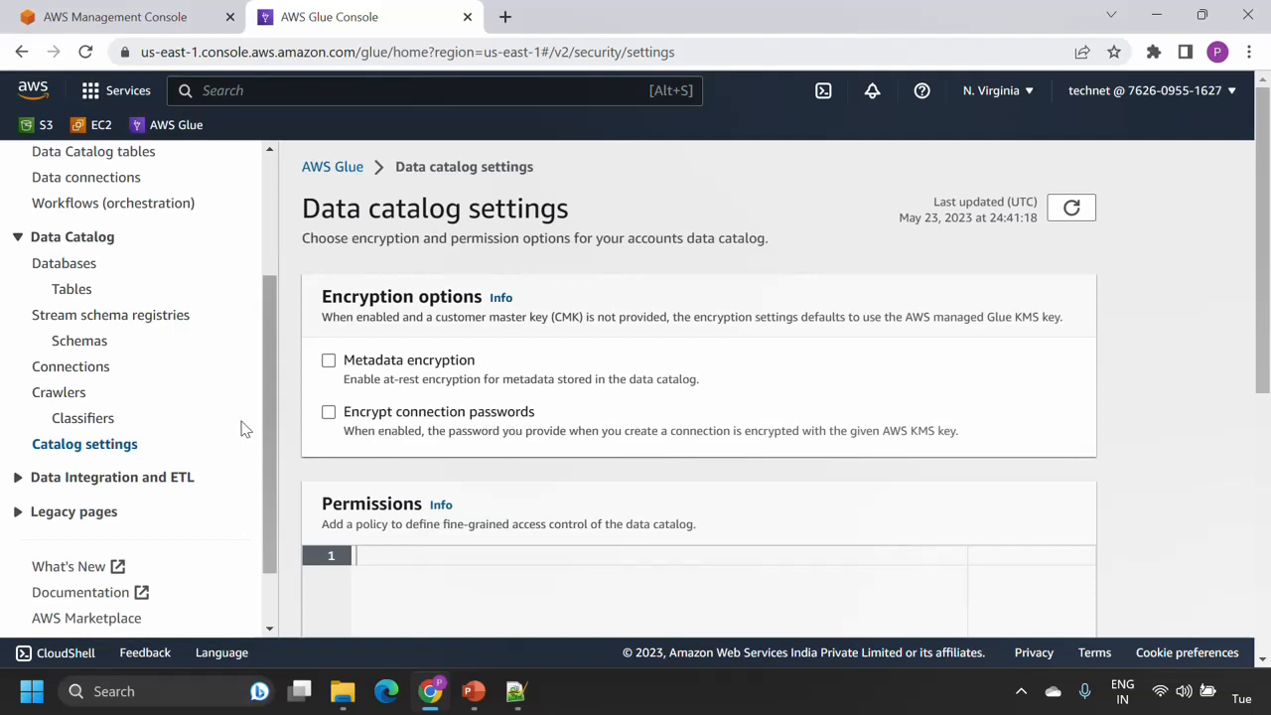
Start a new database in the Glue Data Catalog and name it sales_database
left_click(82, 274)
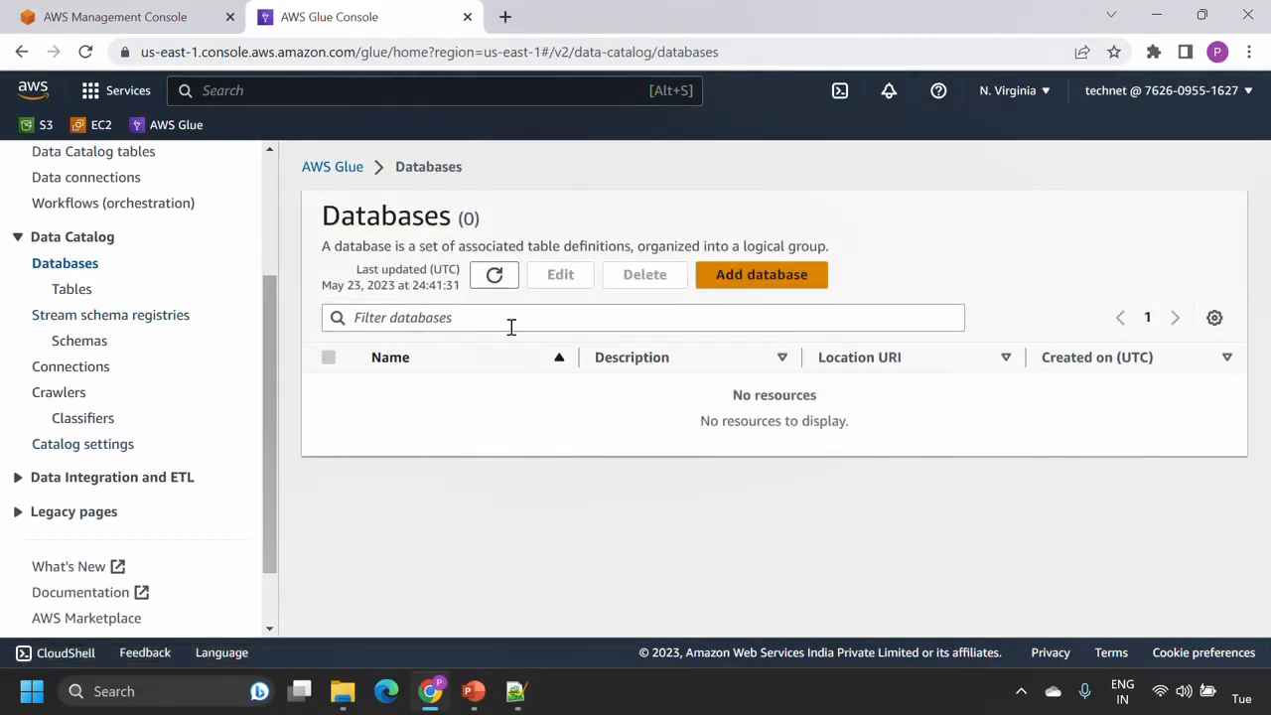
left_click(759, 286)
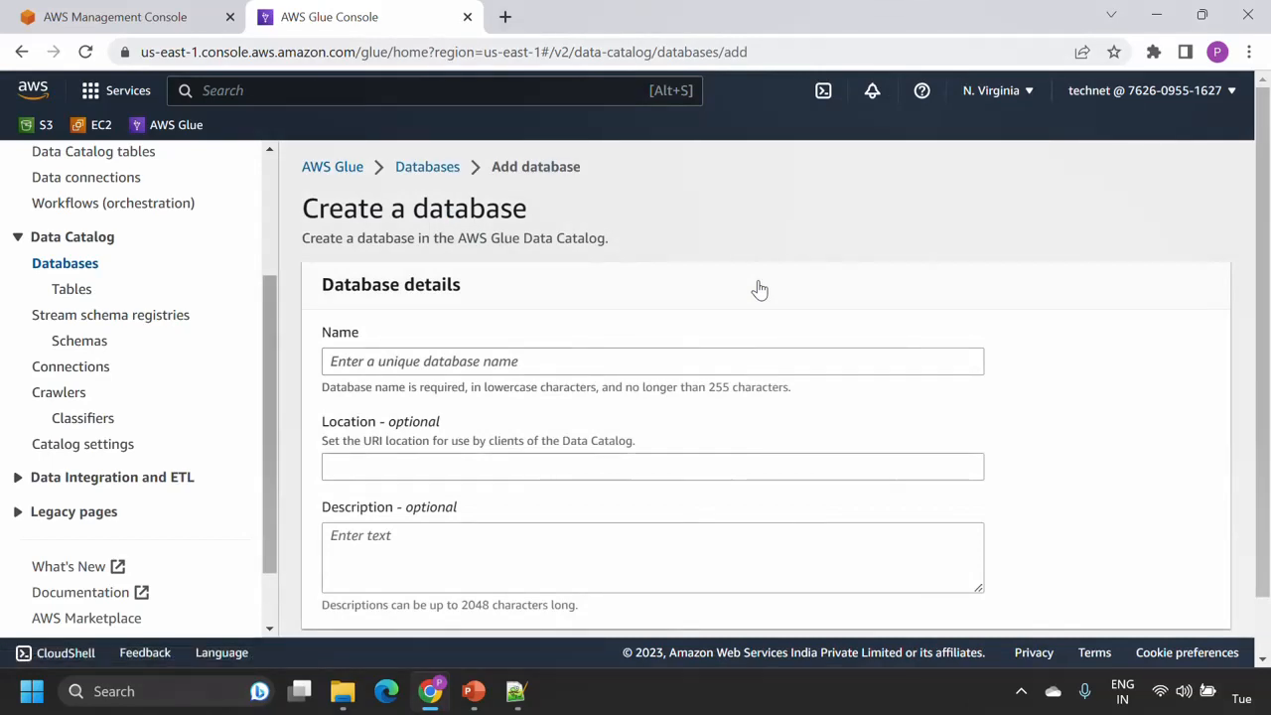
scroll(760, 289, "down", 1)
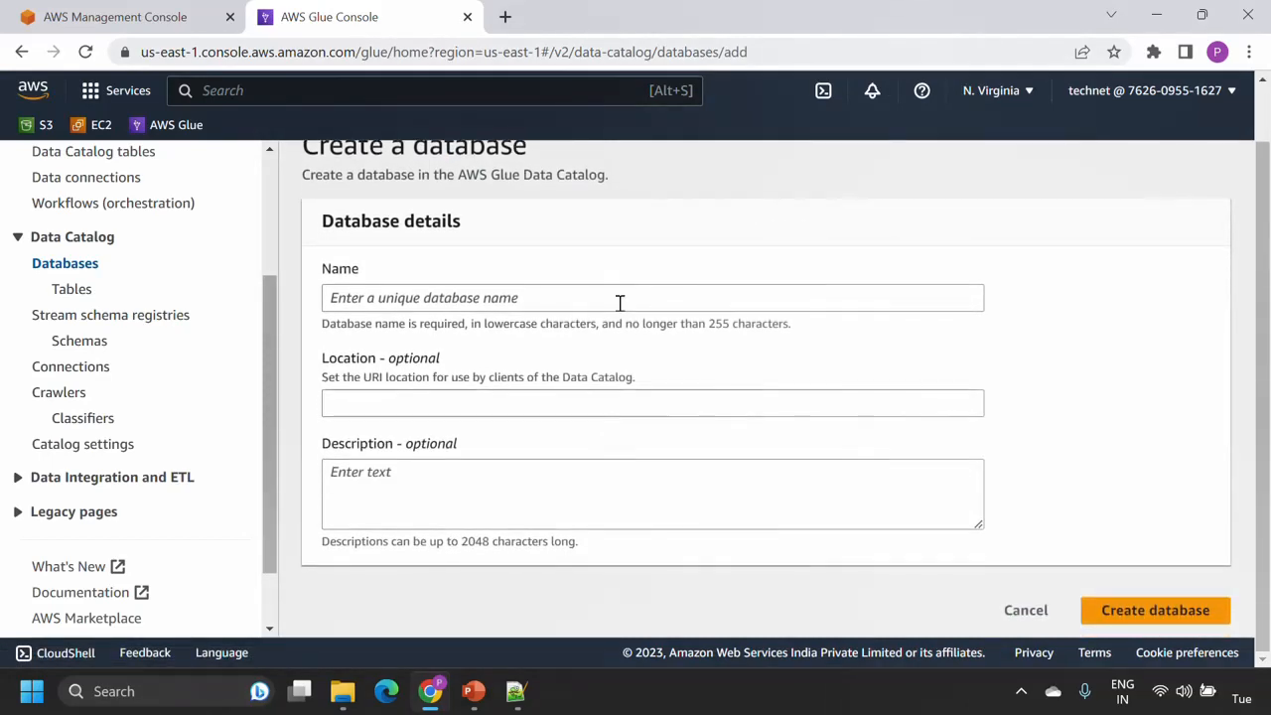
left_click(450, 408)
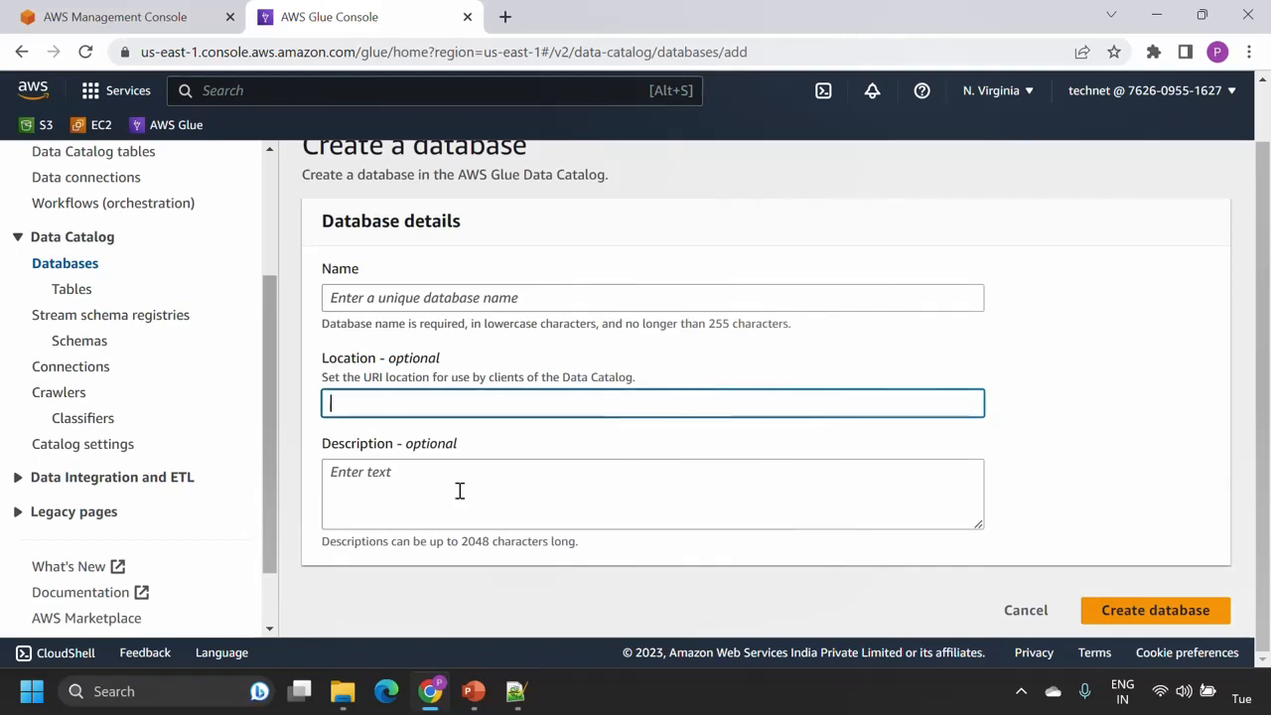
left_click(505, 298)
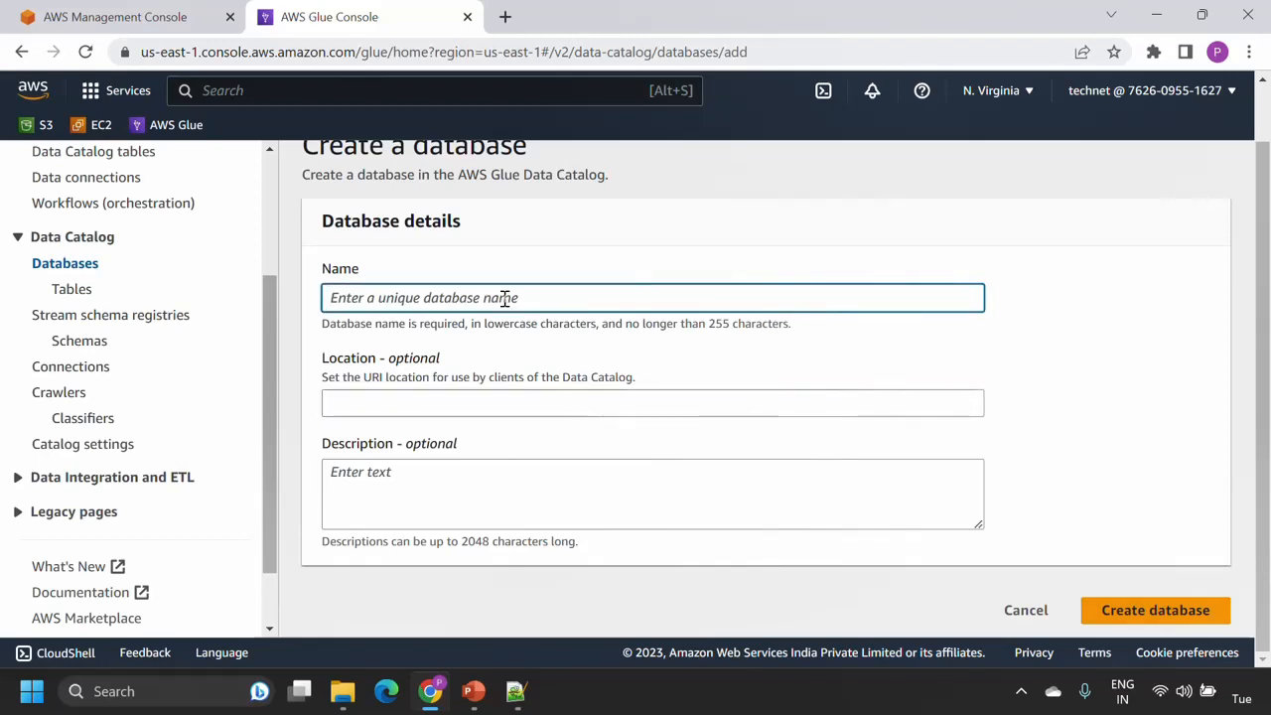
type("sales")
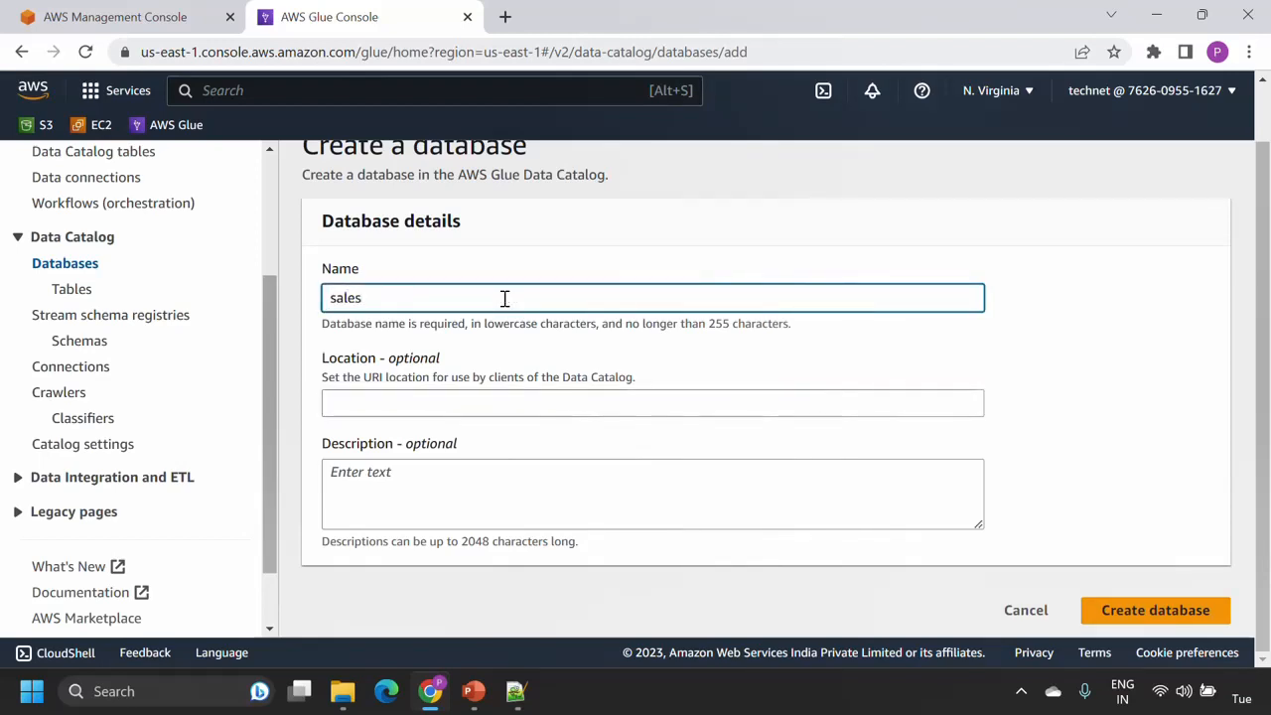
type("_database")
Describe the database as "database to host sales data", leave its location empty, and create it
left_click(459, 405)
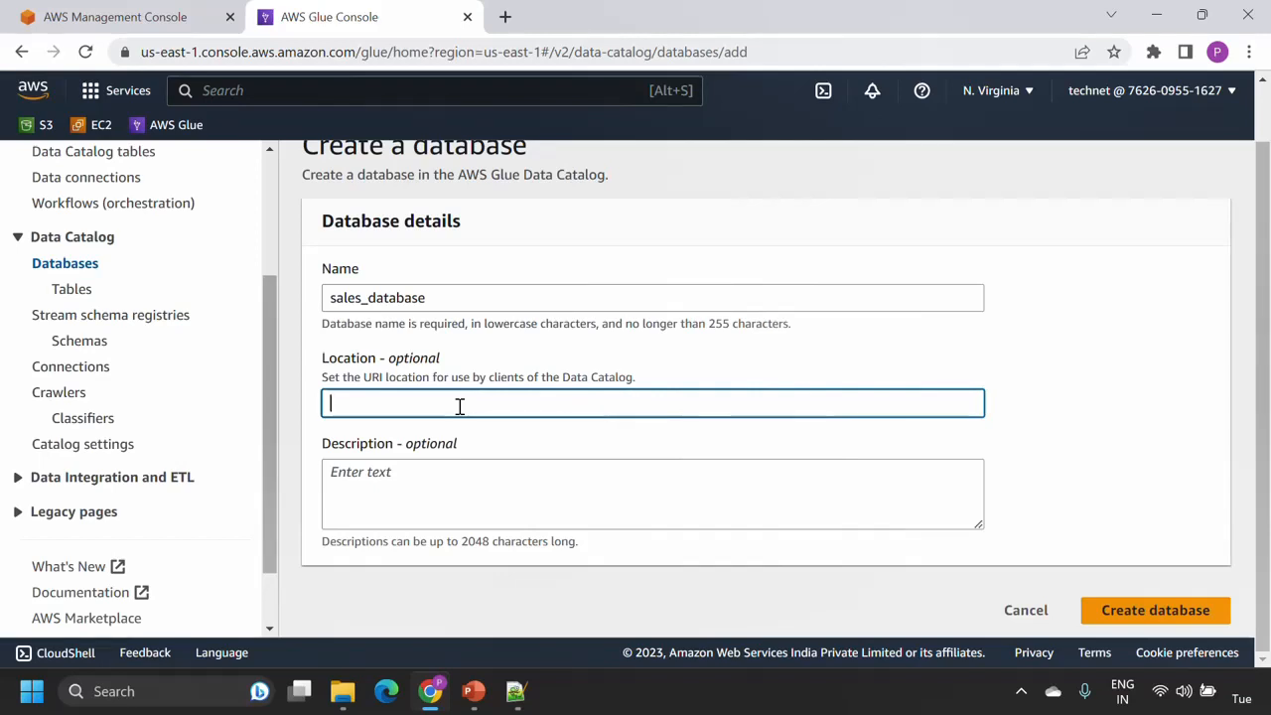
left_click(468, 488)
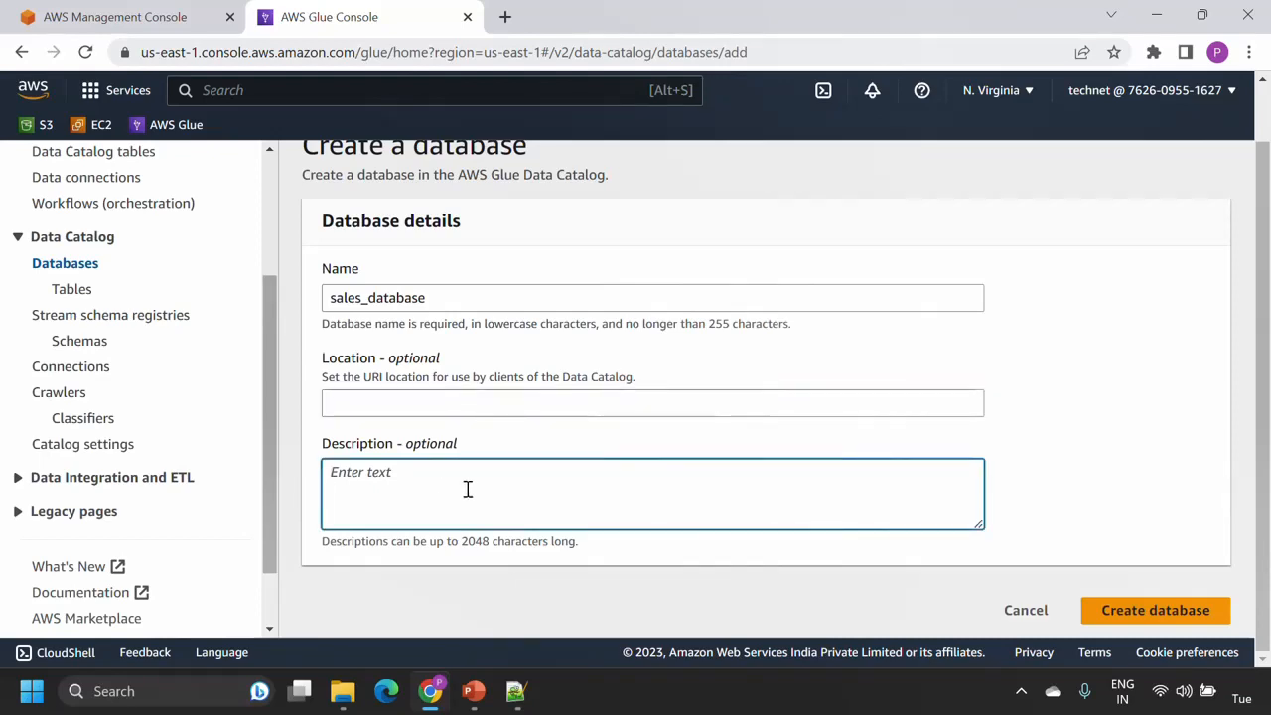
type("database to host sales data")
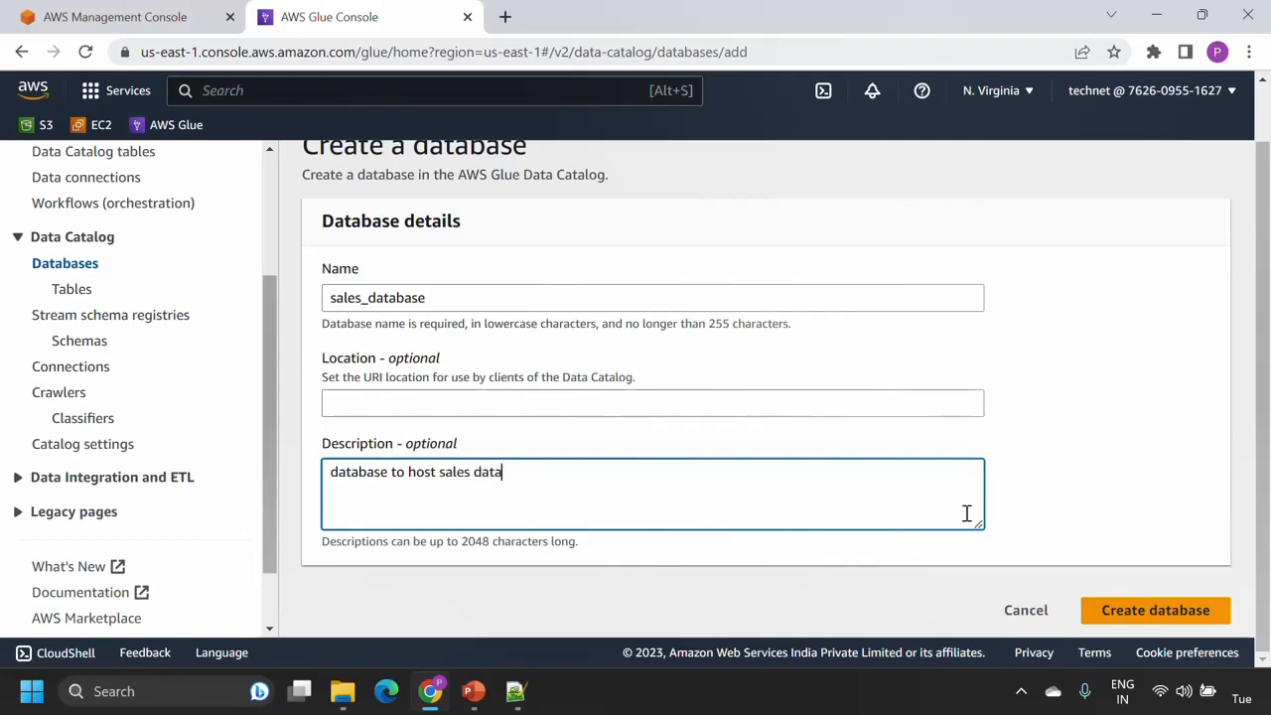
left_click(1155, 617)
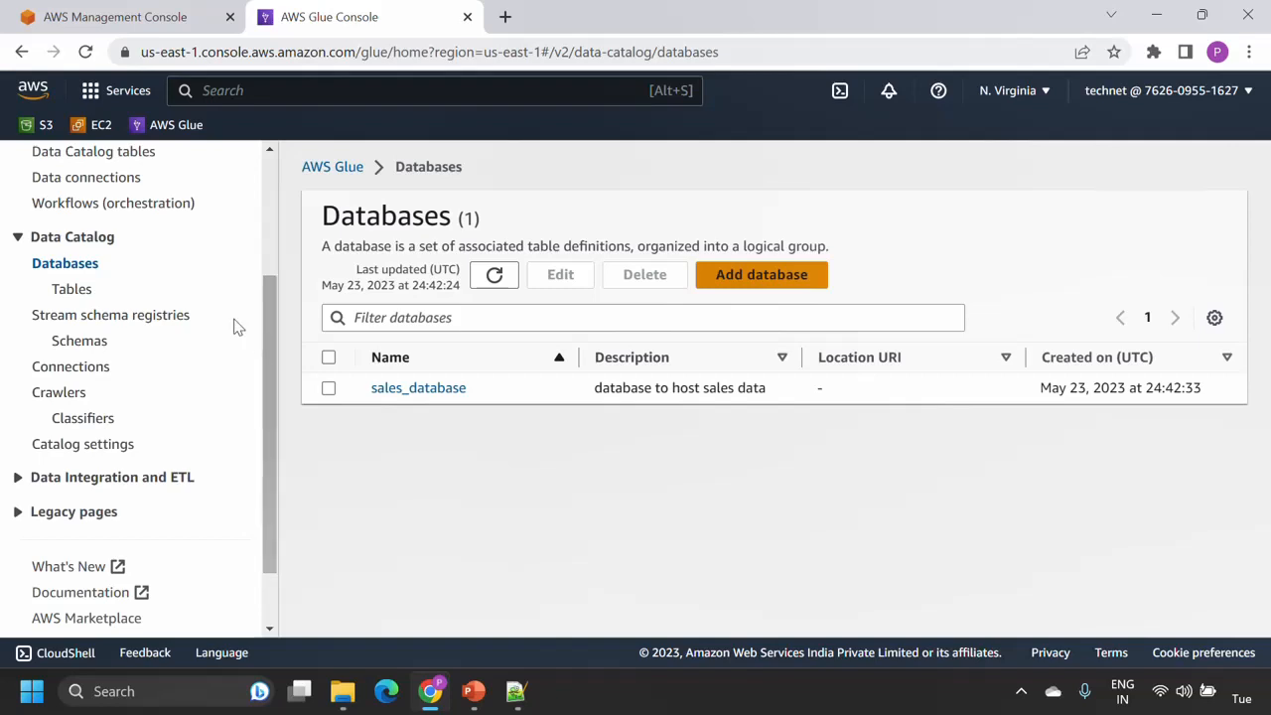
Open the Data Catalog tables list, check the columns of dept_csv.csv in Notepad++, and return to the Glue tables page
left_click(73, 290)
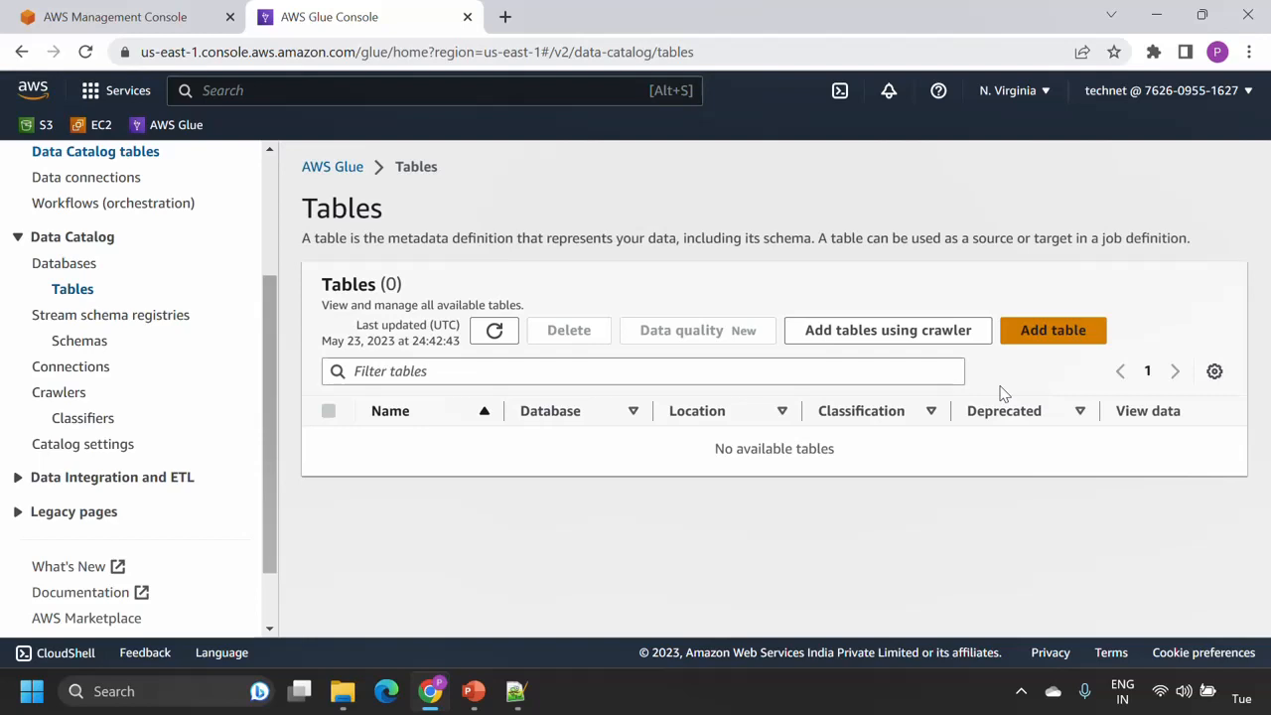
key("alt+Tab")
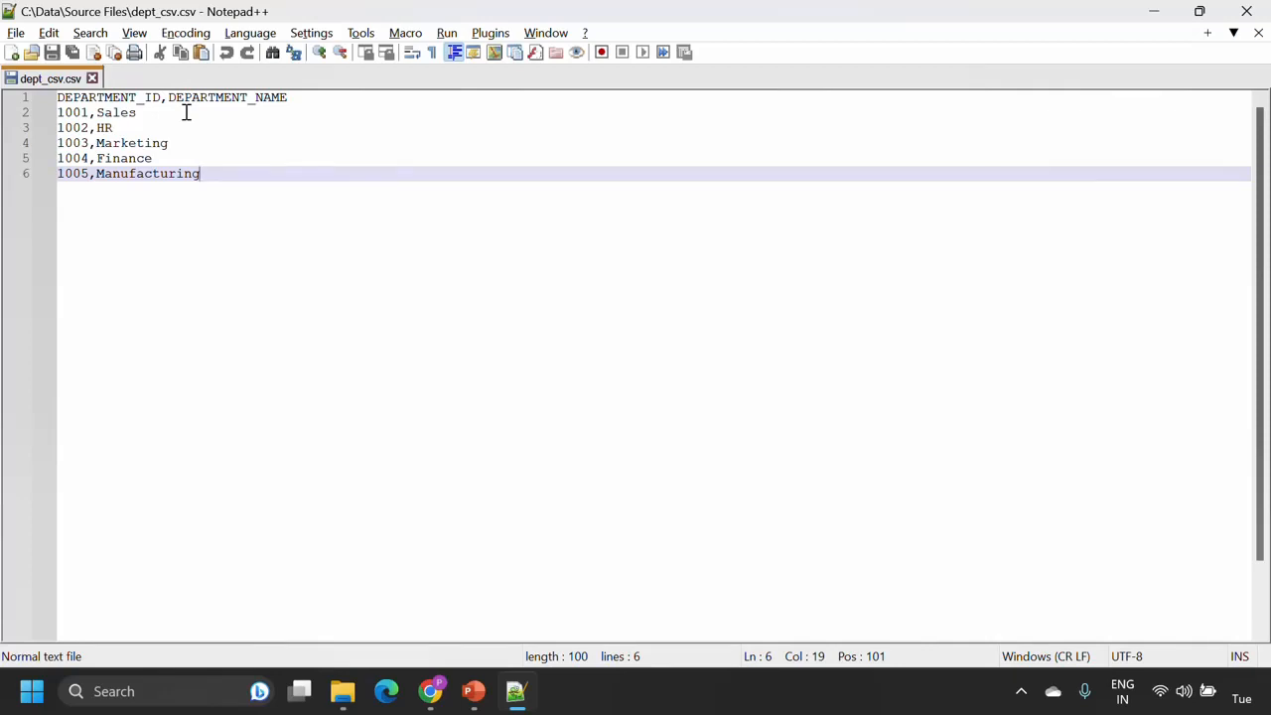
key("alt+Tab")
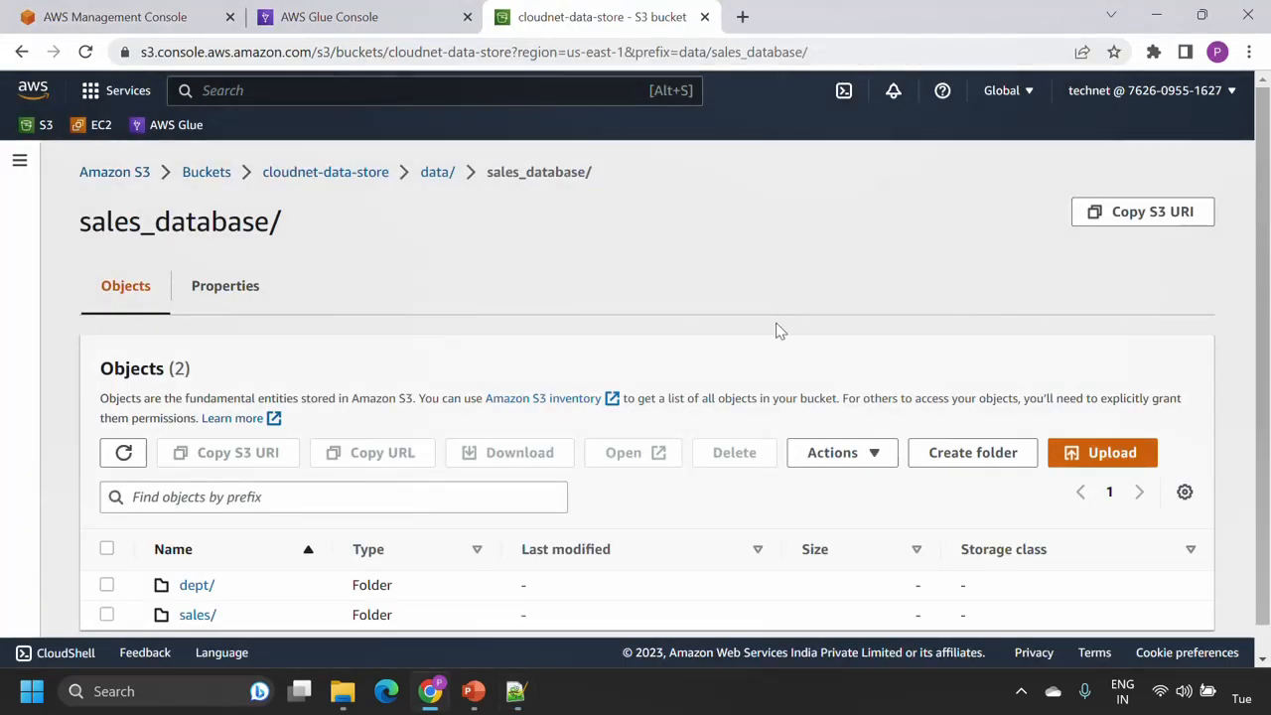
left_click(393, 28)
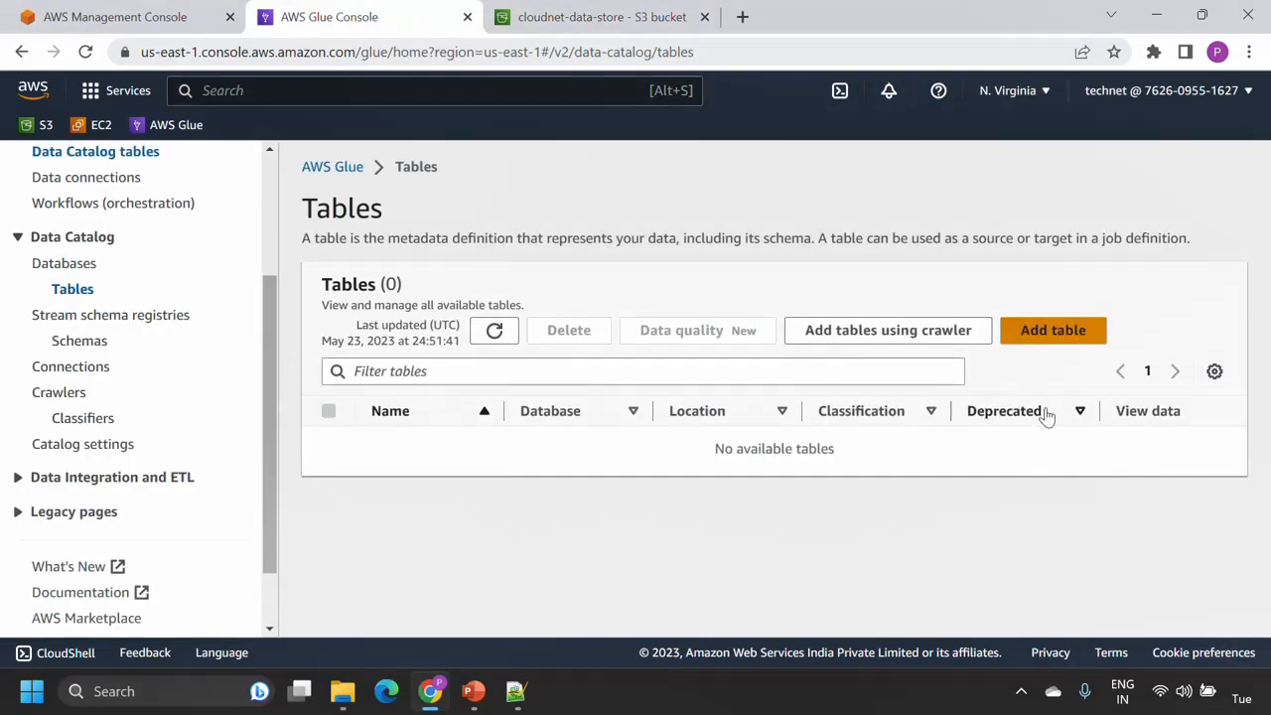
Start a new Data Catalog table named department and assign it to sales_database
left_click(1054, 332)
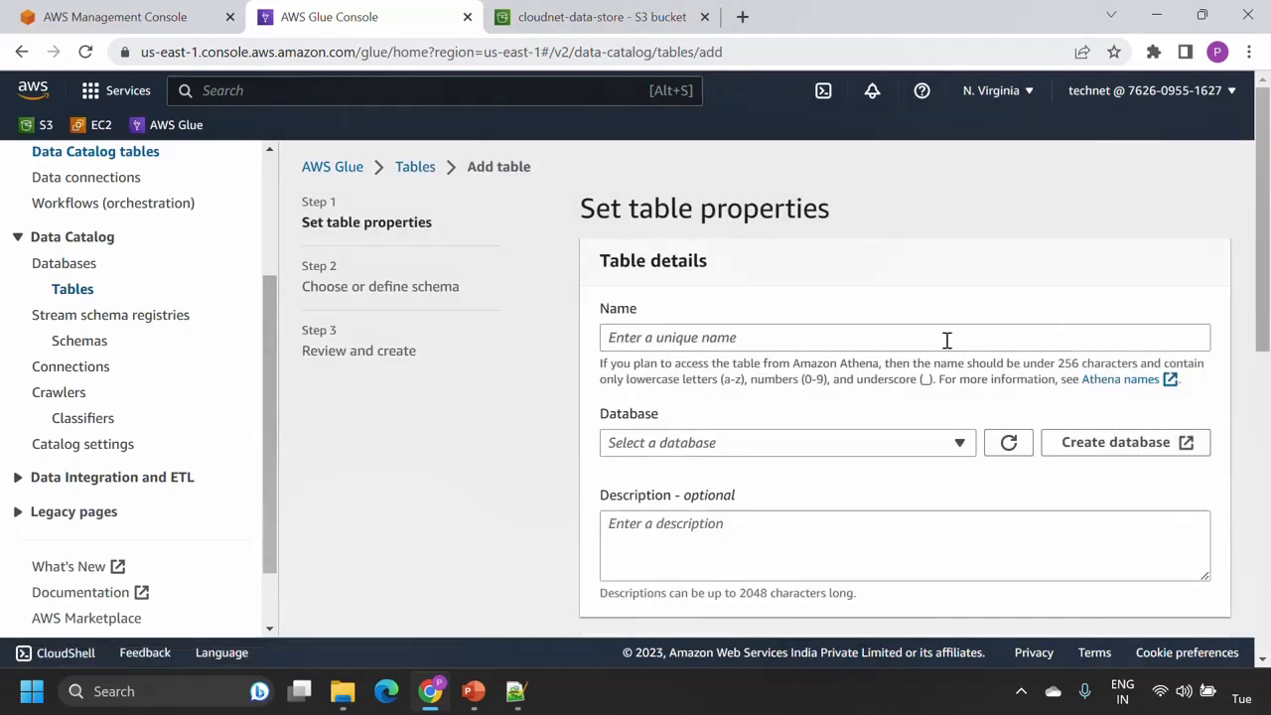
left_click(779, 341)
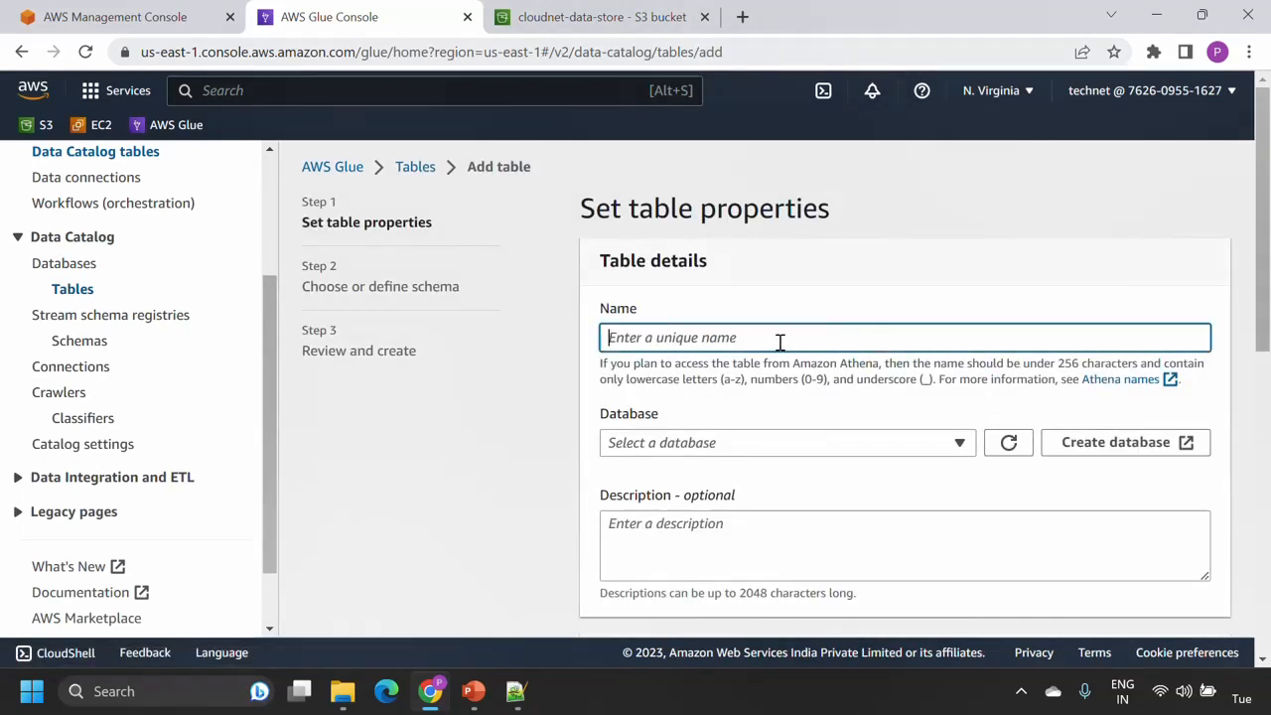
type("department")
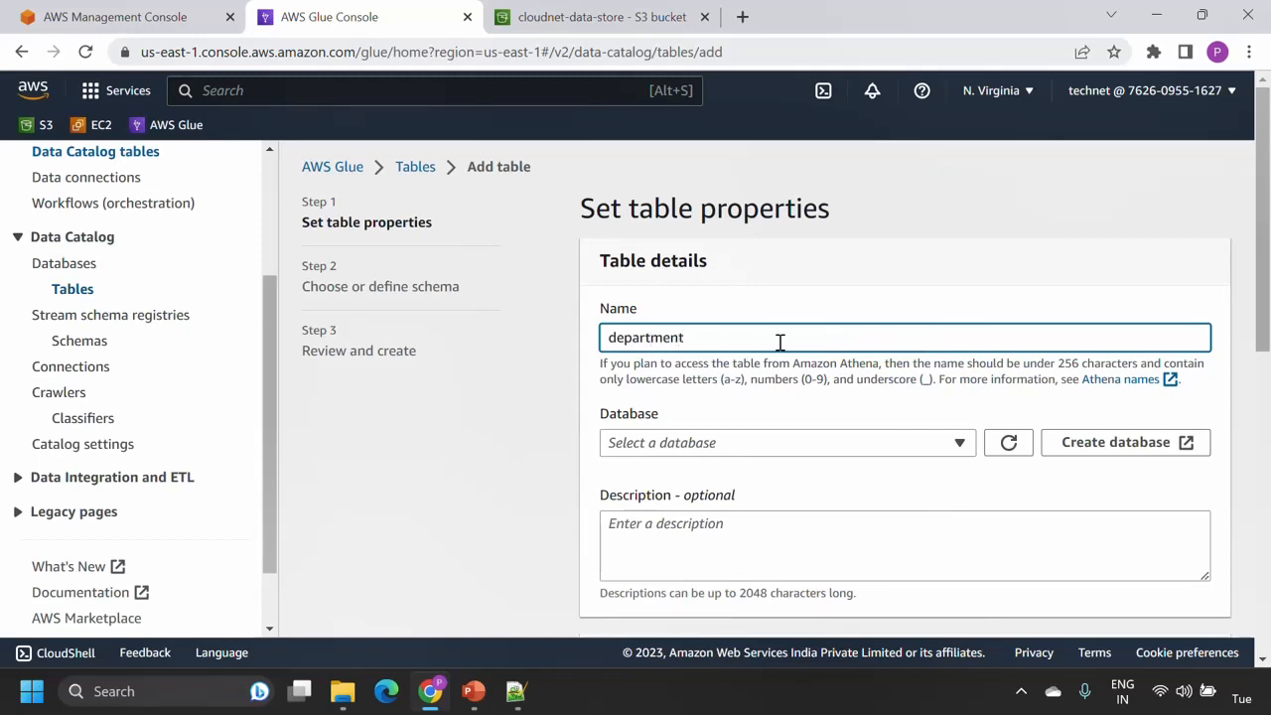
scroll(779, 344, "down", 2)
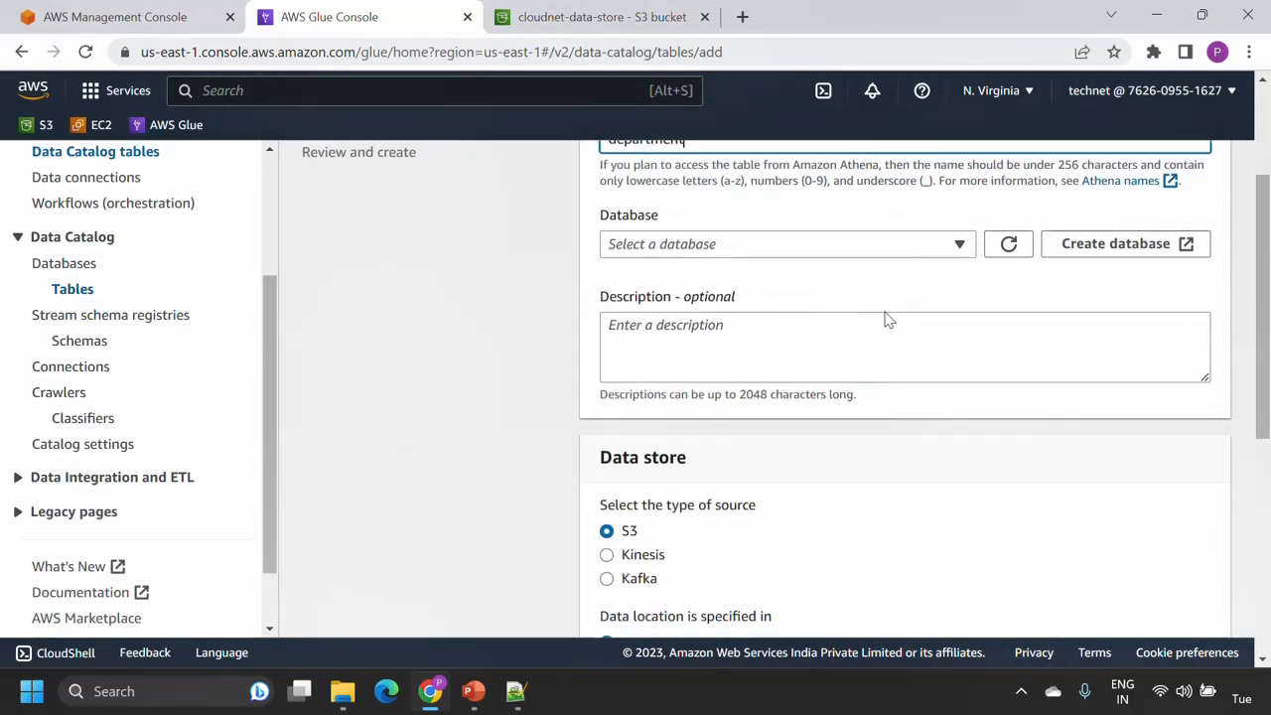
left_click(945, 254)
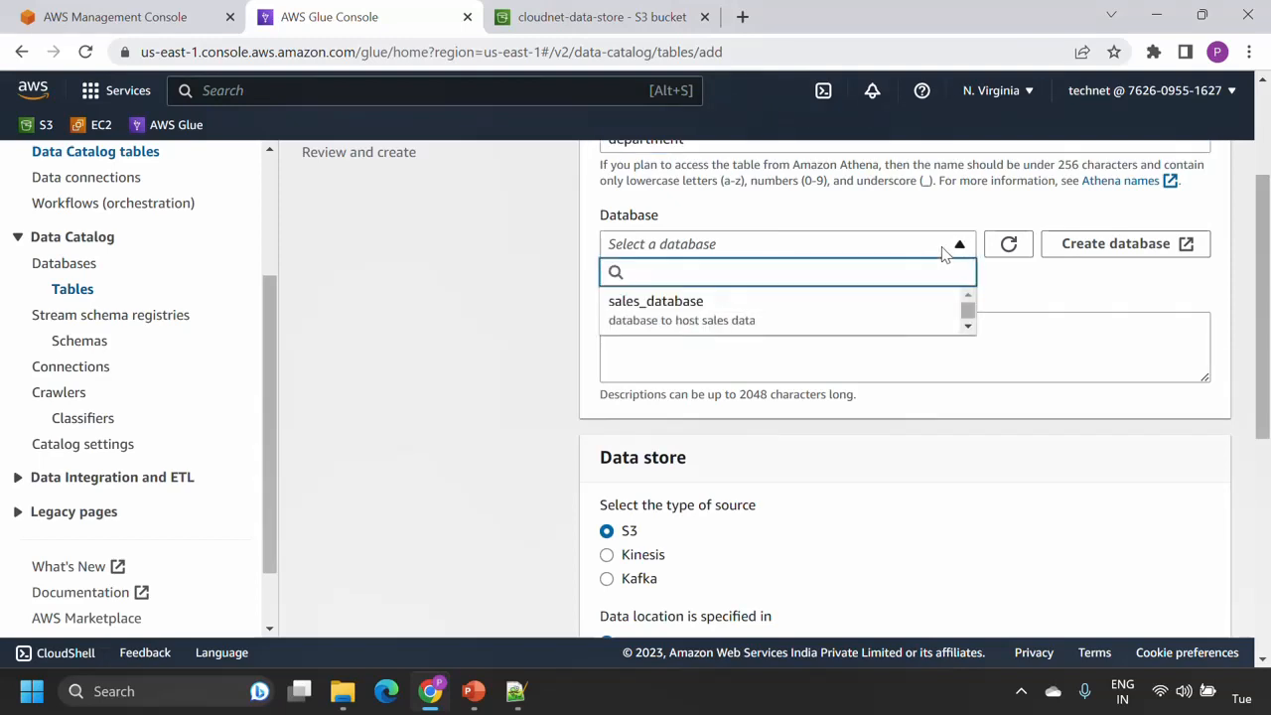
left_click(673, 320)
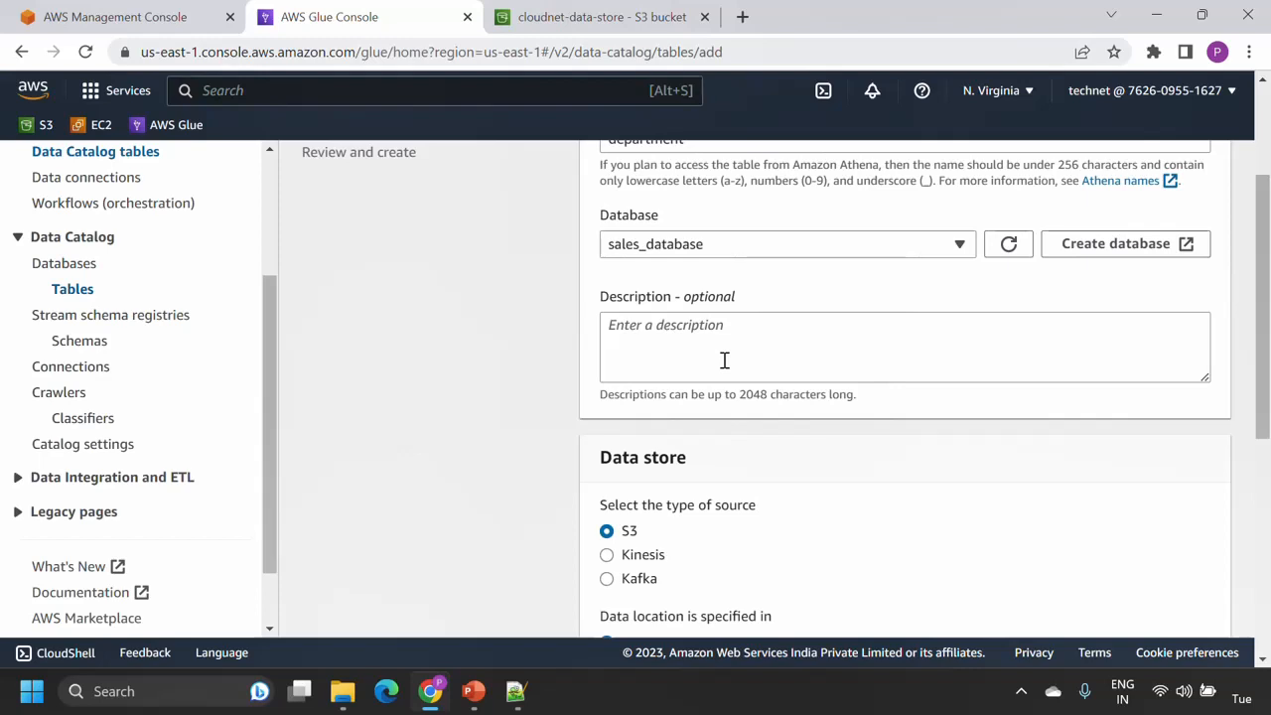
scroll(725, 360, "down", 1)
scroll(725, 360, "down", 1)
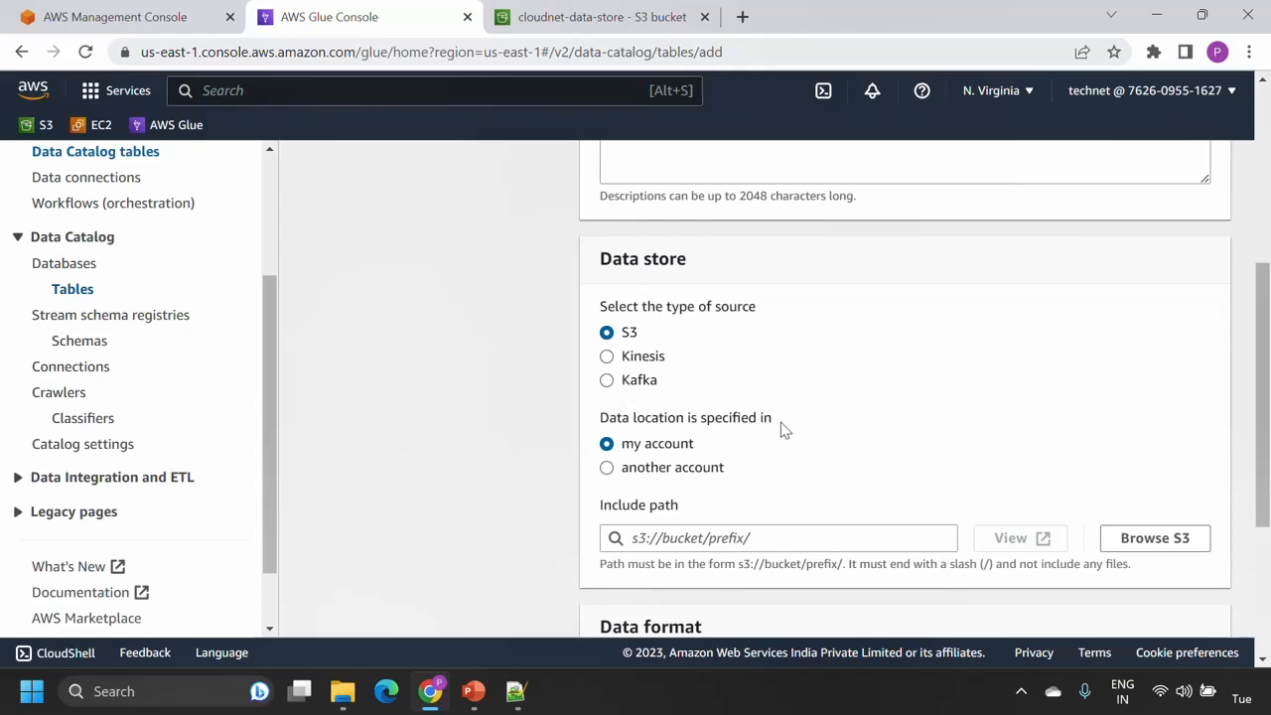
Set the table's S3 include path to s3://cloudnet-data-store/data/sales_database/dept/, browsing to the dept folder and adding the trailing slash
scroll(784, 429, "down", 1)
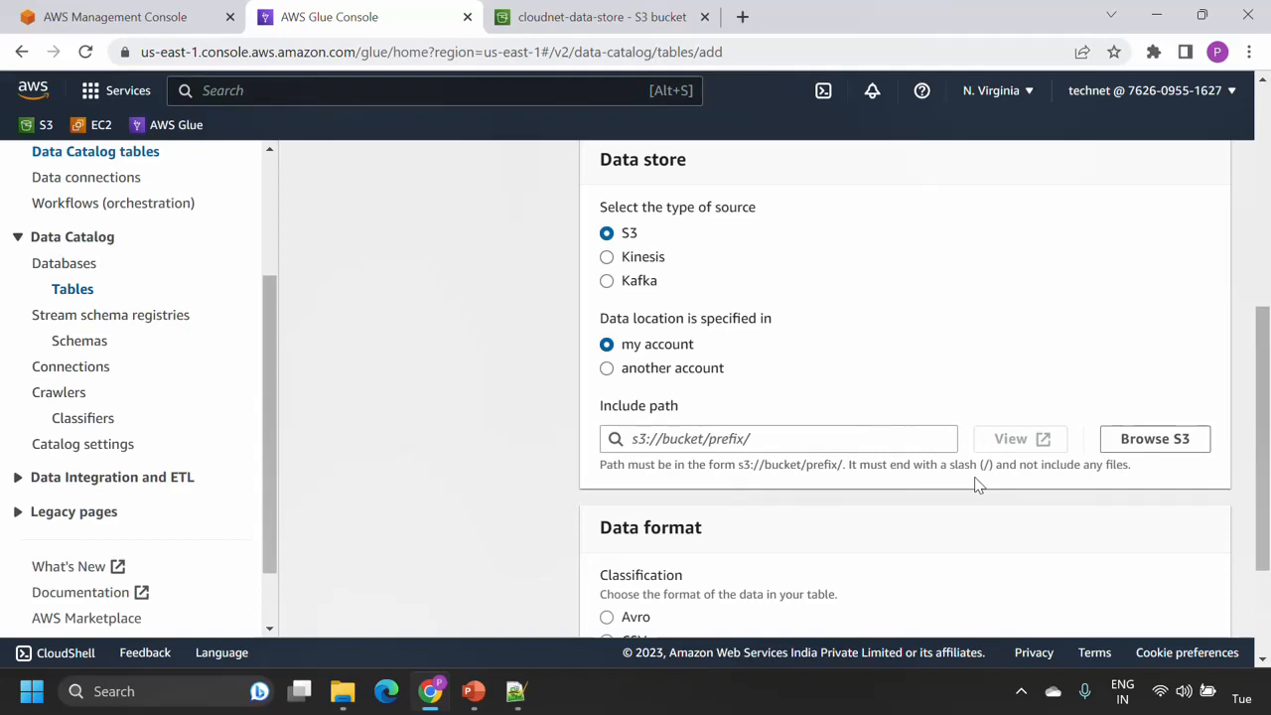
left_click(1155, 447)
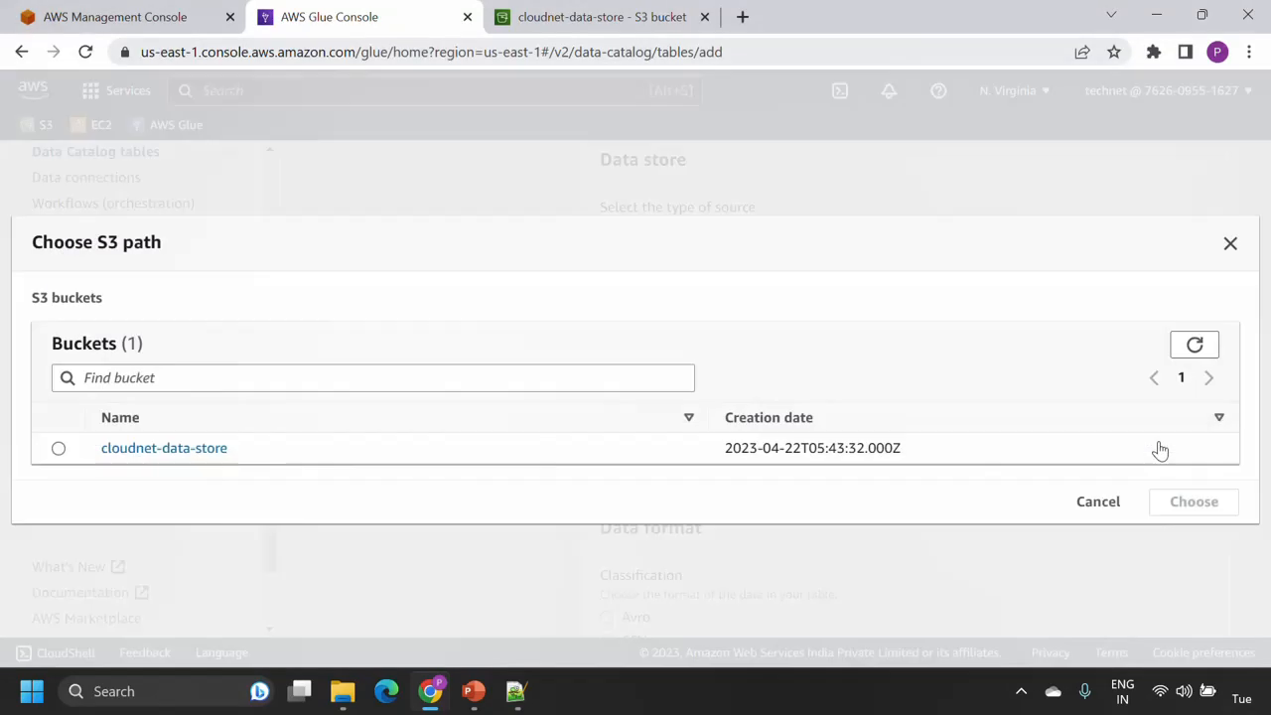
left_click(203, 452)
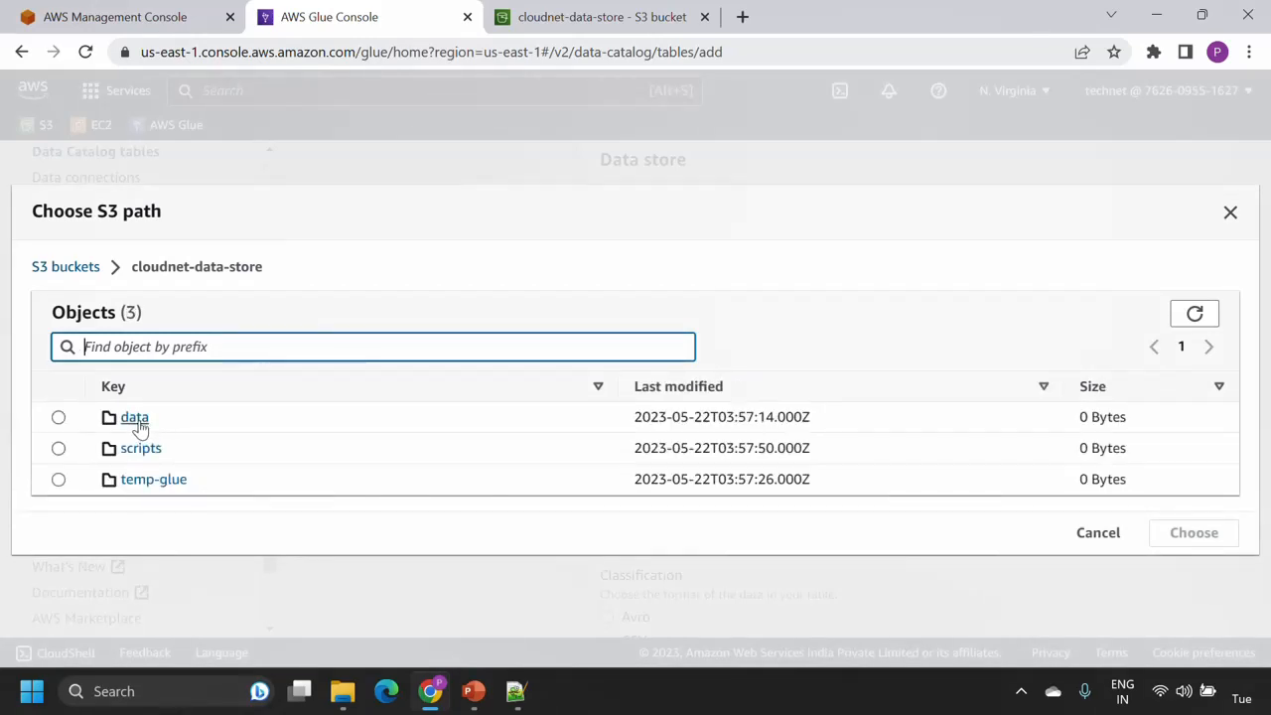
left_click(135, 418)
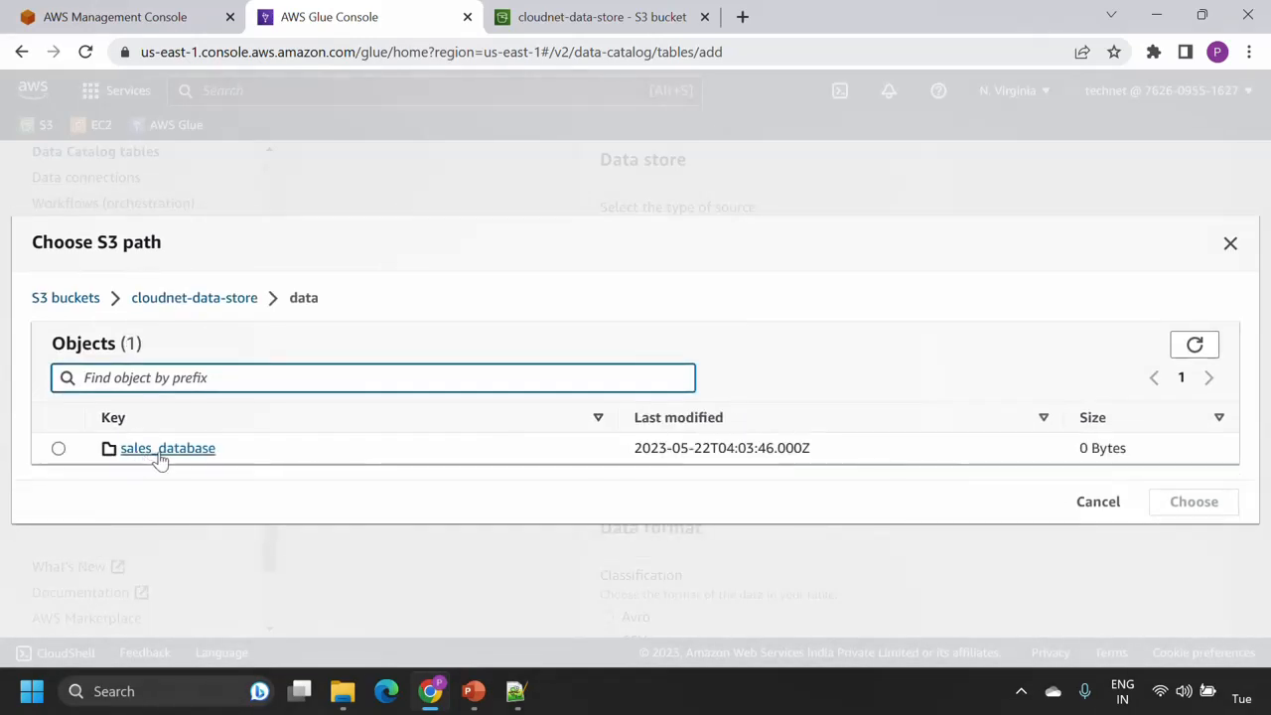
left_click(167, 455)
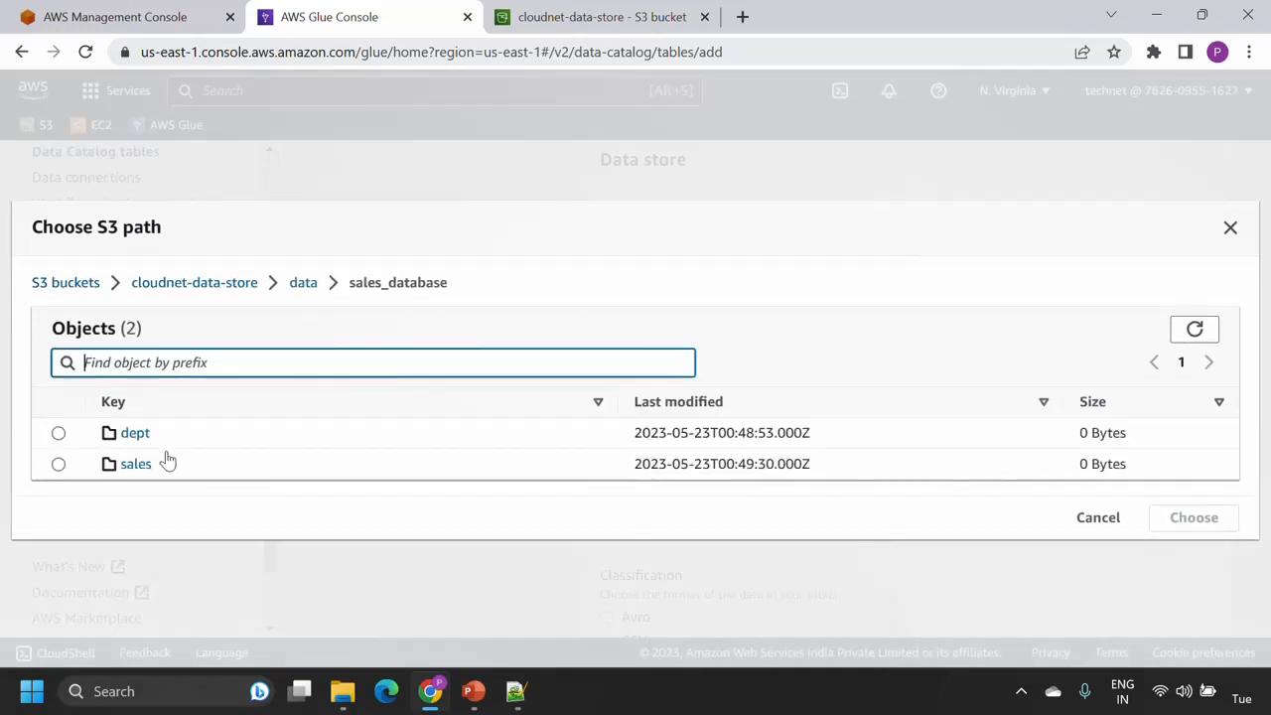
left_click(59, 433)
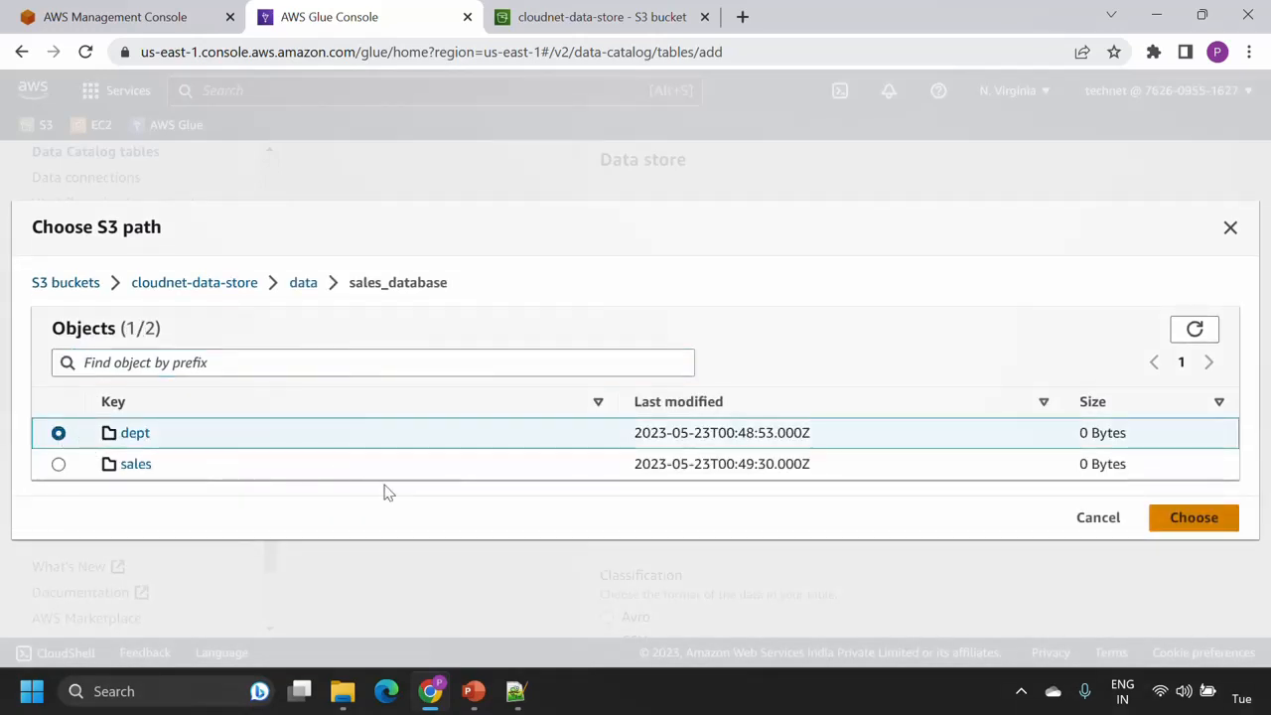
left_click(1192, 520)
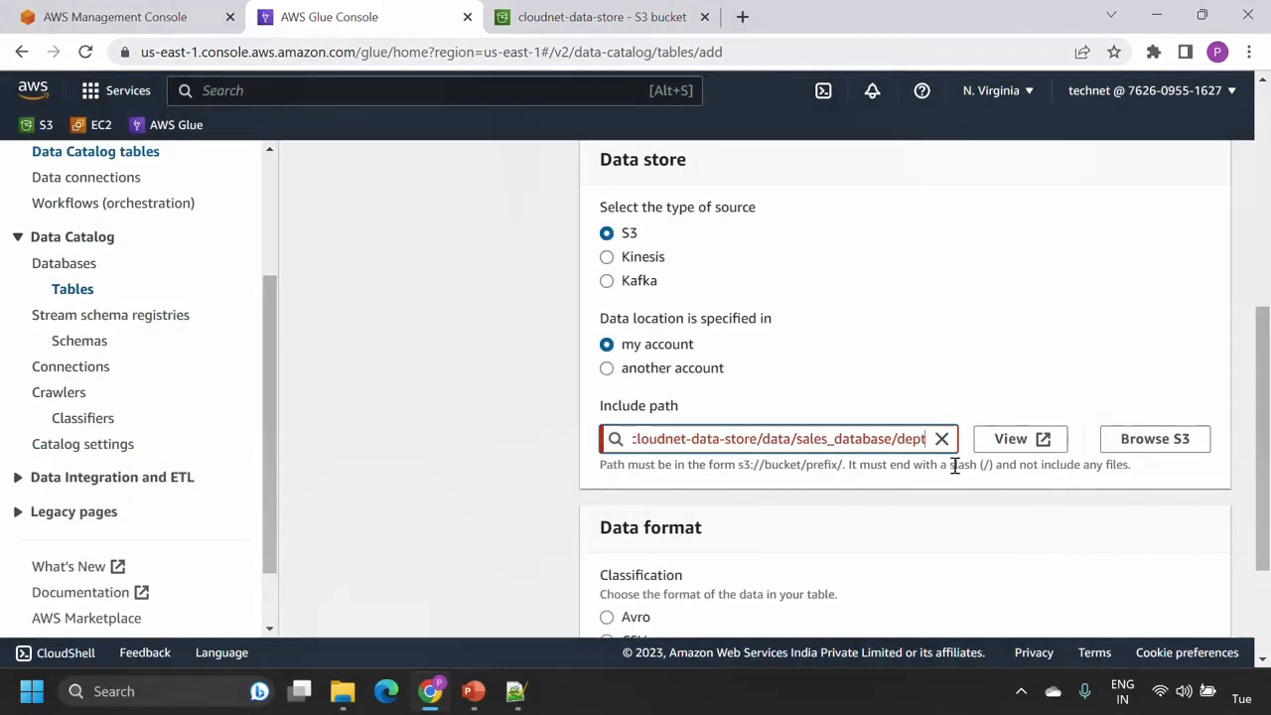
type("/")
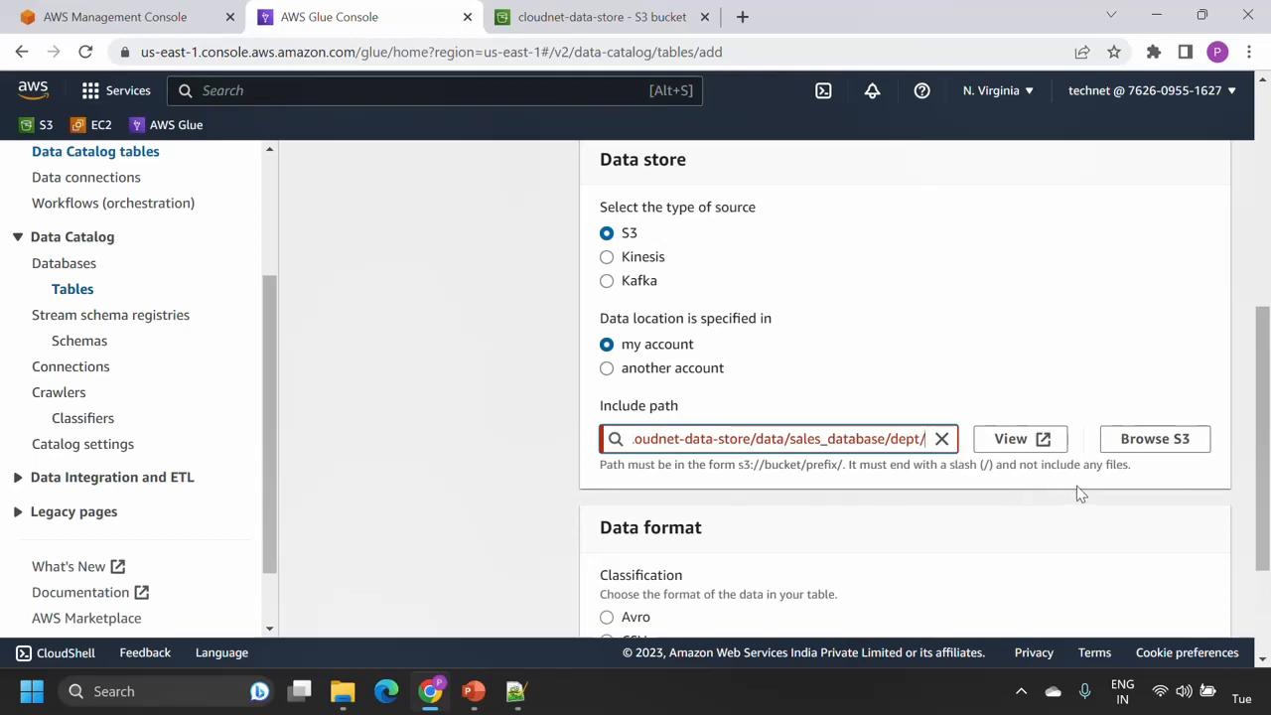
left_click(1104, 484)
Classify the table's data format as CSV, keep the comma delimiter, and continue to the schema definition
scroll(939, 539, "down", 2)
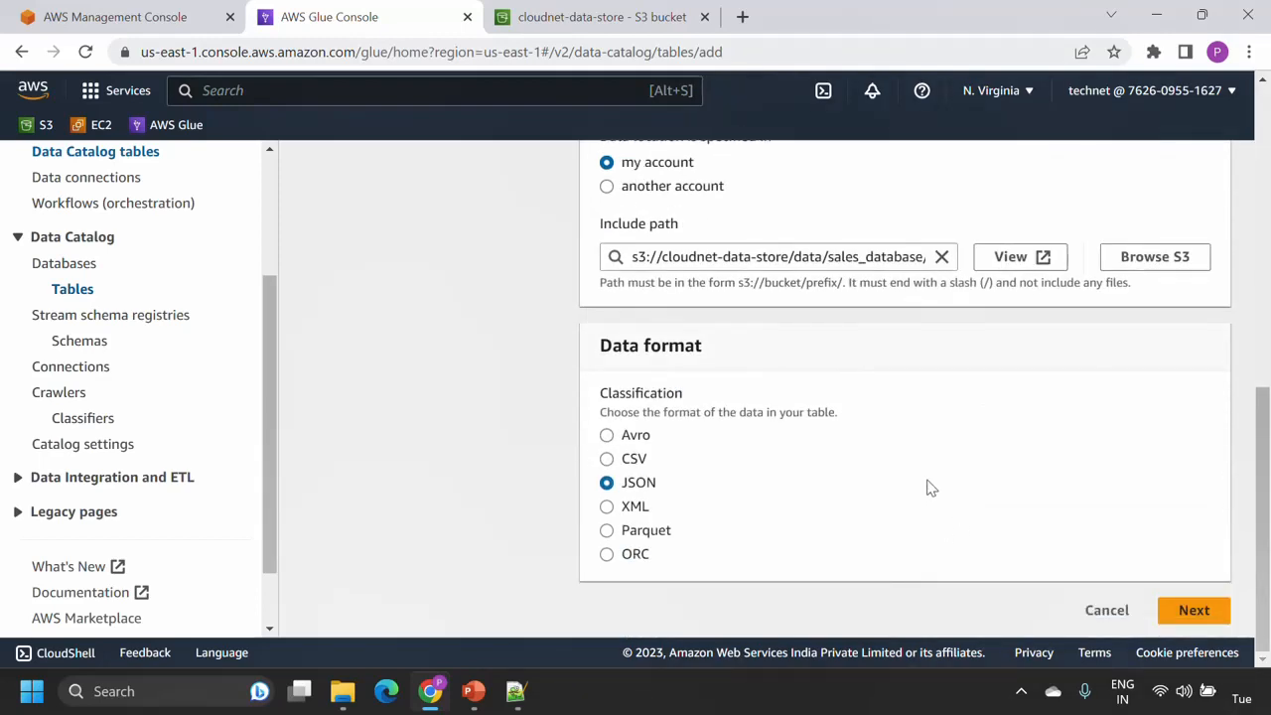
left_click(608, 461)
scroll(842, 479, "down", 1)
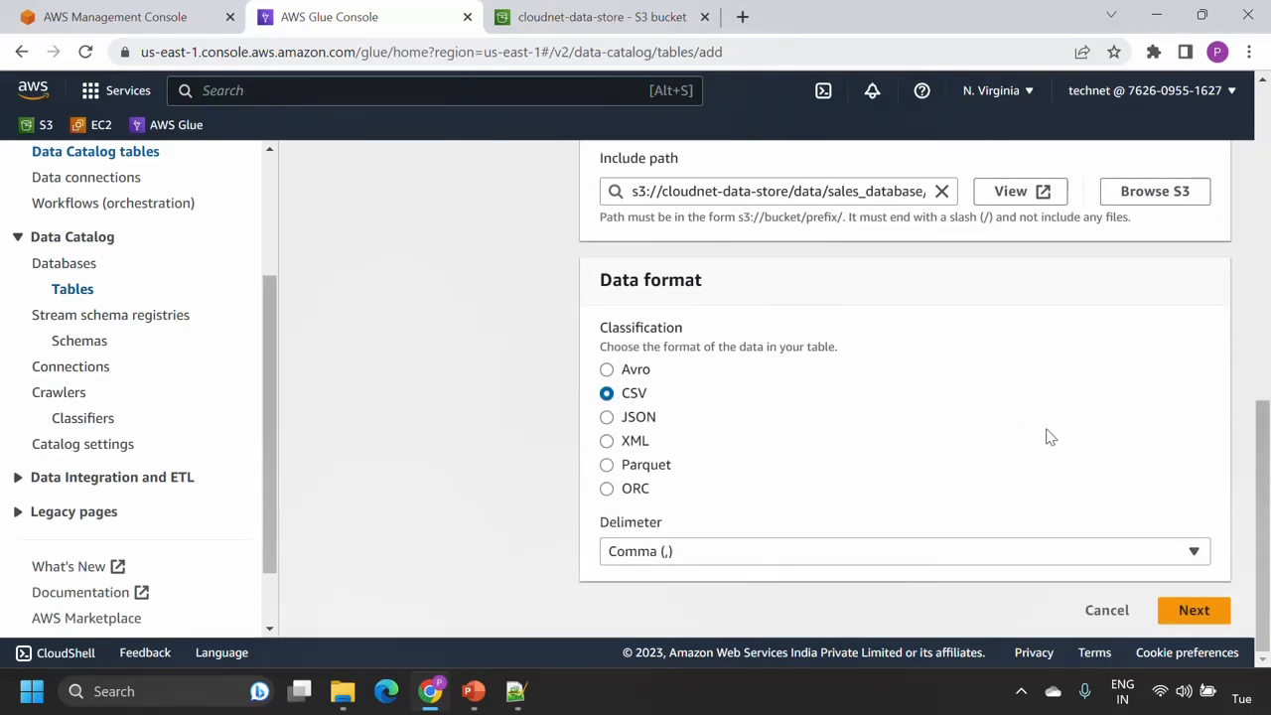
left_click(1195, 610)
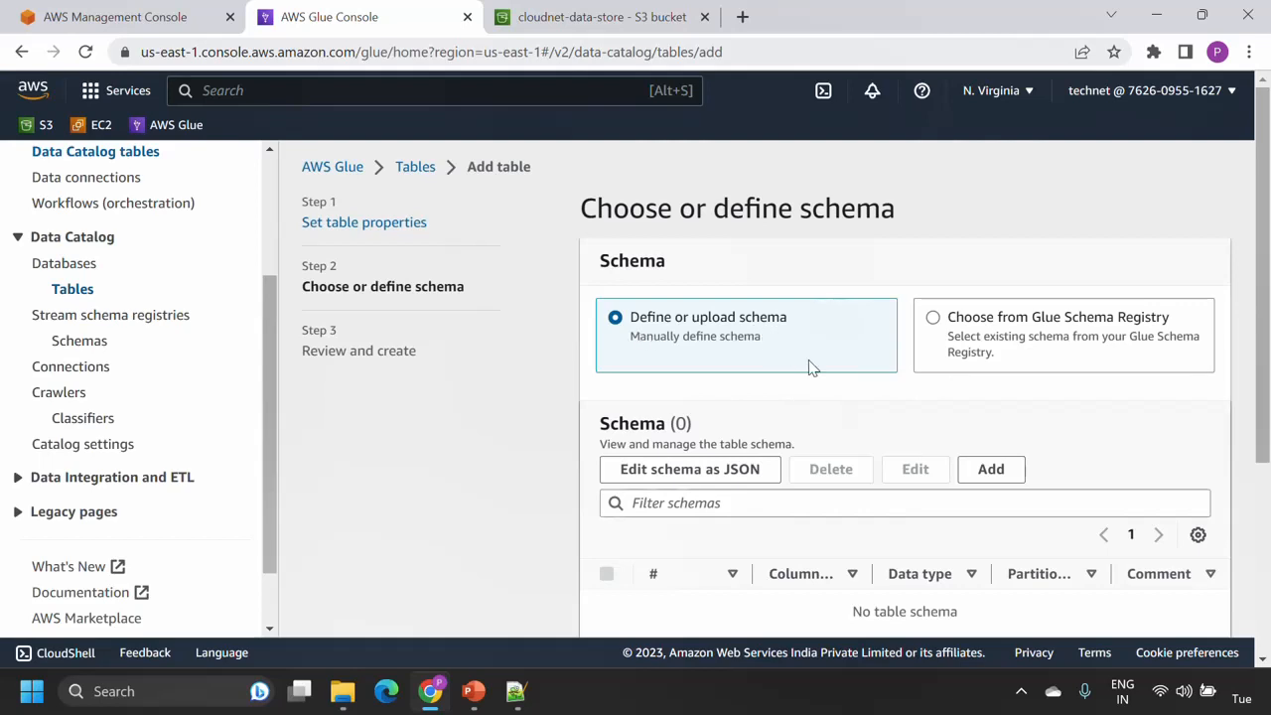
Add the first schema column named department_id with data type smallint and no comment
scroll(808, 367, "down", 3)
scroll(808, 367, "up", 2)
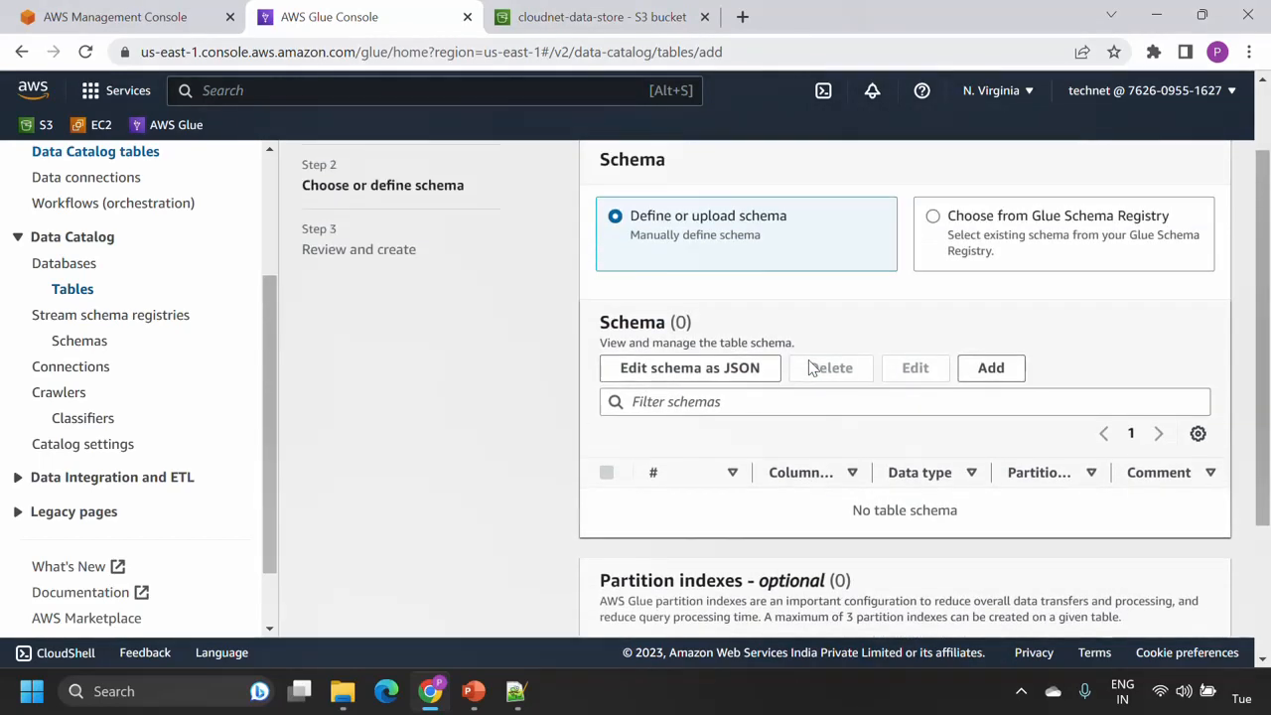
left_click(997, 369)
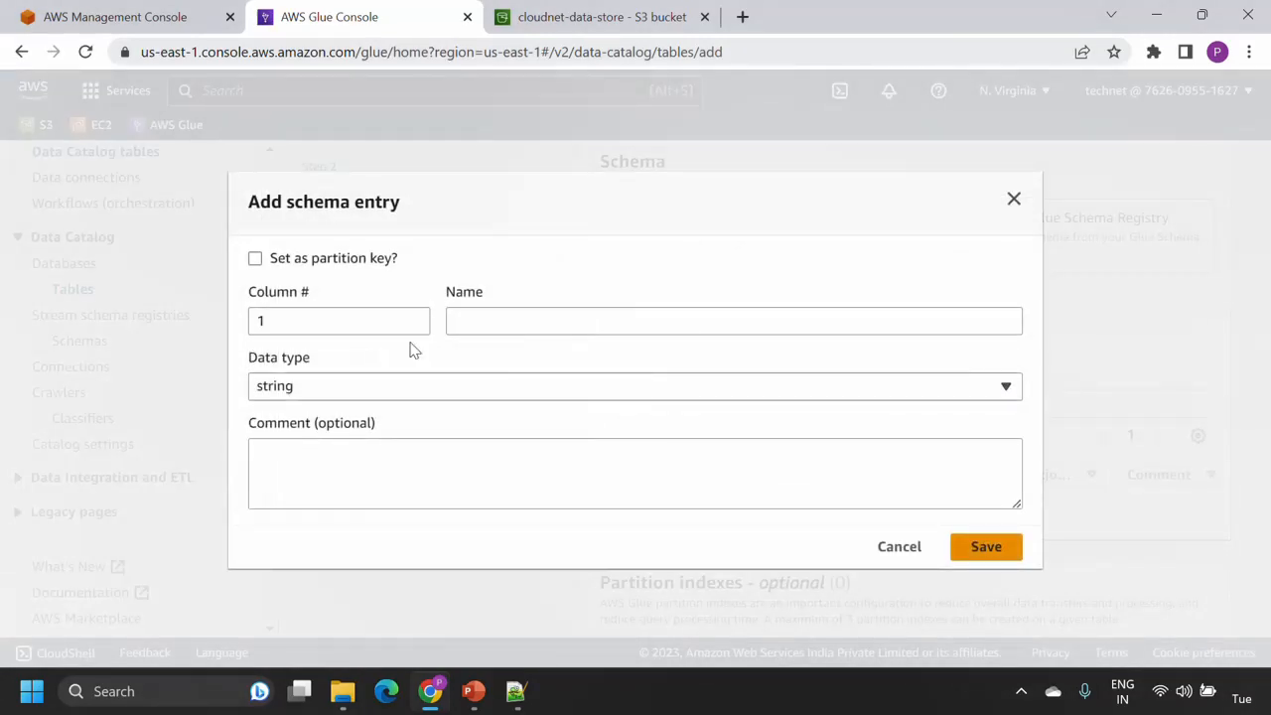
left_click(524, 328)
type("dd")
key("BackSpace")
type("e")
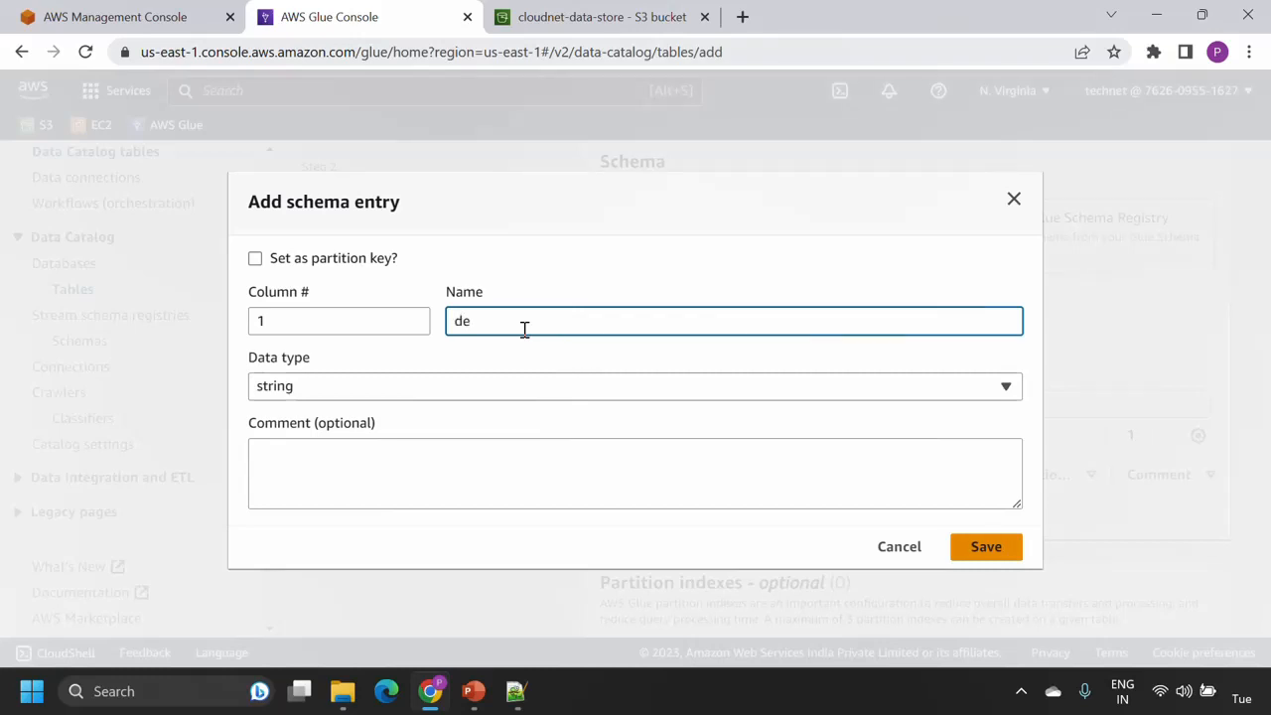
type("partment_id")
left_click(537, 393)
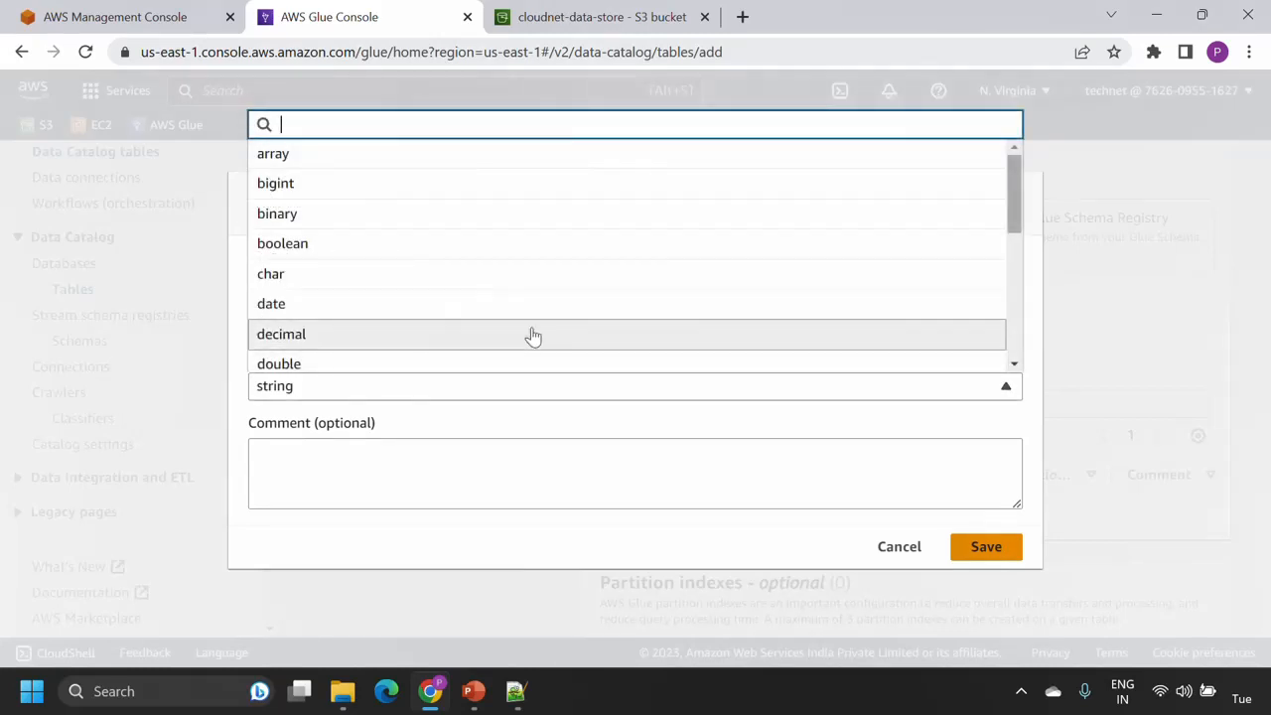
scroll(532, 336, "down", 5)
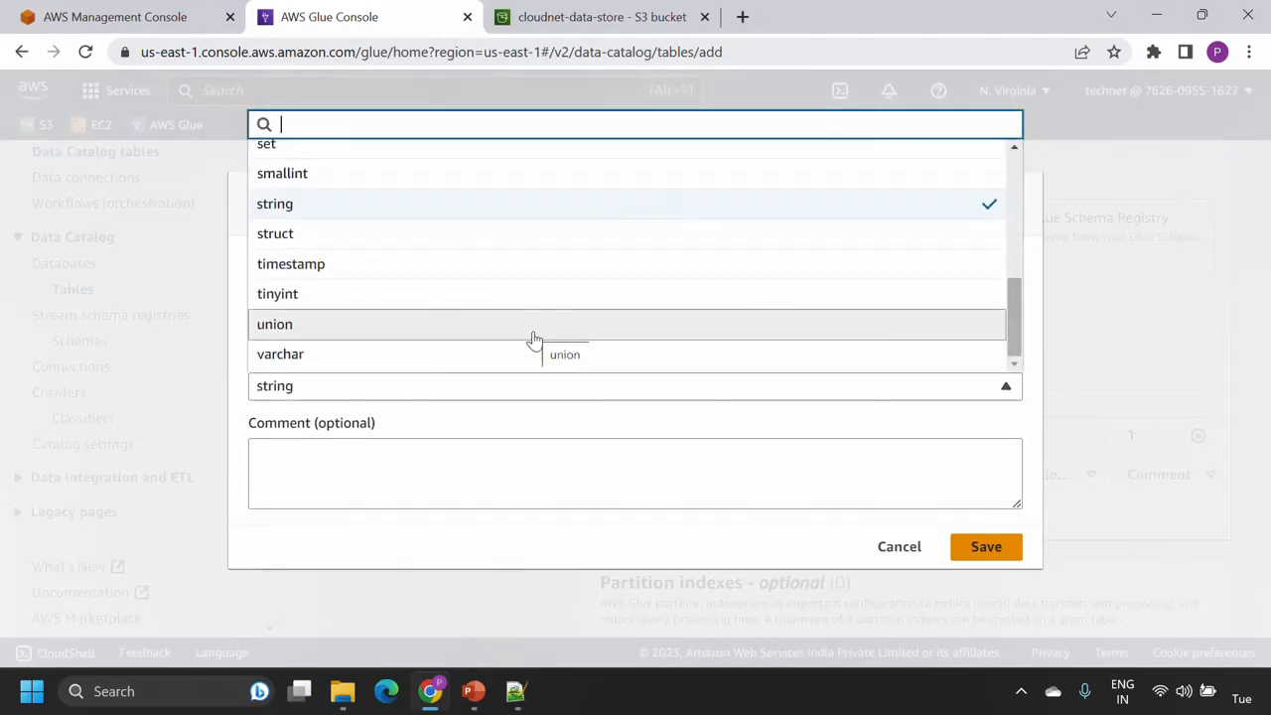
left_click(372, 185)
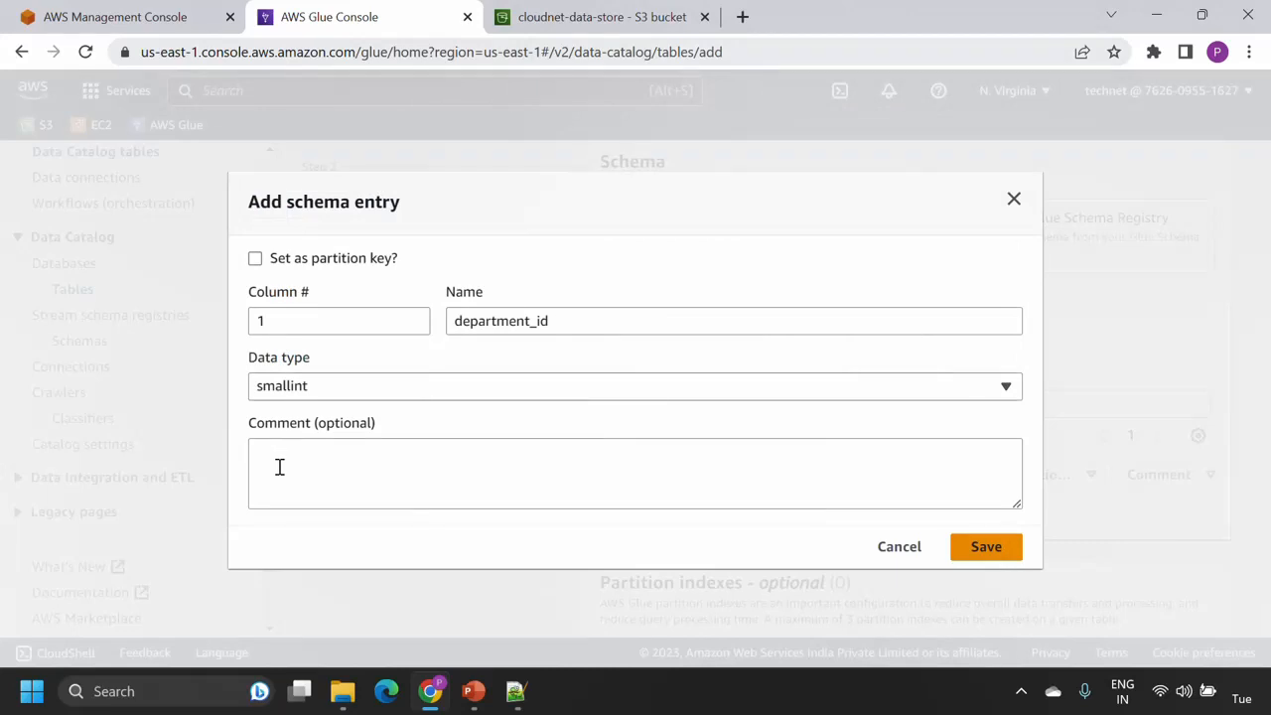
left_click(368, 480)
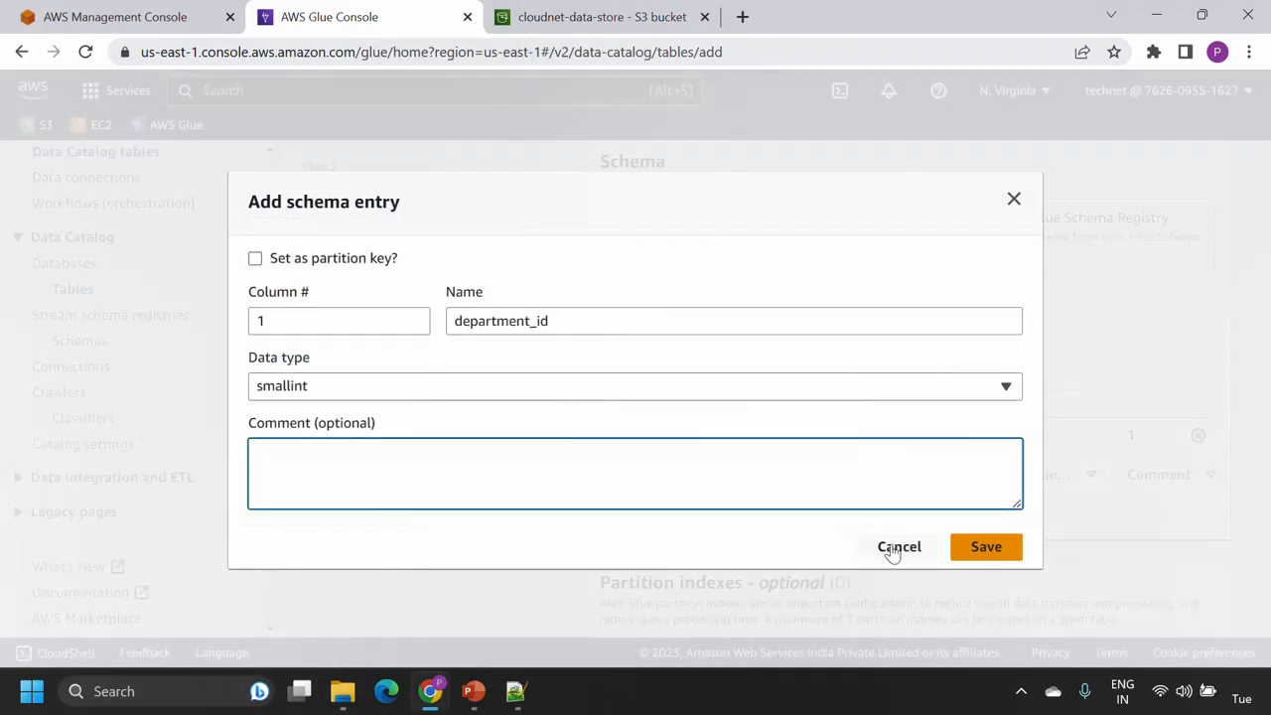
left_click(986, 551)
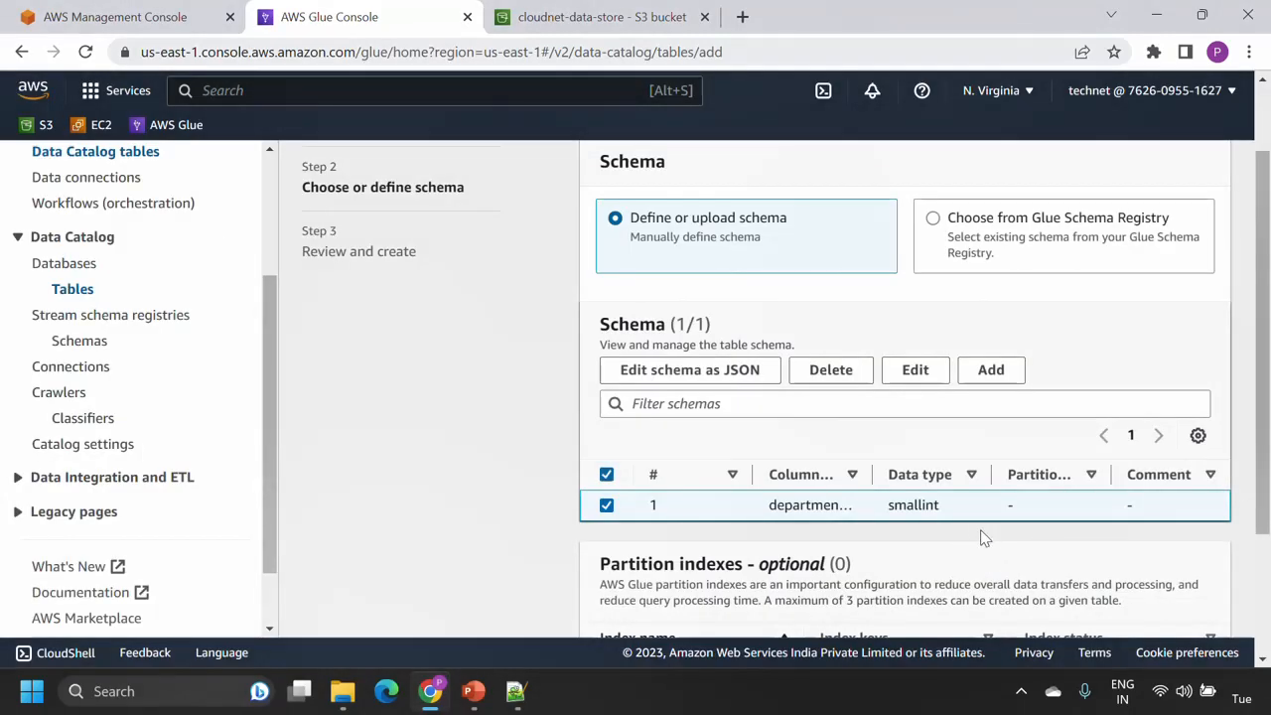
Add a second schema column named department_name, keeping the string data type
left_click(993, 373)
left_click(513, 322)
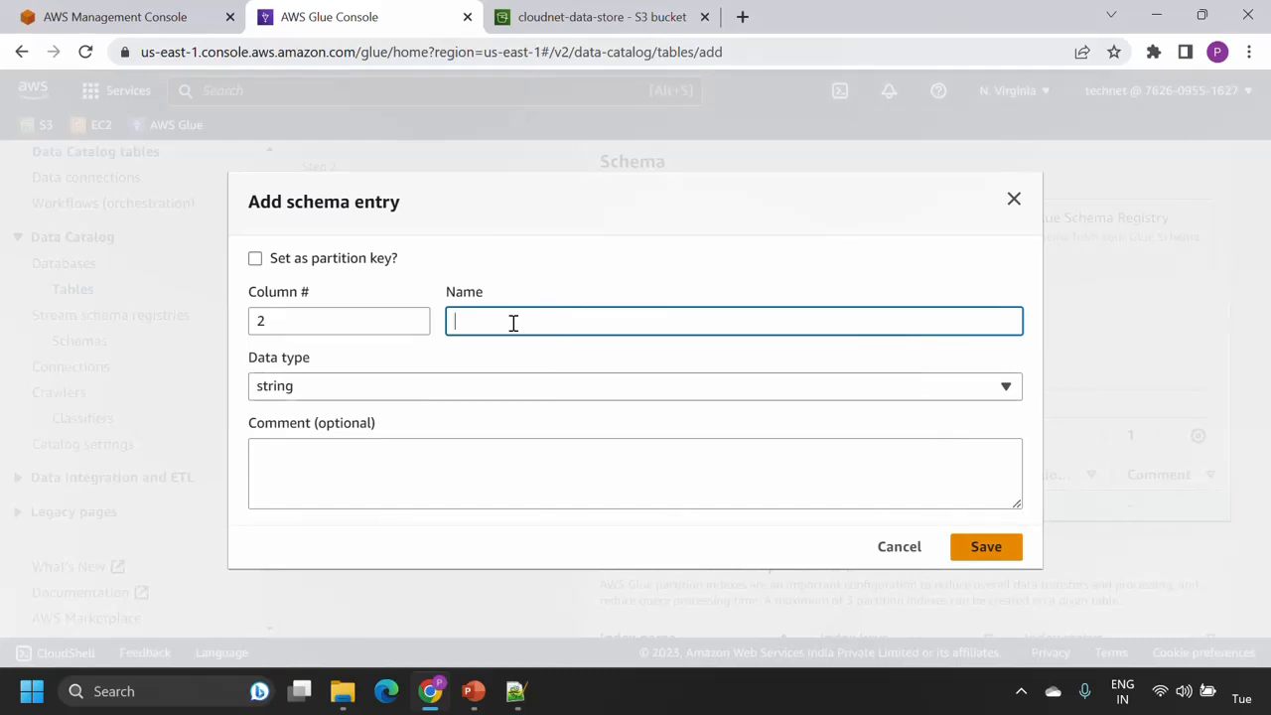
type("department_name")
left_click(959, 555)
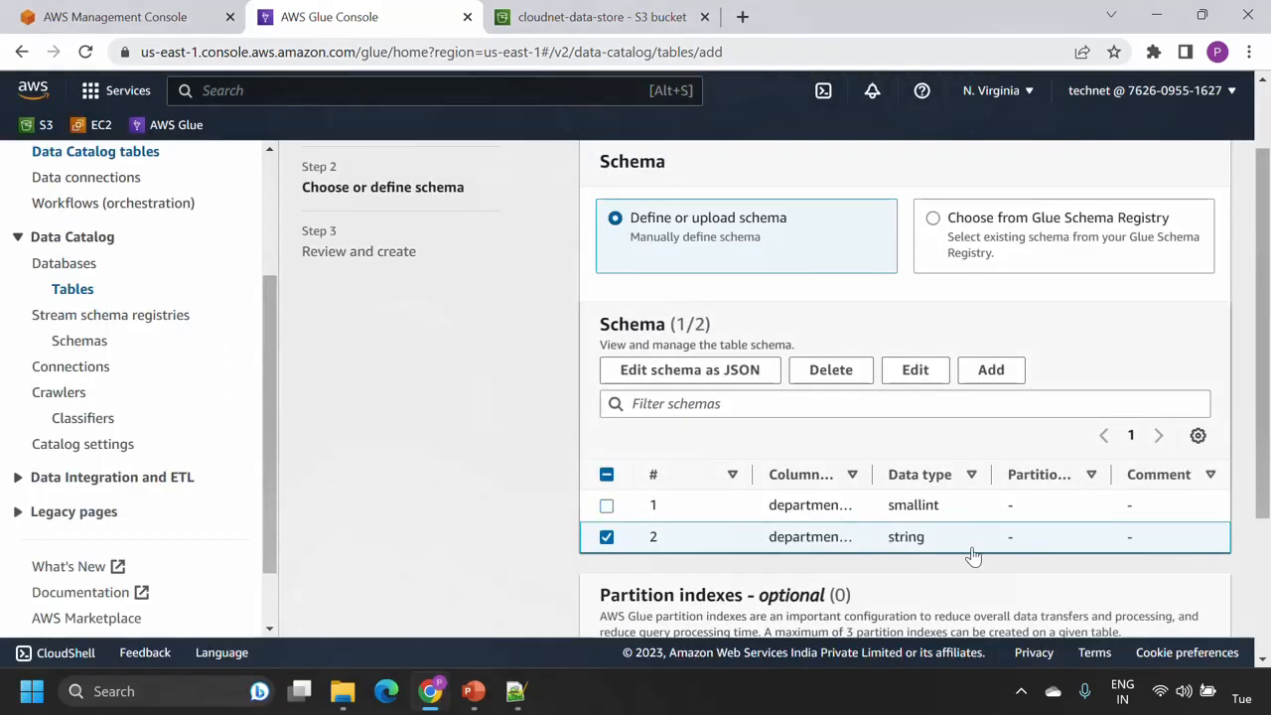
Continue without partition indexes, review the table properties and schema, and create the department table
scroll(990, 532, "down", 3)
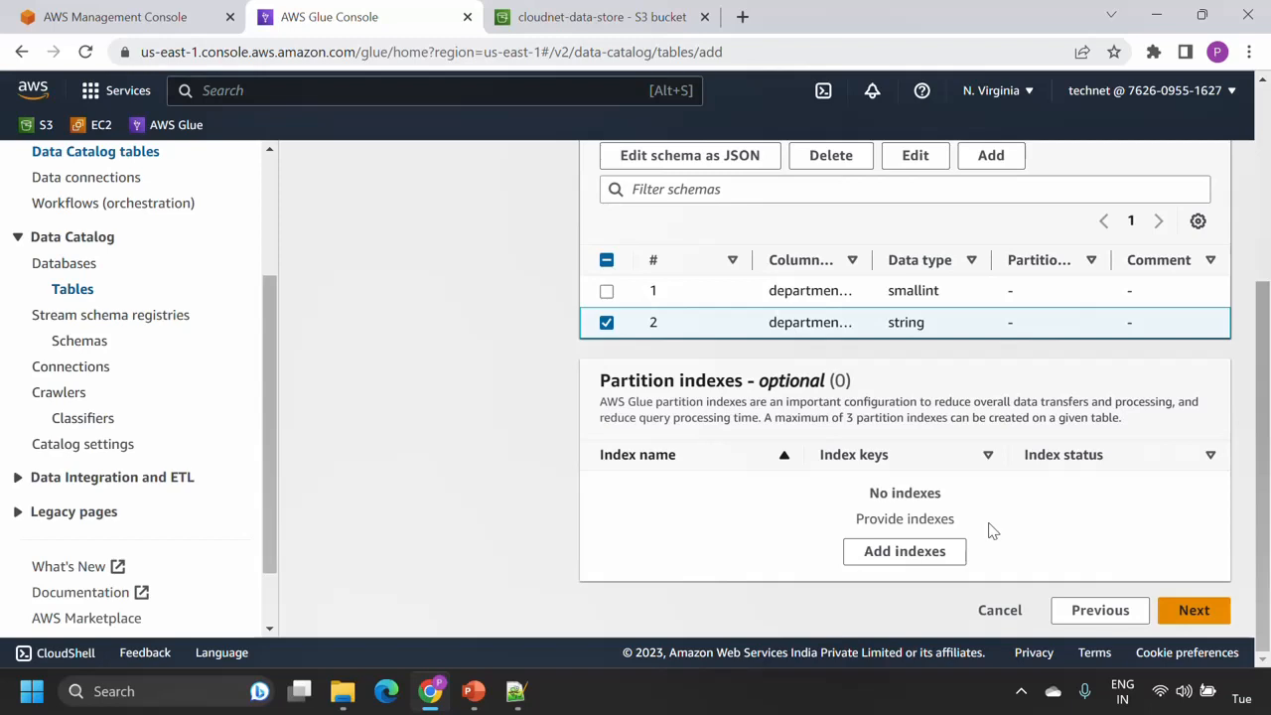
left_click(1190, 609)
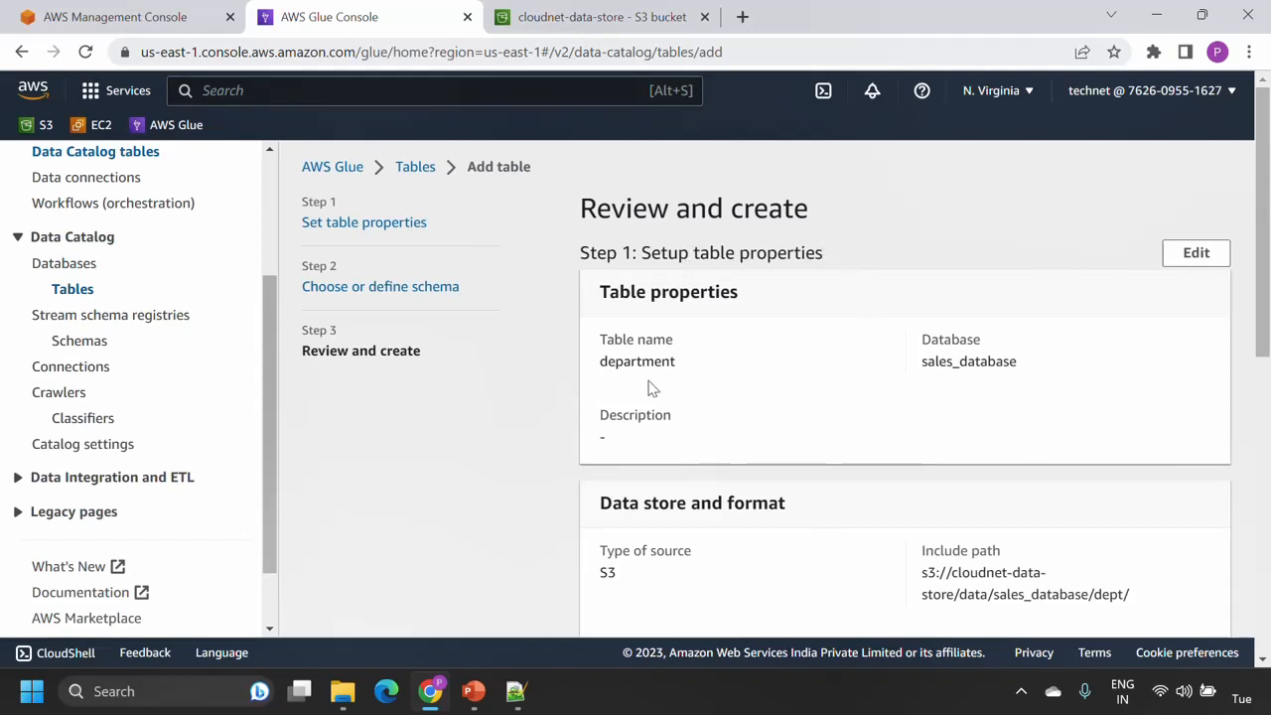
scroll(985, 378, "down", 2)
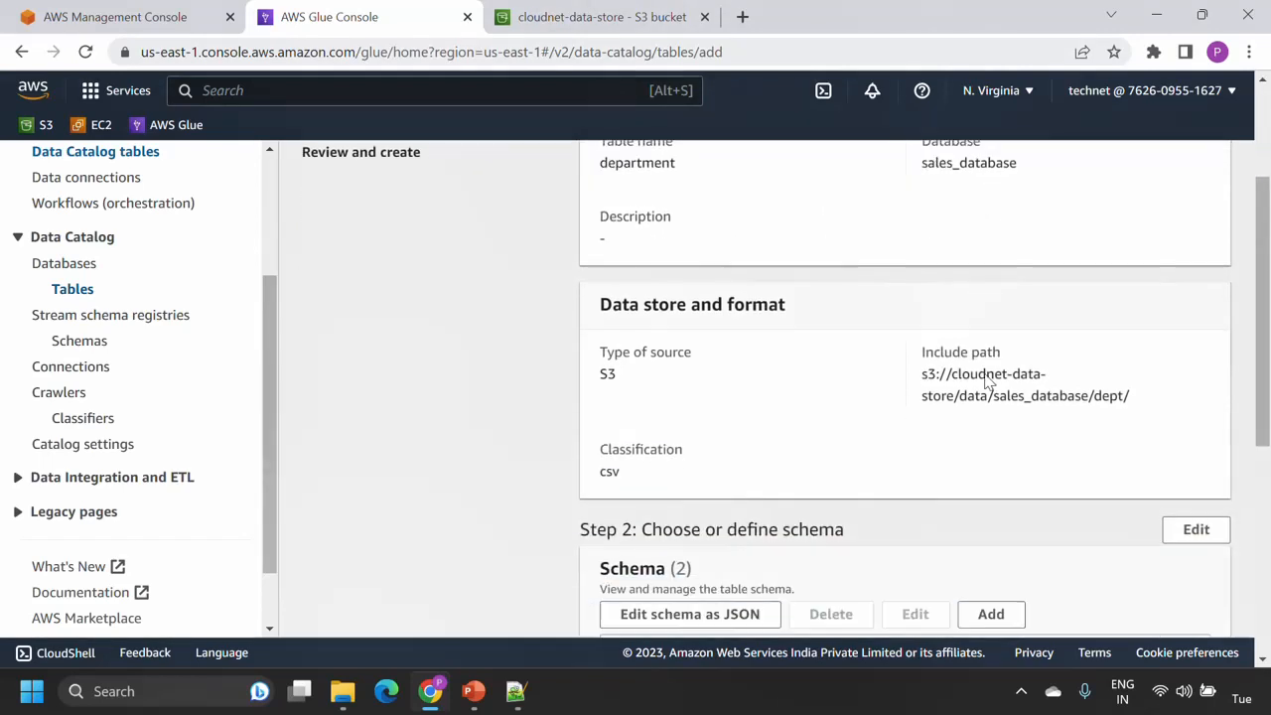
scroll(985, 374, "down", 3)
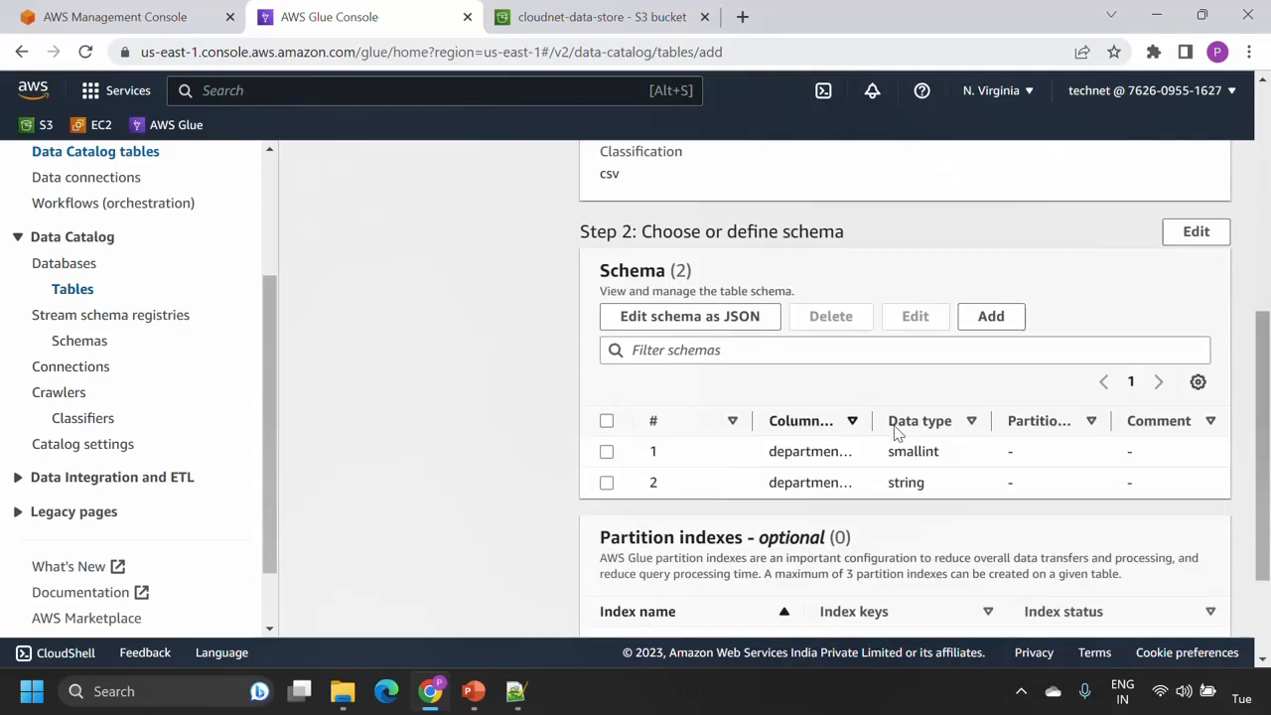
scroll(991, 463, "down", 3)
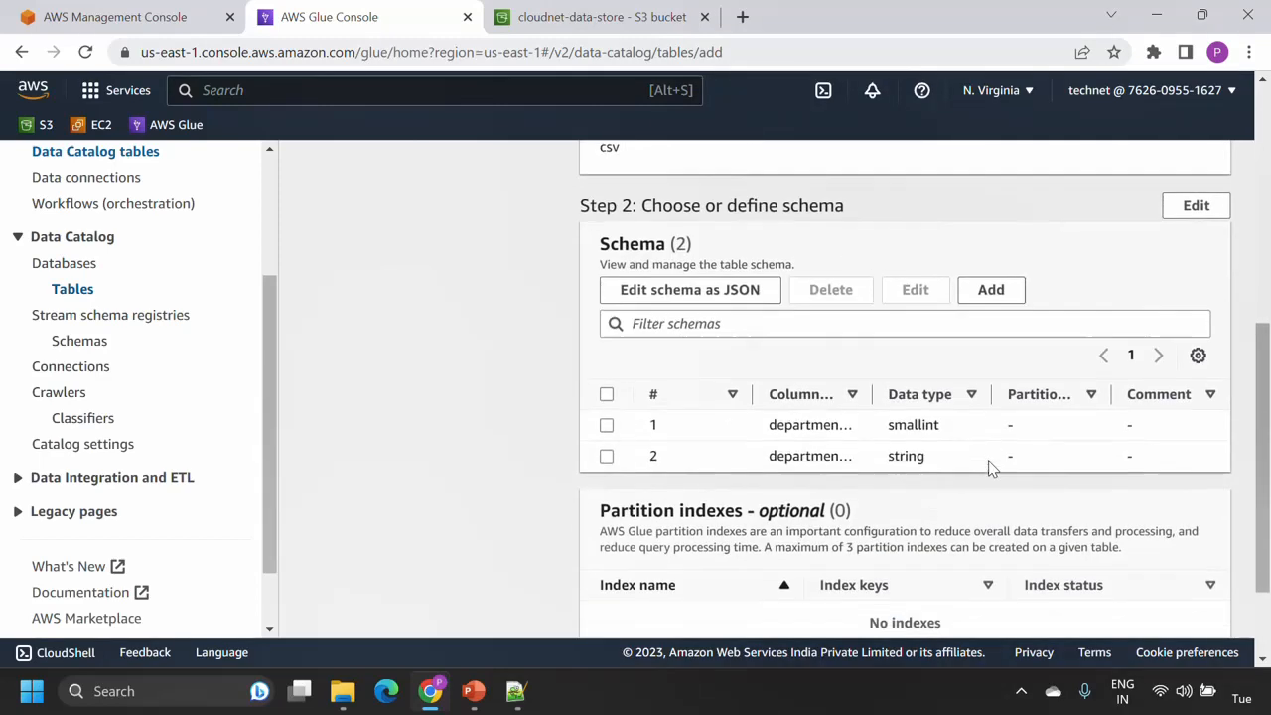
left_click(1188, 614)
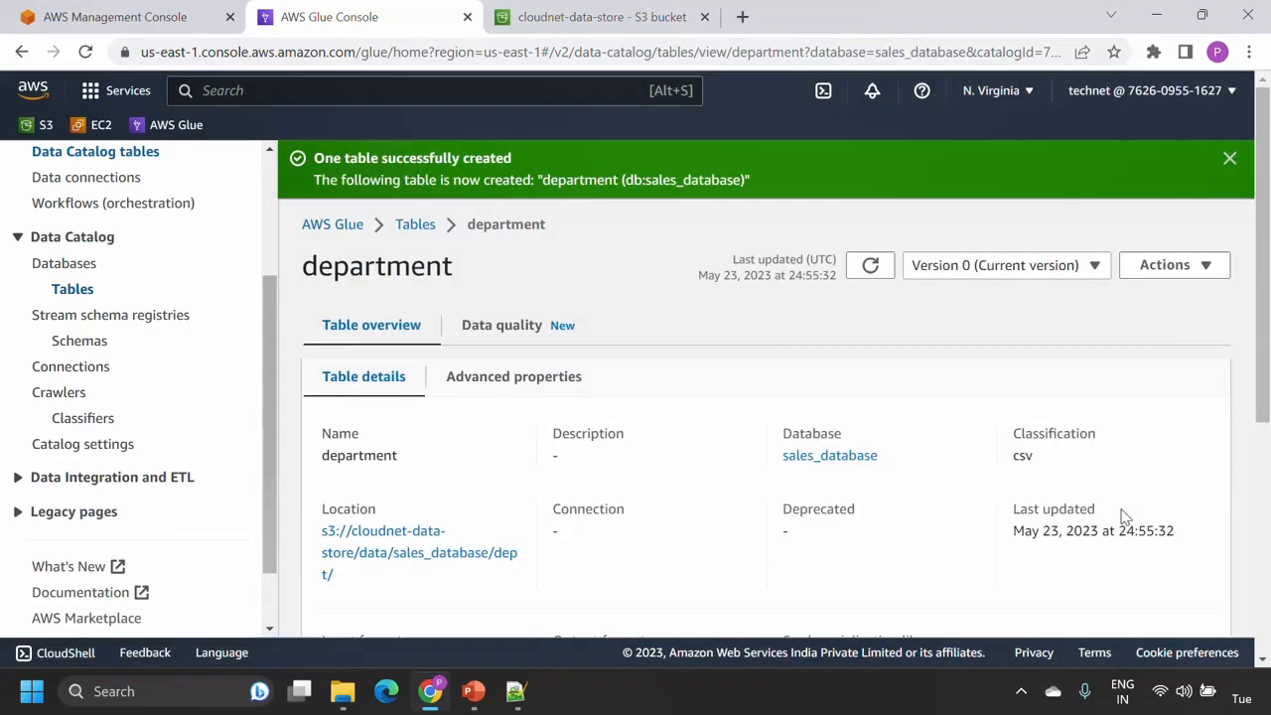
scroll(1027, 504, "down", 4)
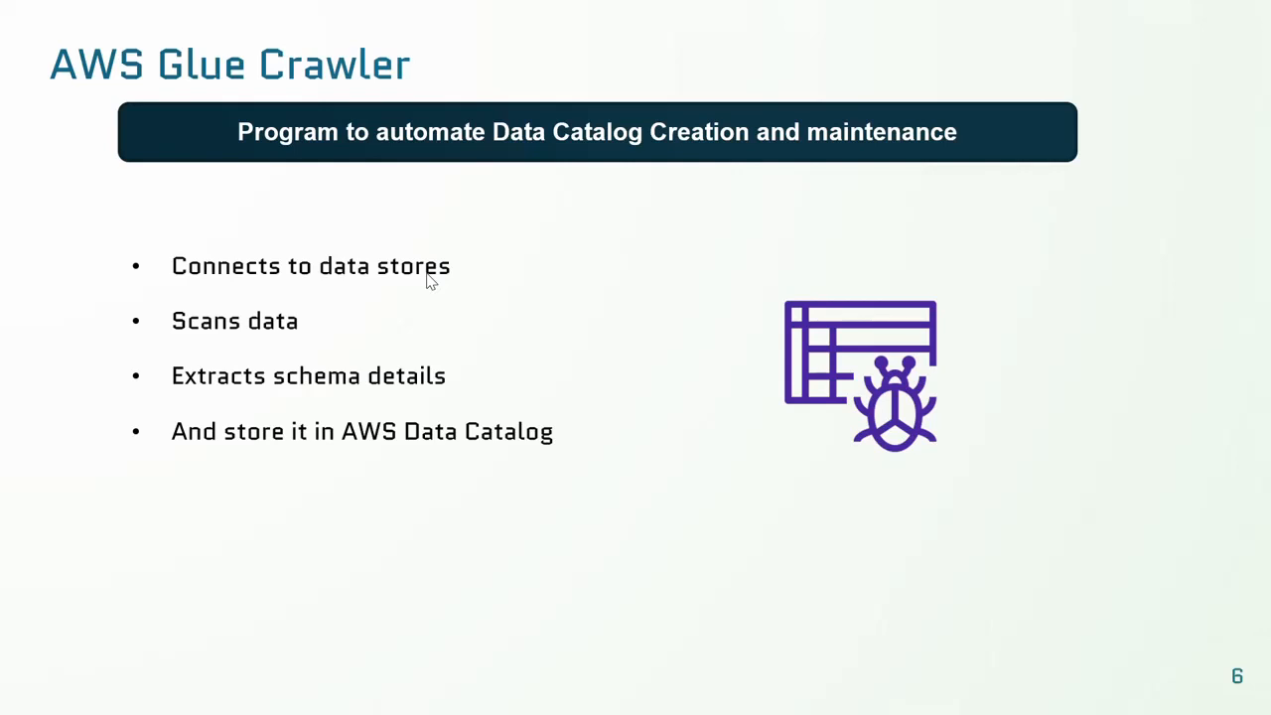
Exit the slideshow, switch back to the AWS Glue console, and start adding tables using a crawler from the Tables list
key("Escape")
key("alt+Tab")
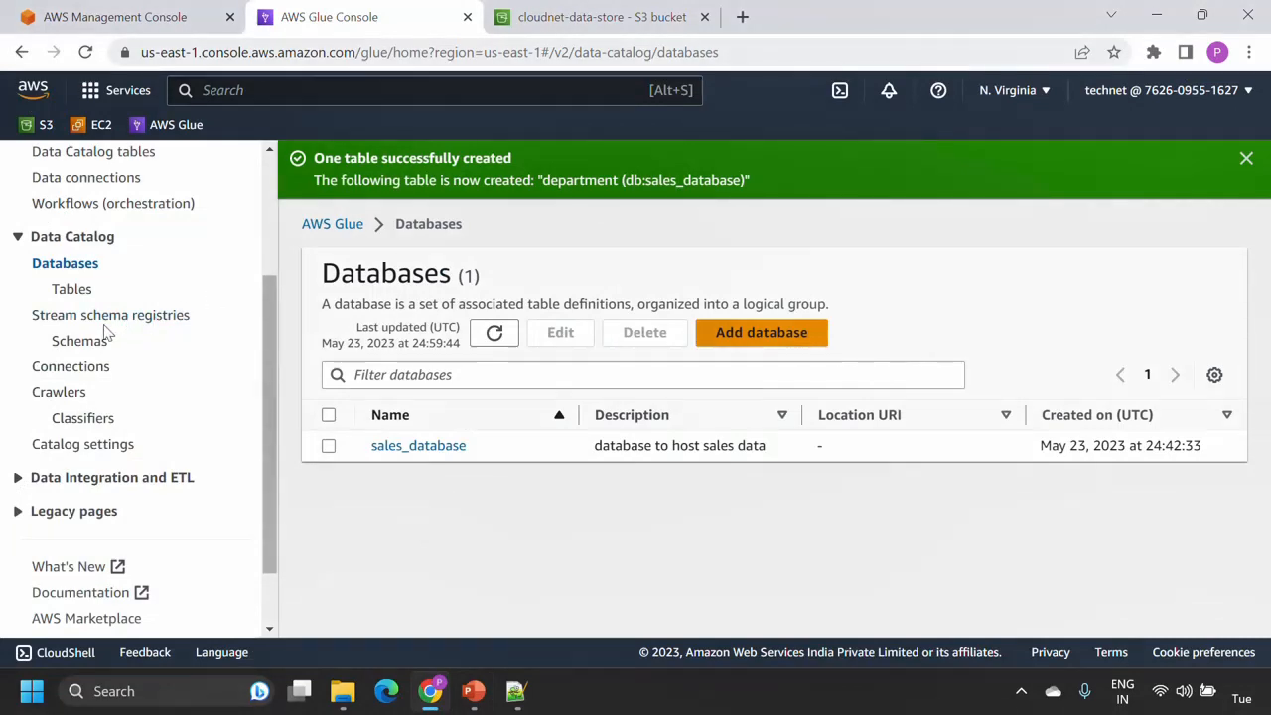
left_click(75, 290)
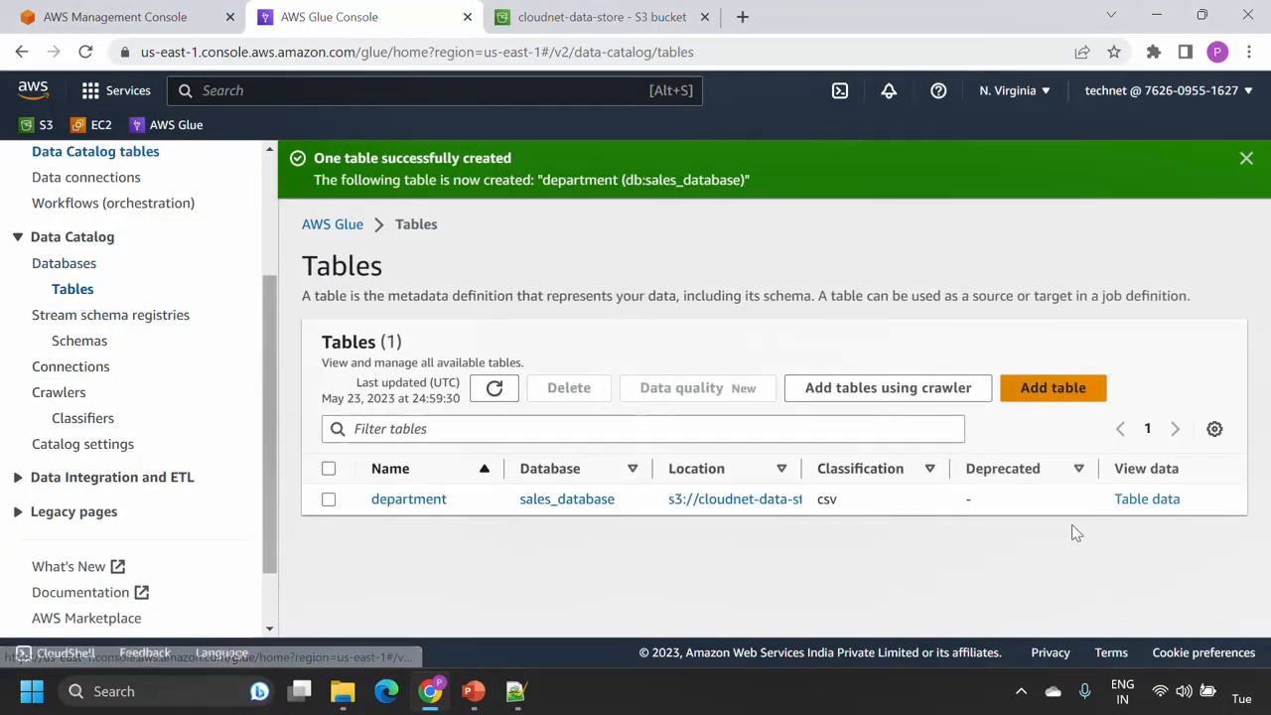
left_click(912, 392)
left_click(824, 397)
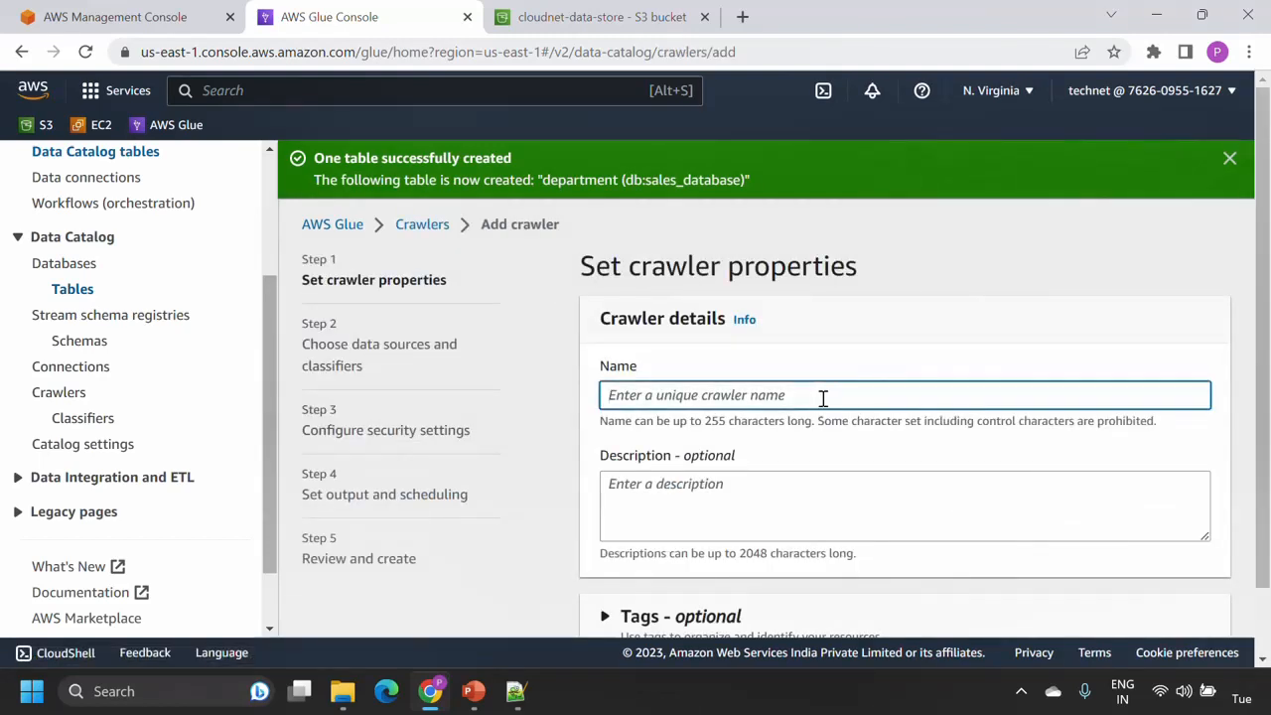
Name the crawler crawler_sales_csv, leave its description empty, and continue to the data source configuration
type("crawler")
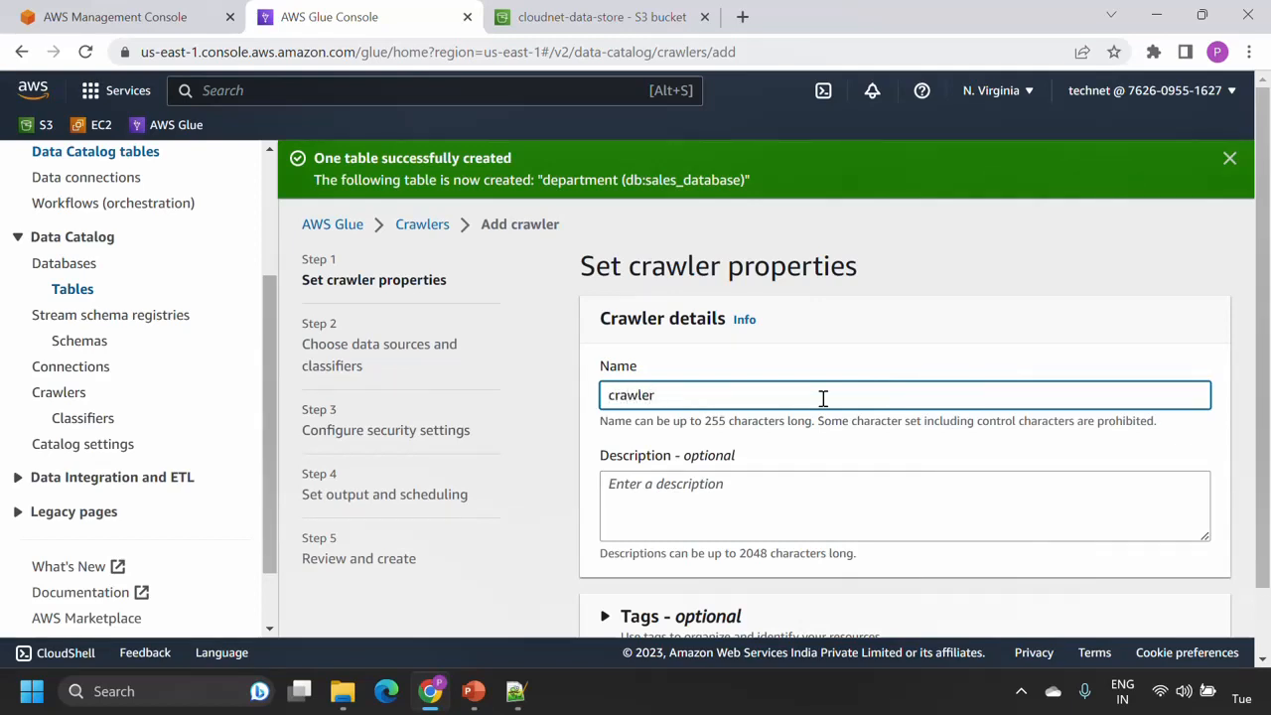
type("_sales_csv")
scroll(823, 398, "down", 1)
left_click(799, 428)
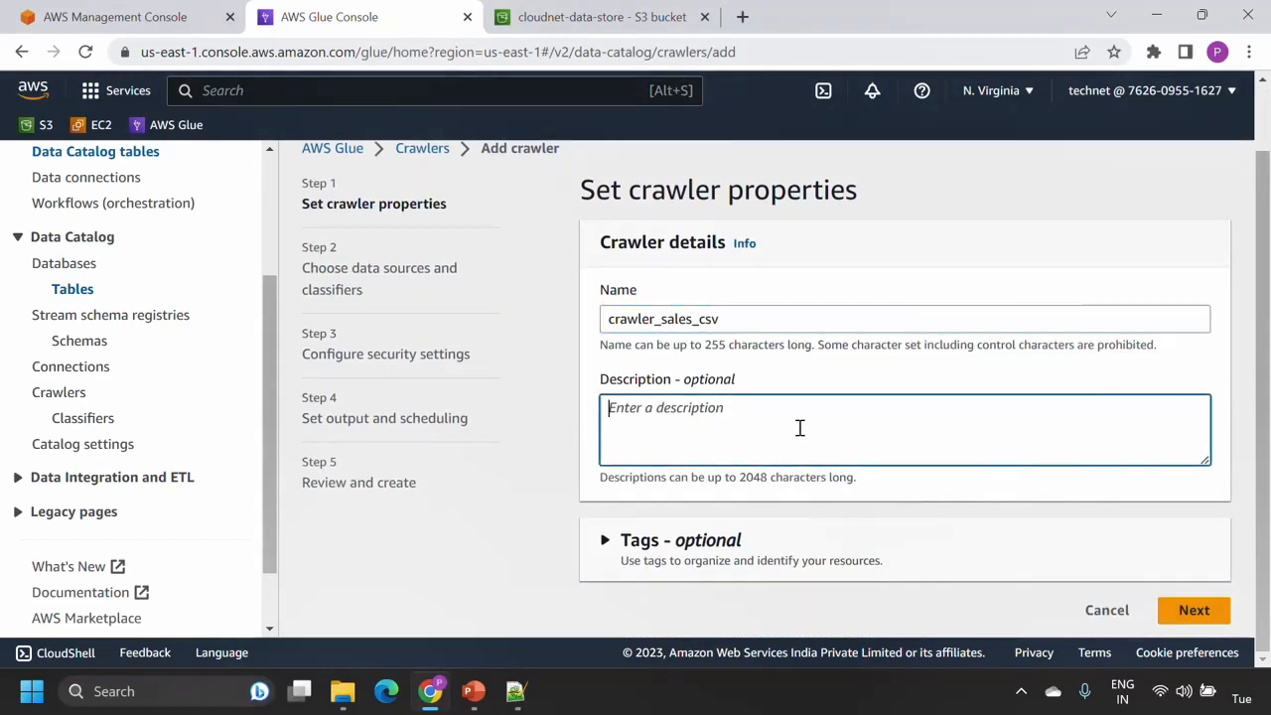
left_click(1194, 611)
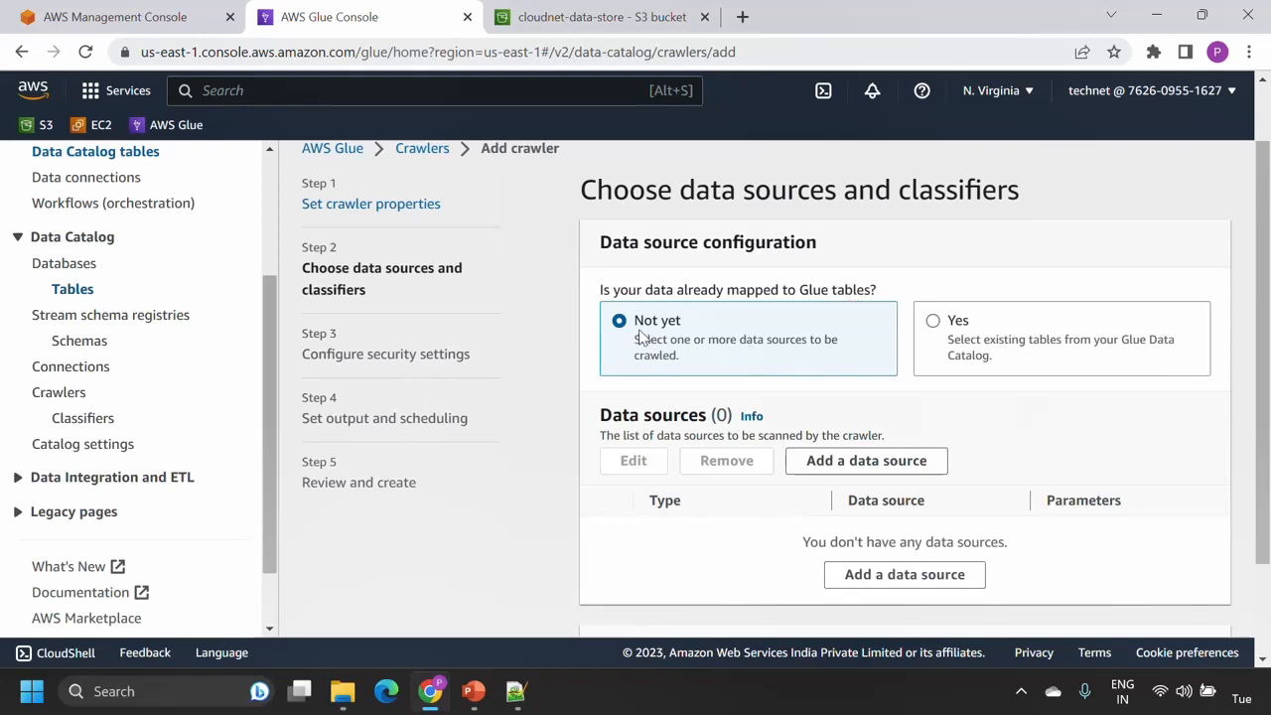
scroll(721, 361, "down", 1)
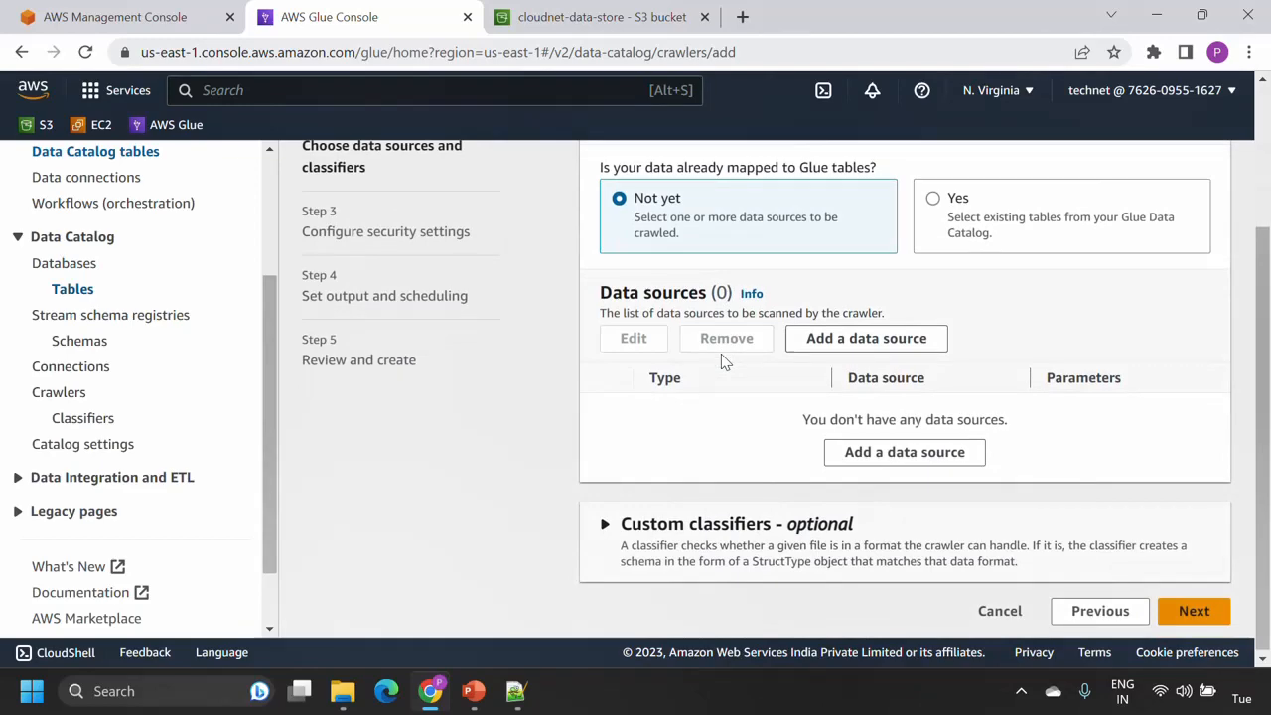
Start adding a crawler data source, keeping S3 as the source type, no network connection, and the data location in this account
left_click(858, 345)
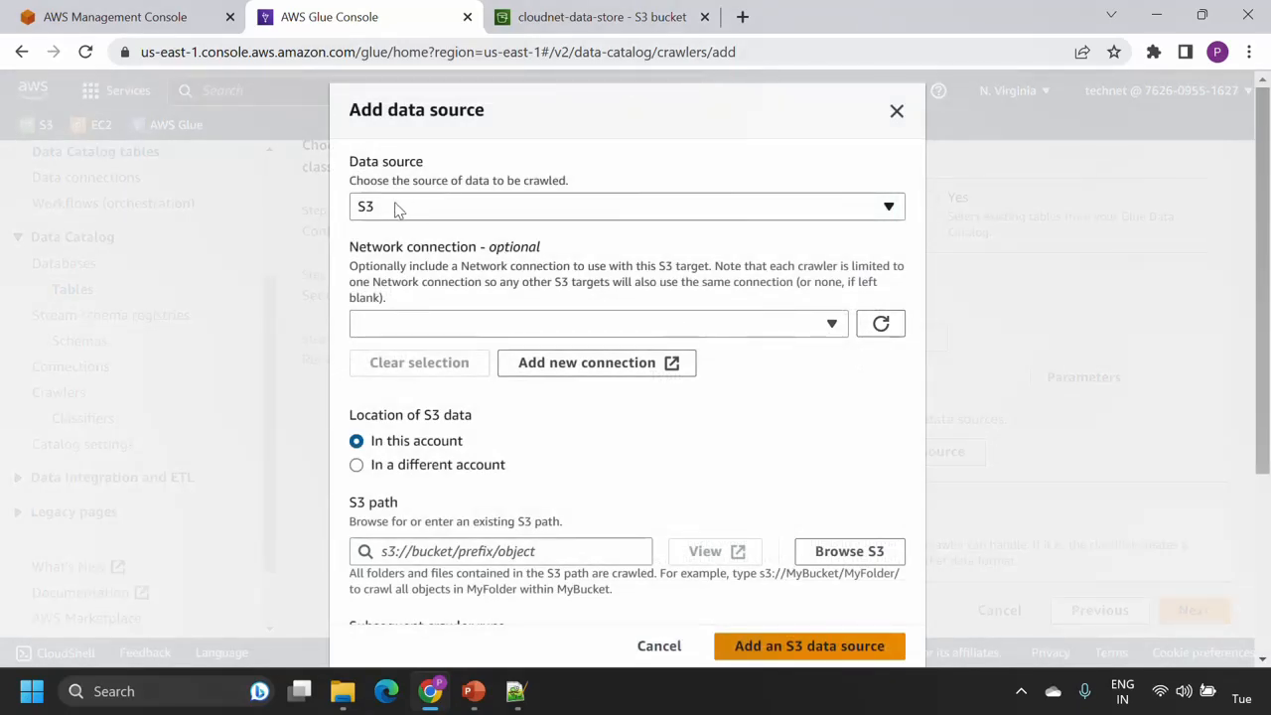
left_click(450, 207)
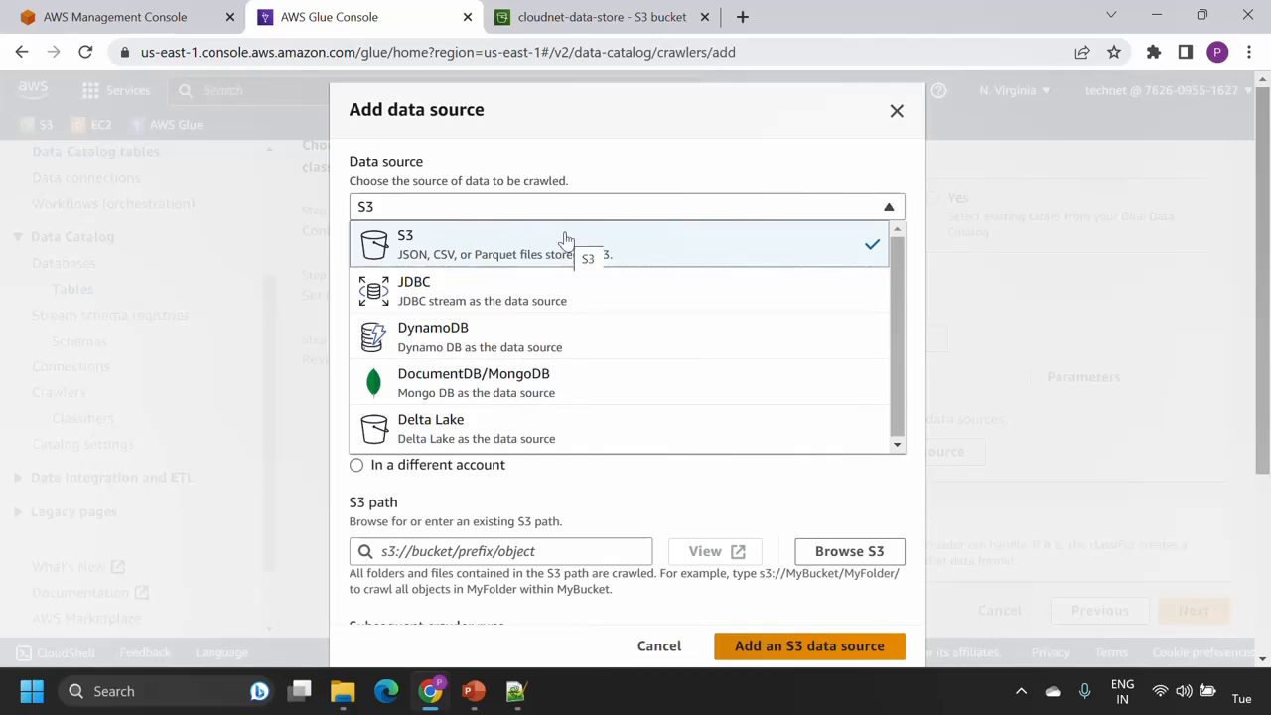
left_click(627, 185)
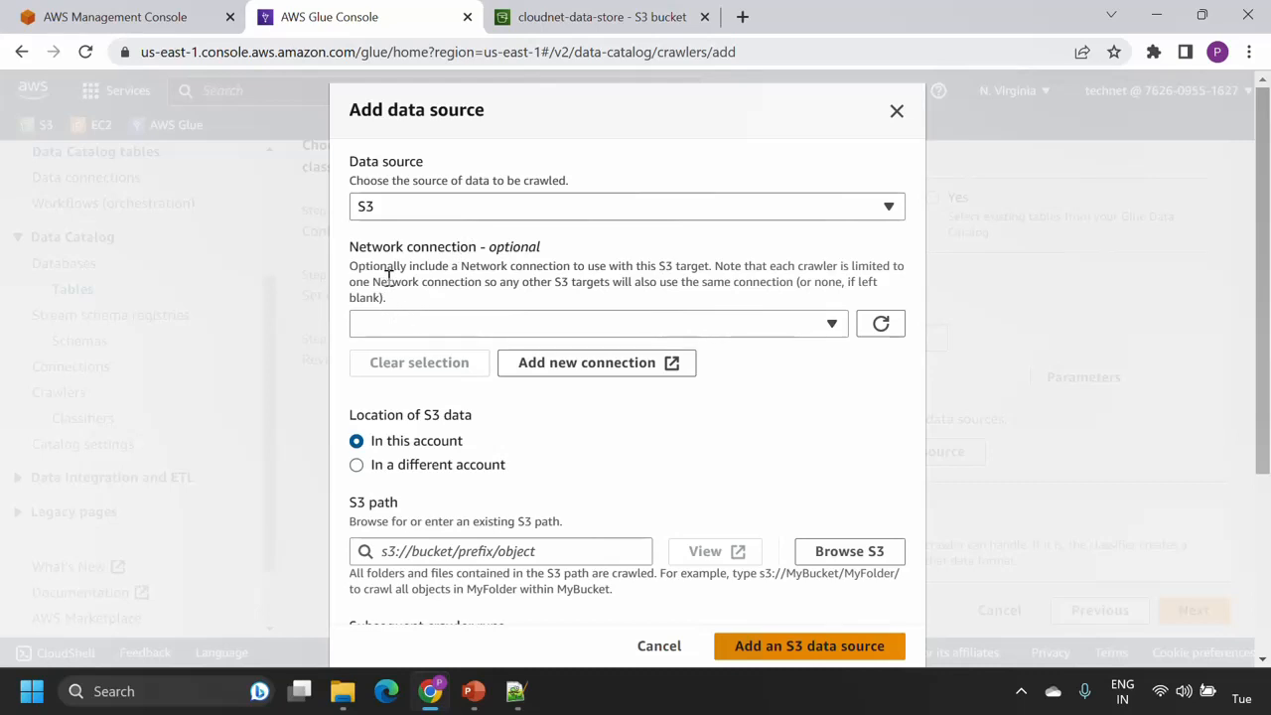
scroll(383, 288, "down", 1)
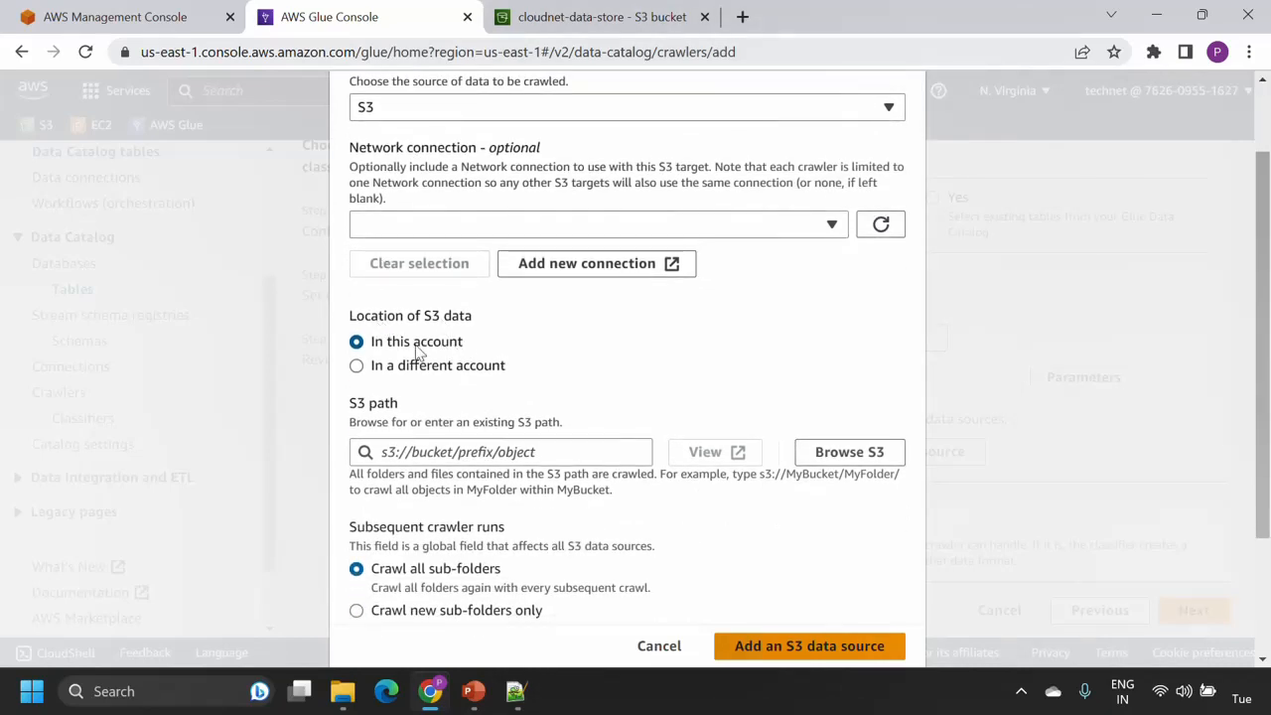
scroll(556, 355, "down", 1)
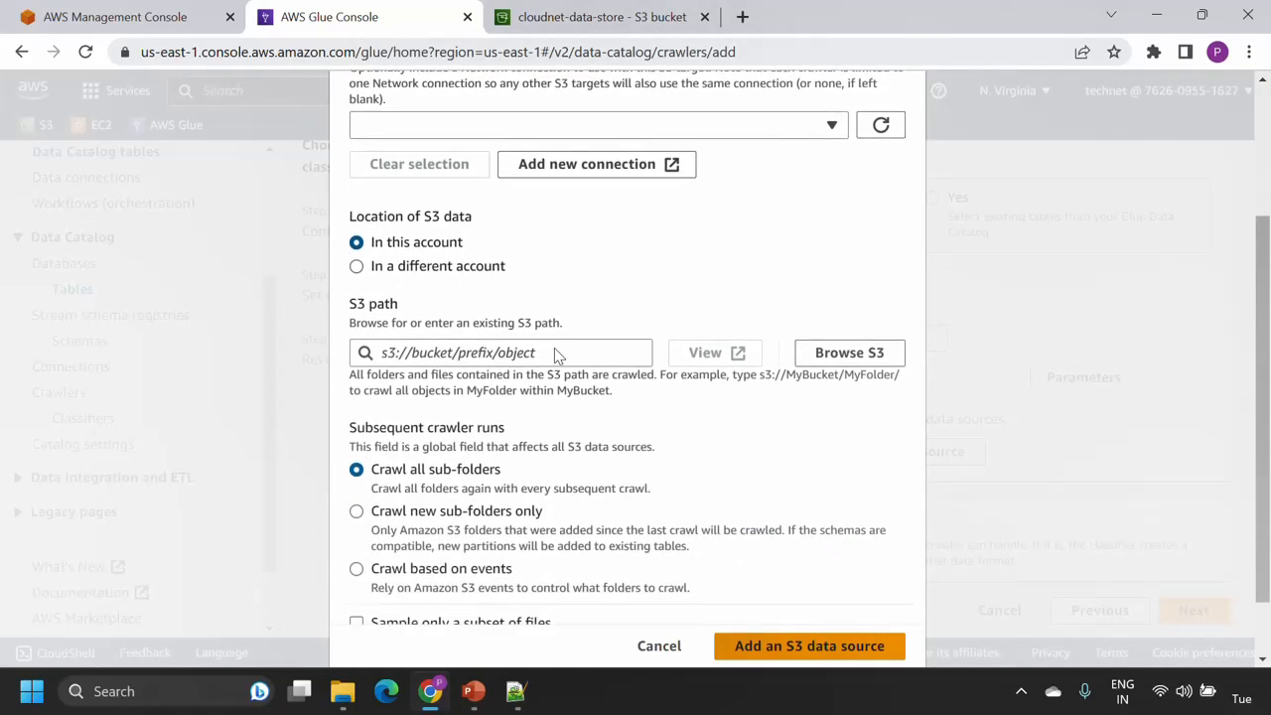
Set the S3 path to the sales folder under cloudnet-data-store/data/sales_database, ending the path with a slash
left_click(847, 354)
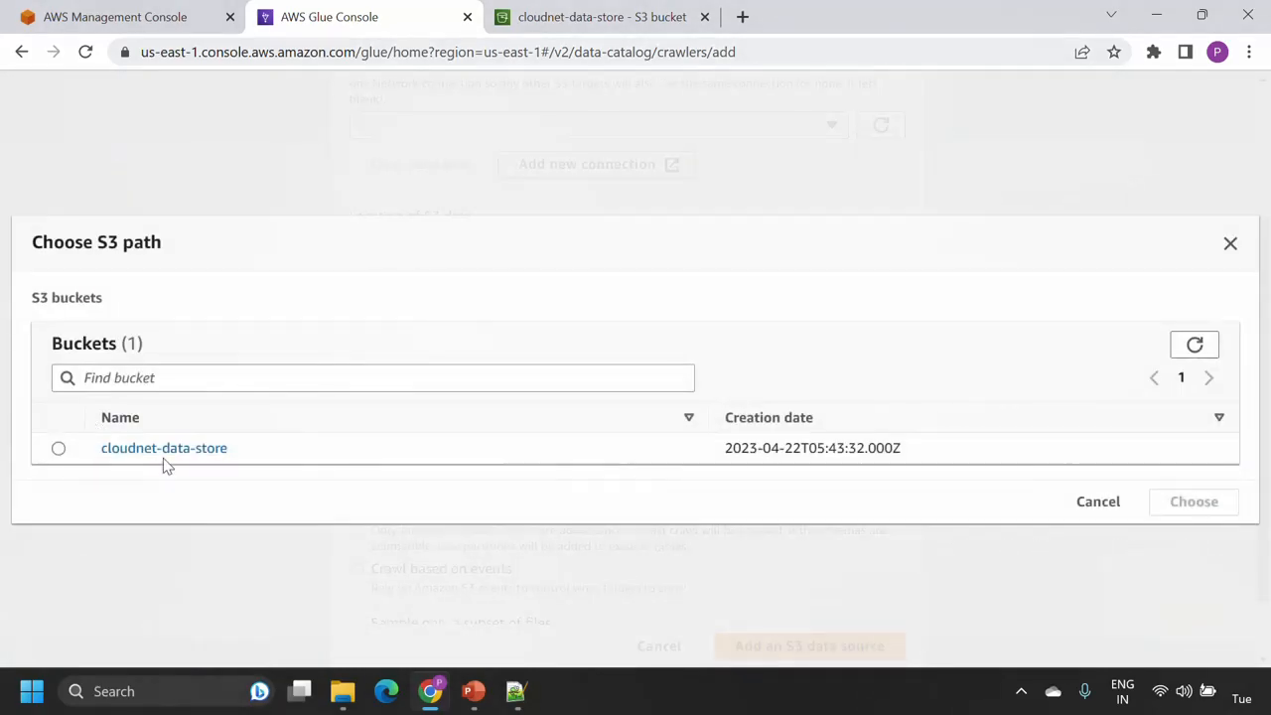
left_click(164, 449)
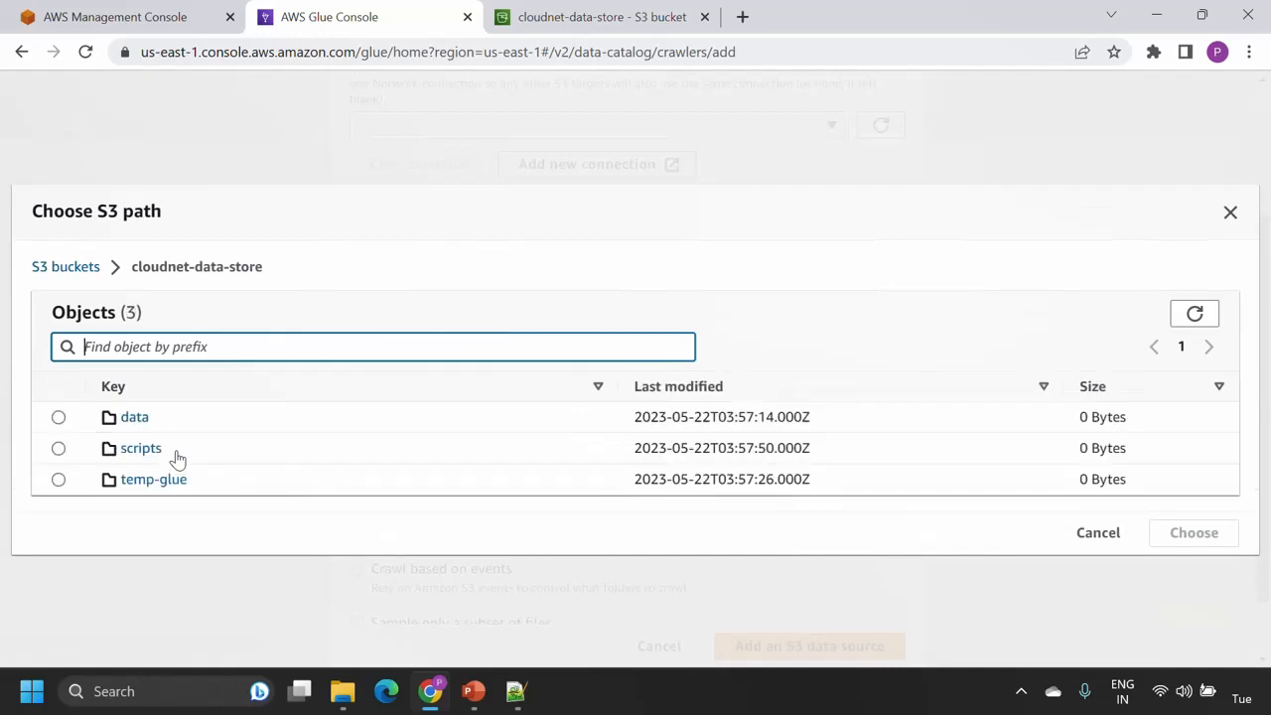
left_click(142, 423)
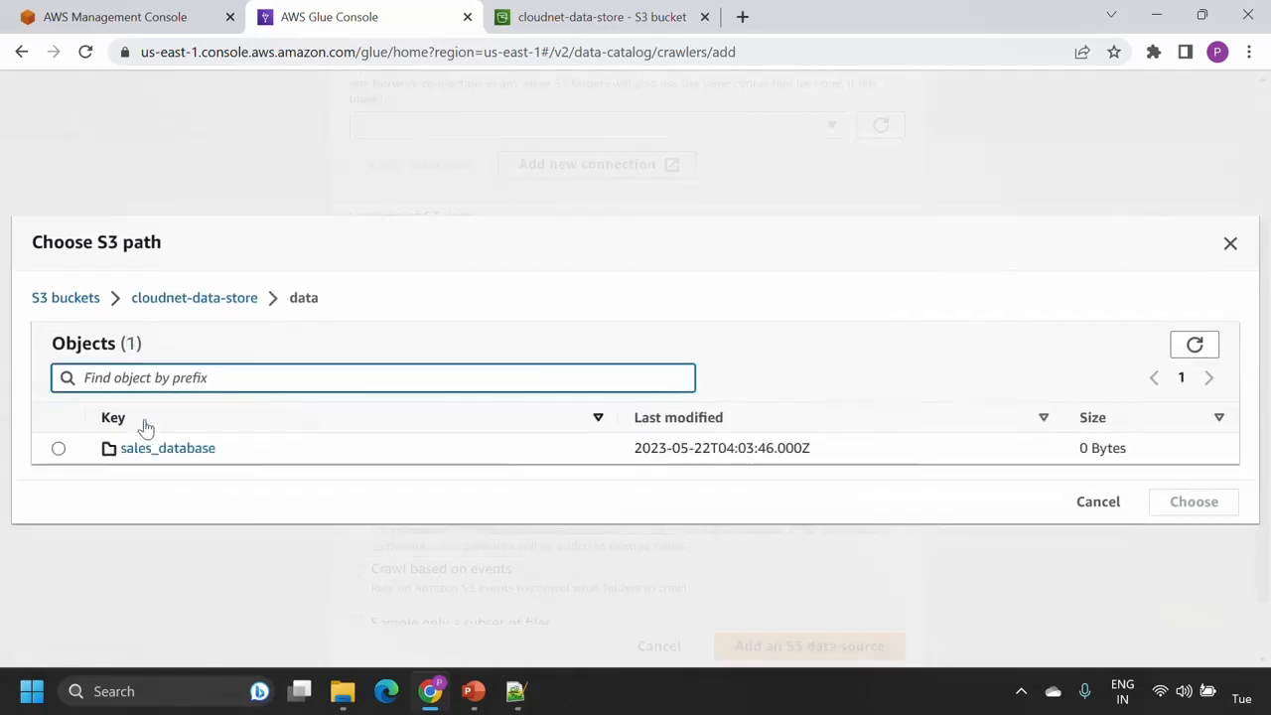
left_click(156, 450)
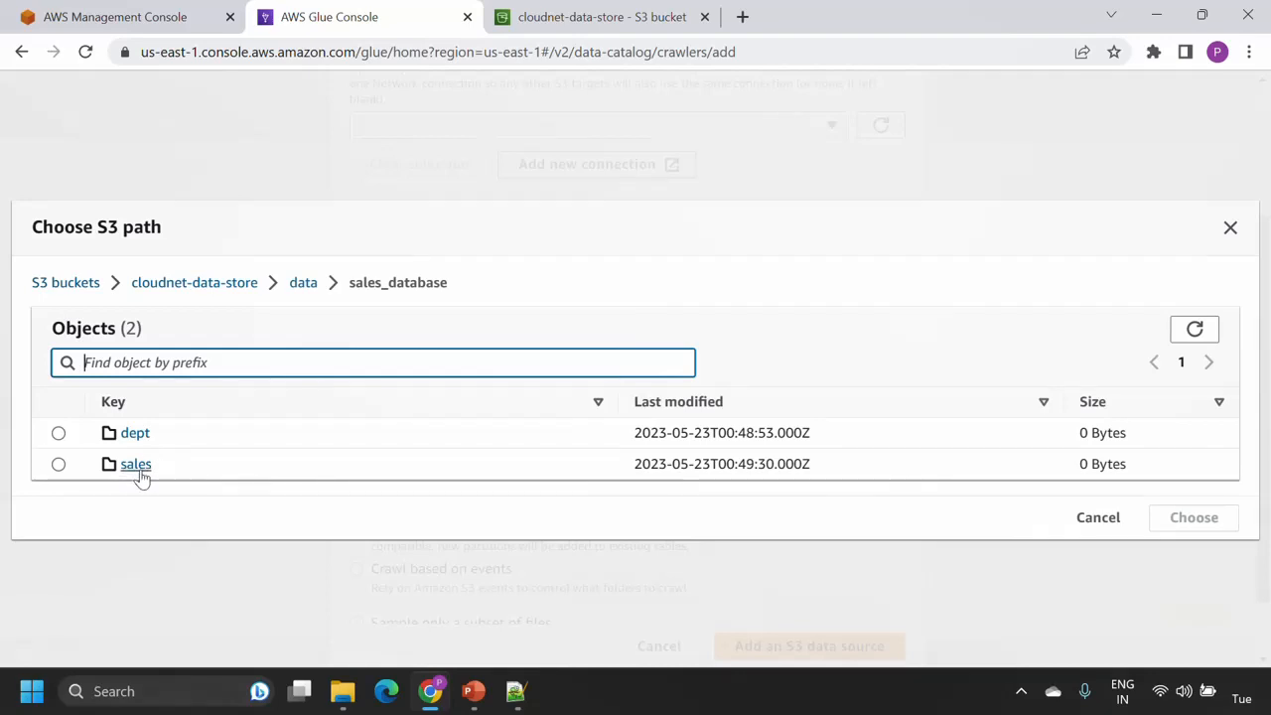
left_click(59, 466)
left_click(1191, 522)
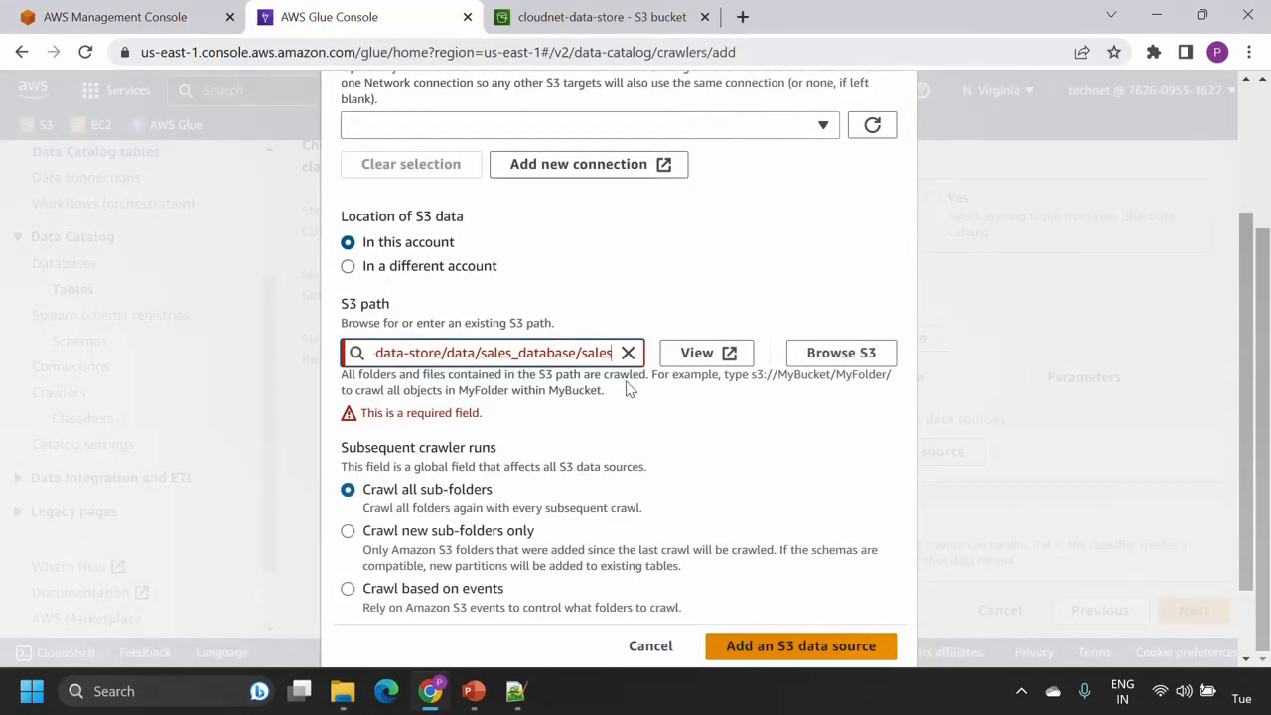
type("/")
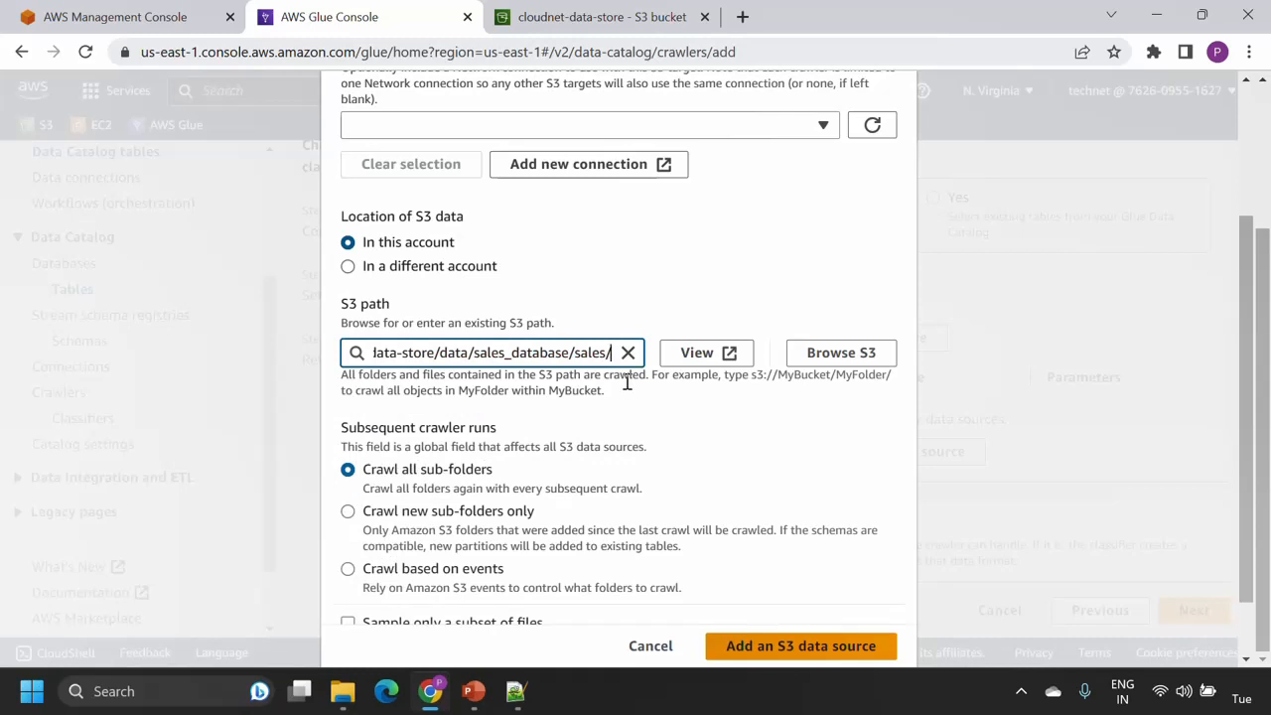
Add the S3 data source with all sub-folders crawled on subsequent runs, and continue to the security settings
scroll(628, 382, "down", 1)
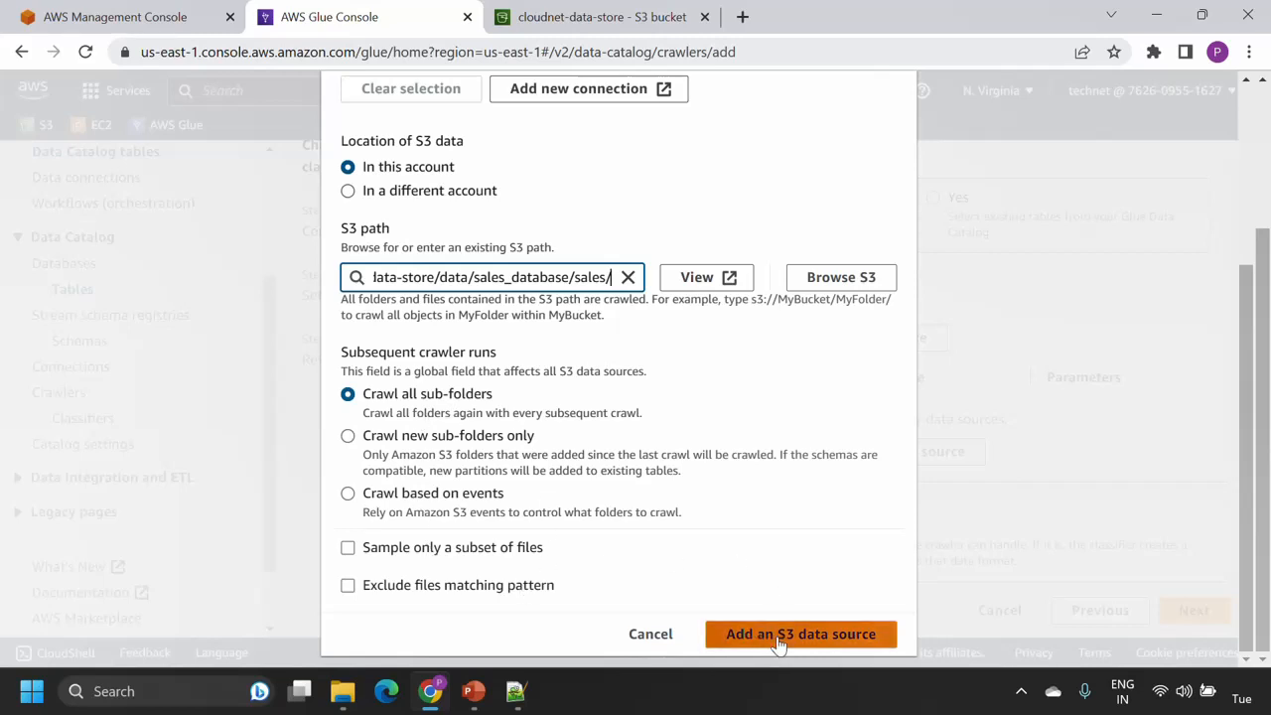
left_click(812, 640)
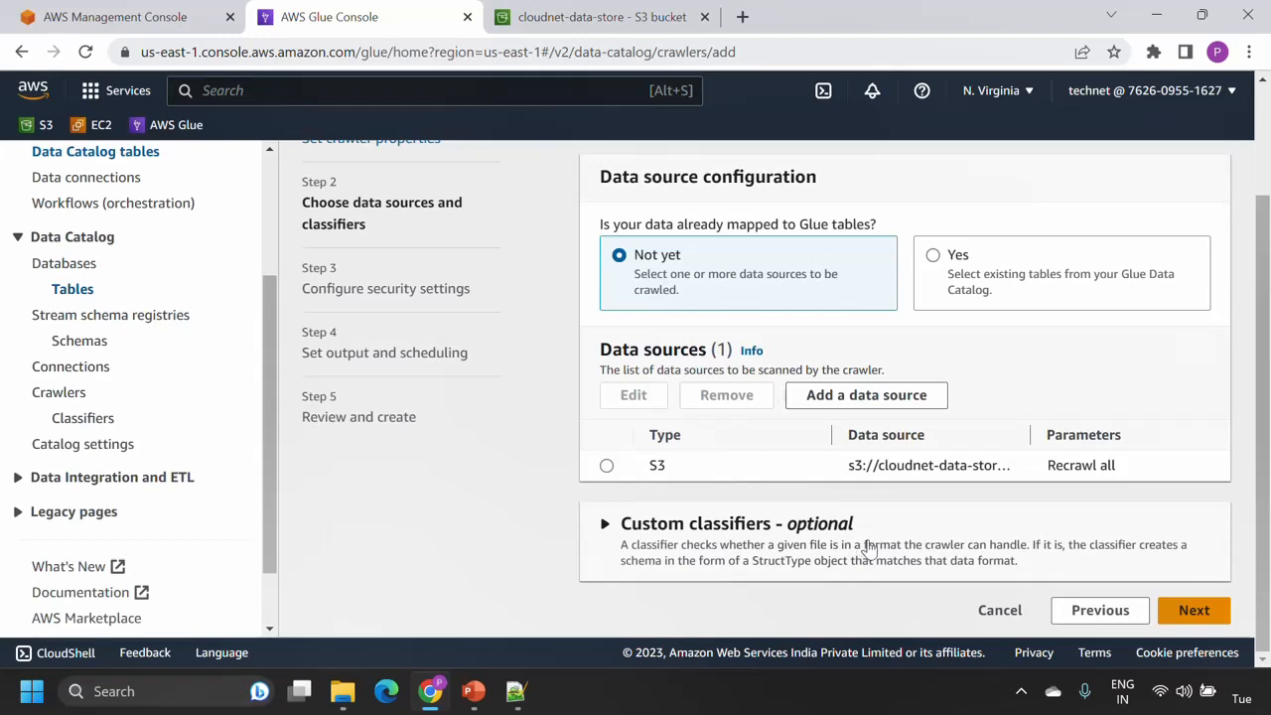
left_click(1195, 611)
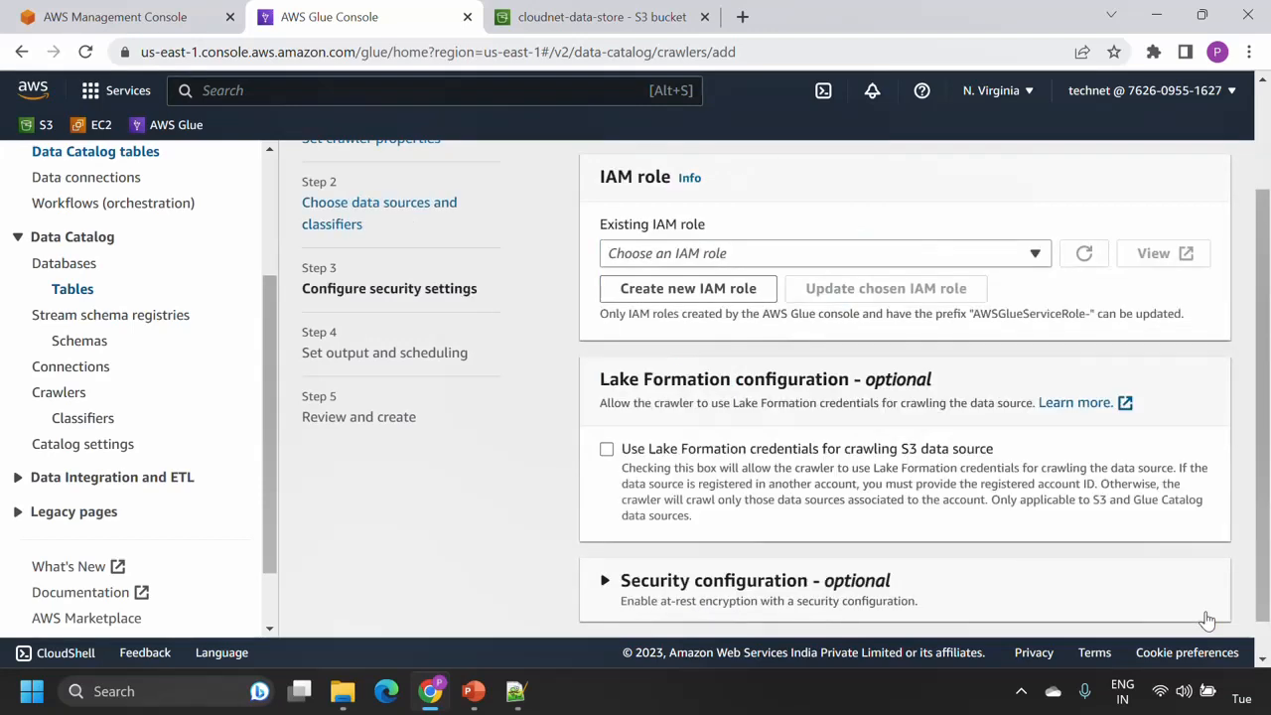
Assign the existing IAM role glue-demo-role to the crawler and continue to output and scheduling
left_click(1032, 258)
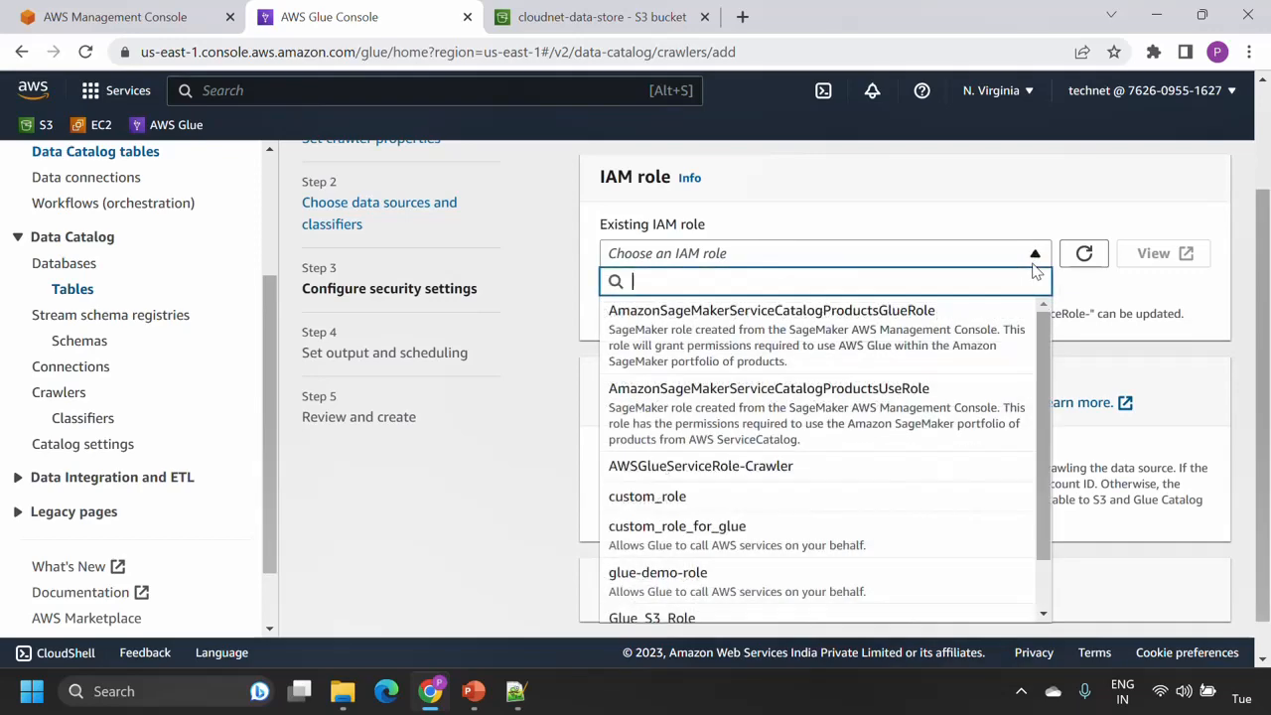
left_click(792, 594)
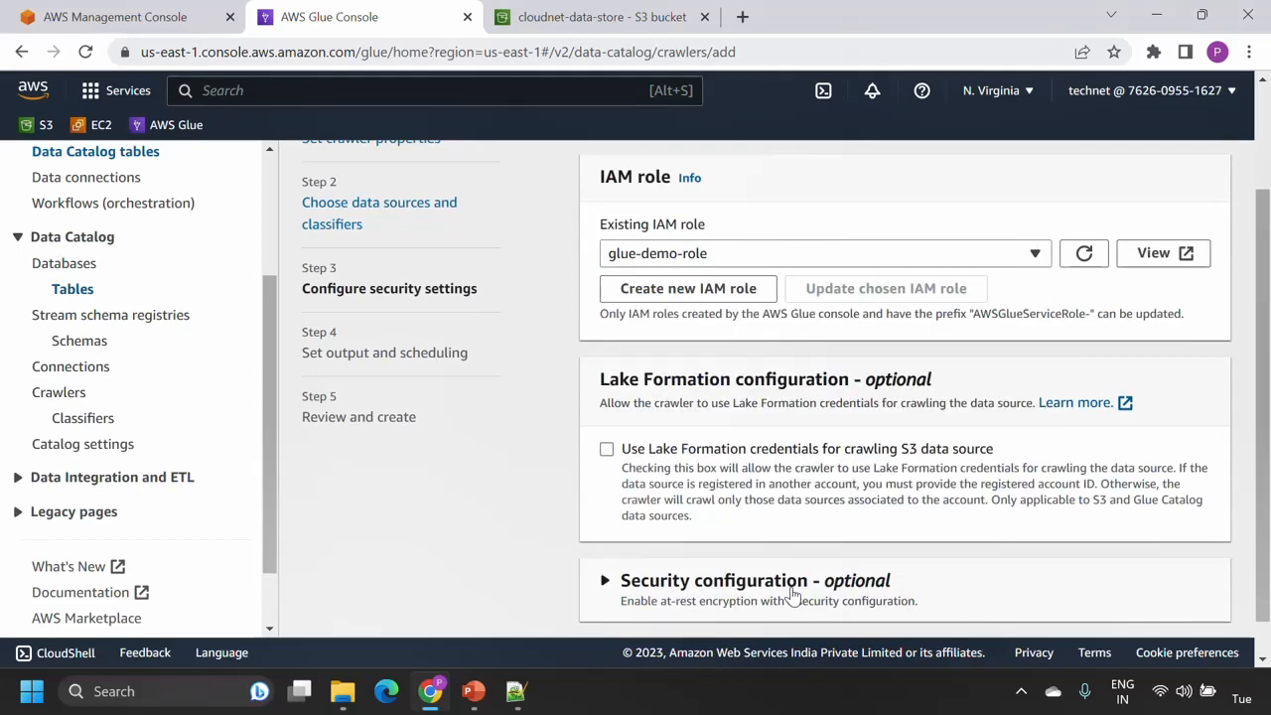
scroll(845, 481, "down", 1)
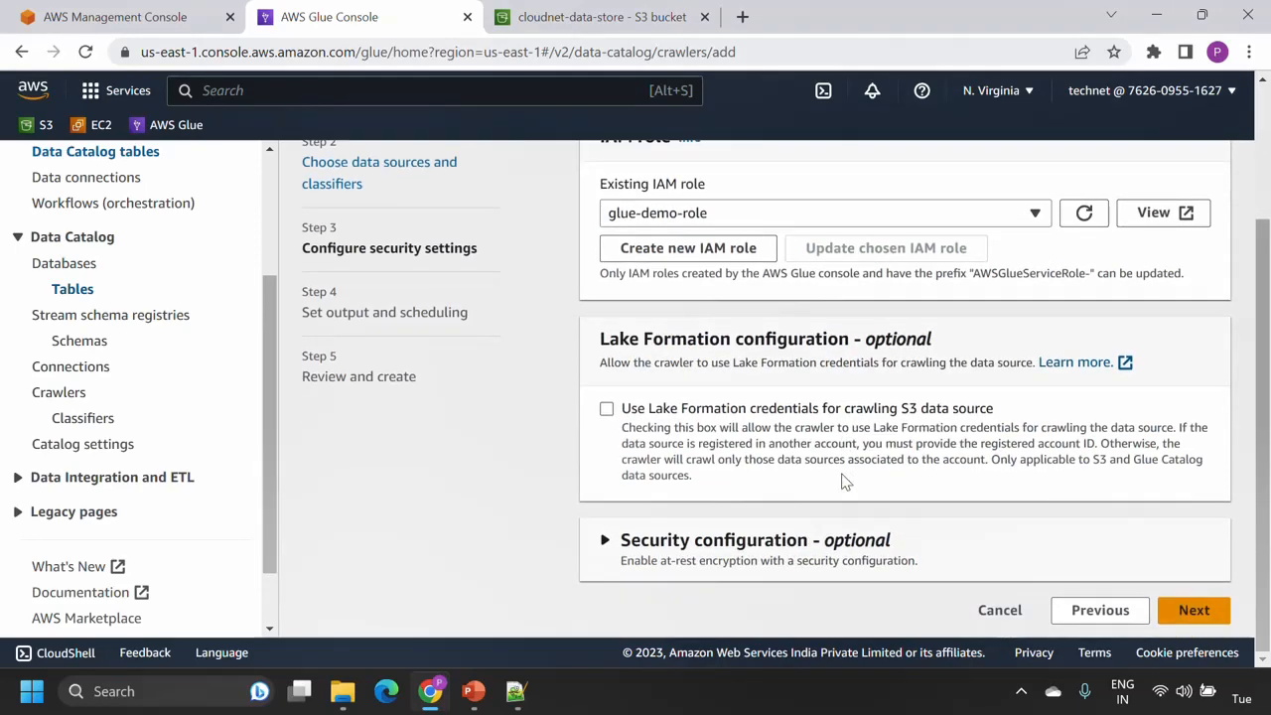
left_click(1192, 613)
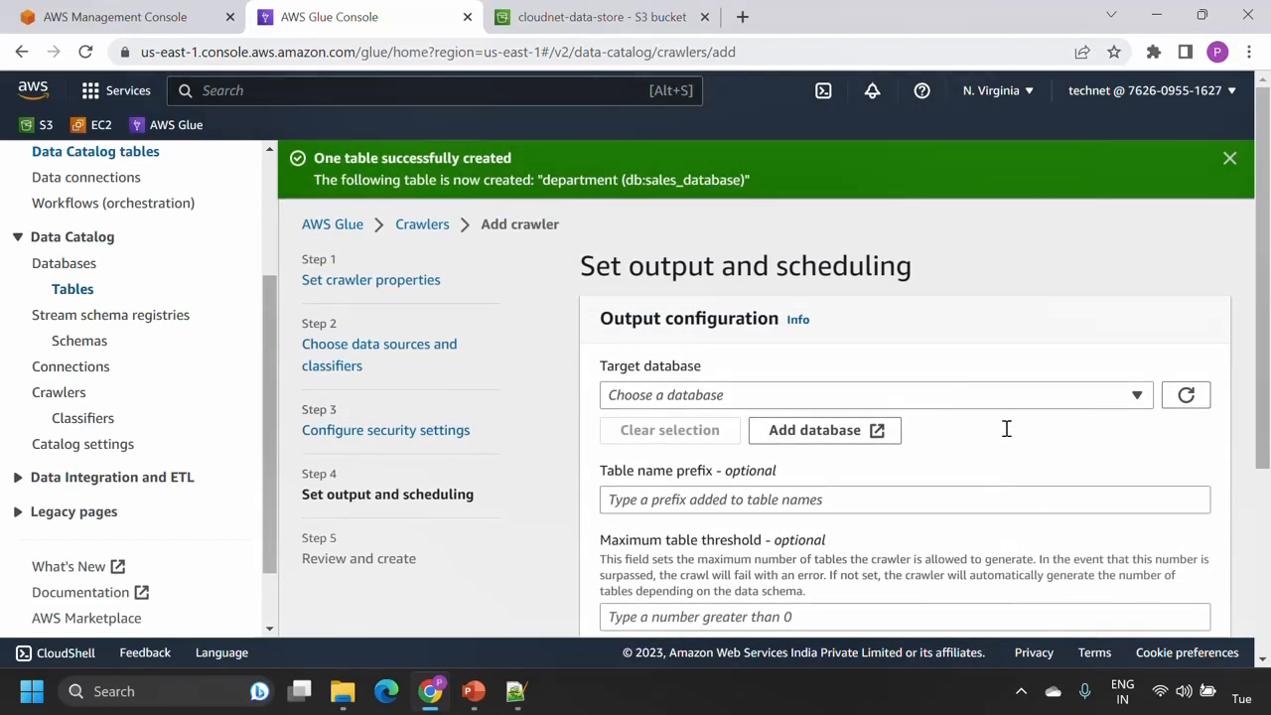
Set the crawler's target database to sales_database, keep the On demand frequency, and continue to the review
left_click(1022, 395)
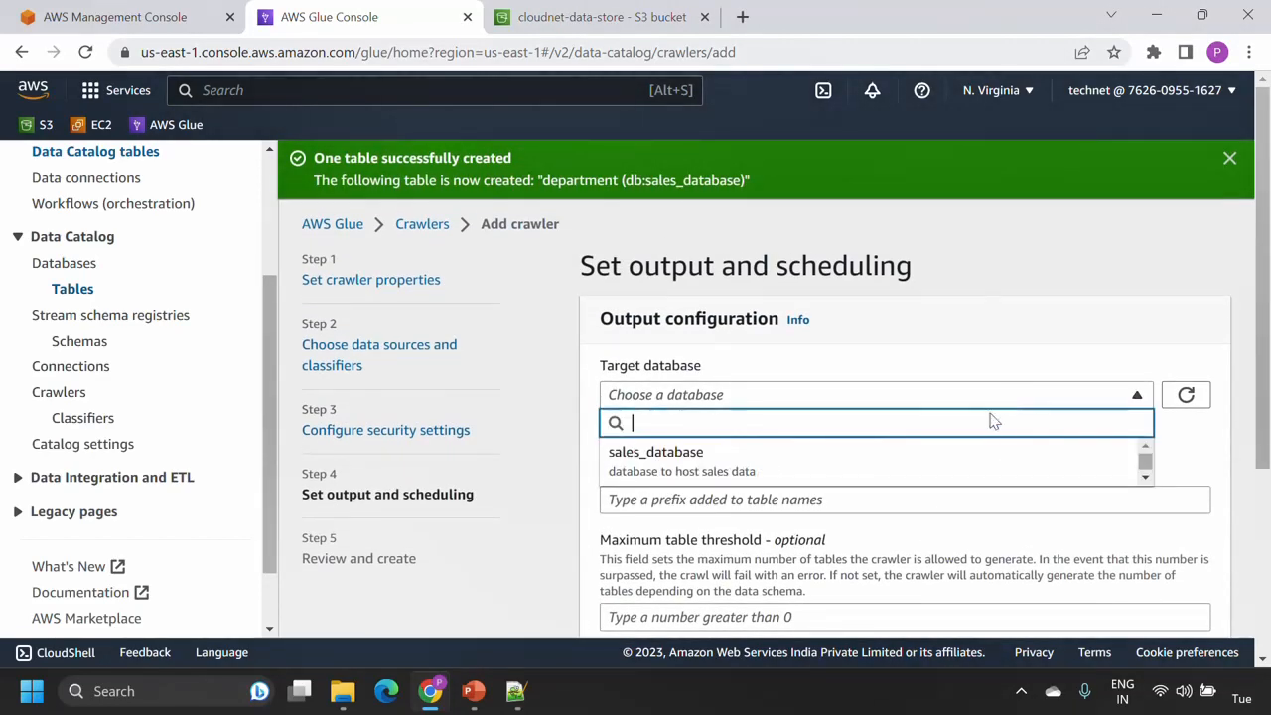
left_click(774, 471)
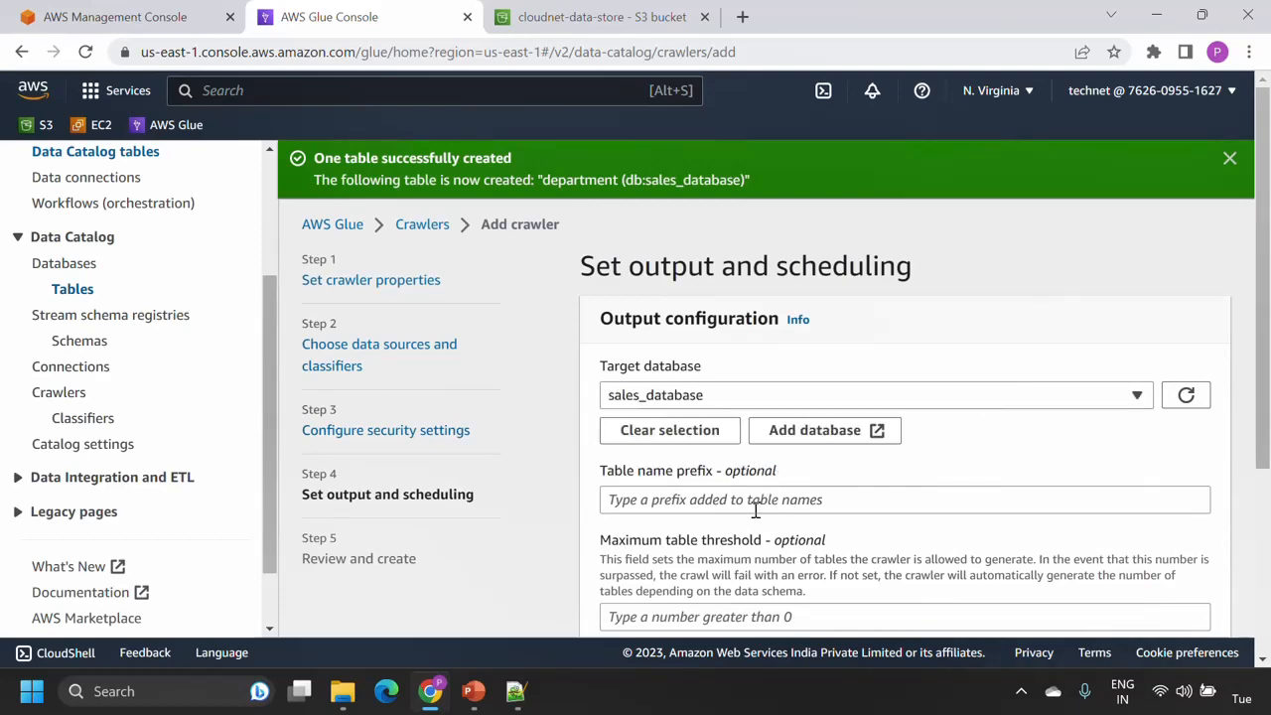
scroll(1015, 476, "down", 2)
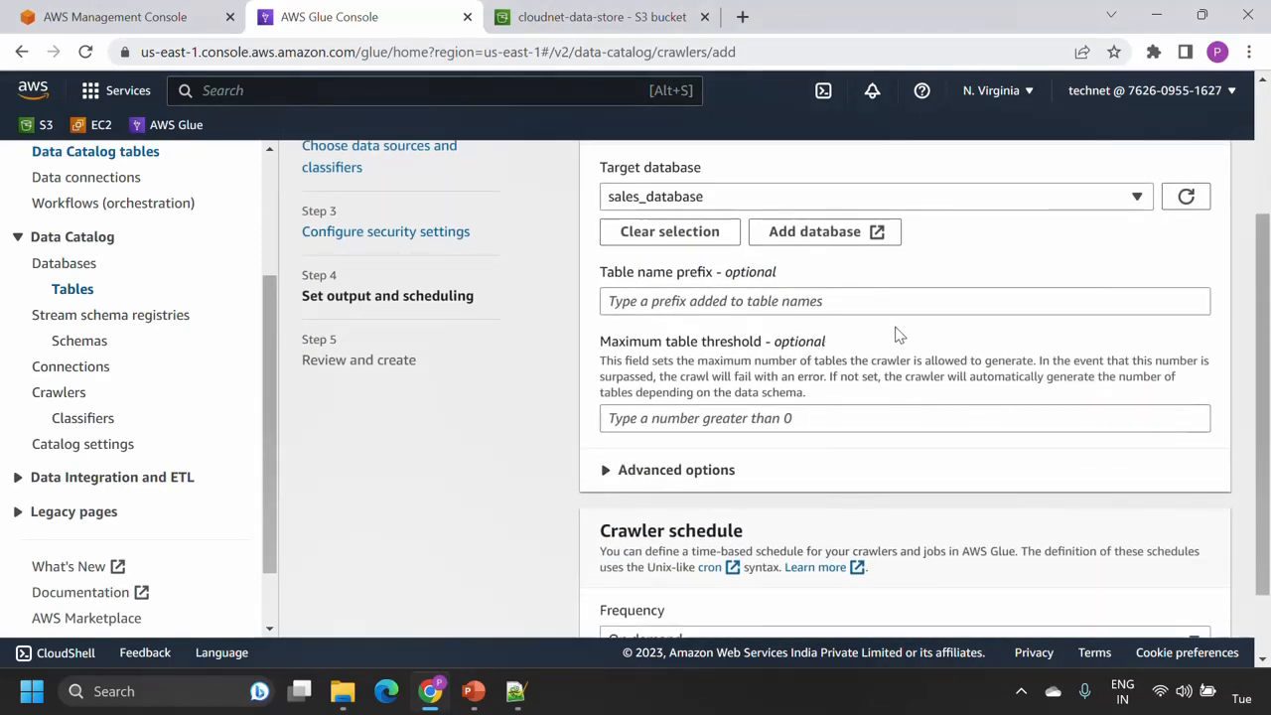
scroll(929, 422, "down", 1)
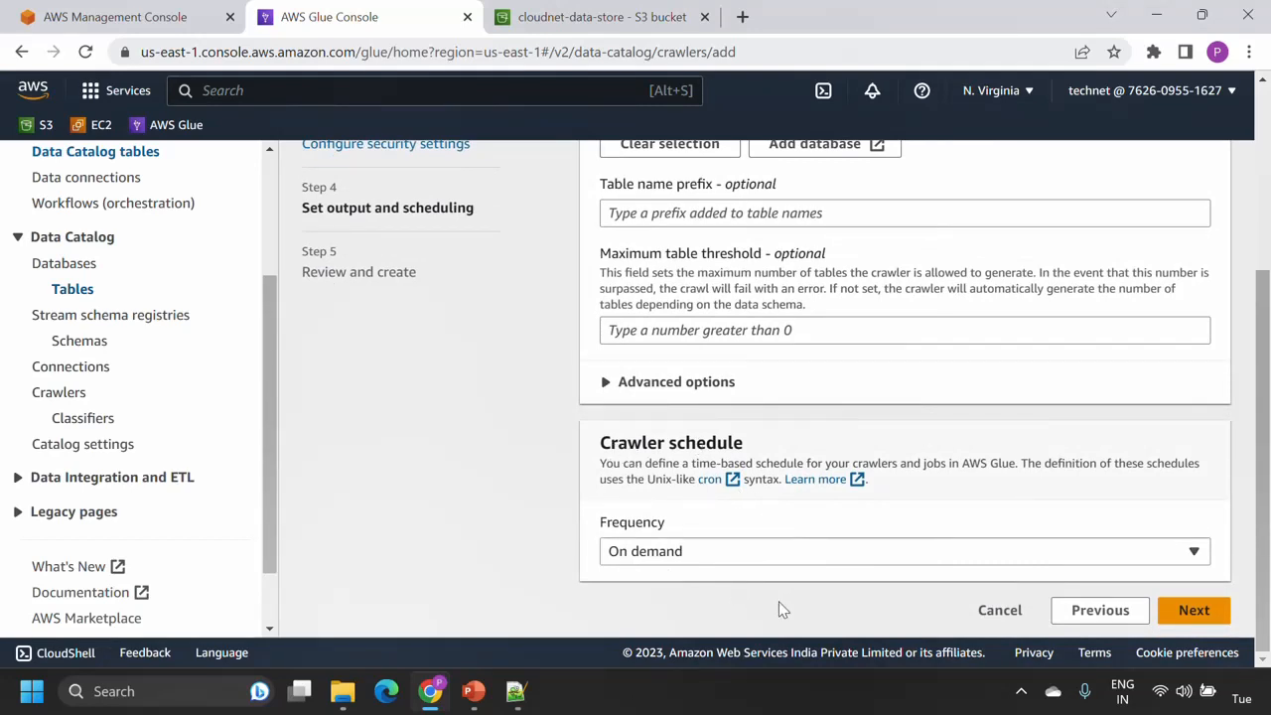
left_click(1207, 614)
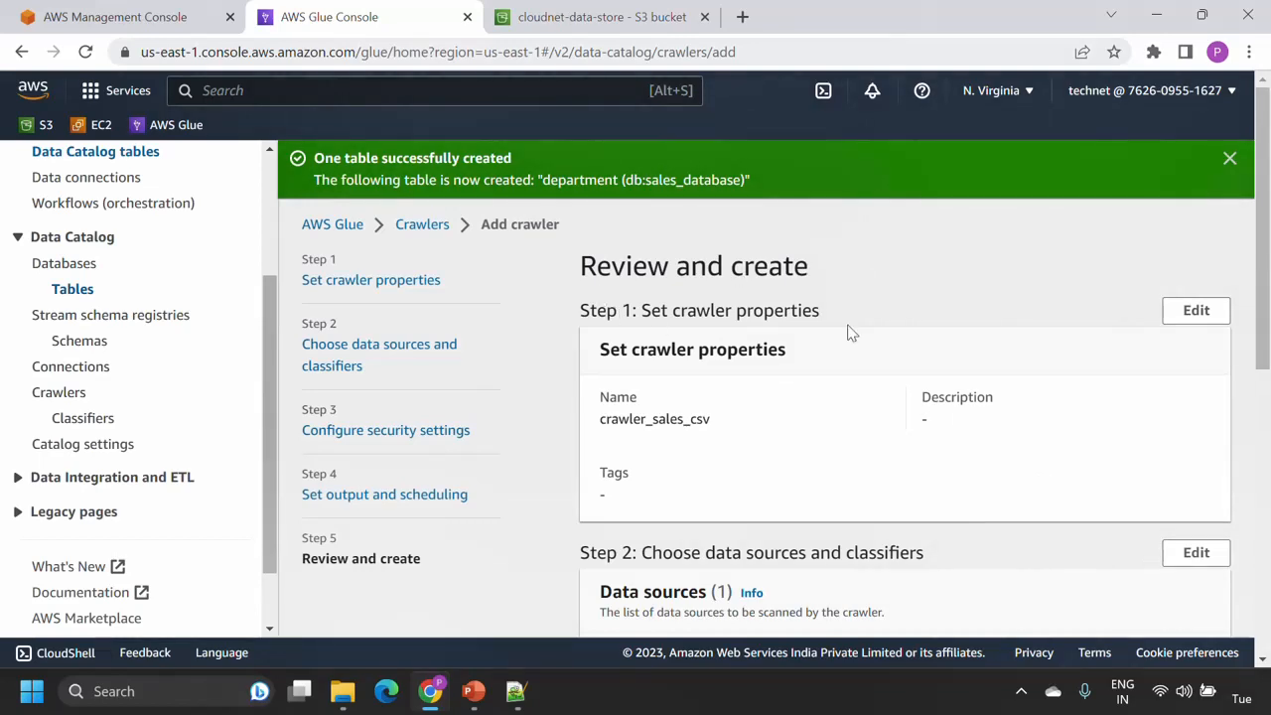
Review the crawler configuration, create the crawler, and look over its properties and run list
scroll(887, 381, "down", 3)
scroll(887, 381, "down", 3)
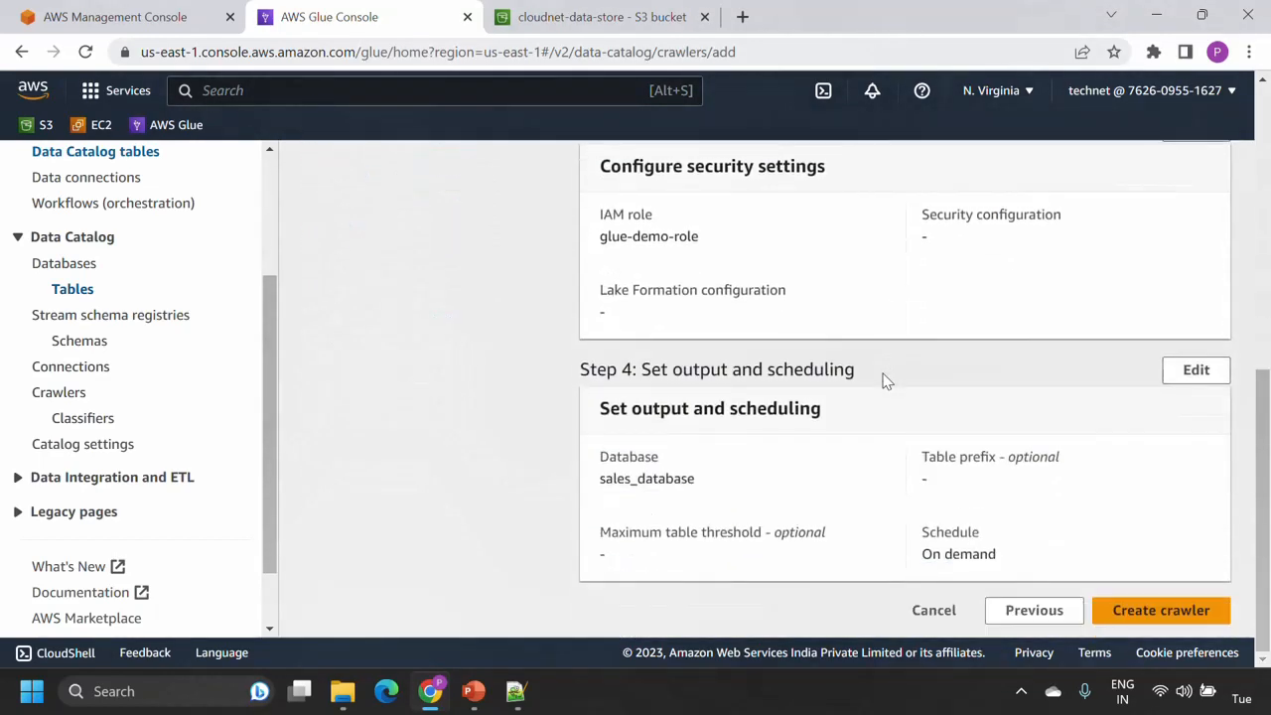
left_click(1149, 613)
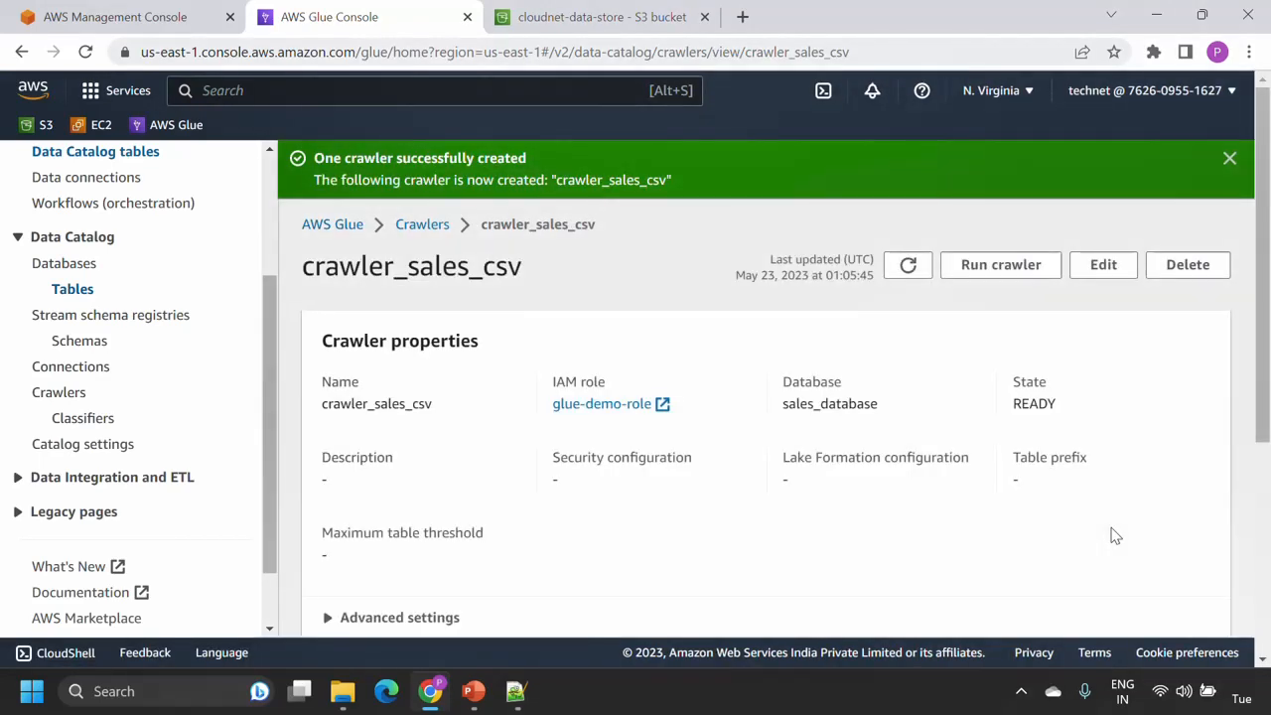
scroll(1115, 536, "down", 3)
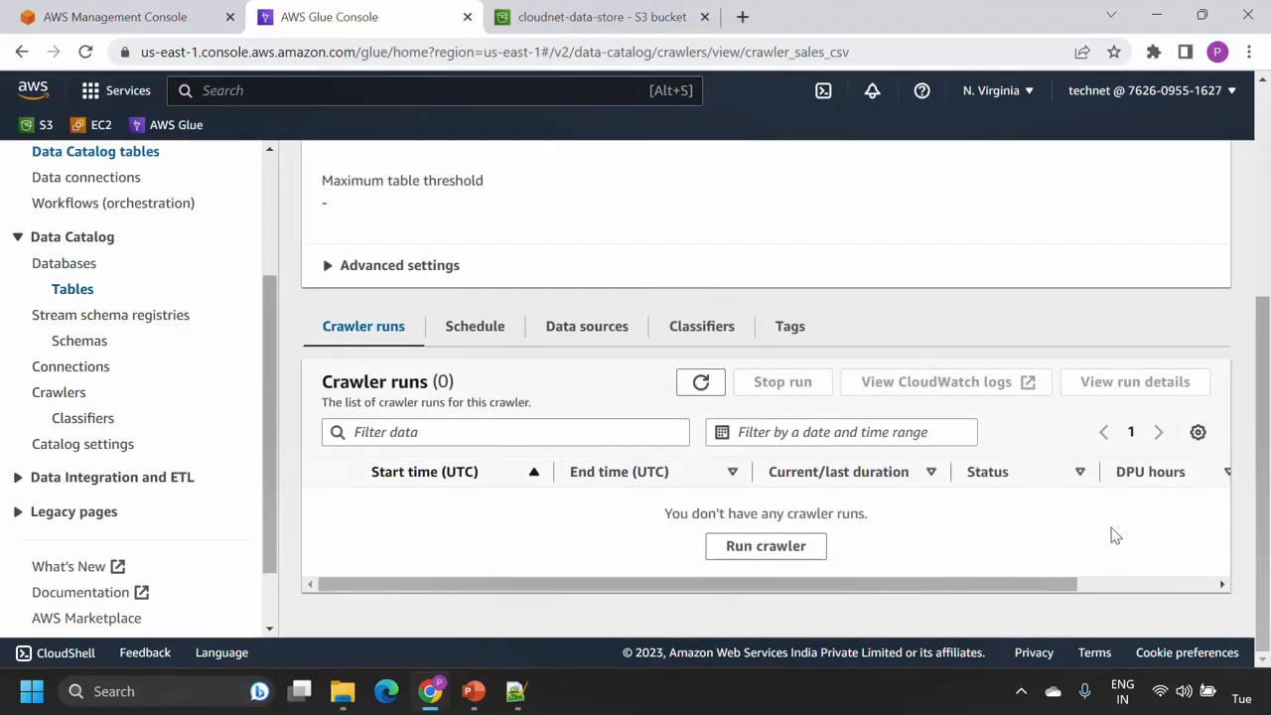
scroll(1114, 536, "up", 3)
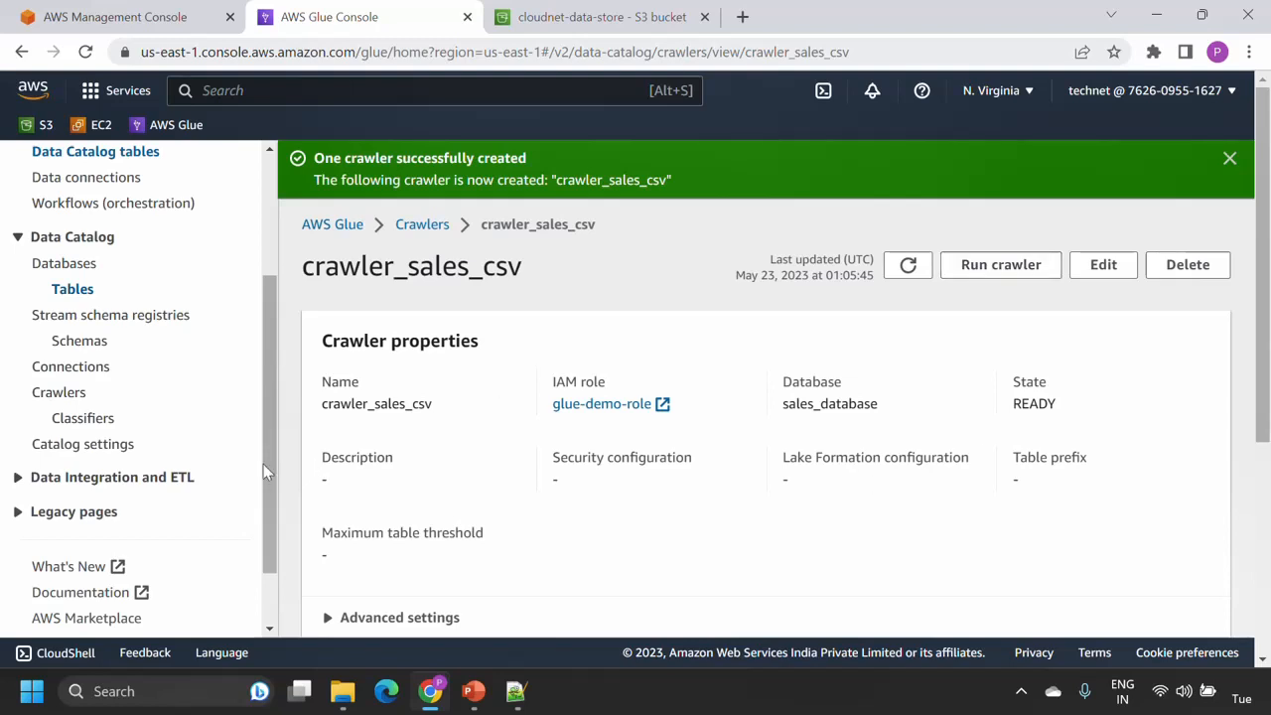
Run crawler_sales_csv from the Crawlers list and refresh the list to check its run status
left_click(71, 395)
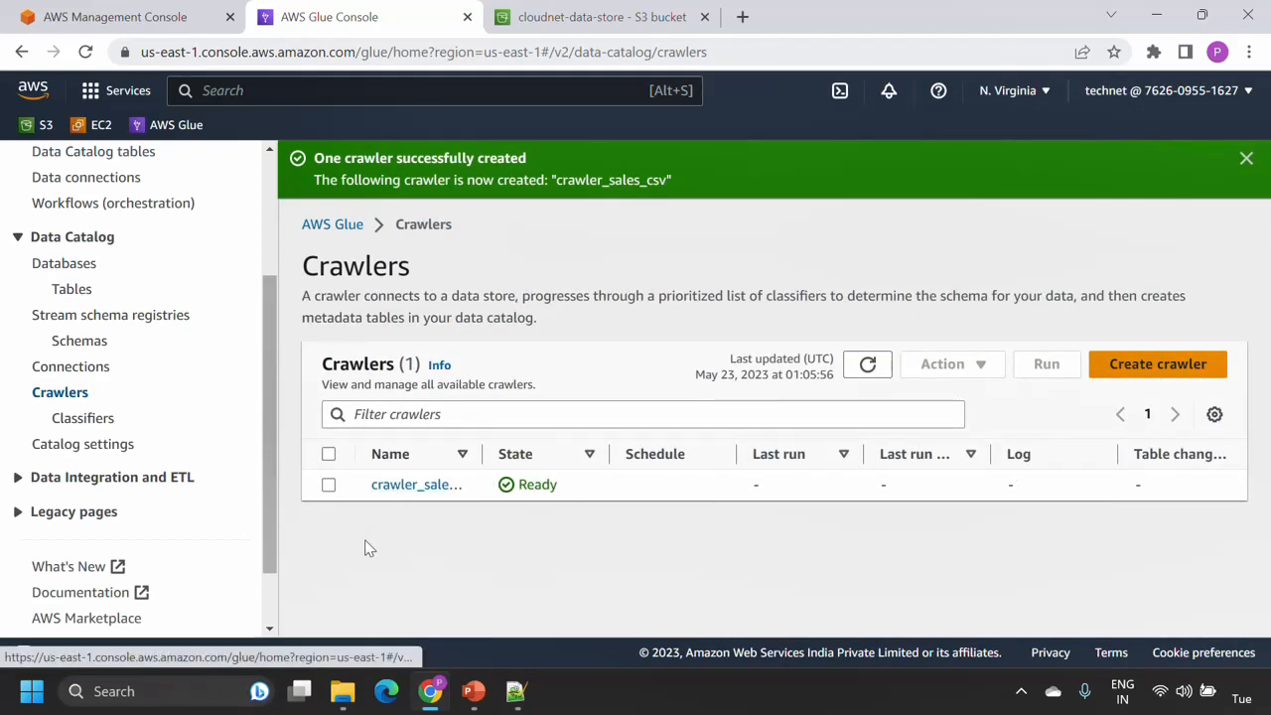
left_click(330, 487)
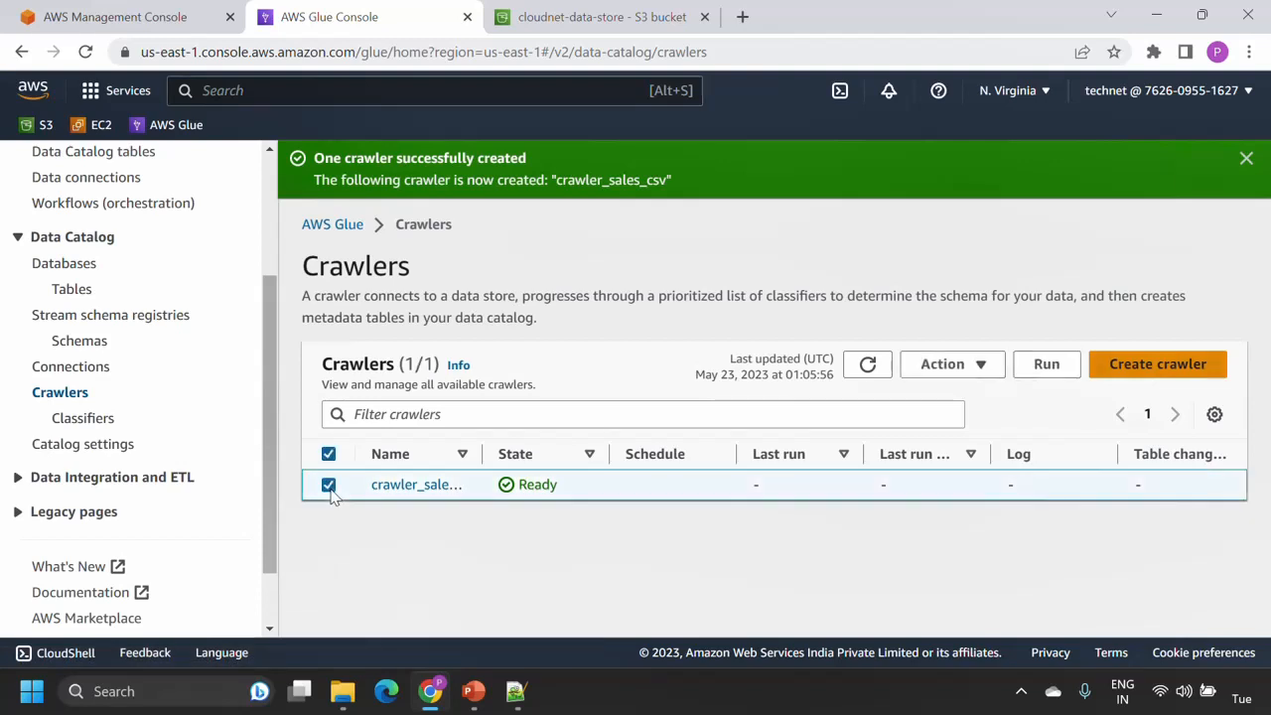
left_click(1047, 366)
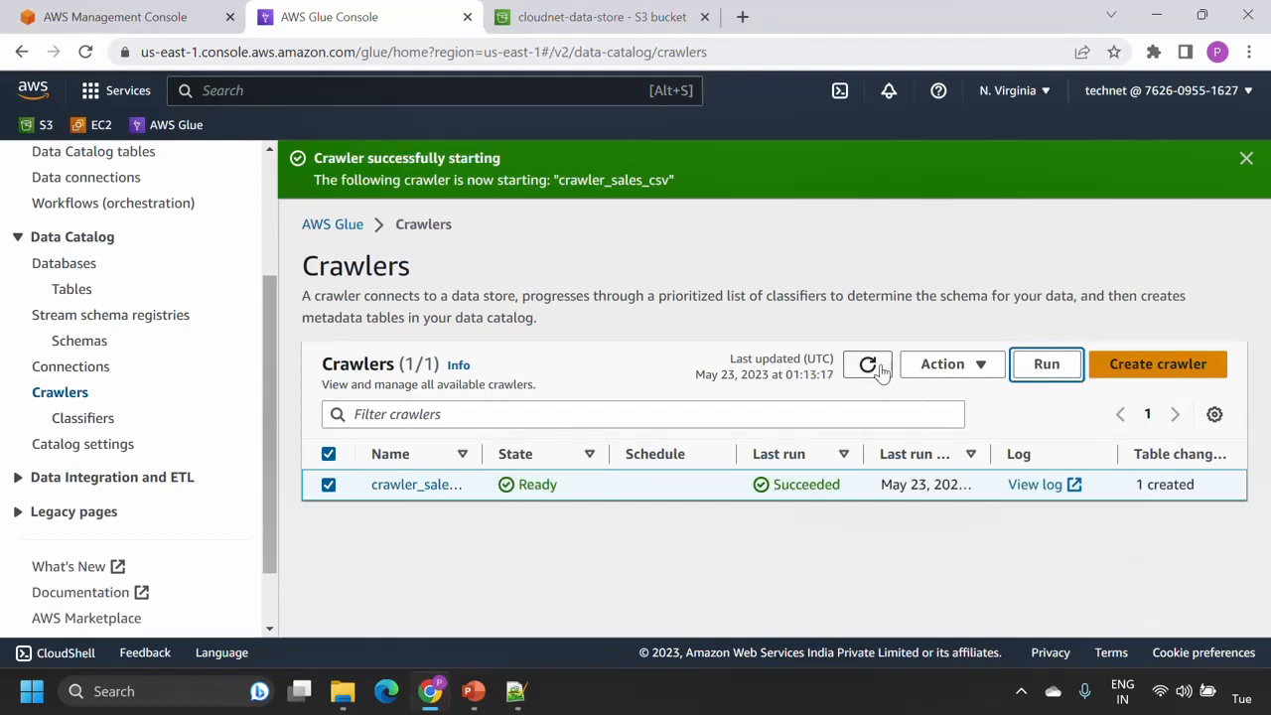
left_click(870, 367)
left_click(868, 364)
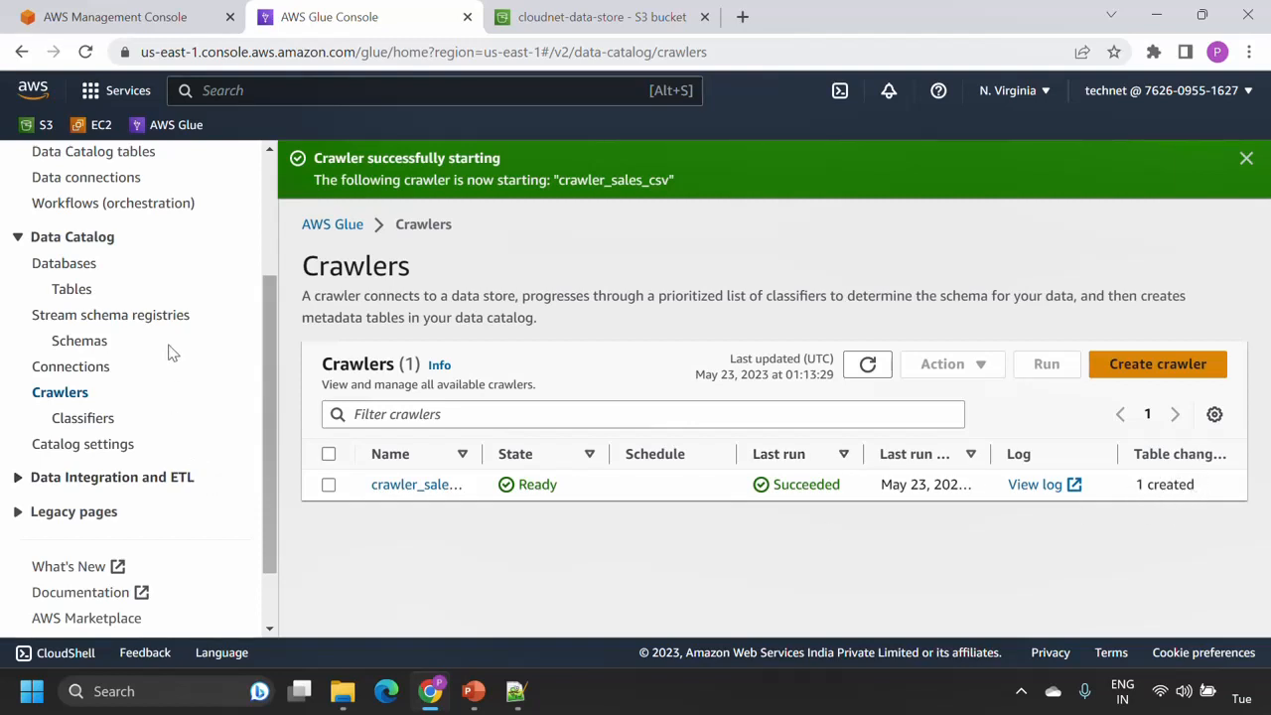
Open the sales table from the Data Catalog tables and examine its details and column schema
left_click(82, 291)
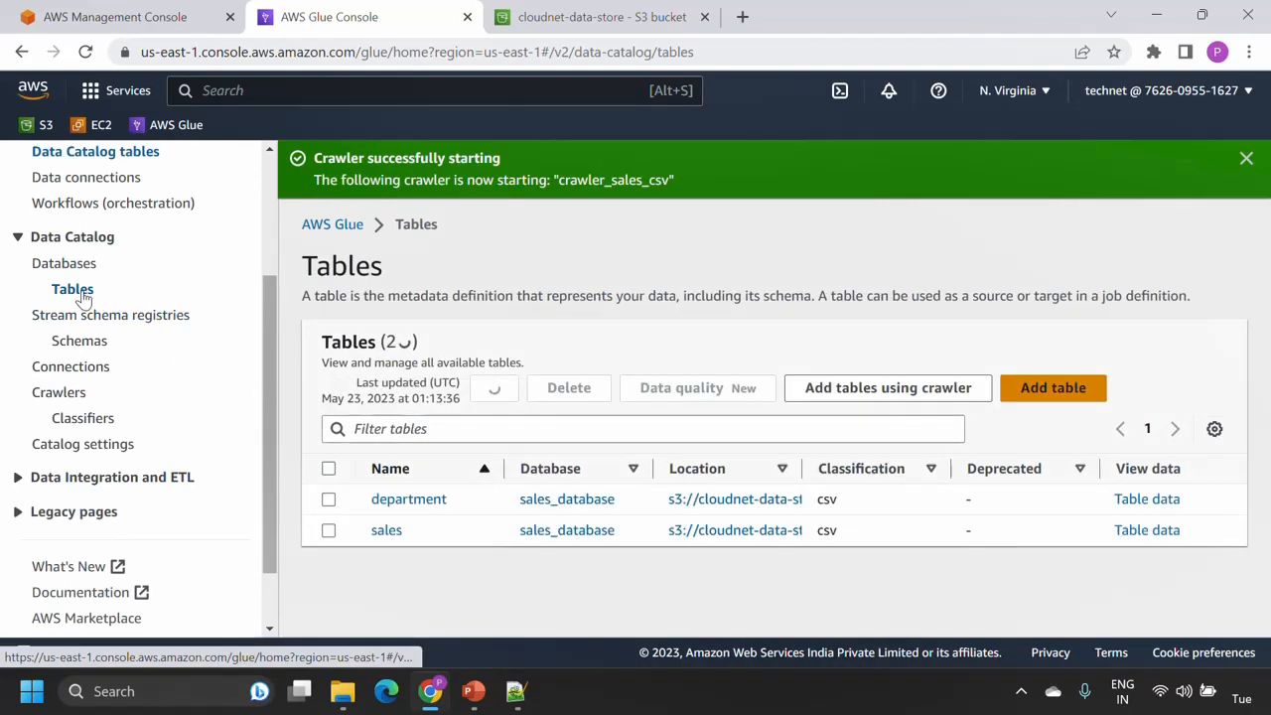
left_click(384, 534)
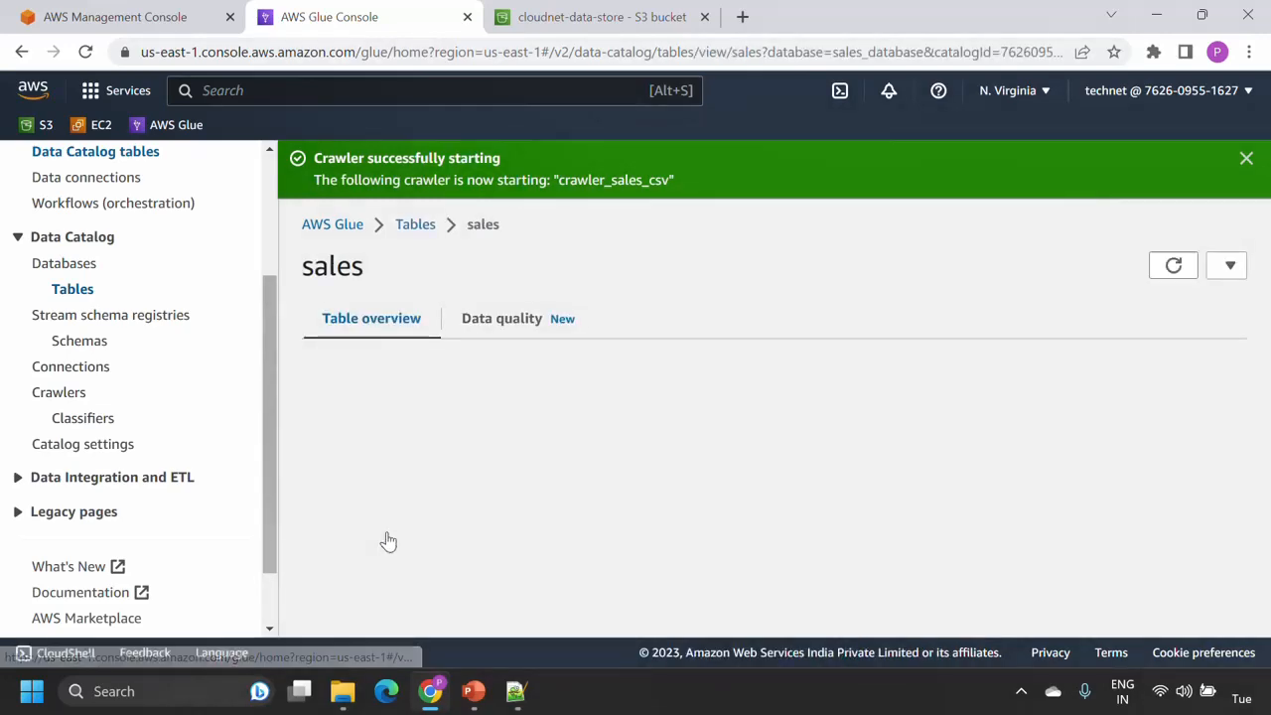
scroll(532, 496, "down", 2)
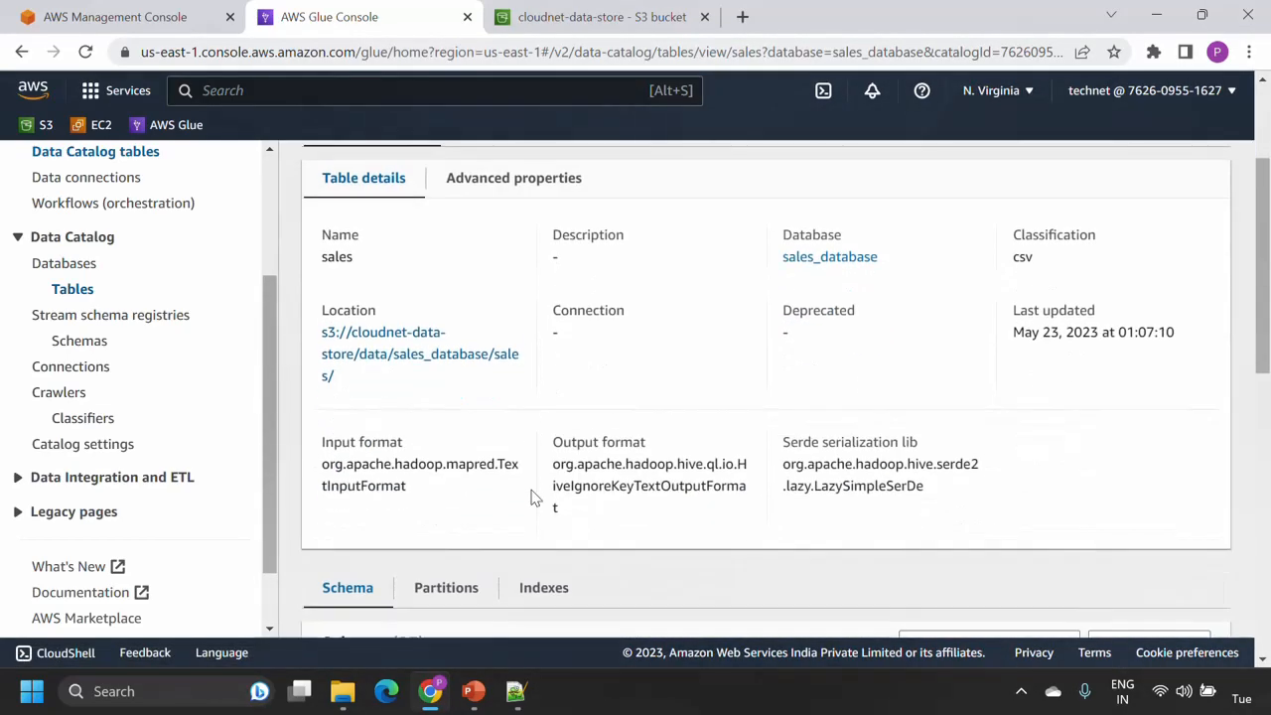
scroll(533, 497, "down", 4)
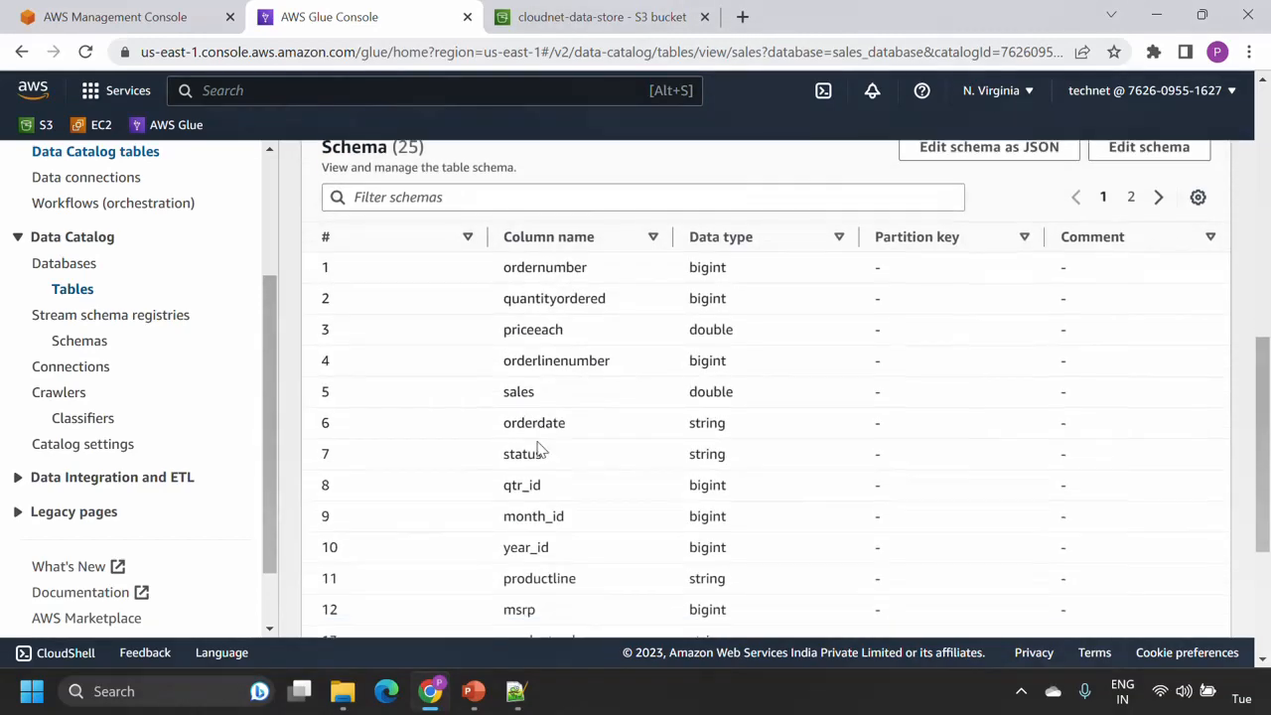
Examine the full list of column names and data types in the sales table's schema
scroll(539, 448, "down", 1)
scroll(562, 403, "down", 2)
scroll(562, 404, "down", 1)
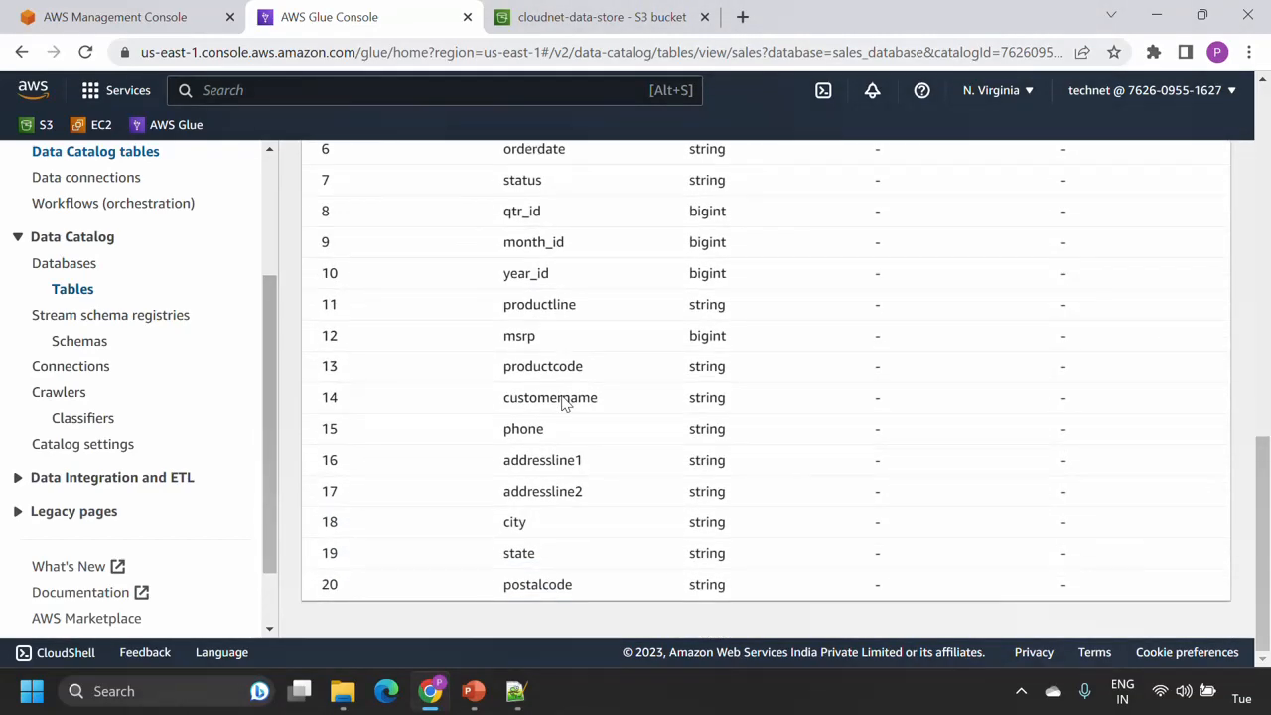
scroll(563, 401, "up", 4)
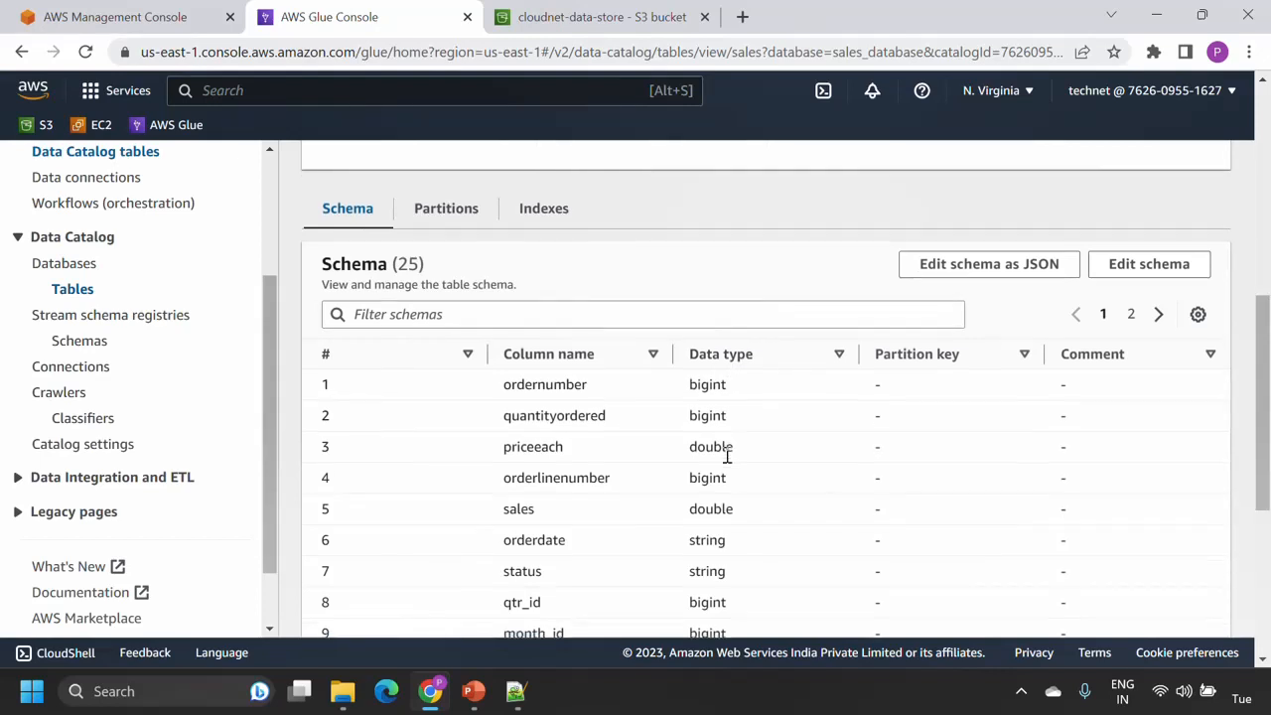
scroll(727, 455, "down", 3)
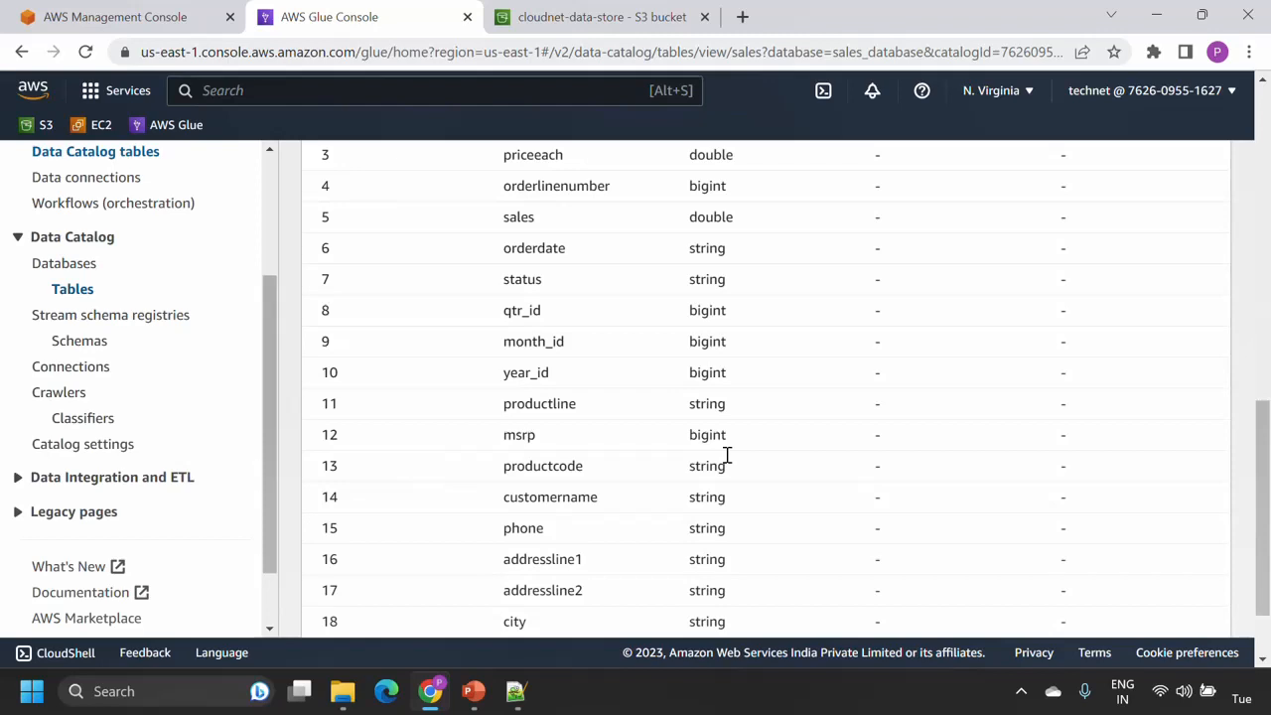
scroll(725, 459, "down", 2)
scroll(727, 463, "up", 6)
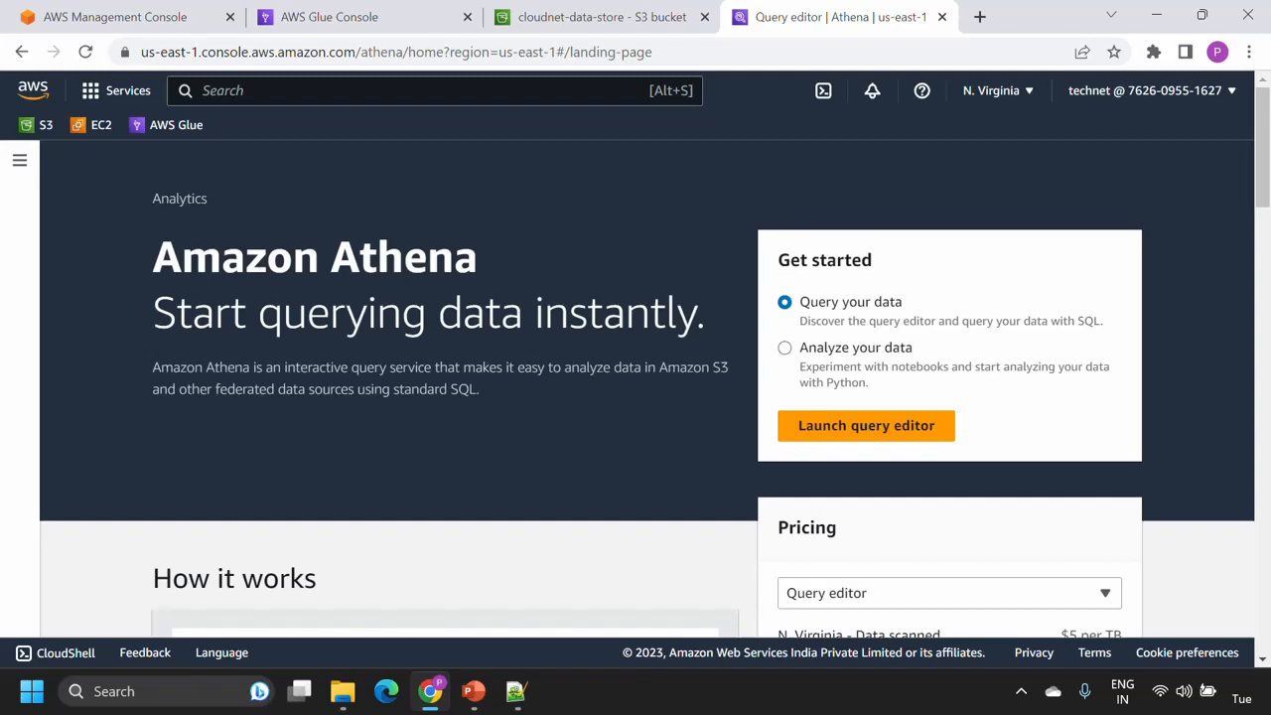
Launch the Athena query editor, check the query result location settings without changing them, and return to the editor
left_click(881, 437)
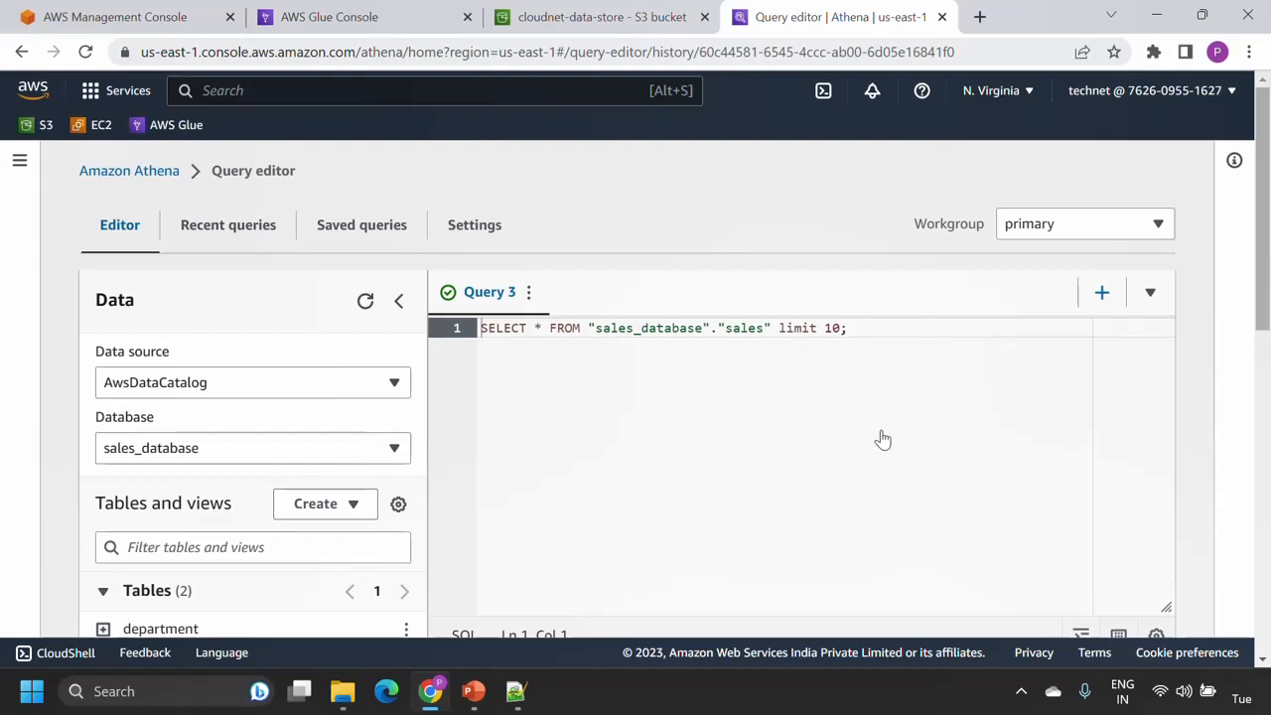
left_click(498, 242)
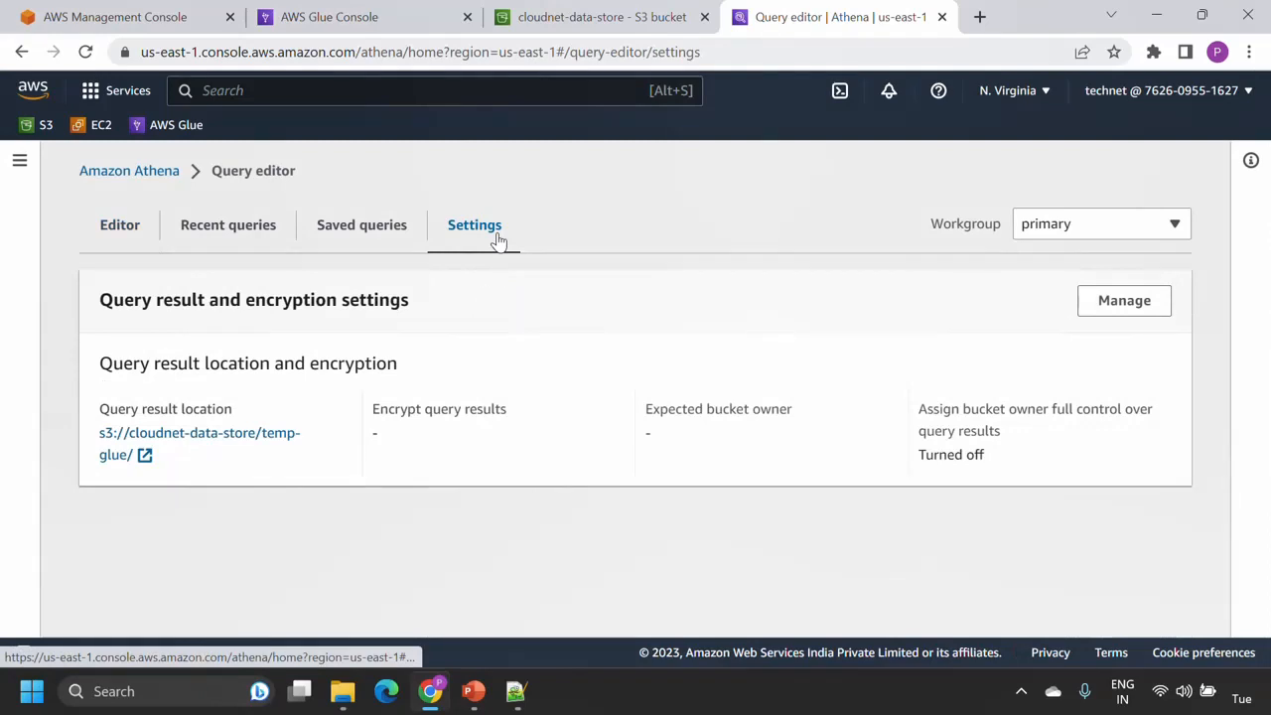
left_click(1088, 316)
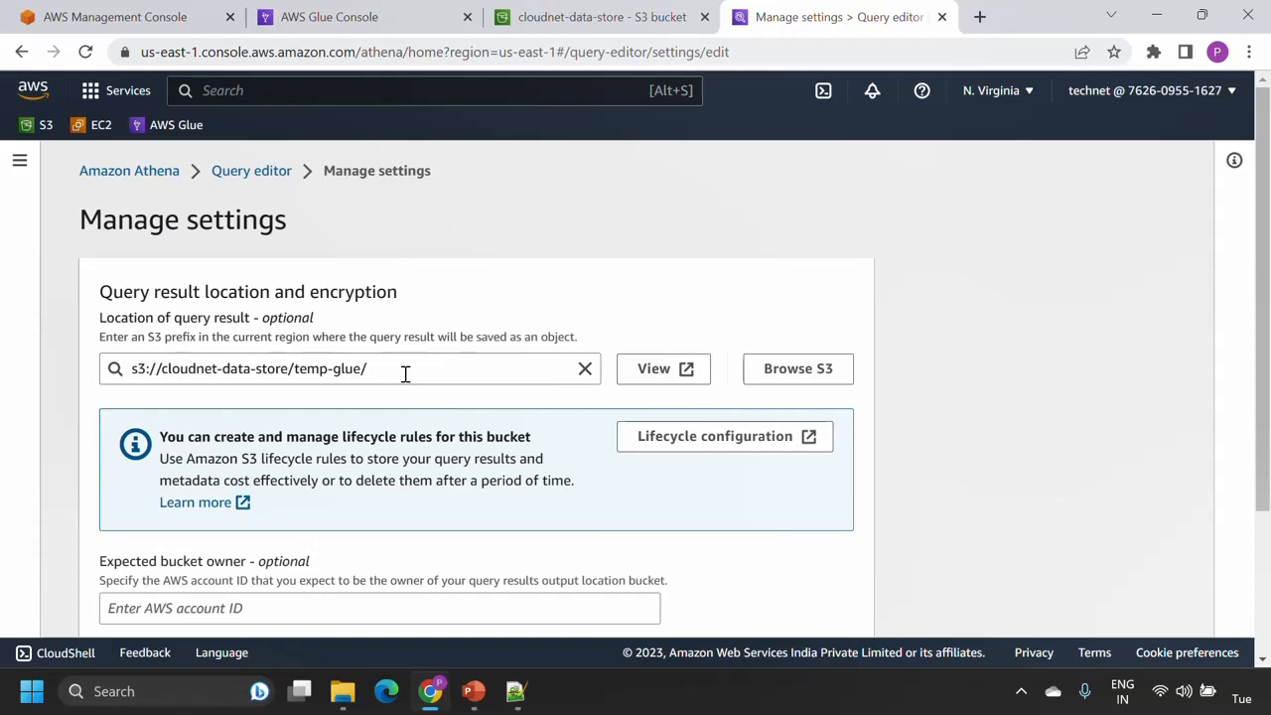
scroll(417, 374, "down", 2)
scroll(418, 375, "up", 2)
scroll(418, 374, "down", 3)
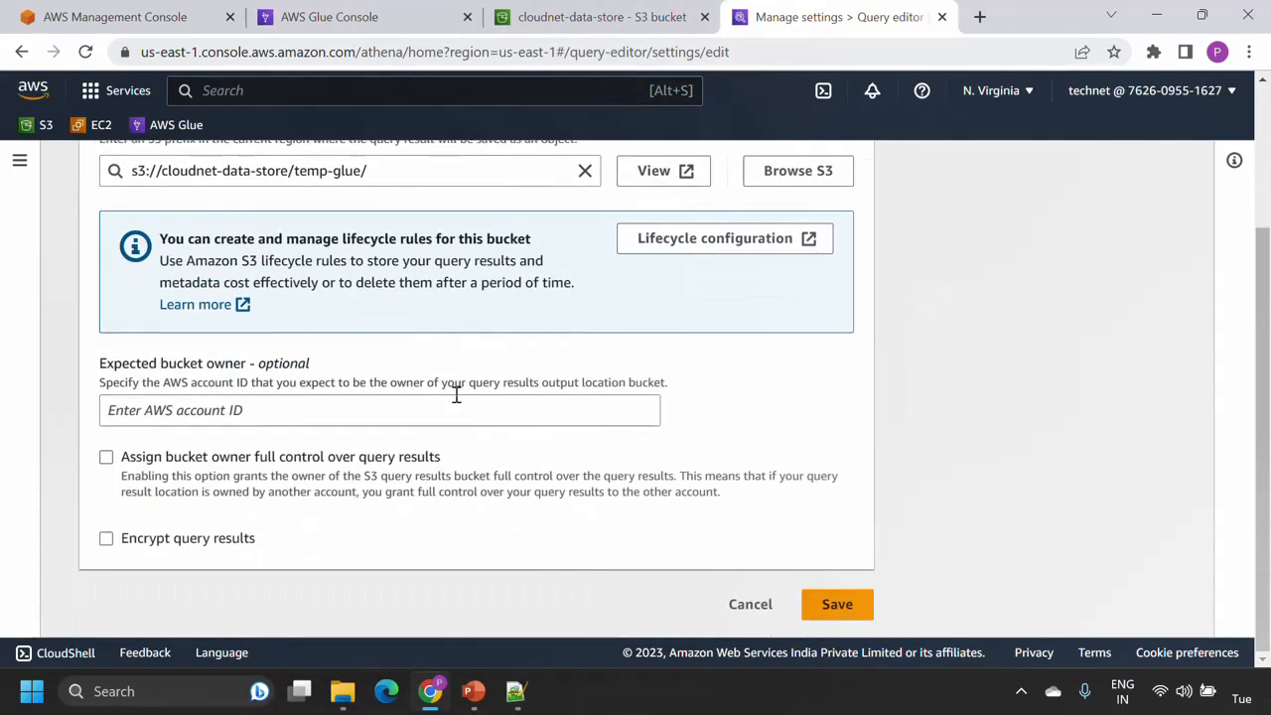
left_click(731, 601)
left_click(133, 231)
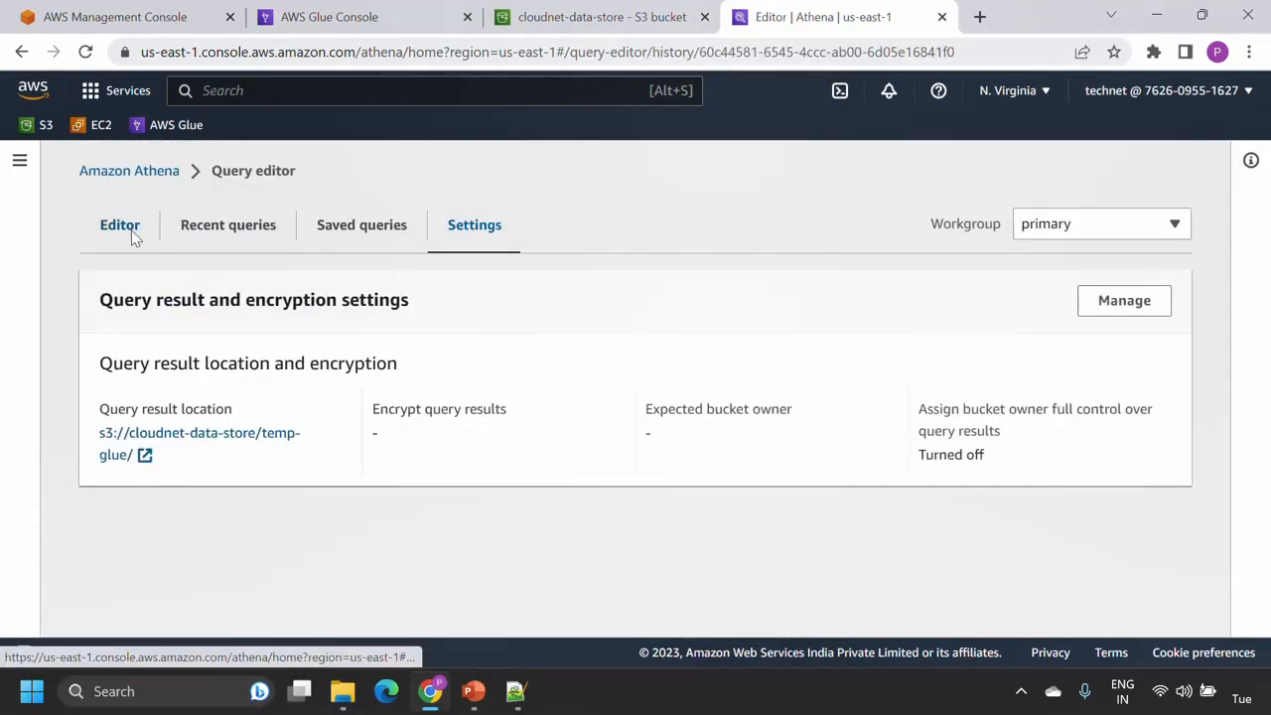
Choose sales_database from the AwsDataCatalog data source in the query editor and bring up its tables
scroll(687, 415, "down", 2)
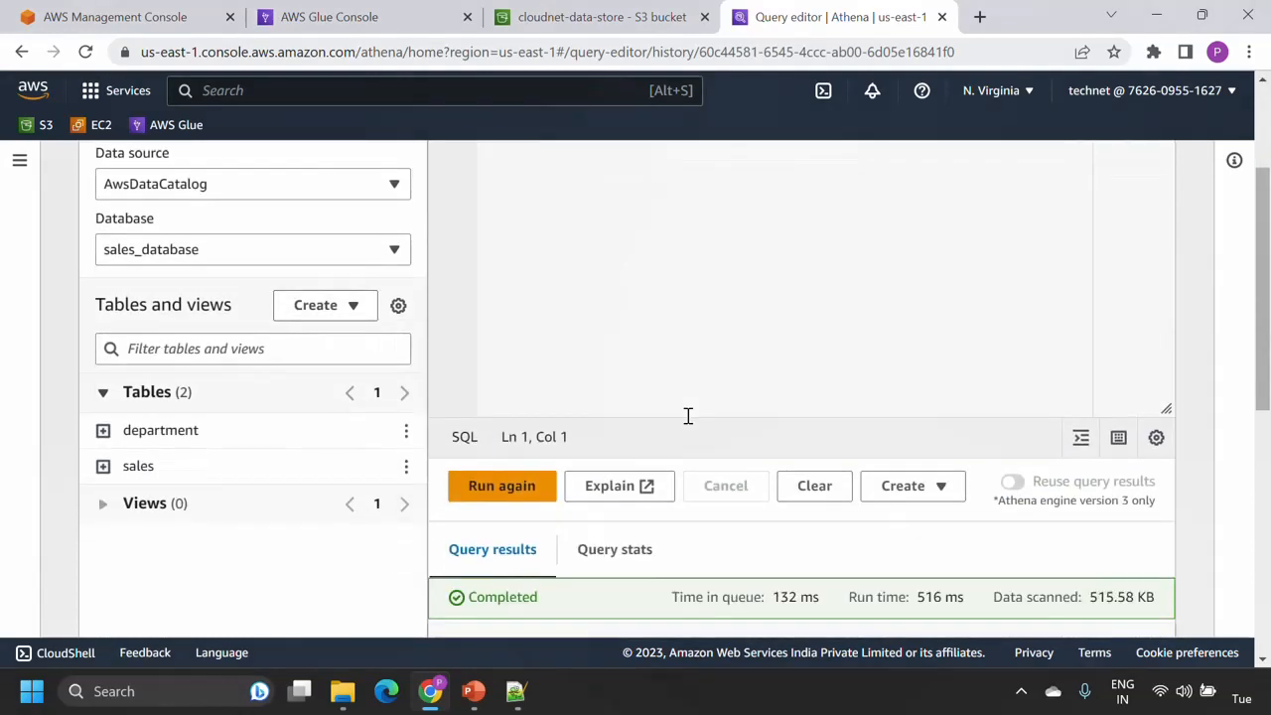
scroll(684, 414, "up", 2)
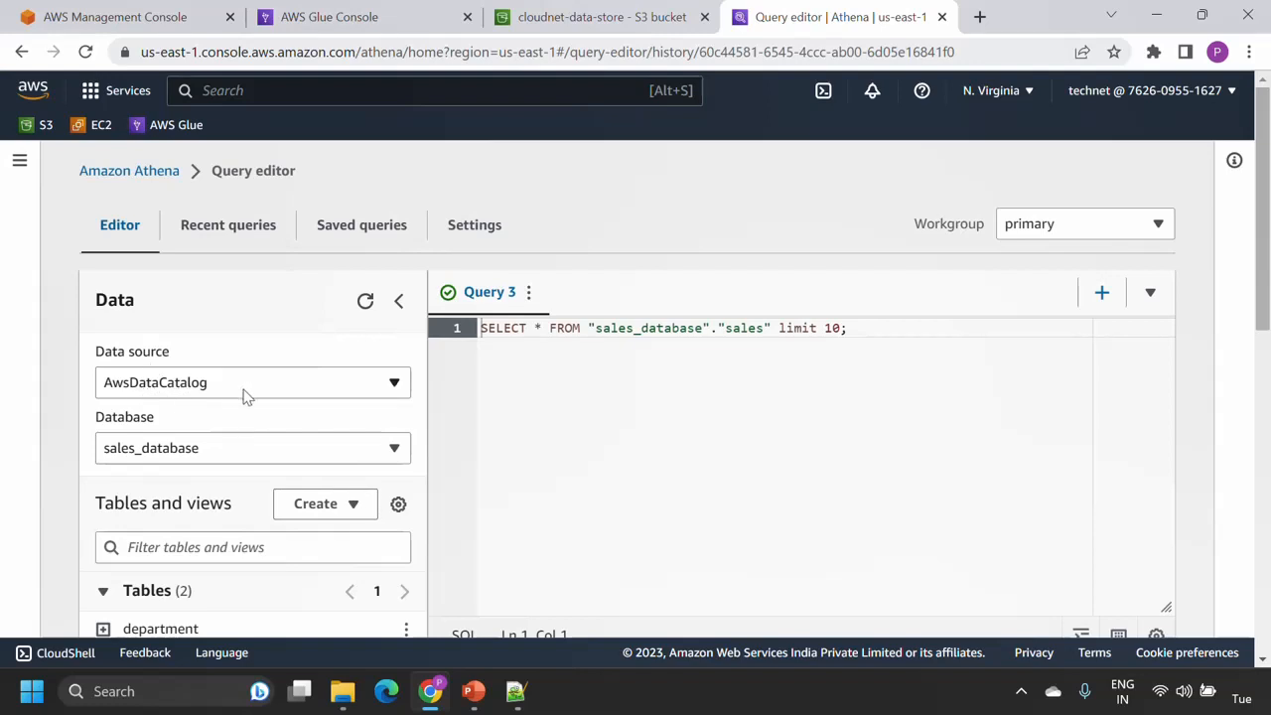
scroll(238, 389, "down", 1)
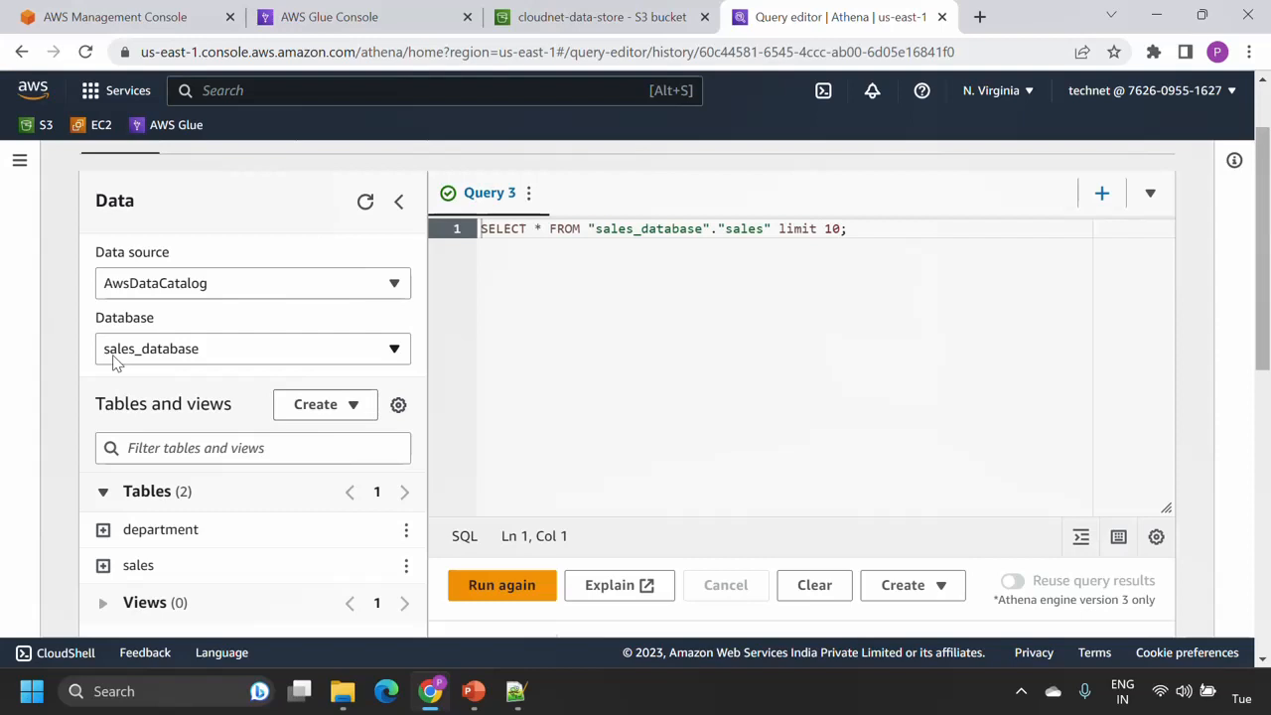
left_click(247, 353)
left_click(199, 411)
scroll(239, 355, "down", 1)
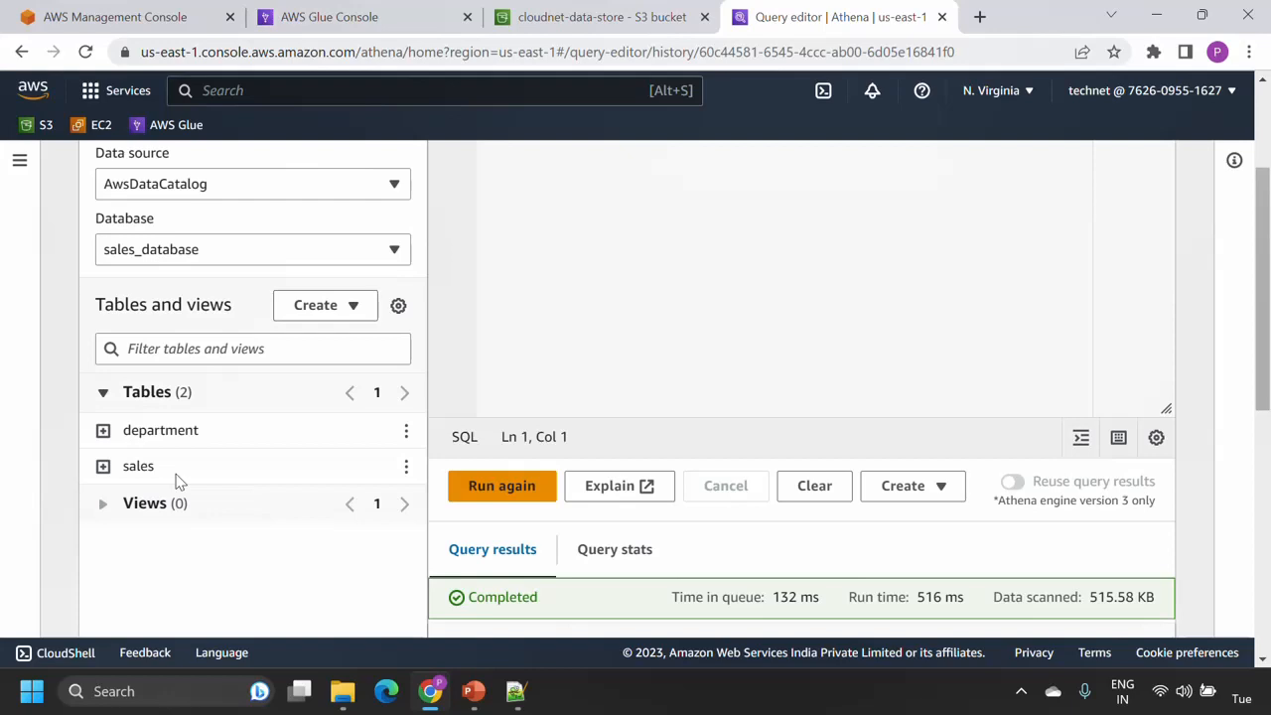
Run a preview query on the sales table and look through the returned rows
left_click(406, 468)
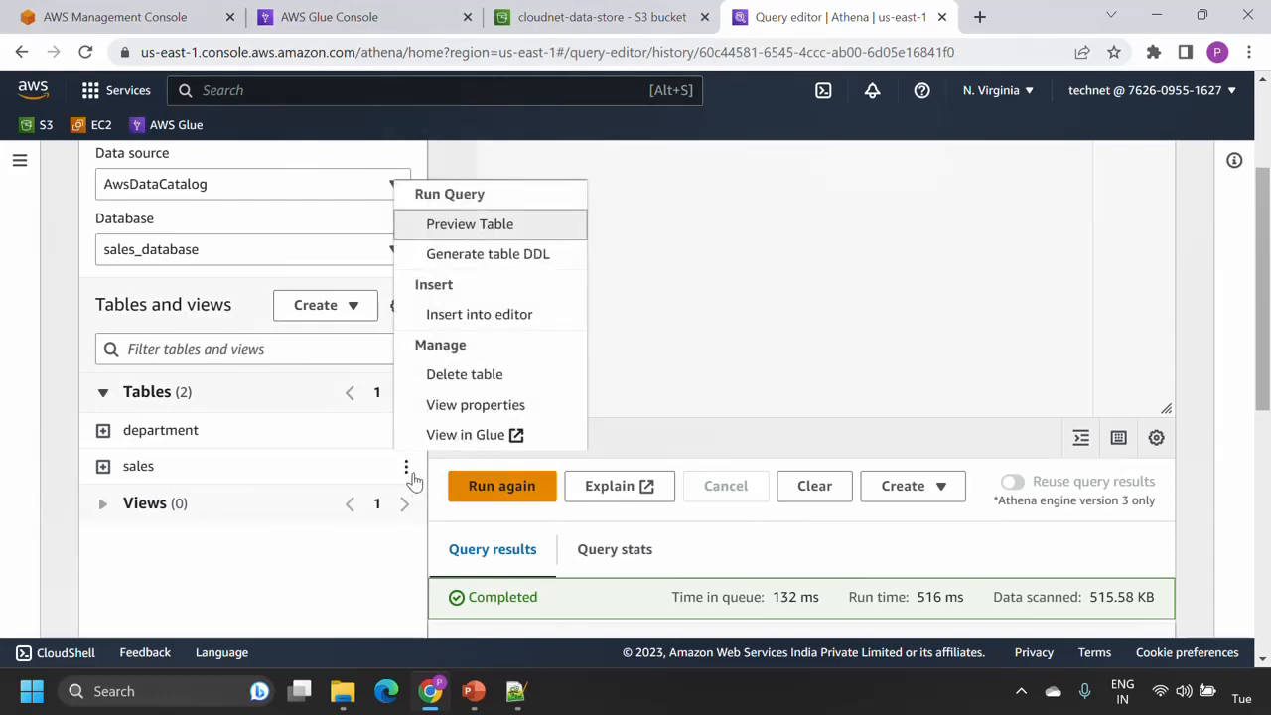
left_click(507, 233)
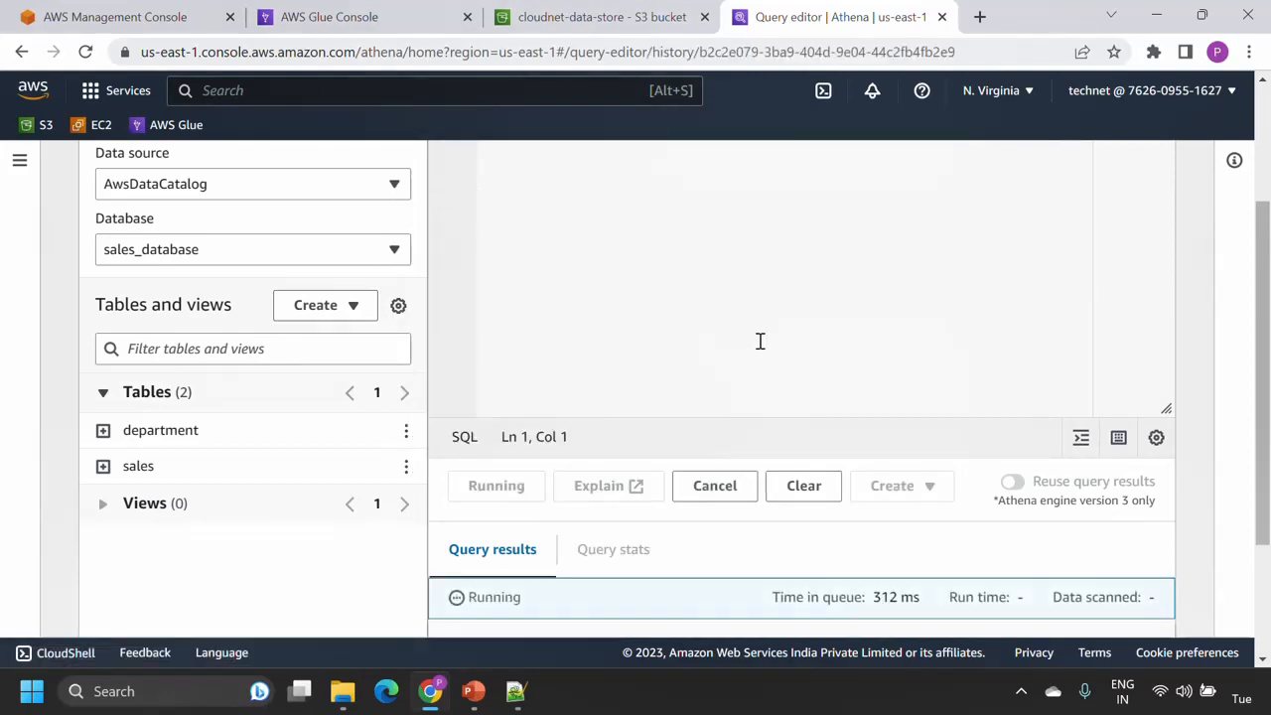
scroll(762, 340, "down", 2)
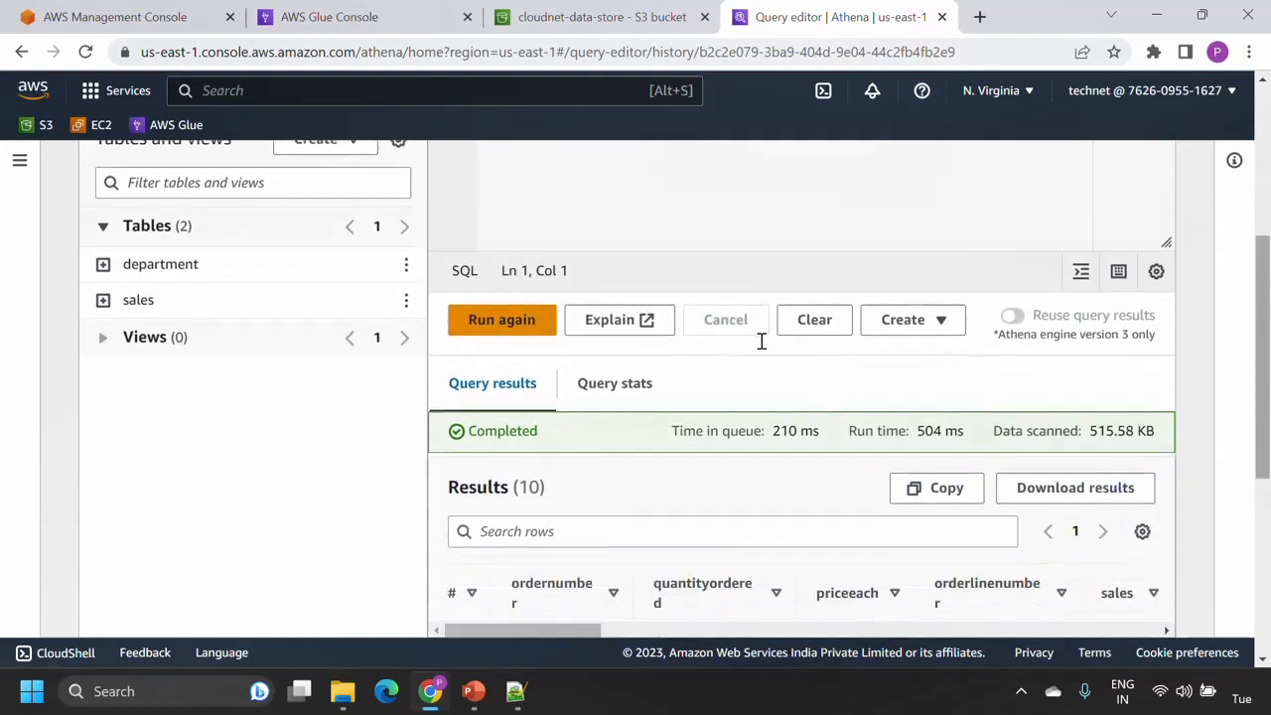
scroll(761, 341, "down", 2)
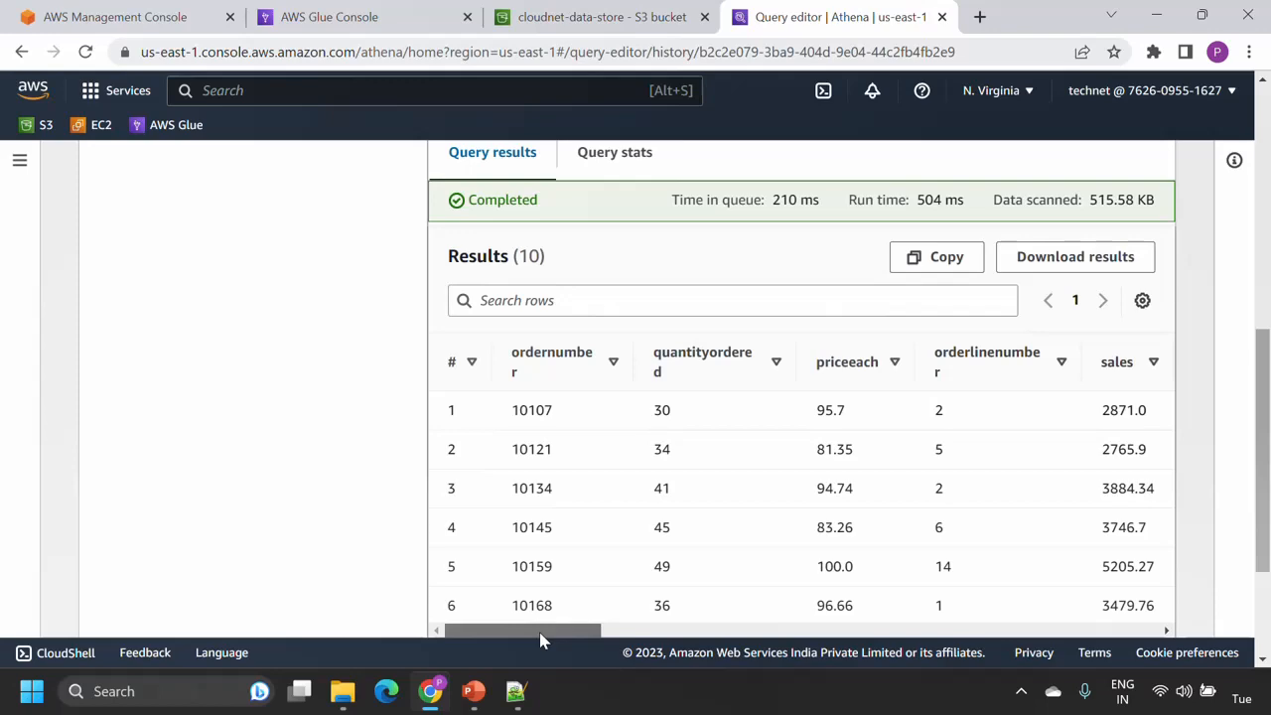
left_click_drag(542, 641, 516, 602)
scroll(360, 537, "up", 3)
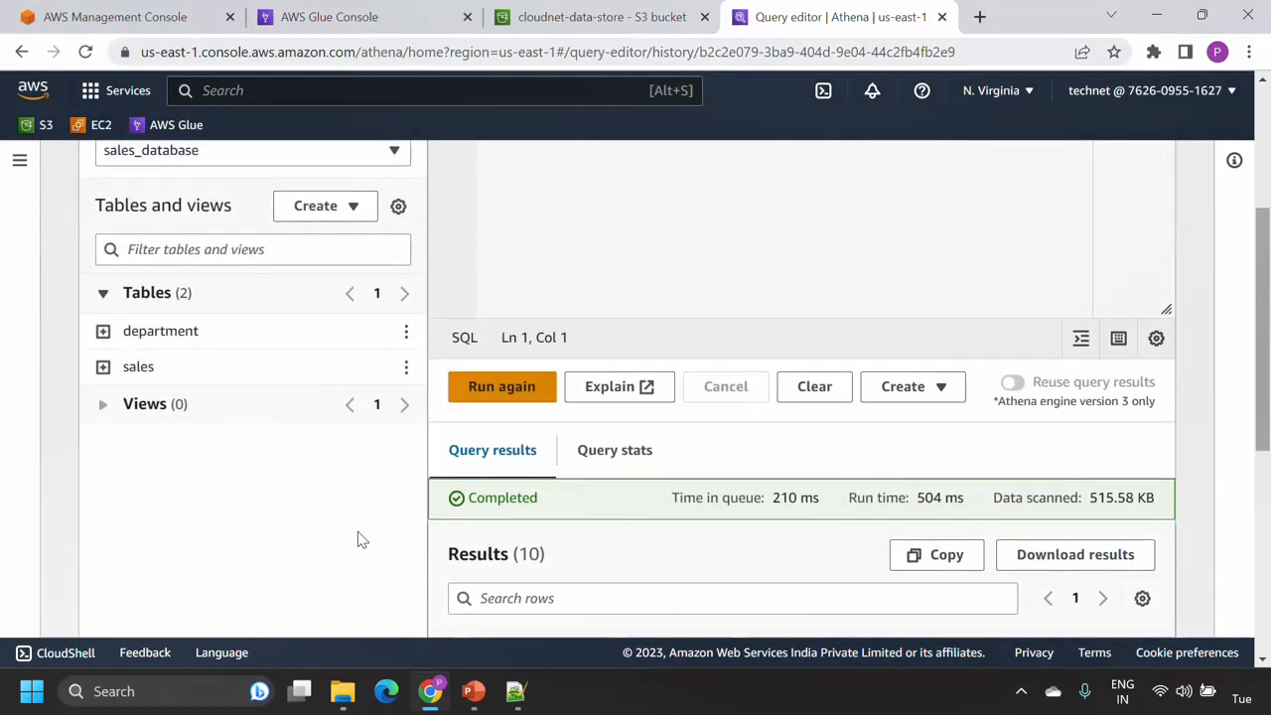
scroll(551, 530, "up", 3)
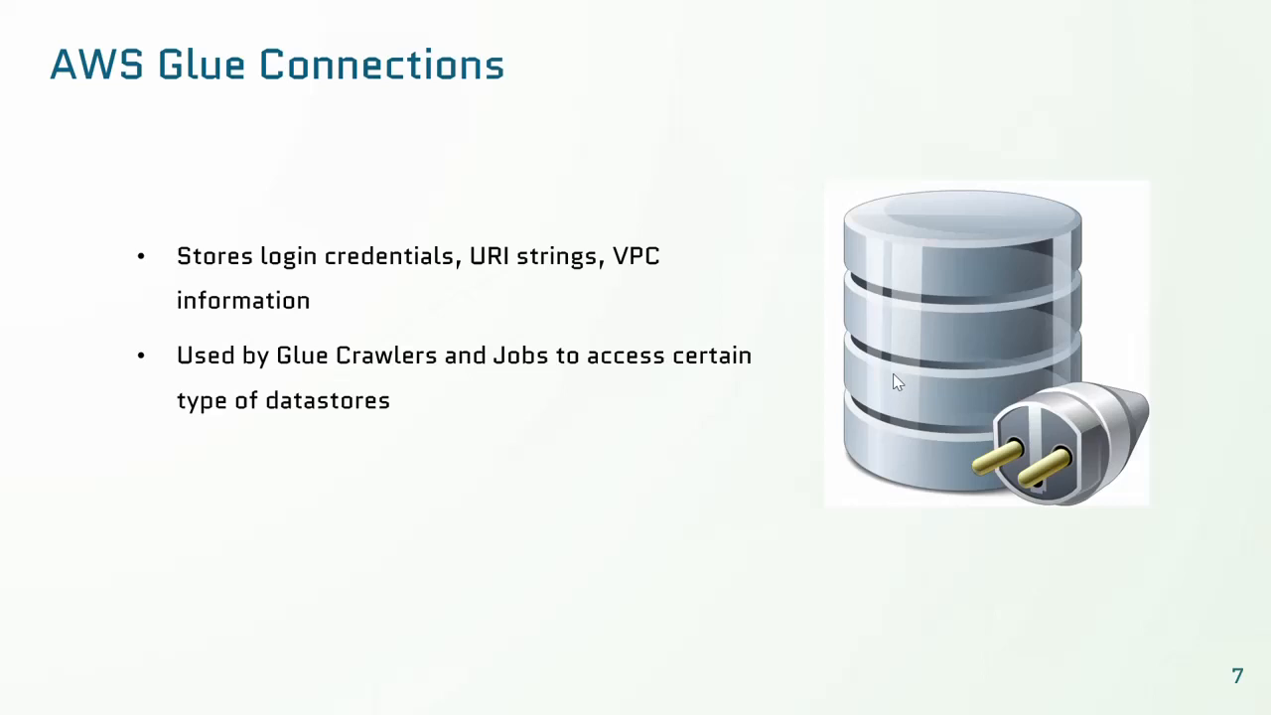
End the slide show, switch to the AWS Glue console in Chrome, and go to the Data Catalog connections list
key("Escape")
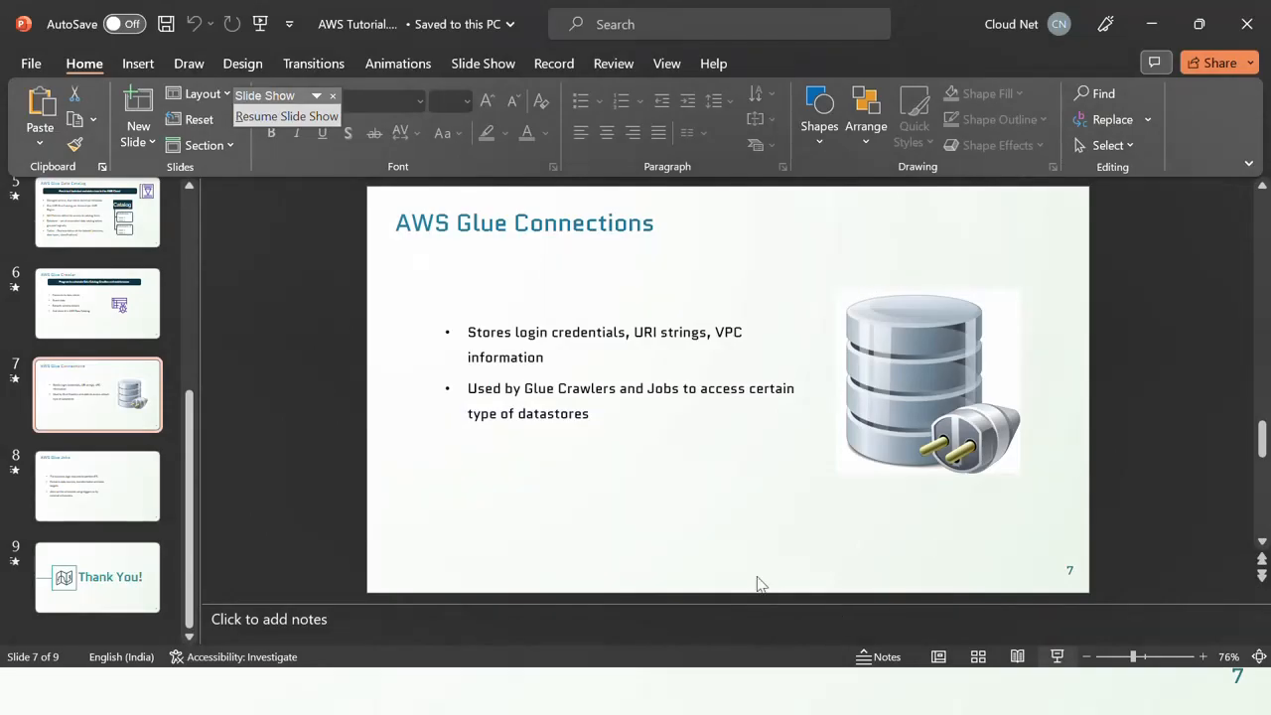
key("shift+F5")
key("Escape")
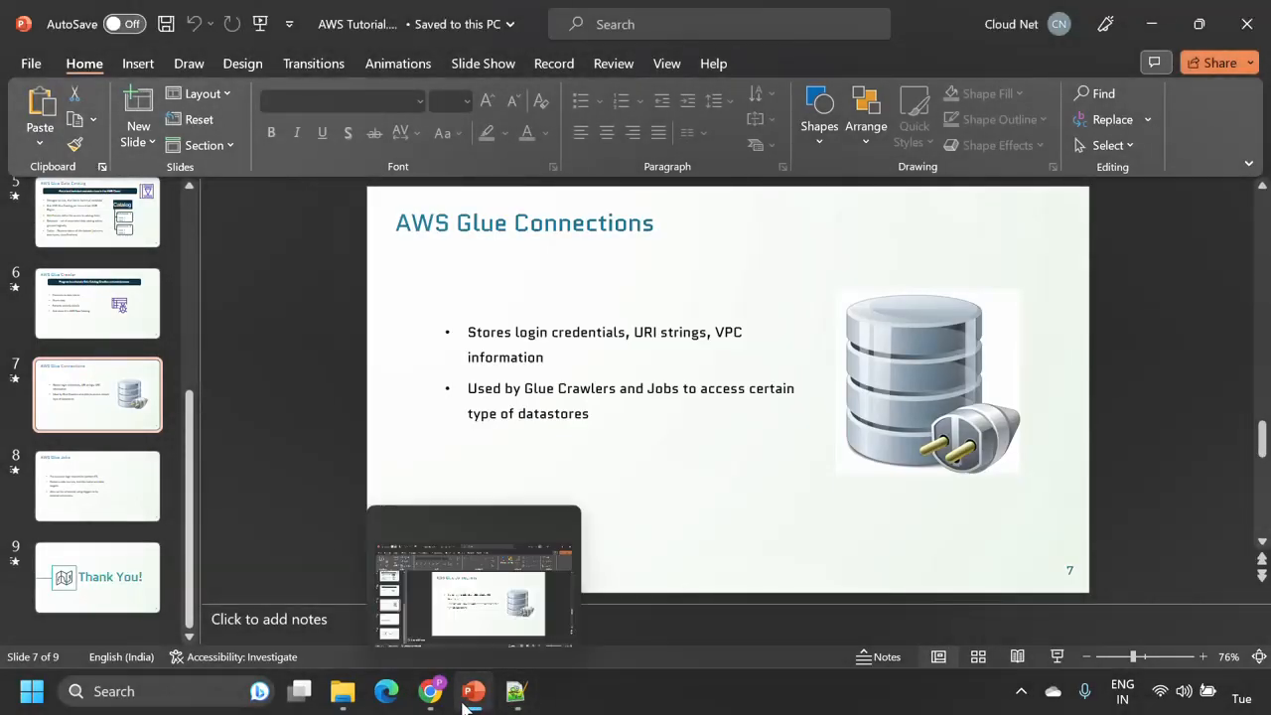
left_click(430, 695)
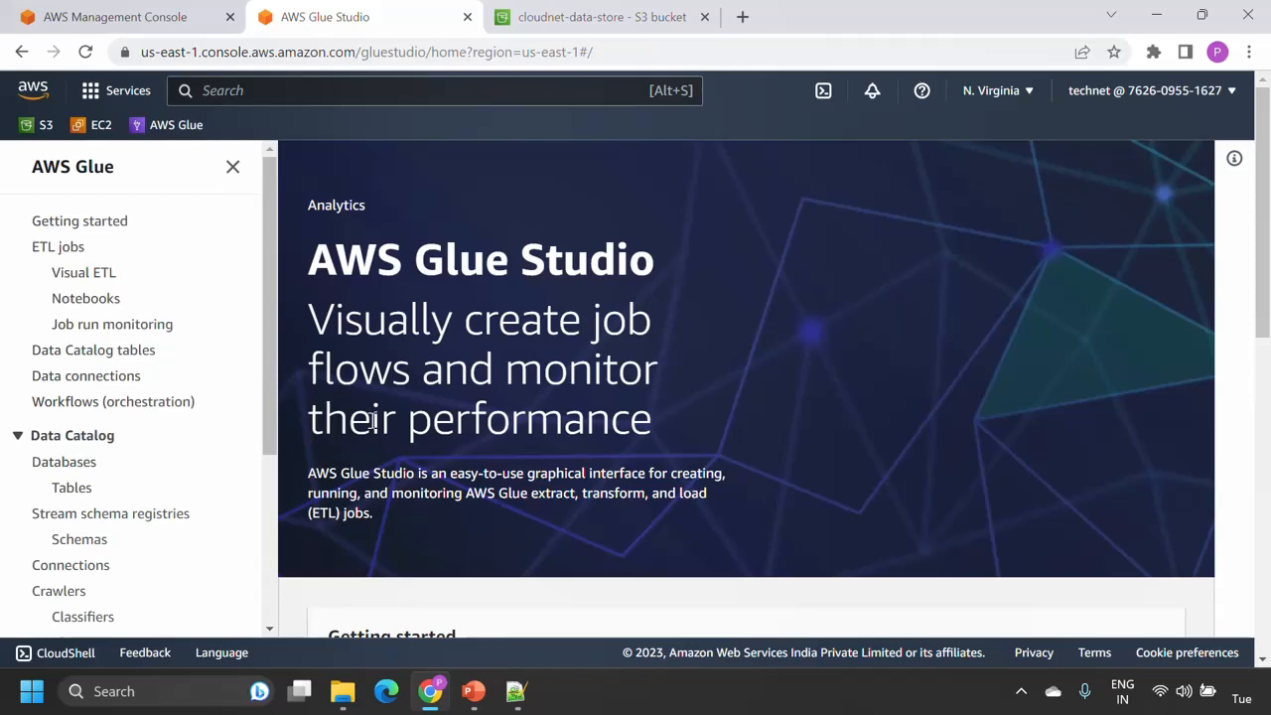
left_click(100, 568)
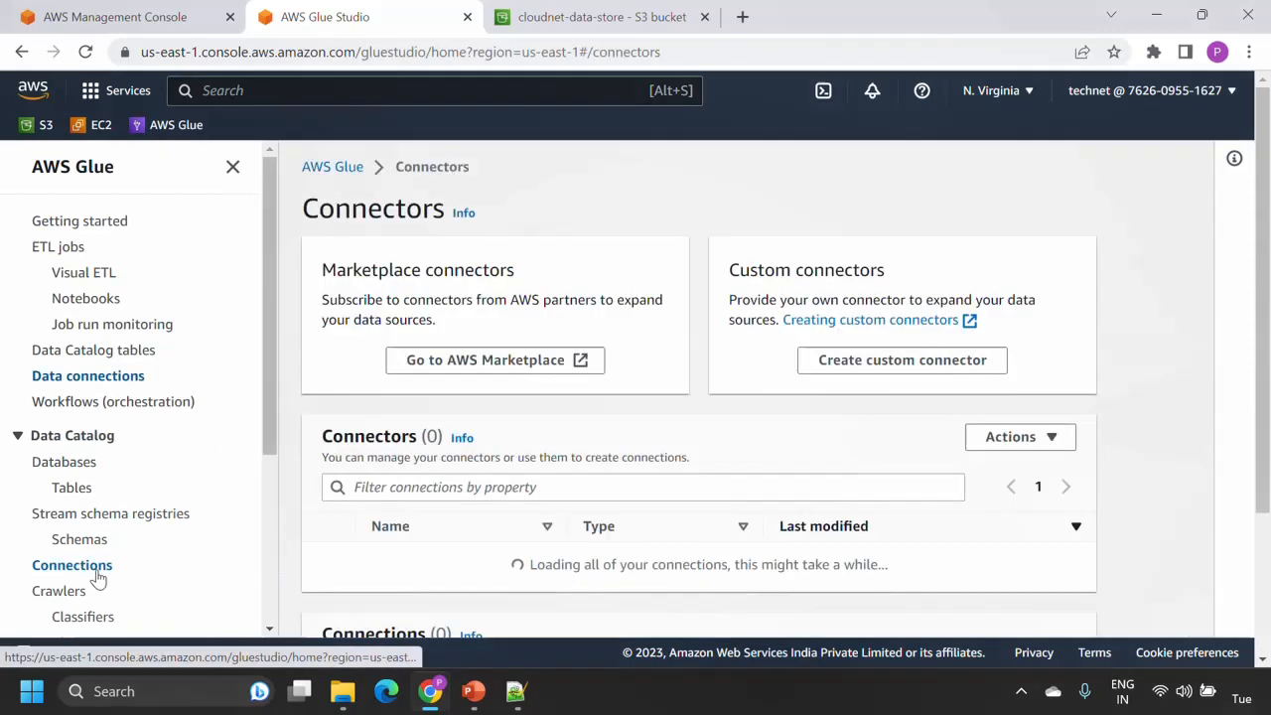
scroll(753, 359, "down", 2)
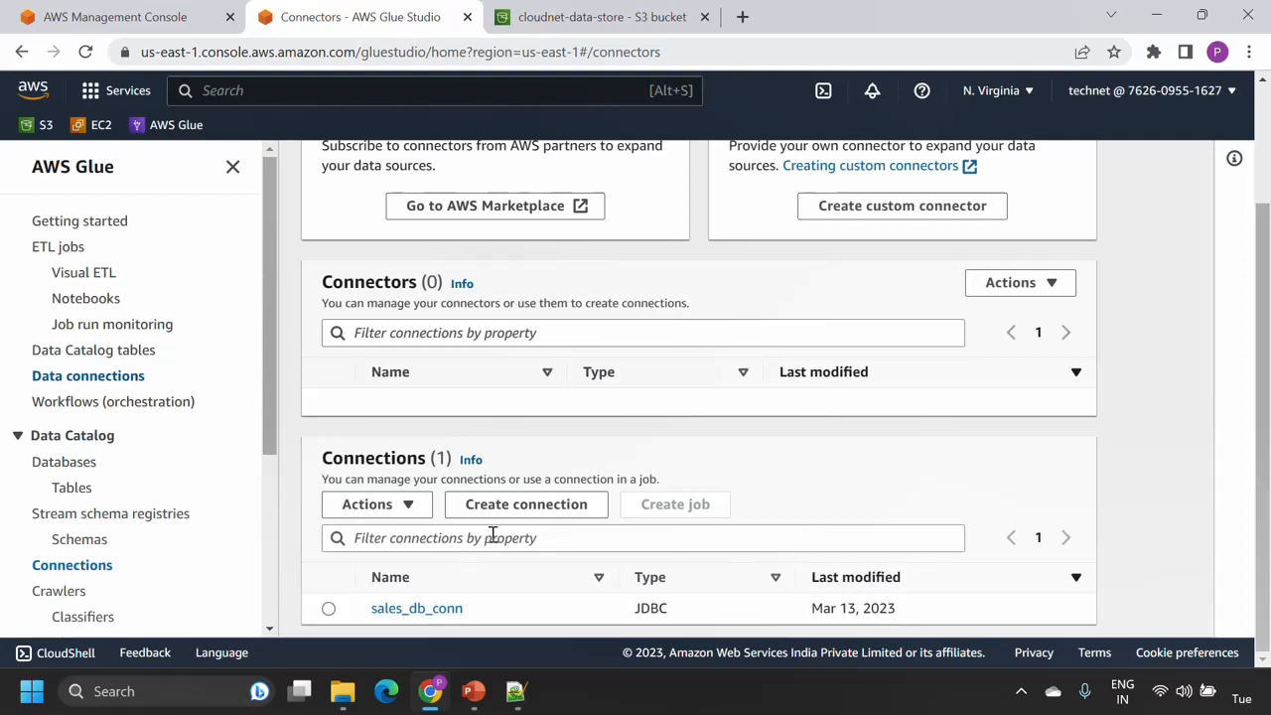
Open the create connection form and examine its connection types, JDBC access fields, credential options and network options
left_click(526, 509)
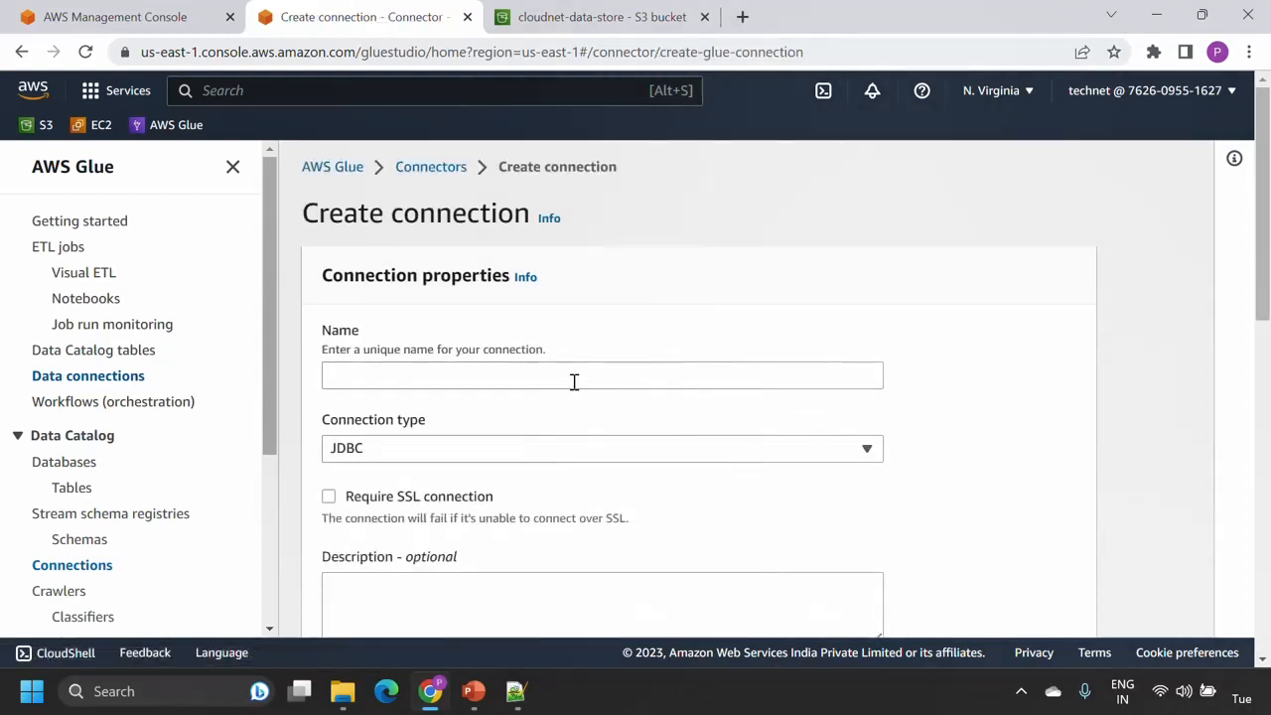
left_click(574, 382)
scroll(574, 381, "down", 2)
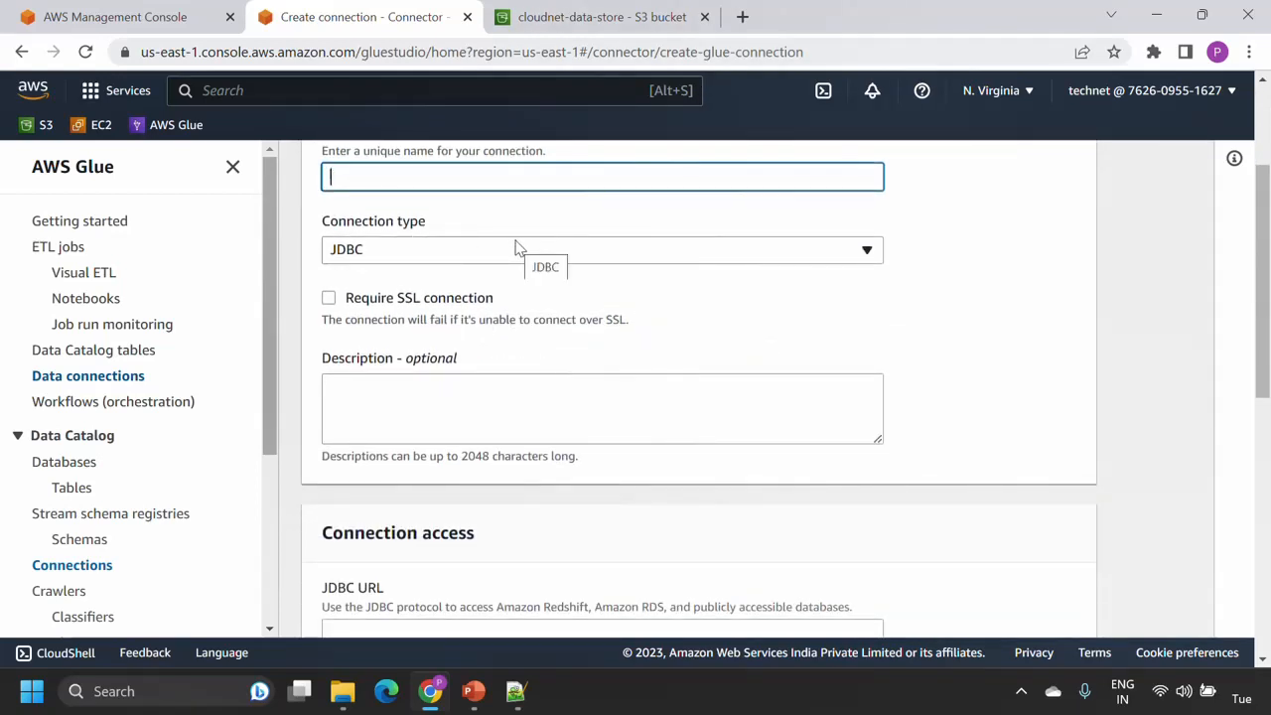
left_click(717, 261)
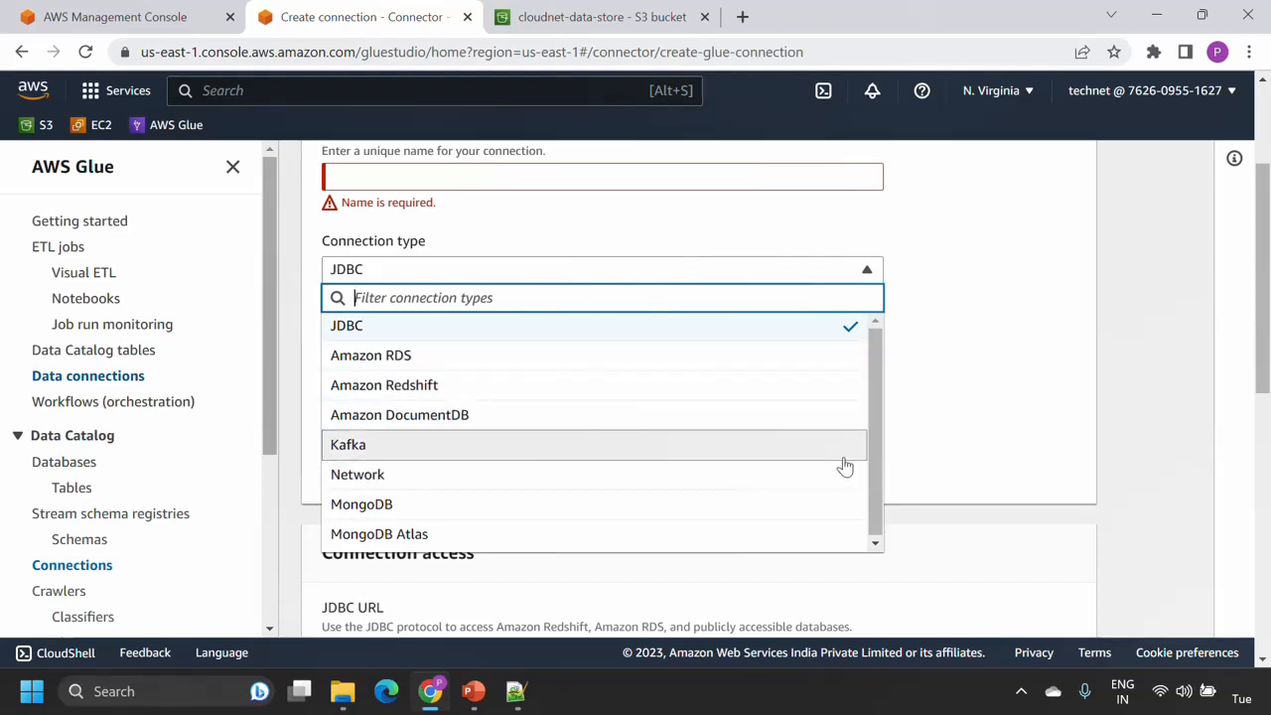
left_click(987, 431)
scroll(985, 408, "down", 2)
scroll(985, 389, "down", 3)
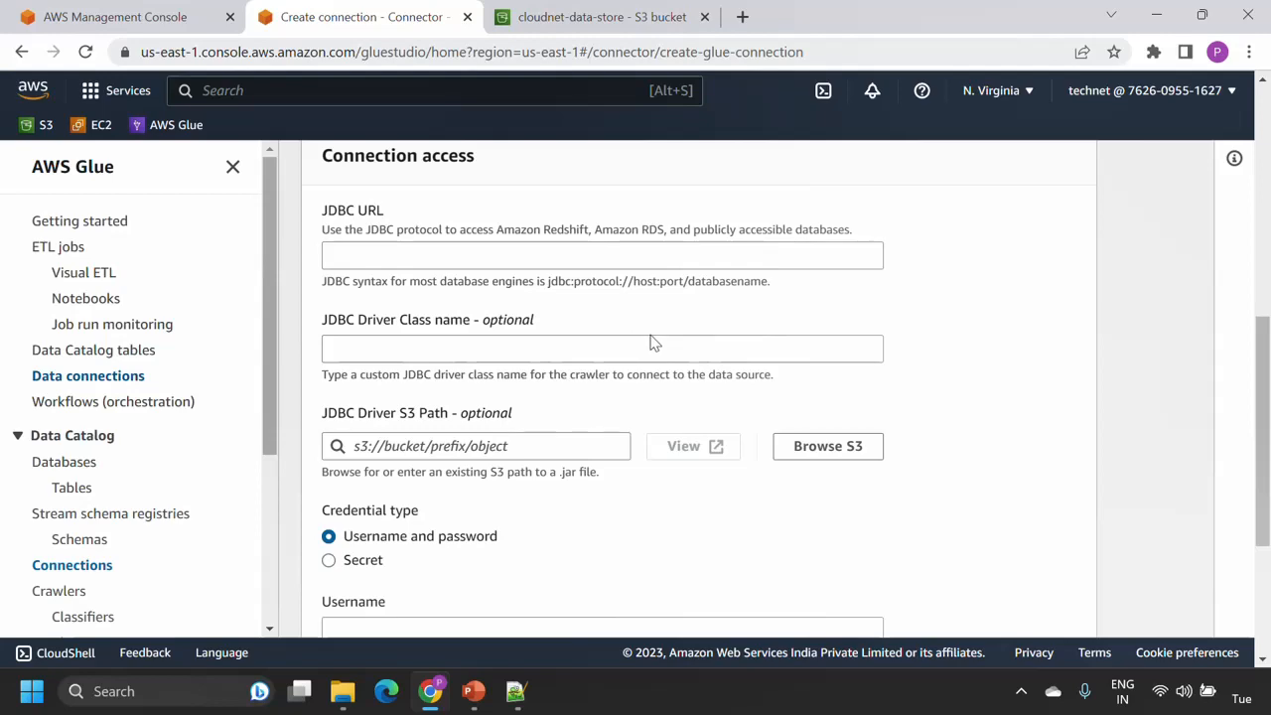
scroll(653, 341, "down", 3)
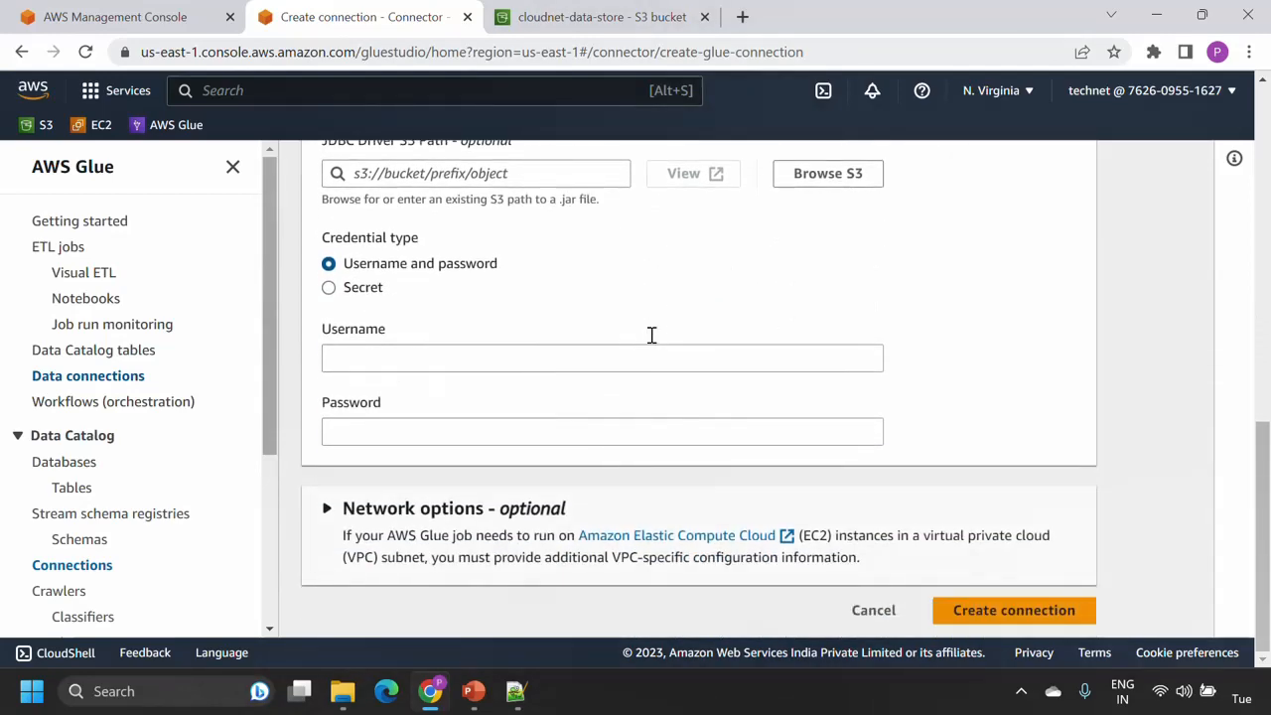
scroll(652, 338, "up", 10)
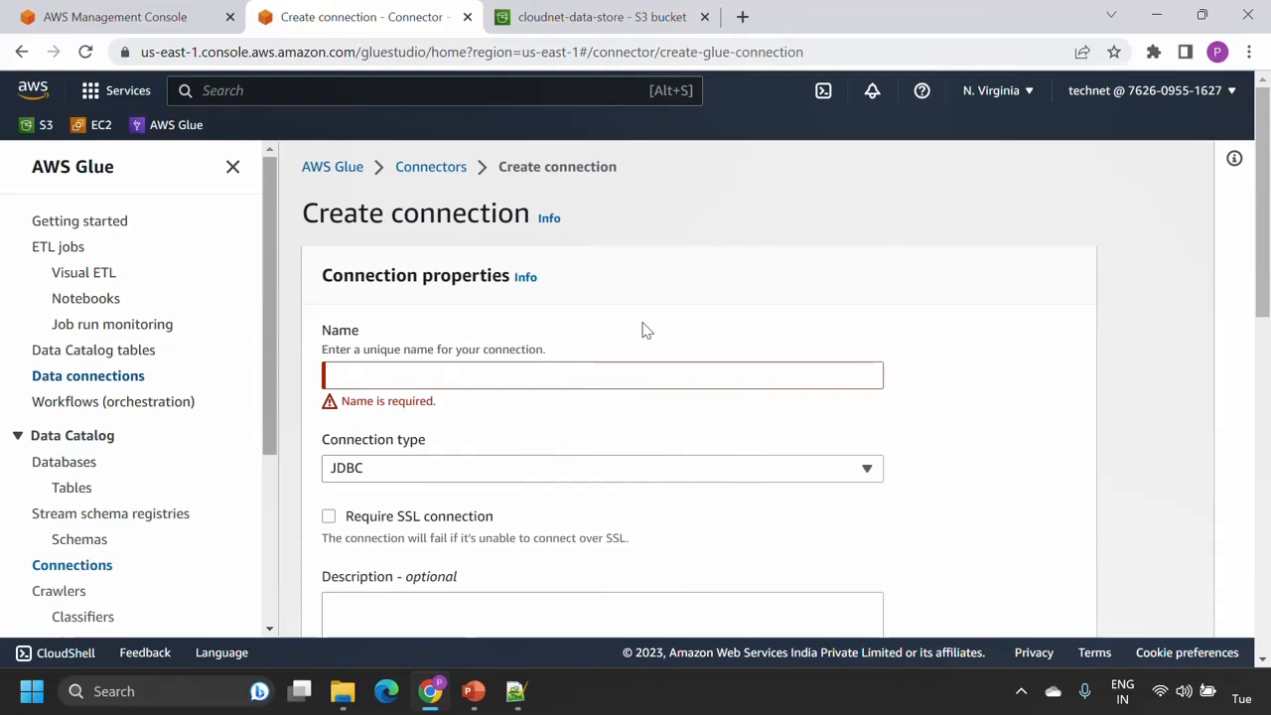
Return to the Connectors page, open the sales_db_conn connection, and examine its connection details
left_click(431, 167)
scroll(808, 391, "down", 2)
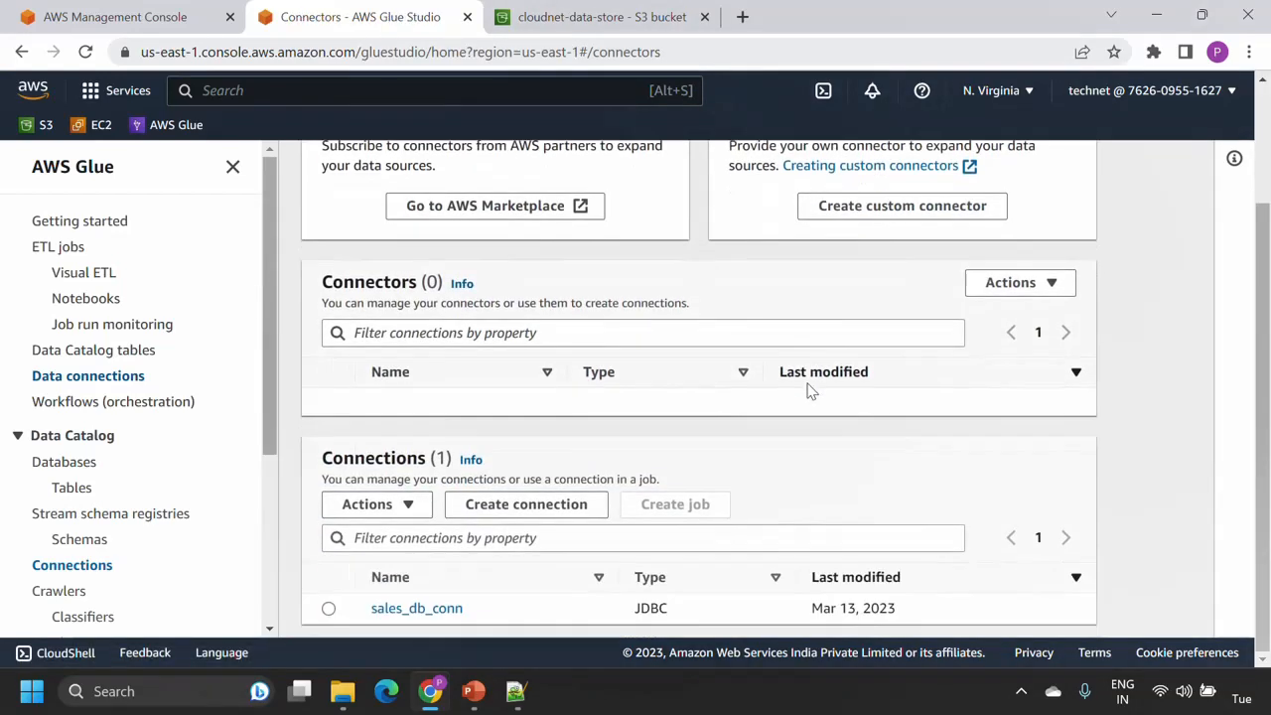
left_click(417, 609)
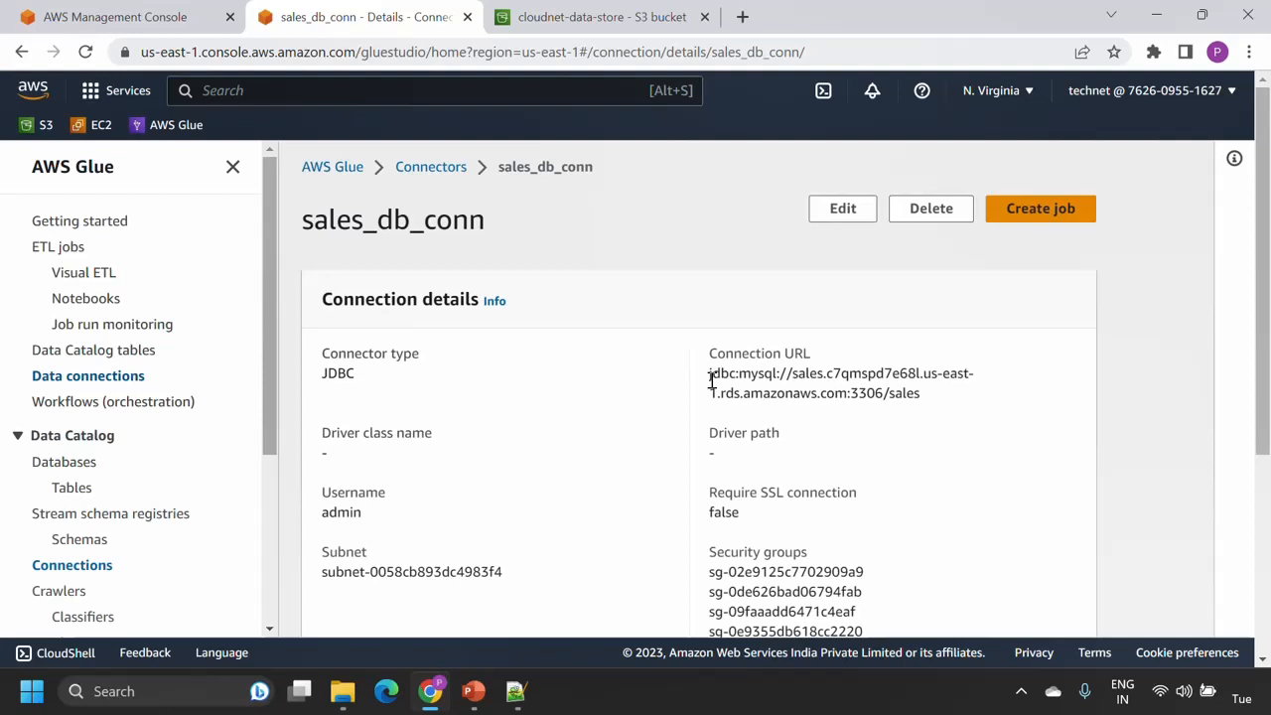
scroll(795, 378, "down", 1)
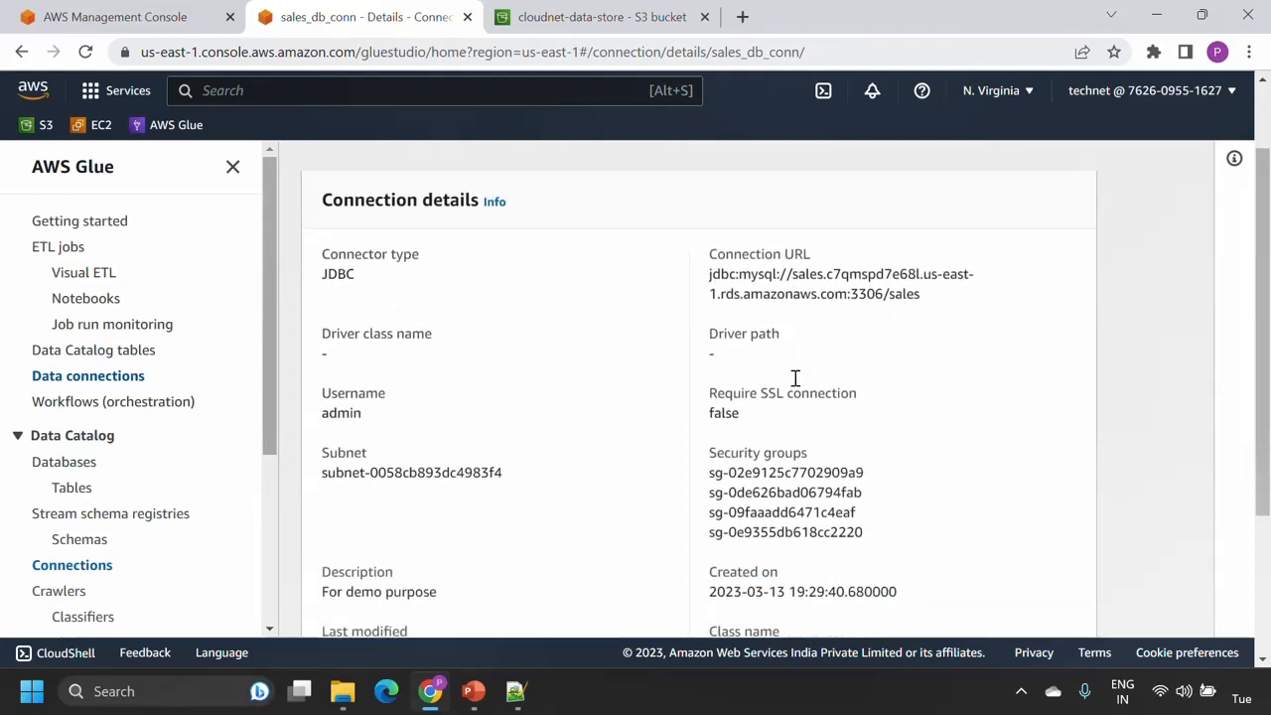
scroll(847, 452, "down", 2)
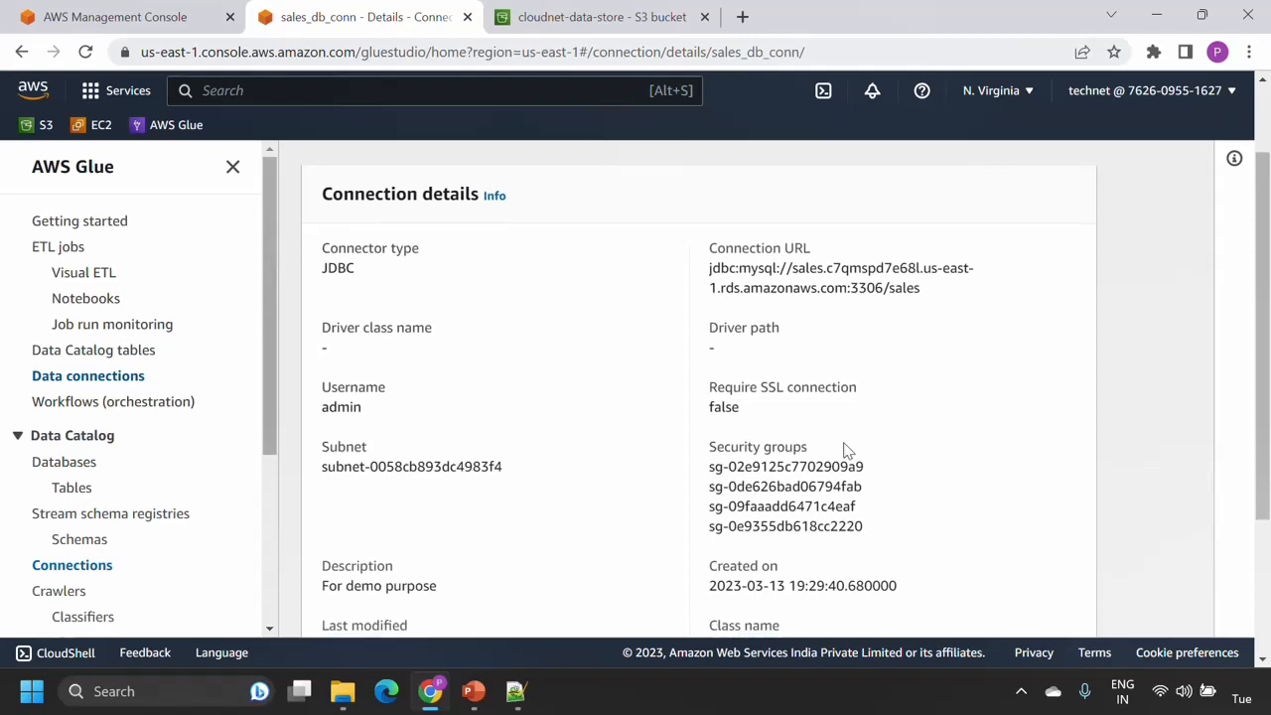
scroll(846, 452, "up", 1)
scroll(846, 452, "up", 2)
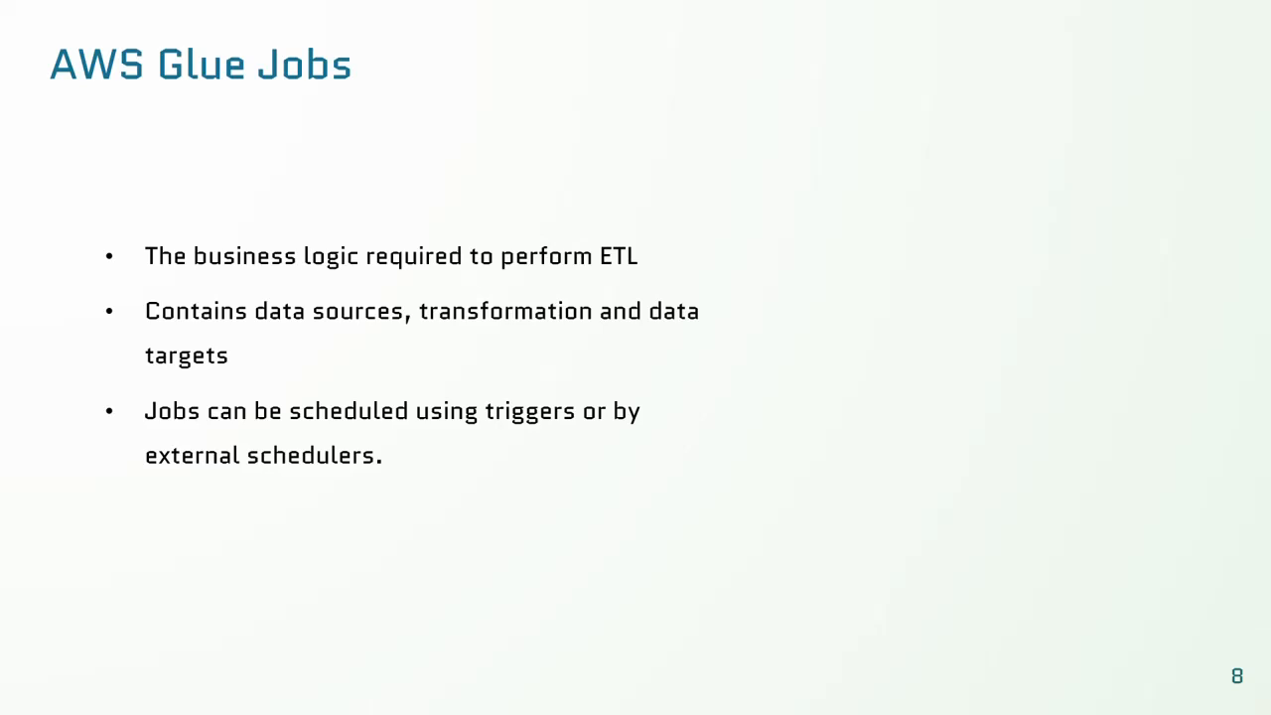
End the slide show, switch to the AWS Glue console in Chrome, and go to the ETL jobs page
key("Escape")
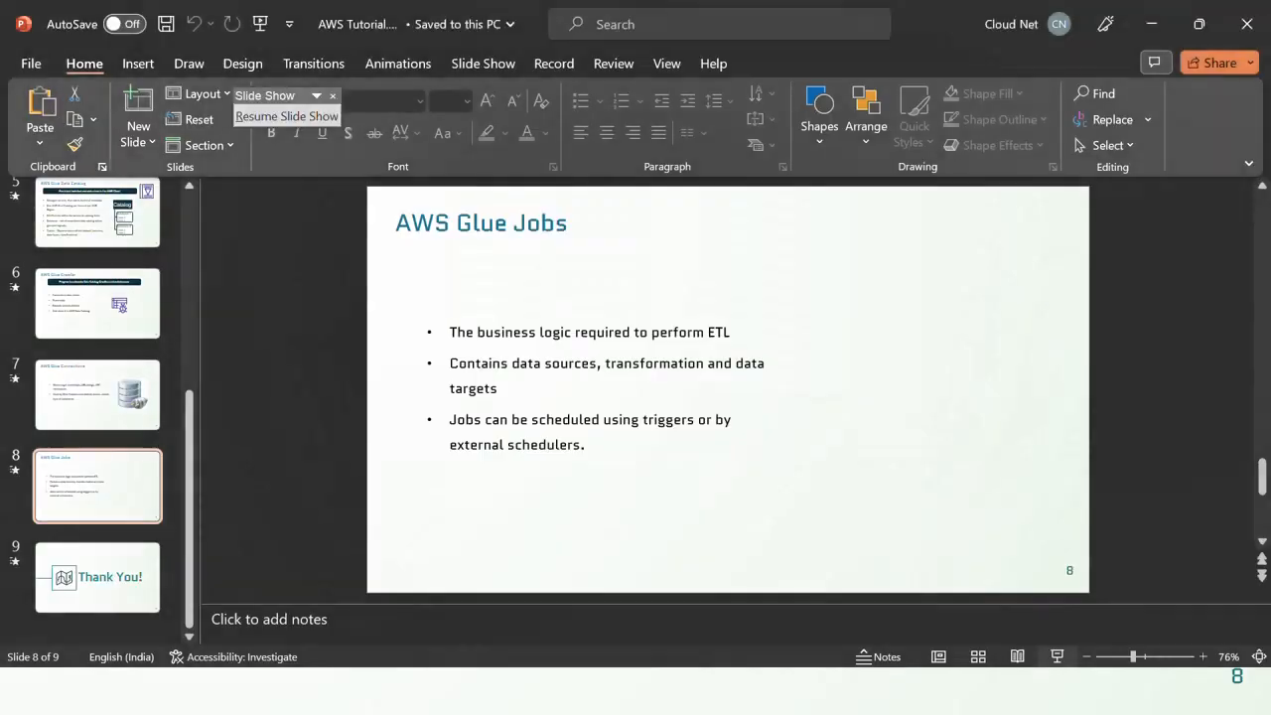
key("alt+Tab")
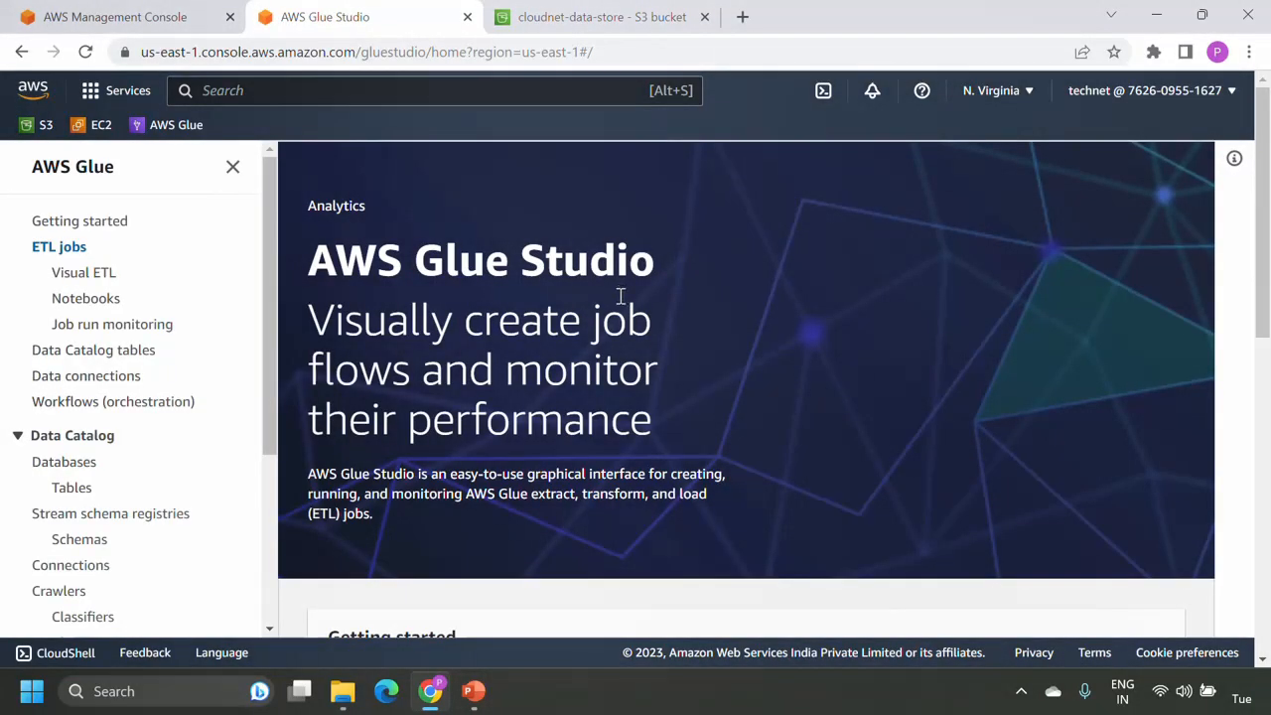
scroll(233, 367, "down", 2)
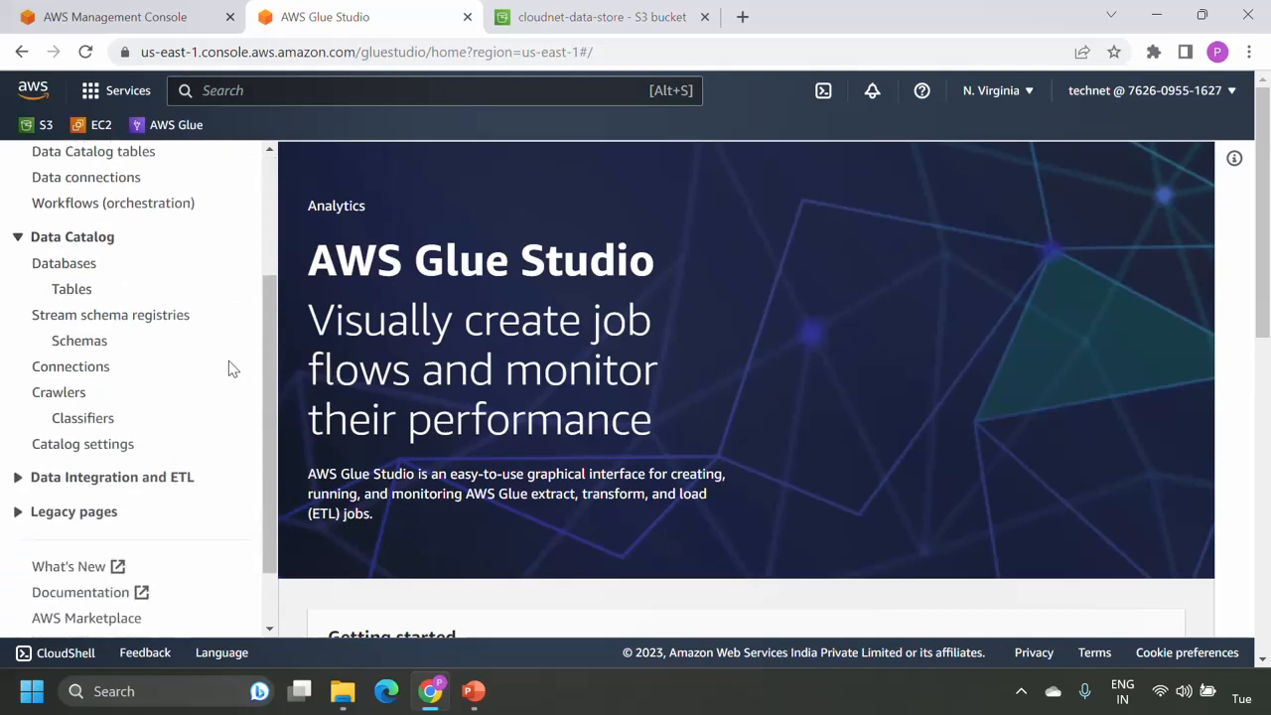
left_click(116, 487)
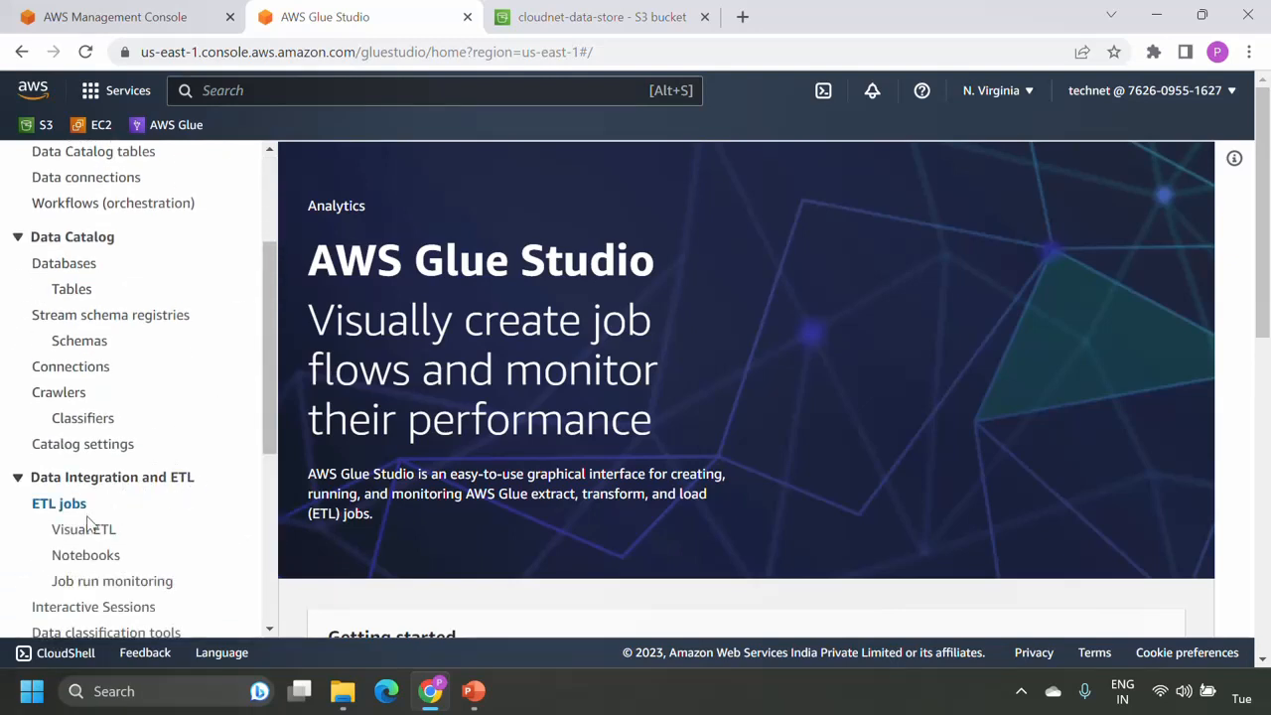
left_click(70, 508)
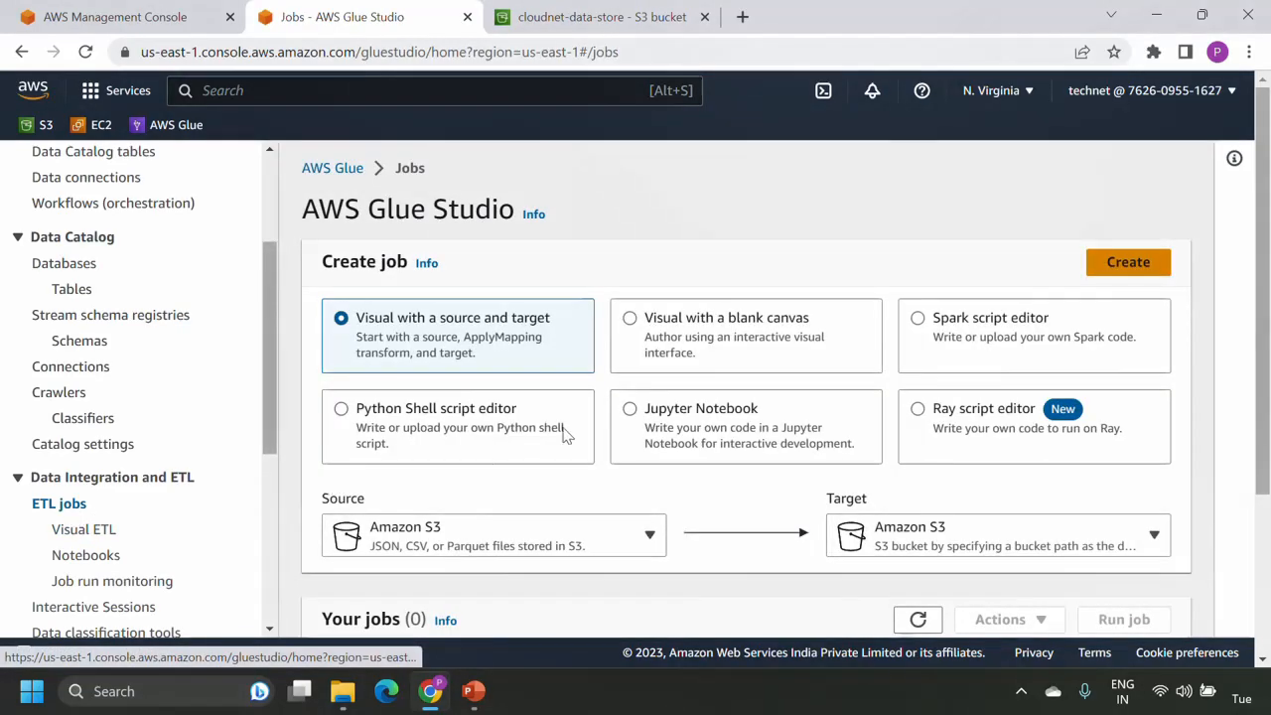
Review the job creation and target options, then create a visual job with Amazon S3 as both source and target
scroll(629, 395, "down", 2)
scroll(630, 393, "up", 2)
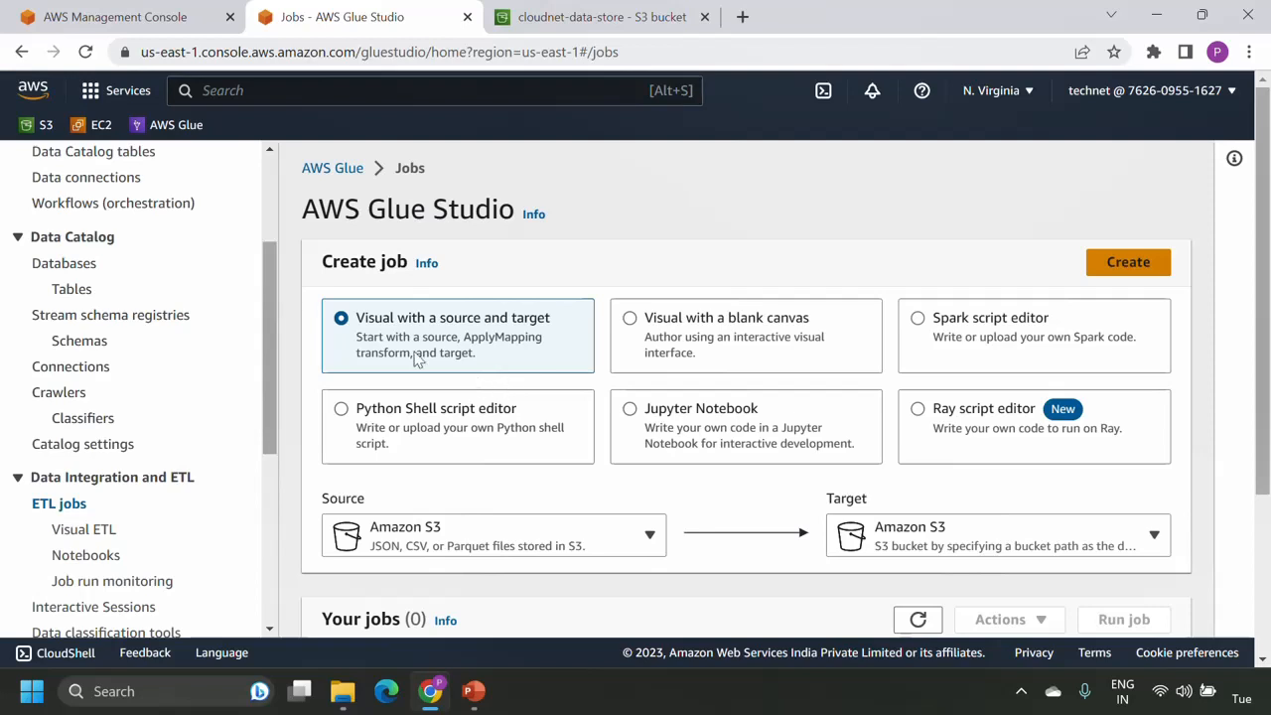
scroll(415, 360, "down", 2)
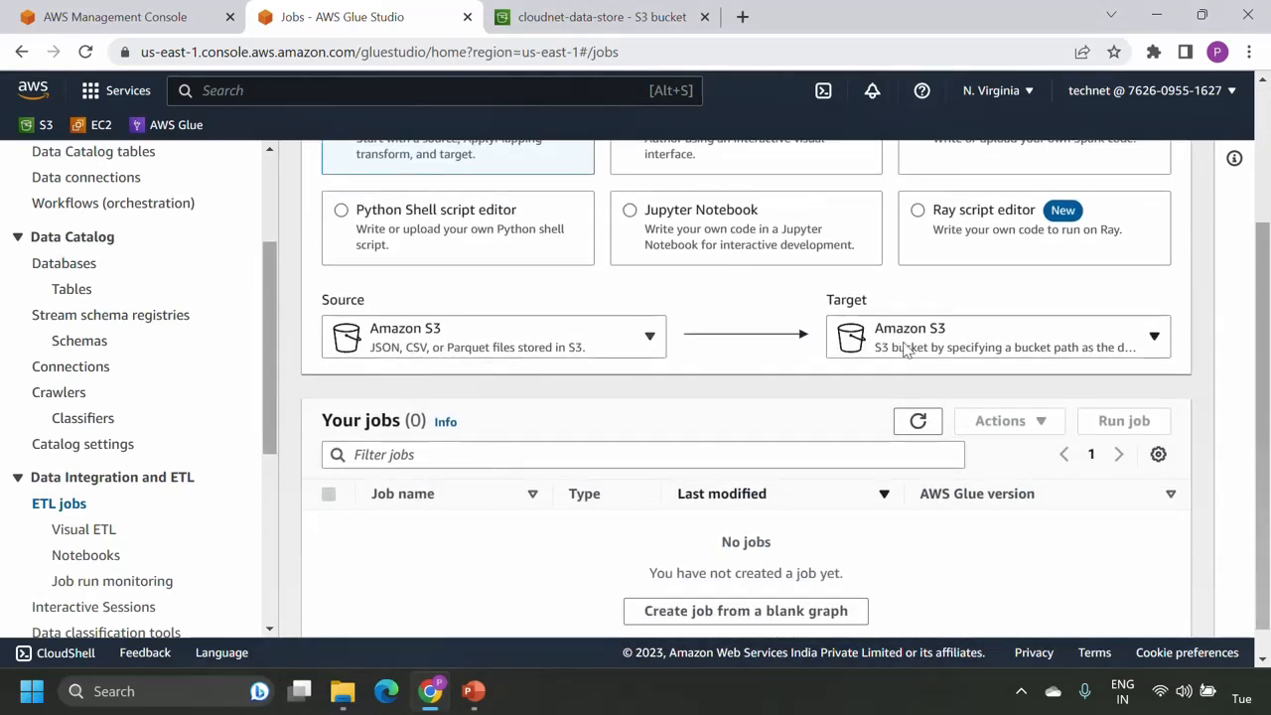
left_click(1032, 350)
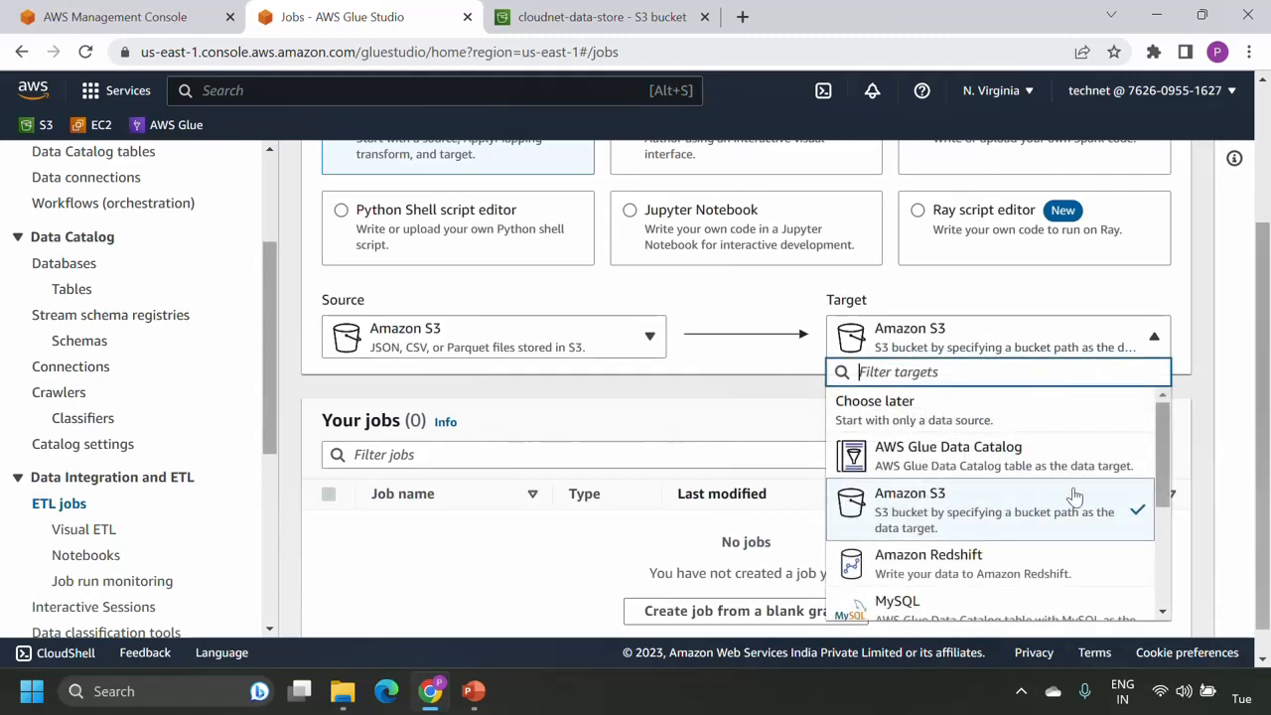
left_click(1174, 298)
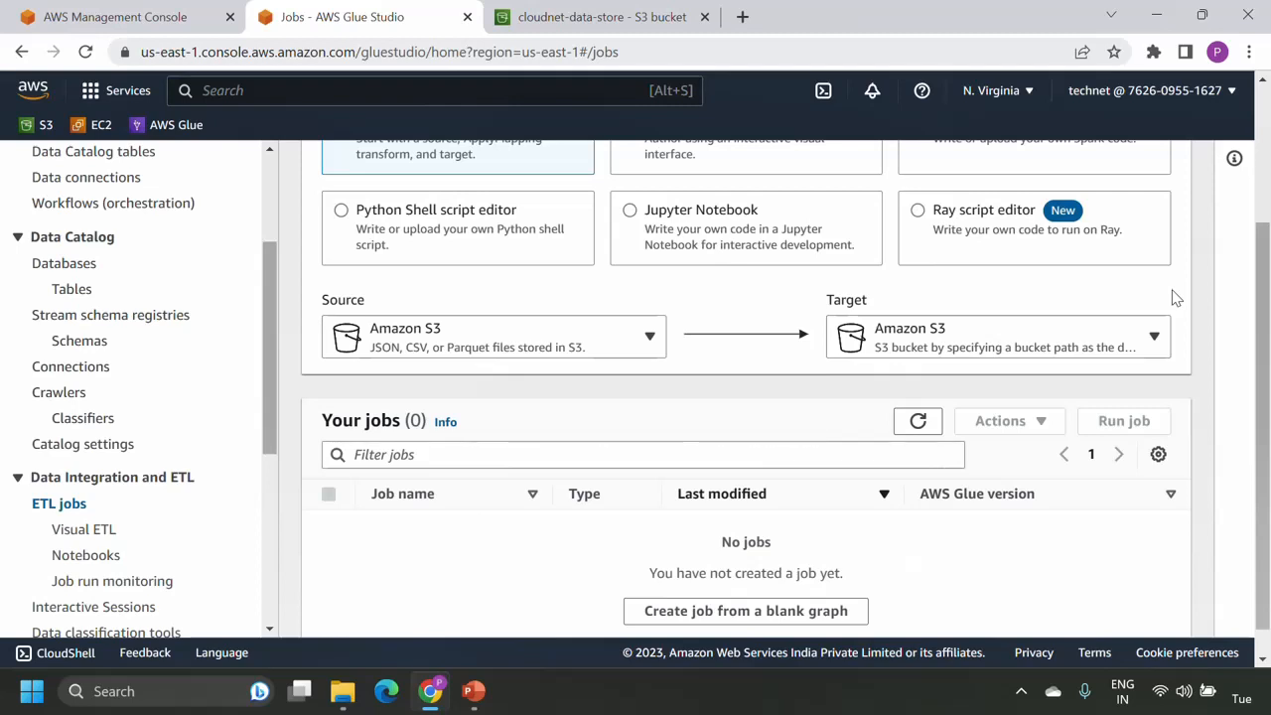
scroll(1175, 298, "up", 2)
left_click(1132, 264)
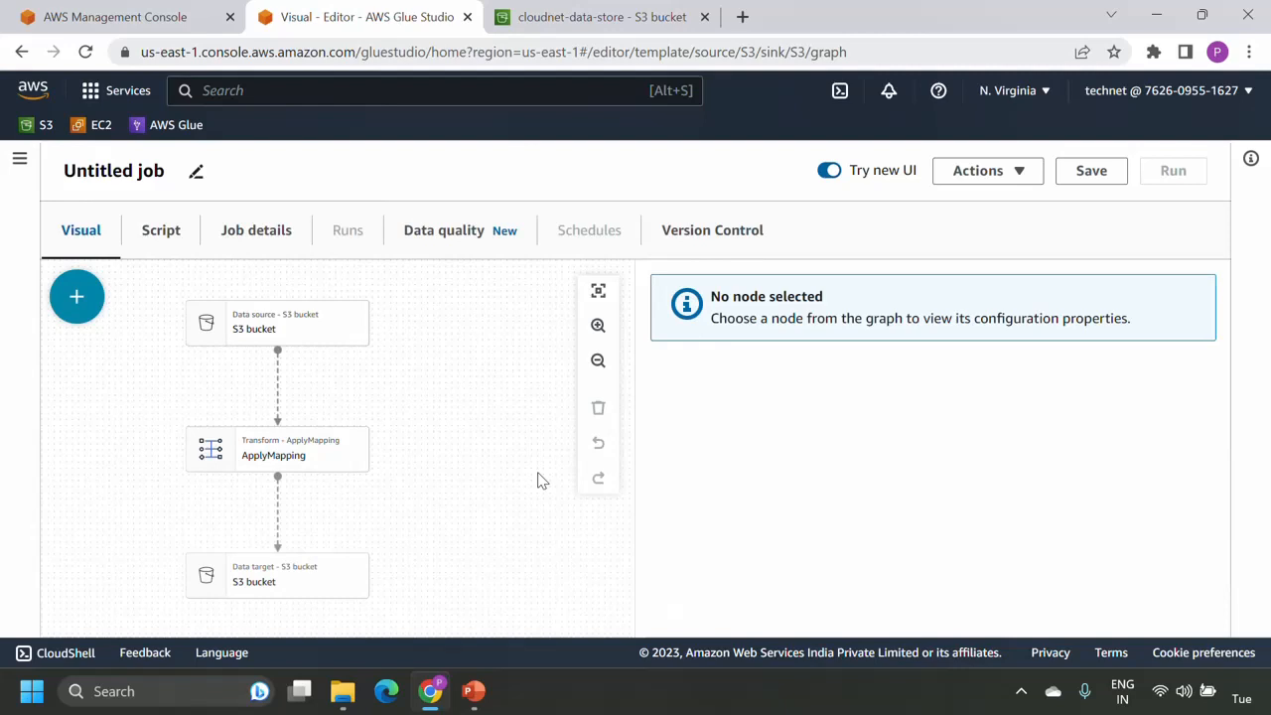
Rename the untitled job as Sales_ETL_Process
left_click(176, 174)
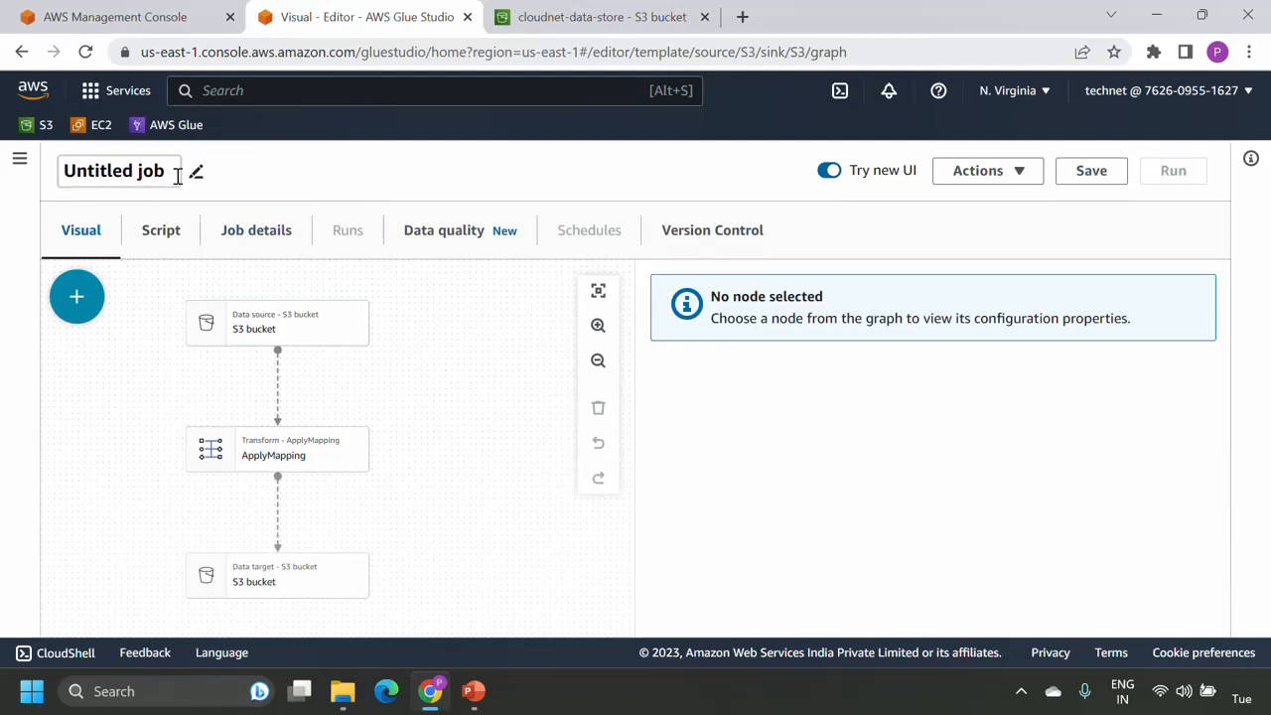
left_click_drag(176, 176, 61, 176)
type("Sales")
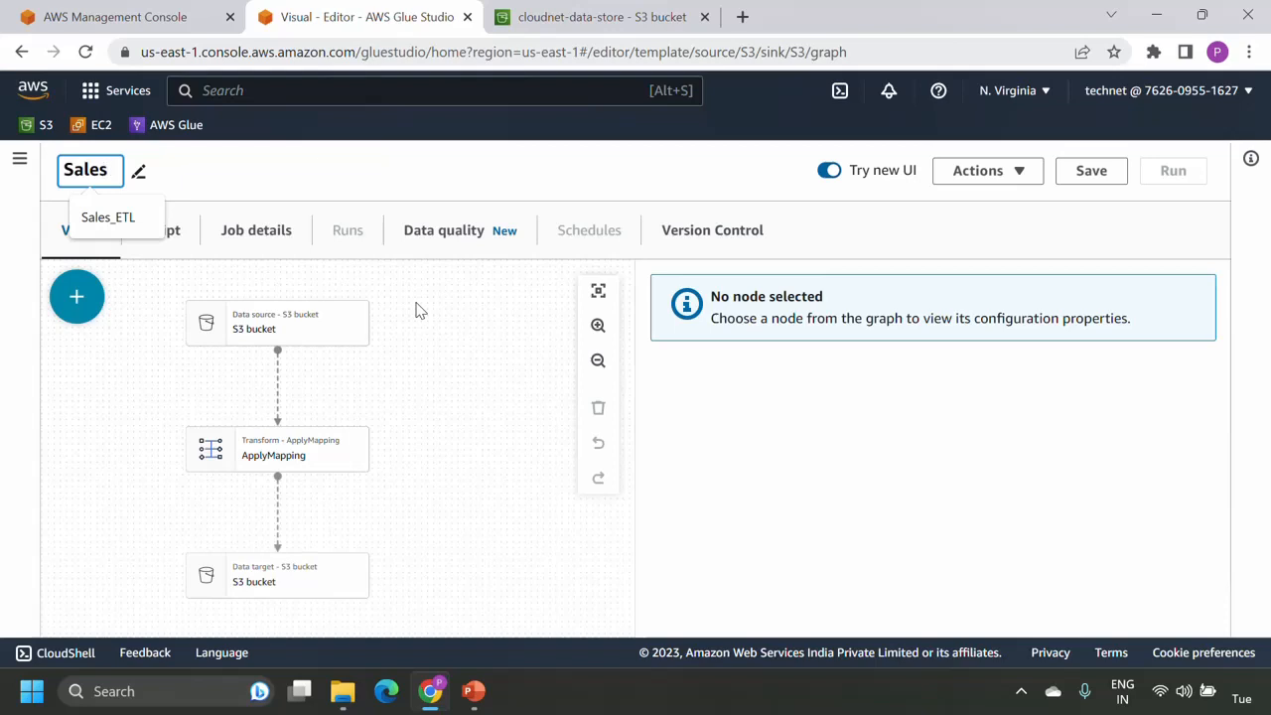
type("_")
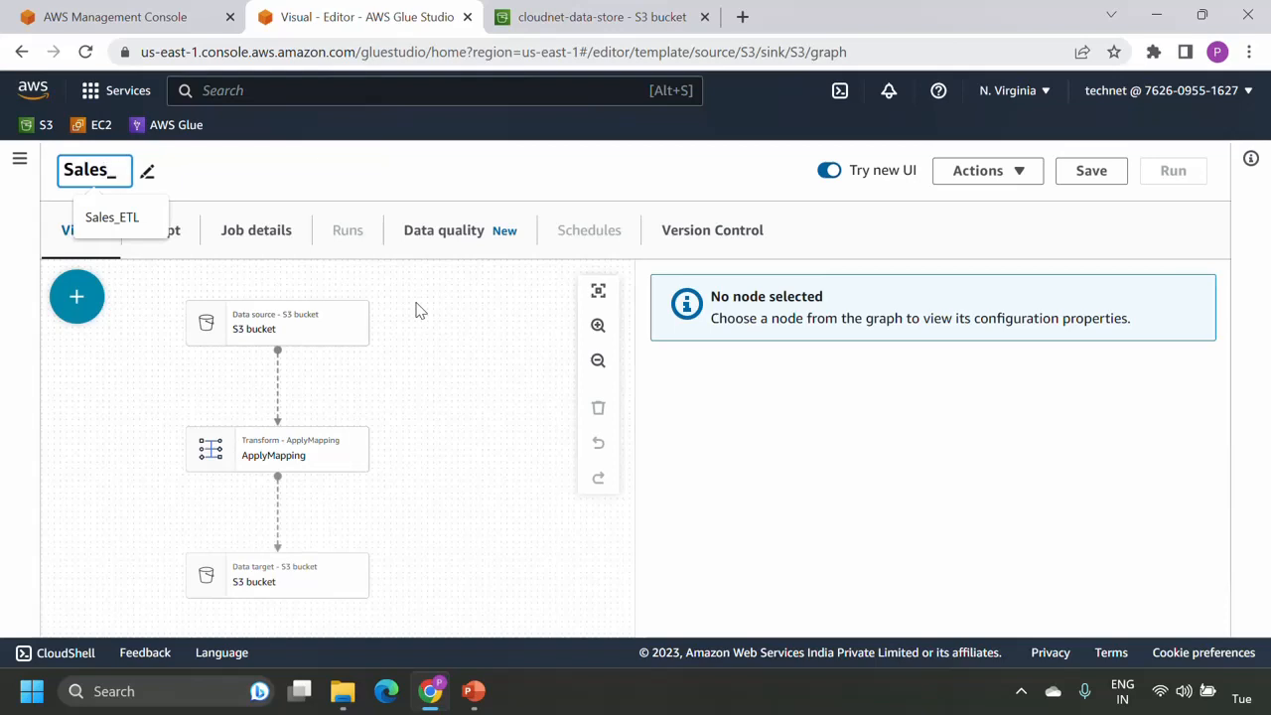
type("ETL_Process")
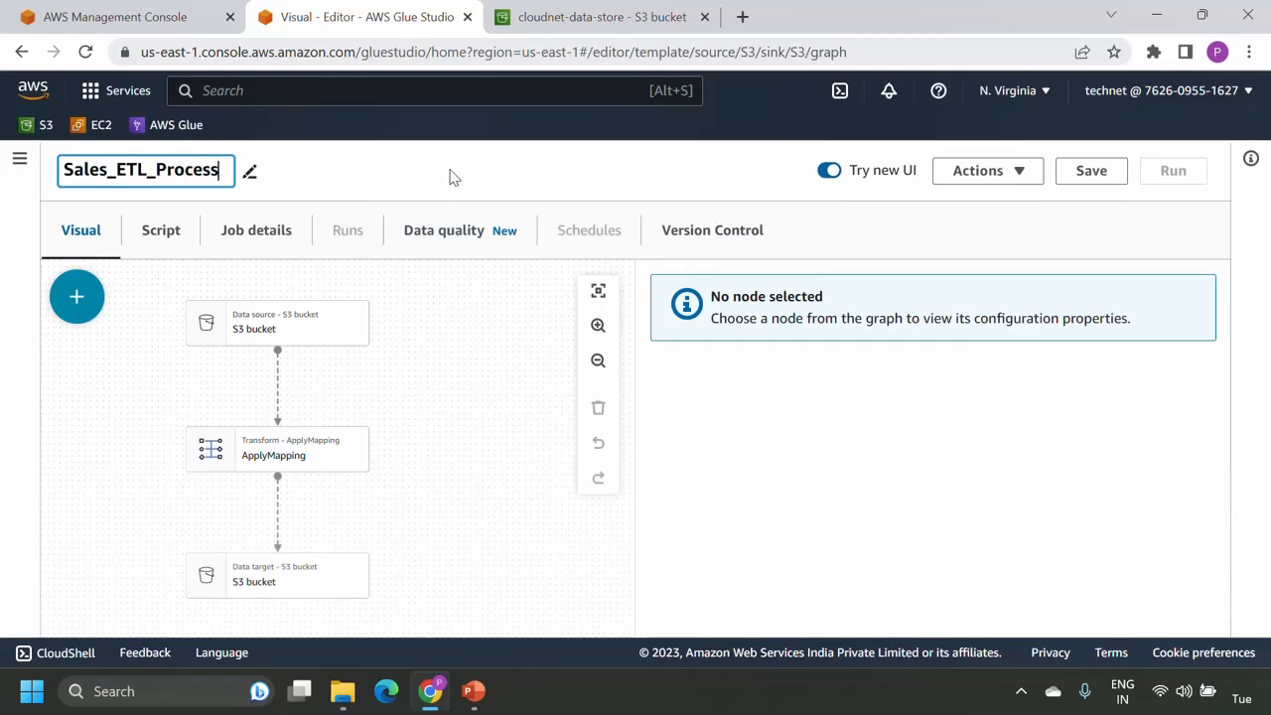
left_click(484, 169)
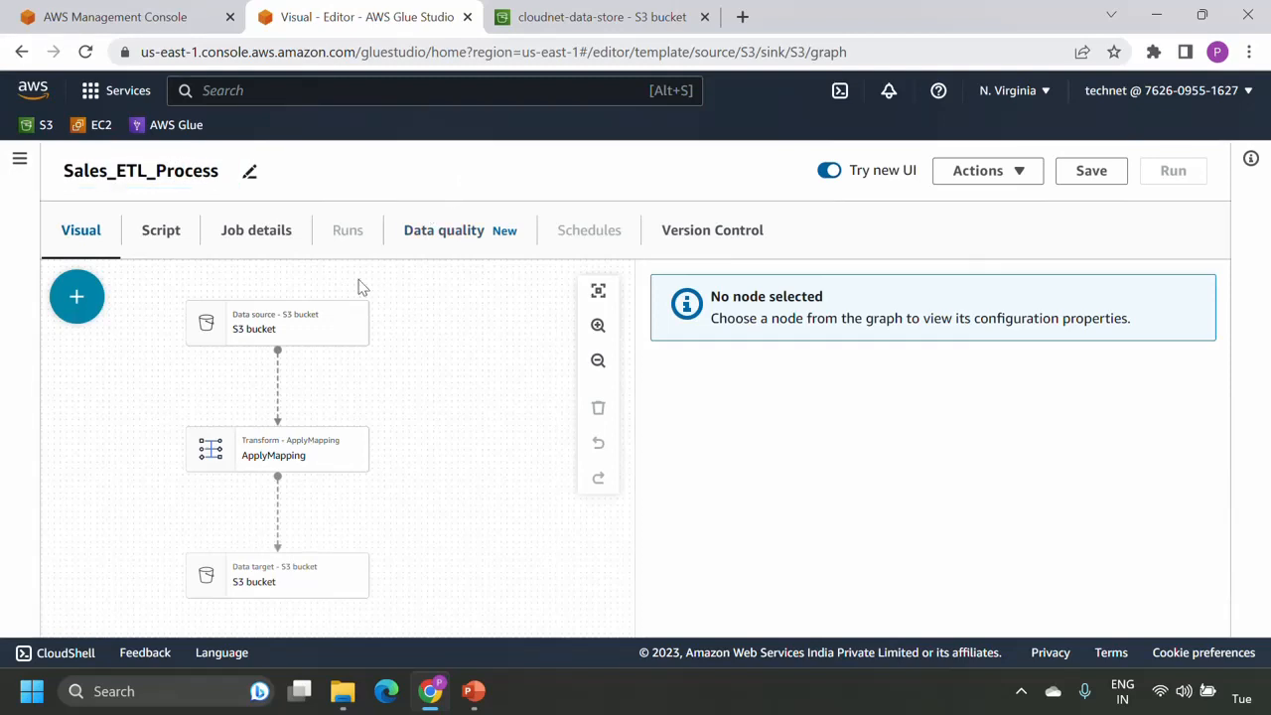
Assign the glue-demo-role IAM role to the job in its job details
left_click(273, 246)
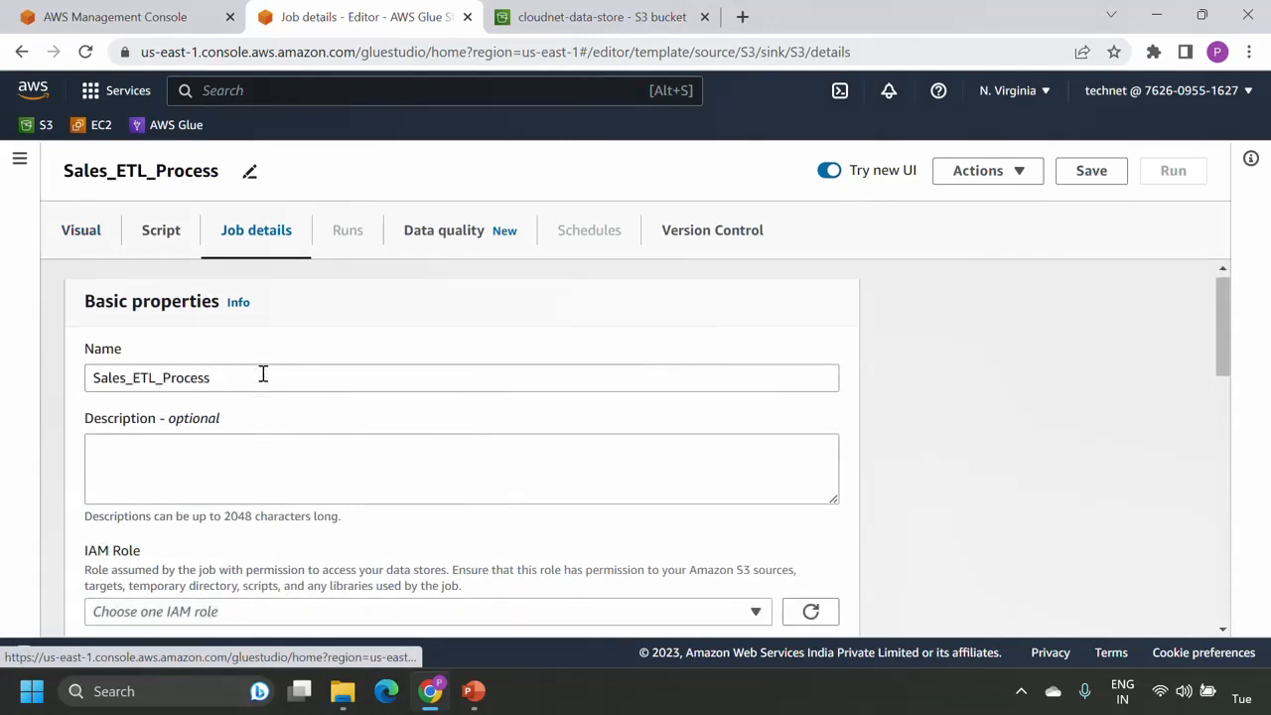
scroll(264, 374, "down", 1)
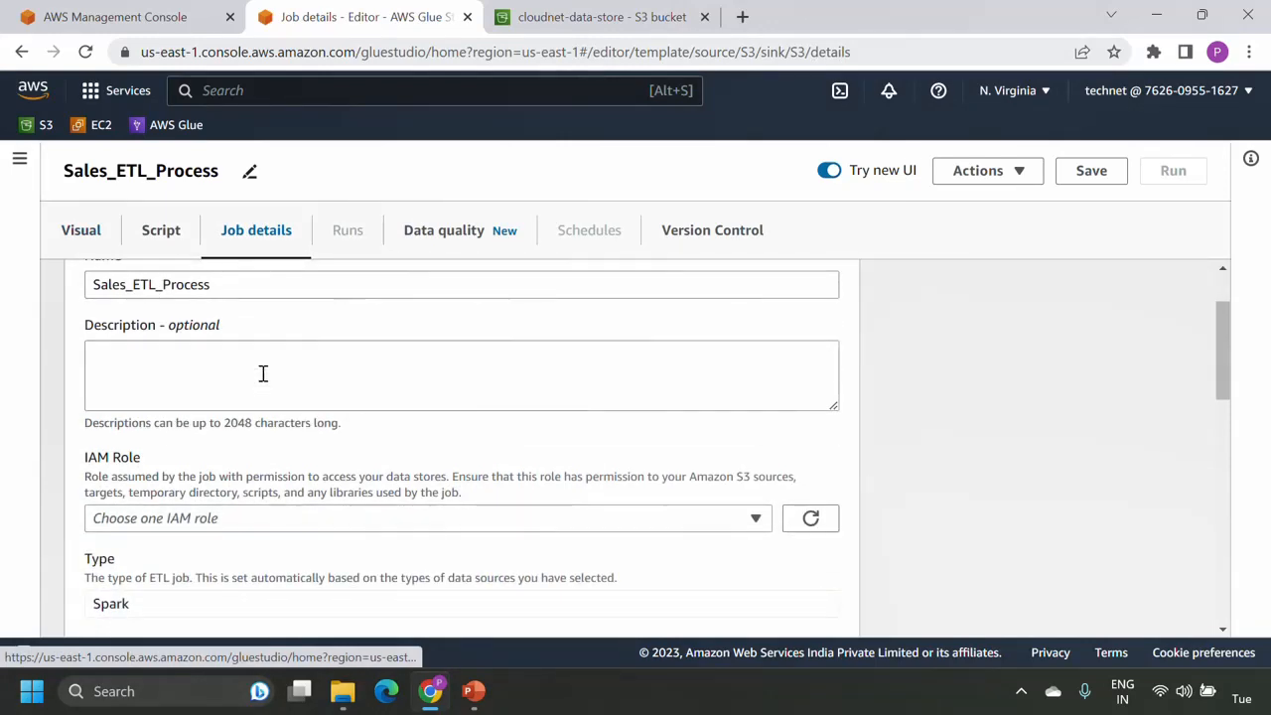
scroll(263, 373, "down", 2)
scroll(264, 373, "up", 1)
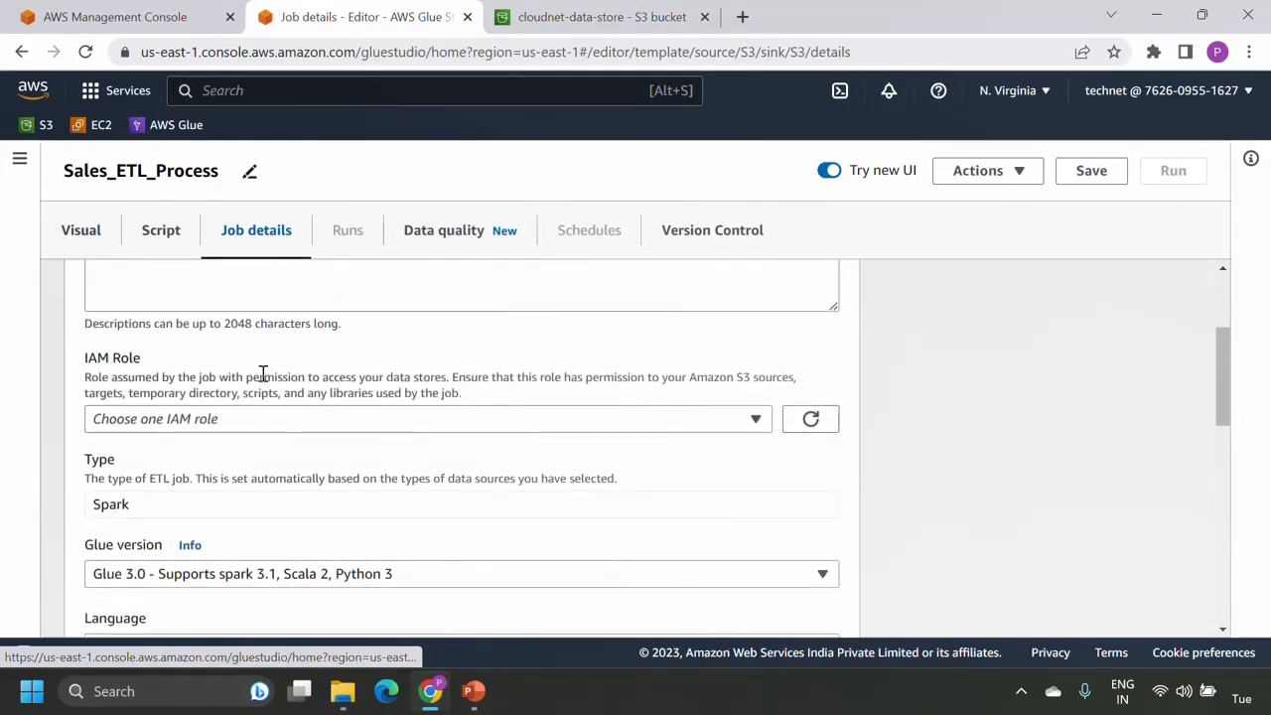
left_click(301, 429)
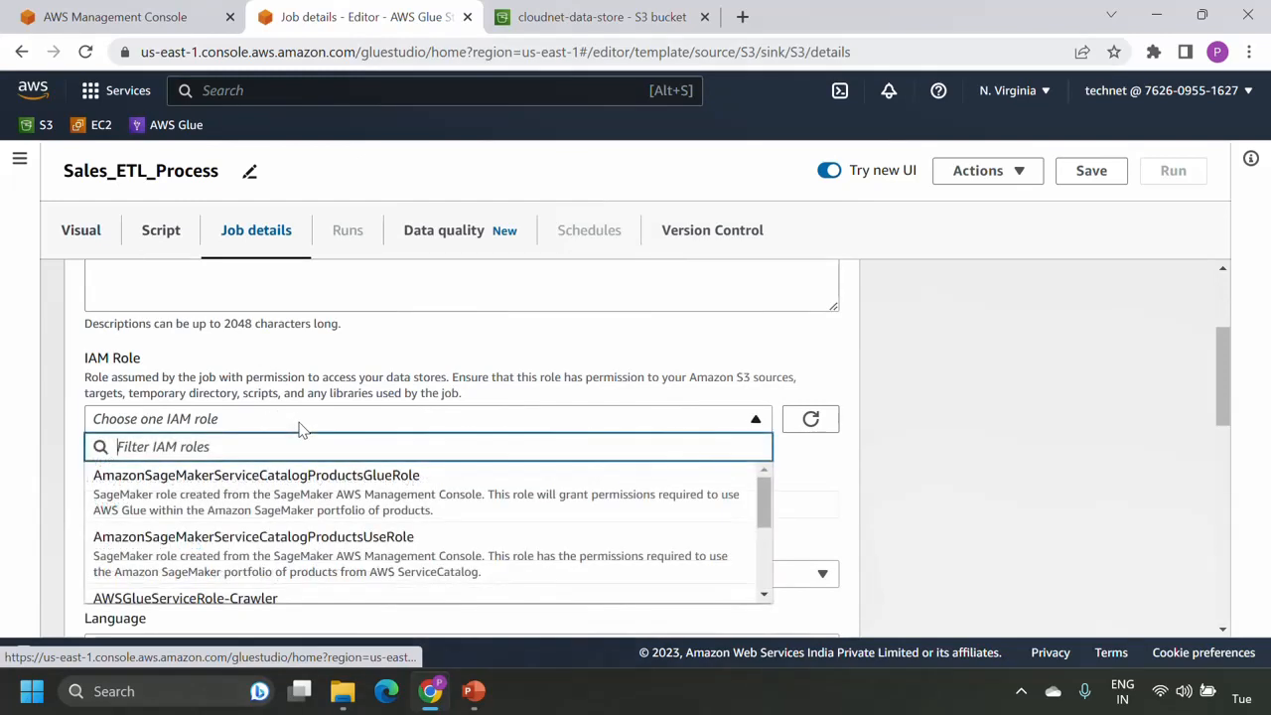
type("demo")
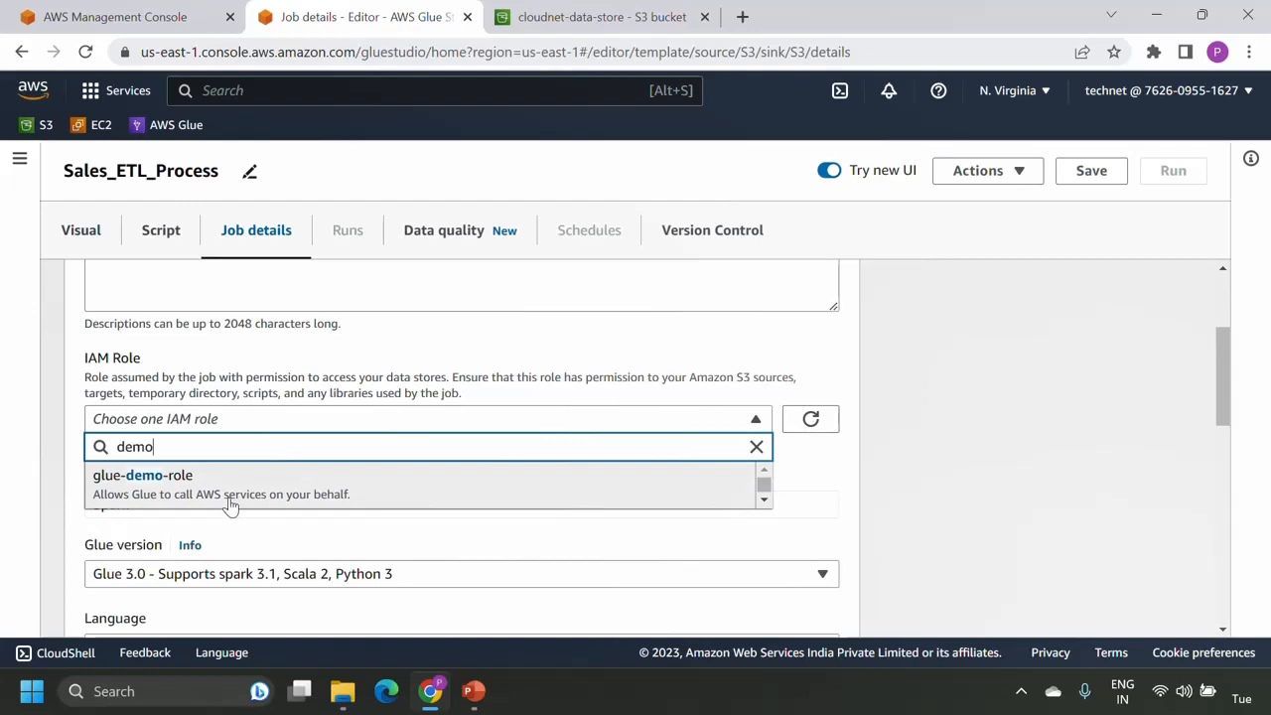
left_click(233, 492)
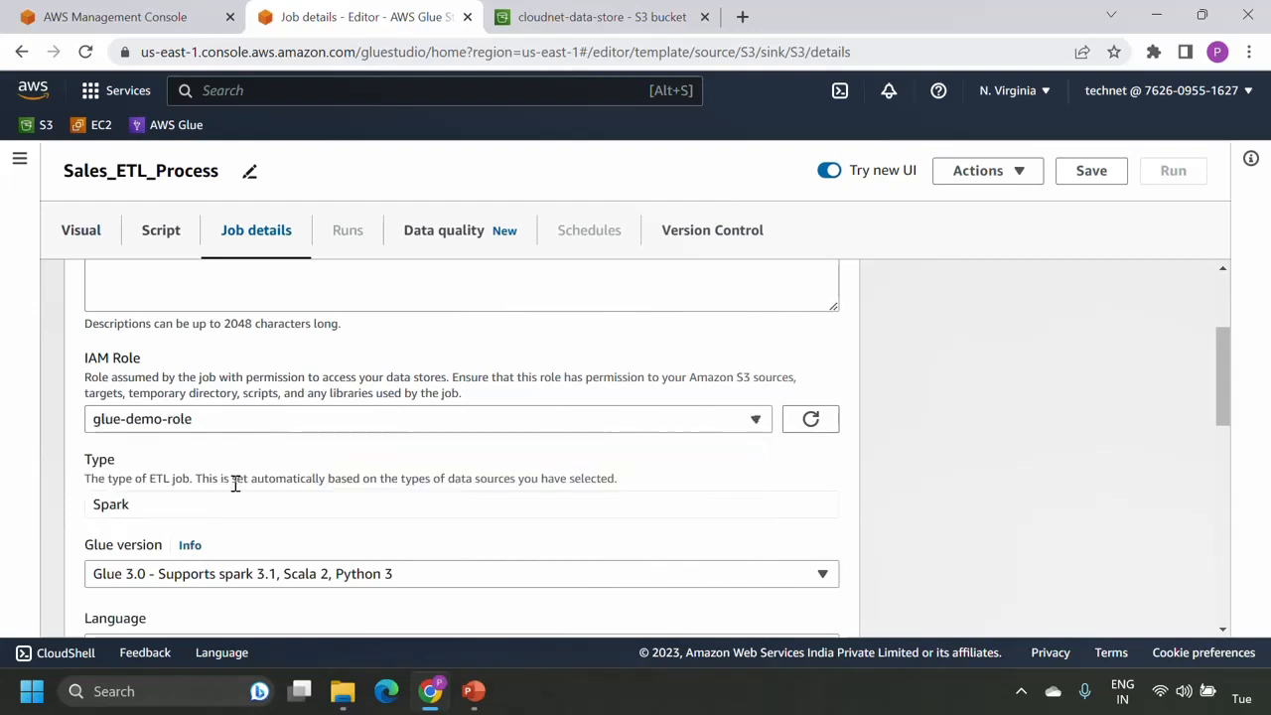
Review the Glue version, language and worker type, and set the requested number of workers to 2
scroll(308, 476, "down", 1)
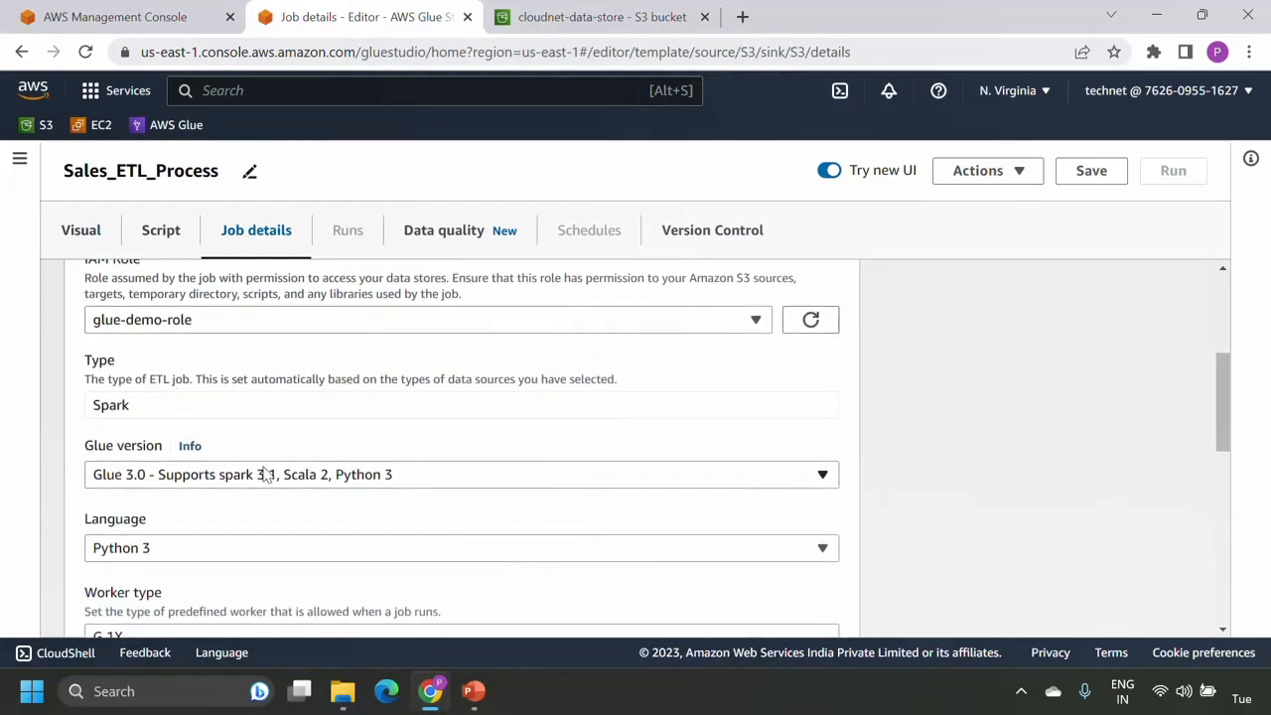
scroll(266, 475, "down", 1)
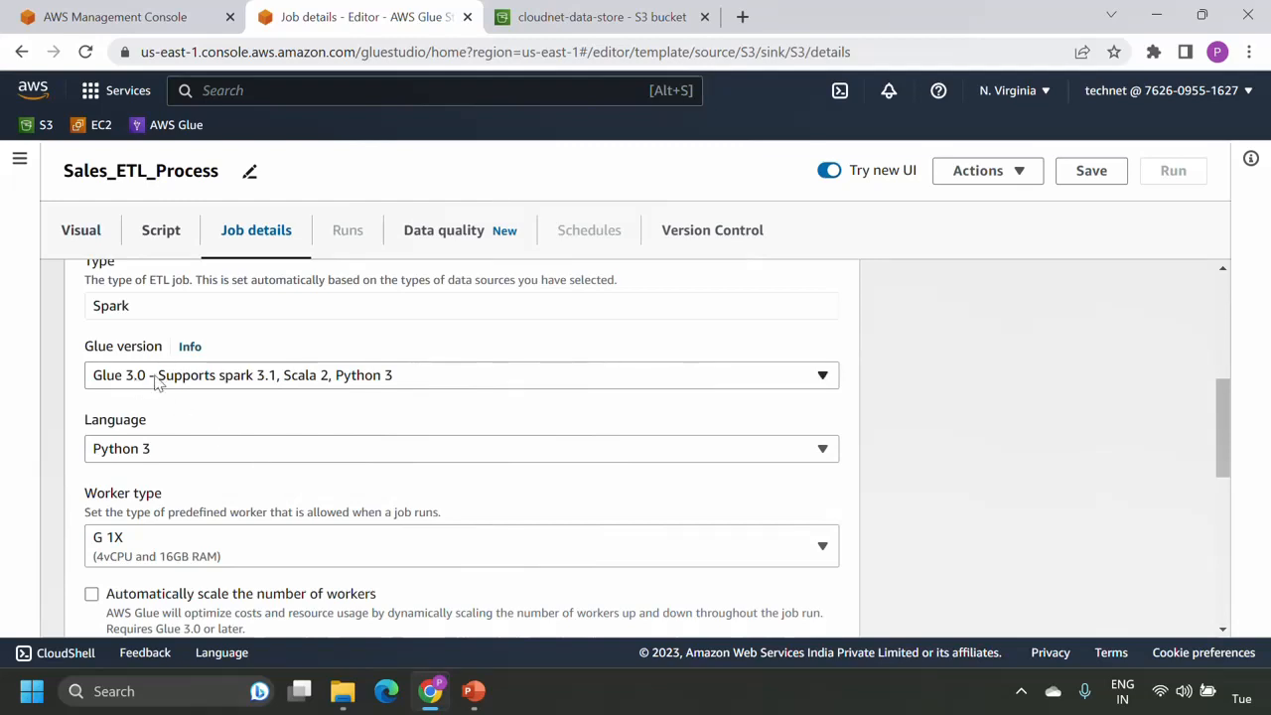
scroll(336, 487, "down", 1)
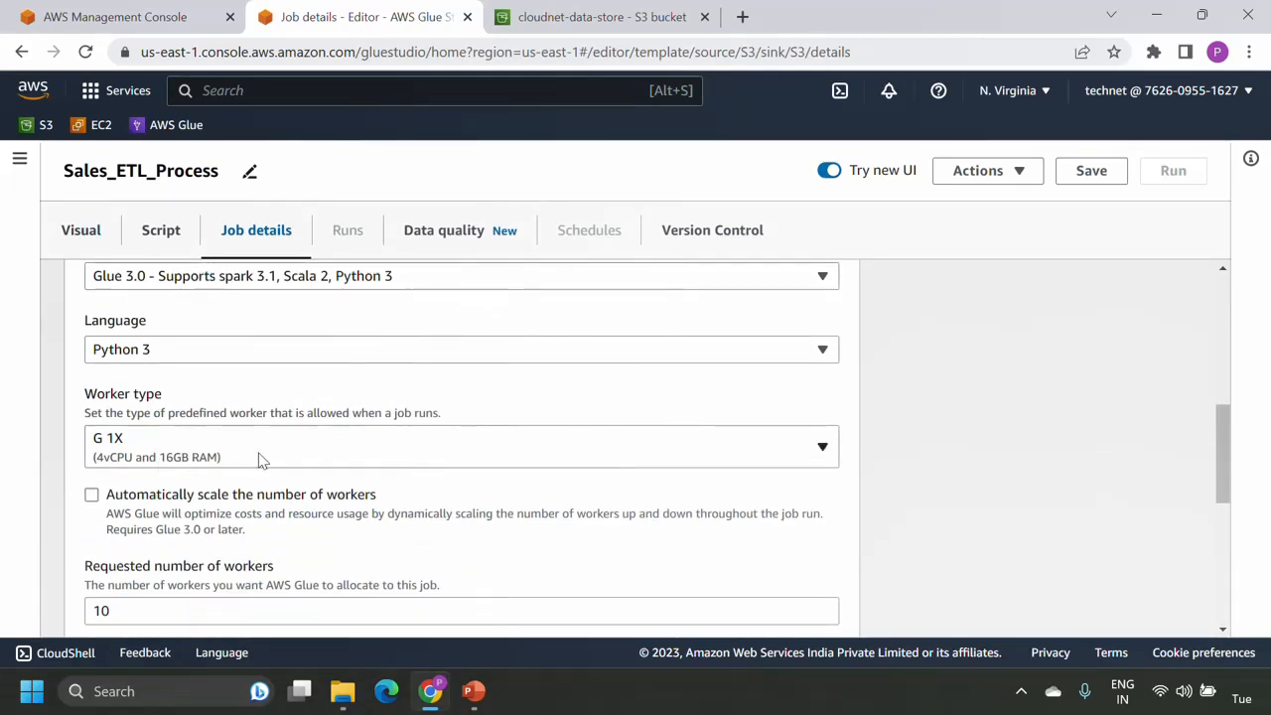
scroll(262, 461, "down", 1)
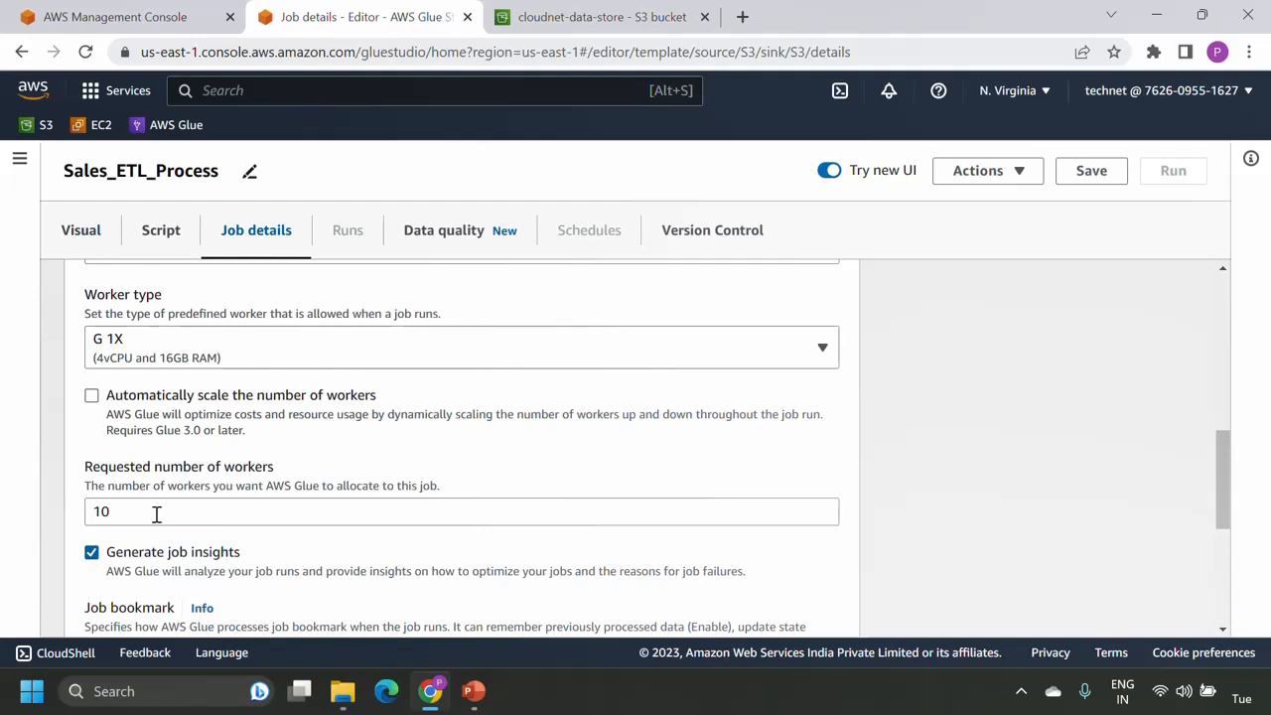
left_click_drag(156, 513, 63, 513)
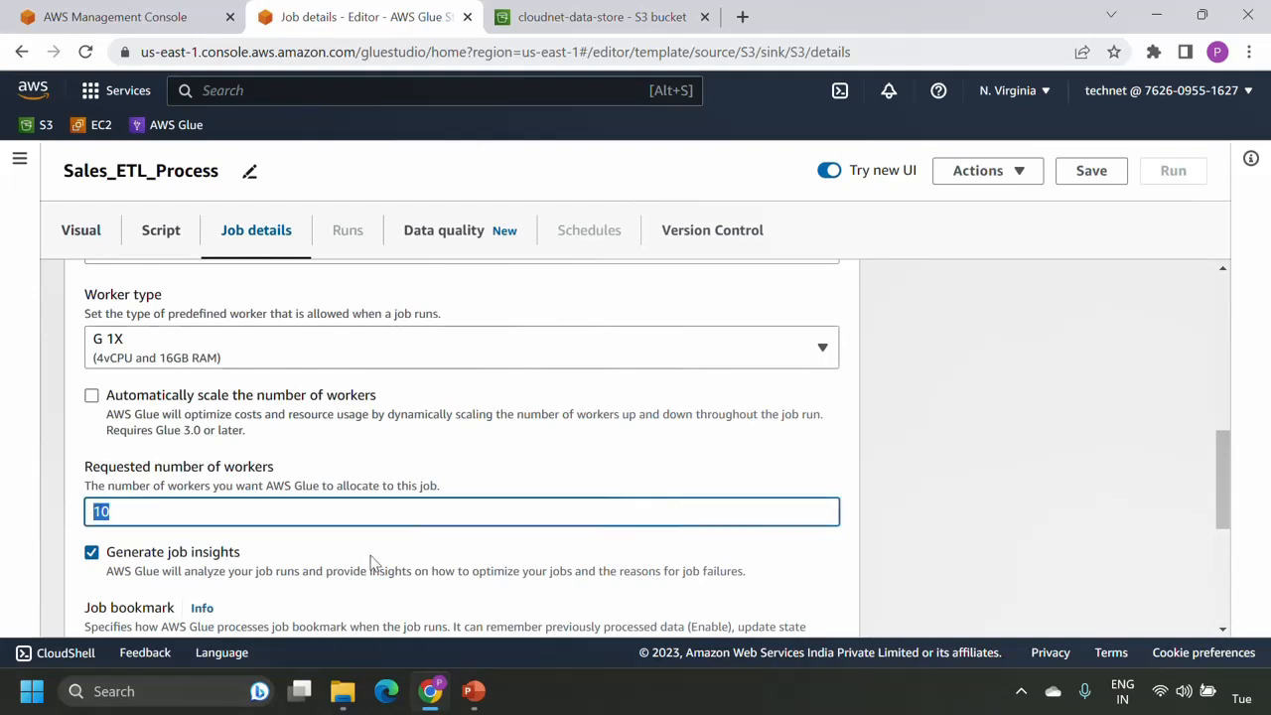
type("2")
Expand the job's advanced properties and set the script path to the scripts/ folder of the cloudnet-data-store bucket
scroll(405, 472, "down", 2)
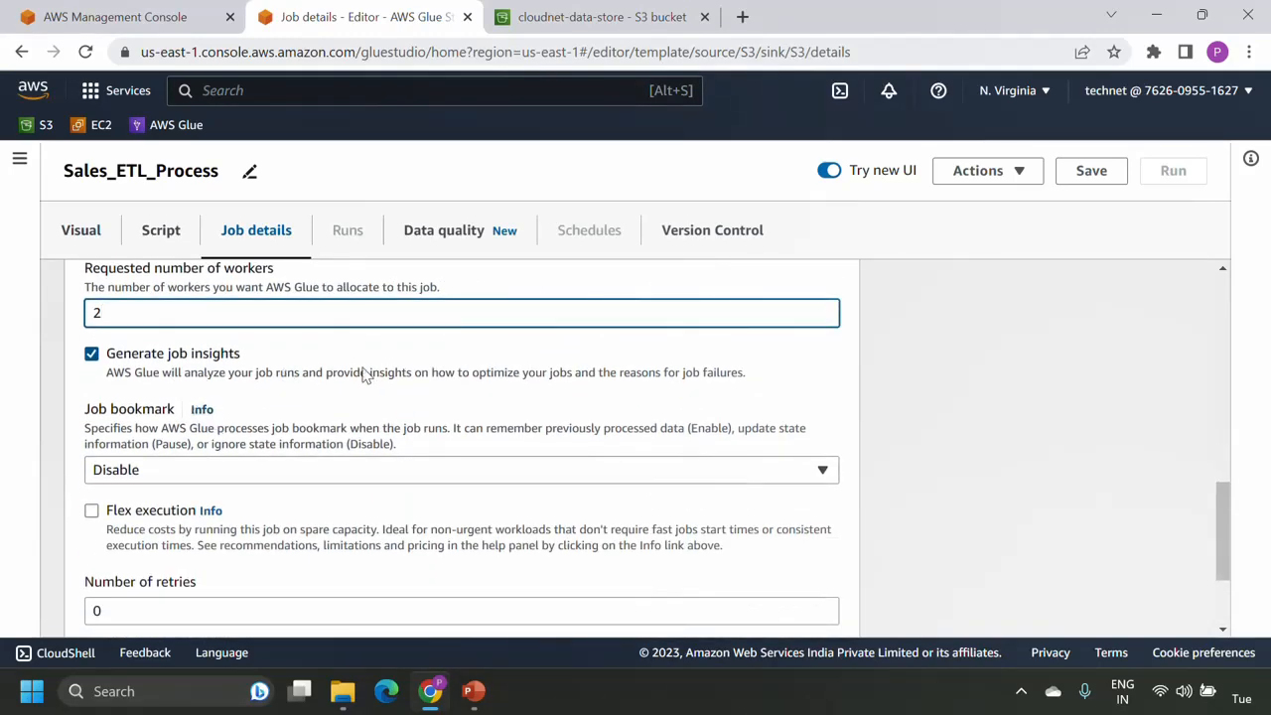
scroll(369, 375, "down", 2)
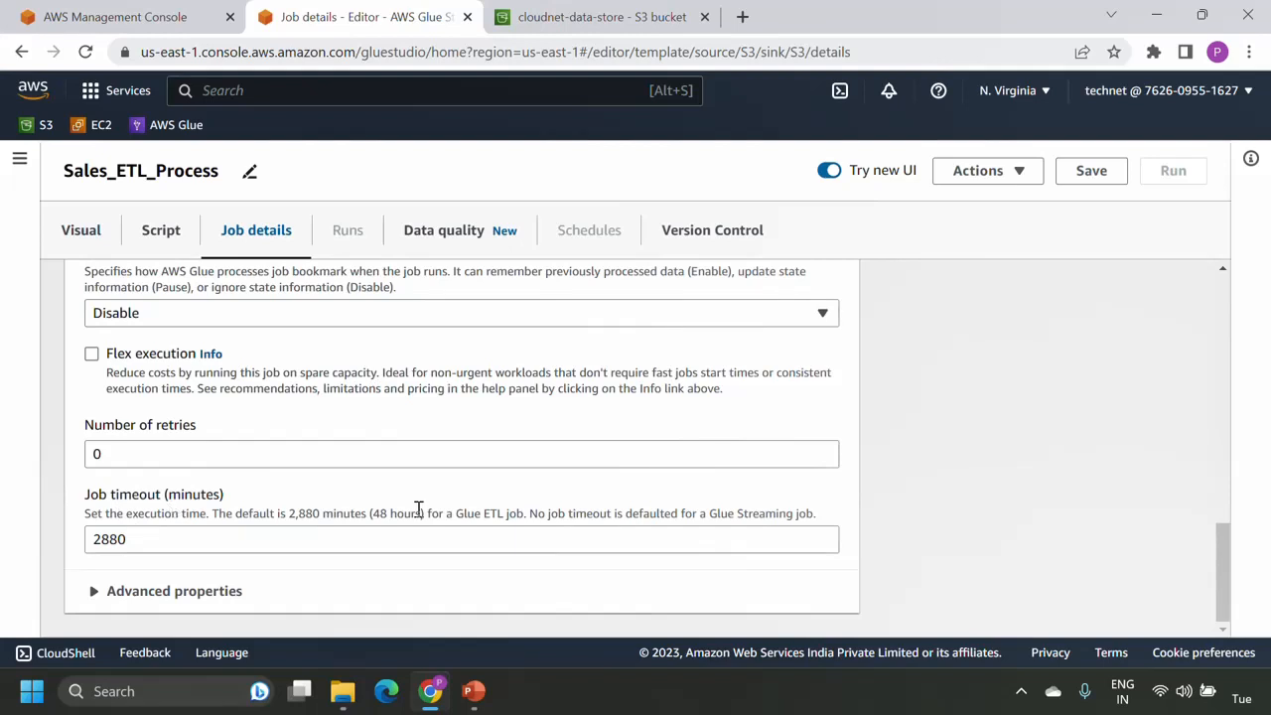
left_click(205, 596)
scroll(632, 465, "down", 2)
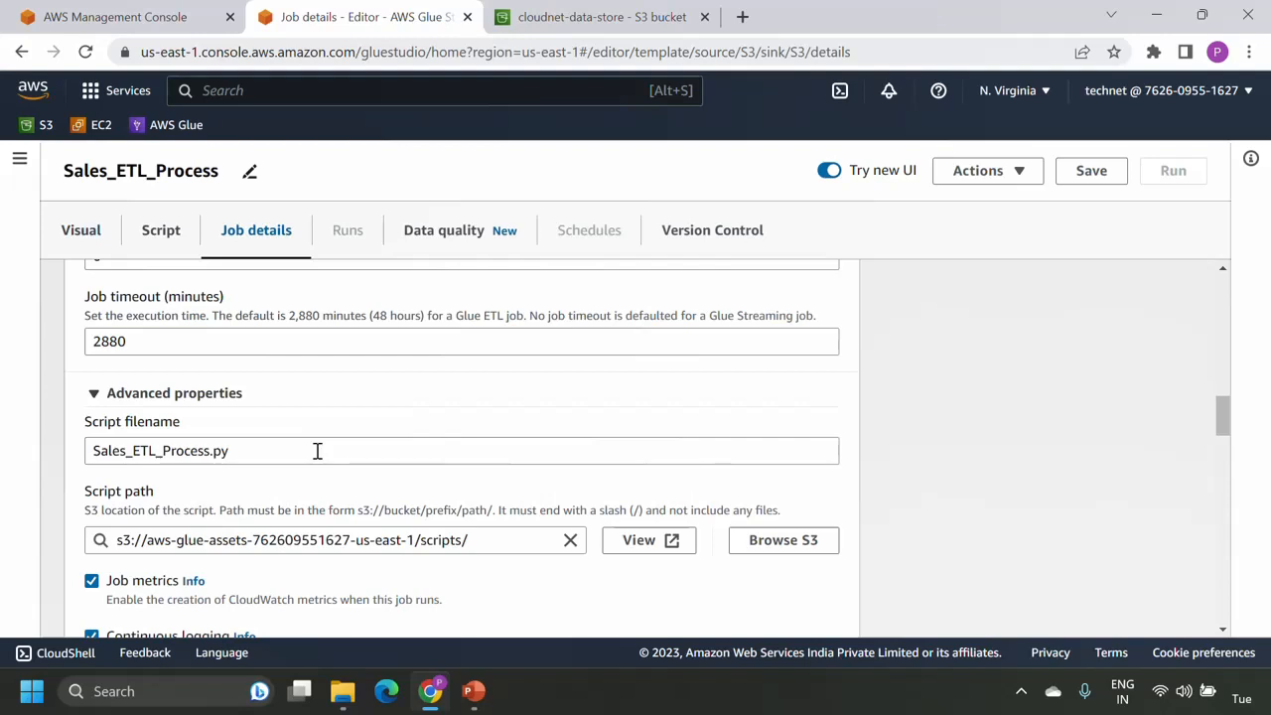
scroll(317, 450, "down", 1)
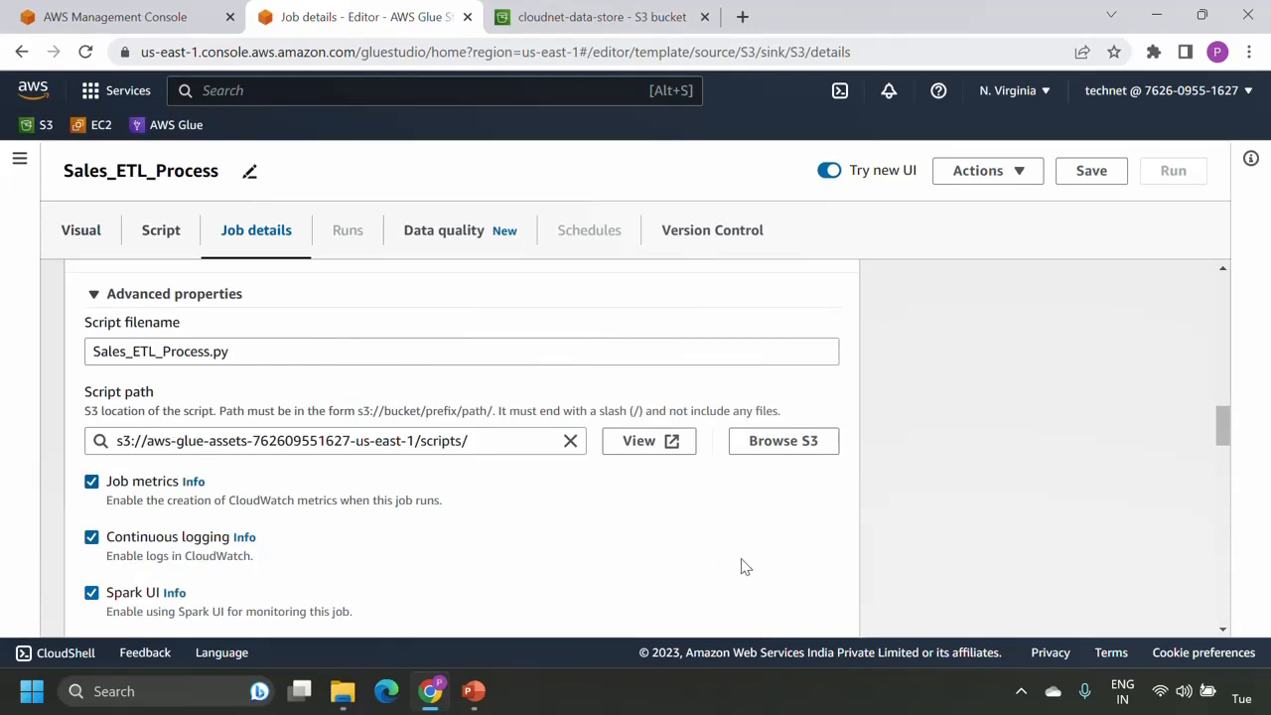
left_click(783, 443)
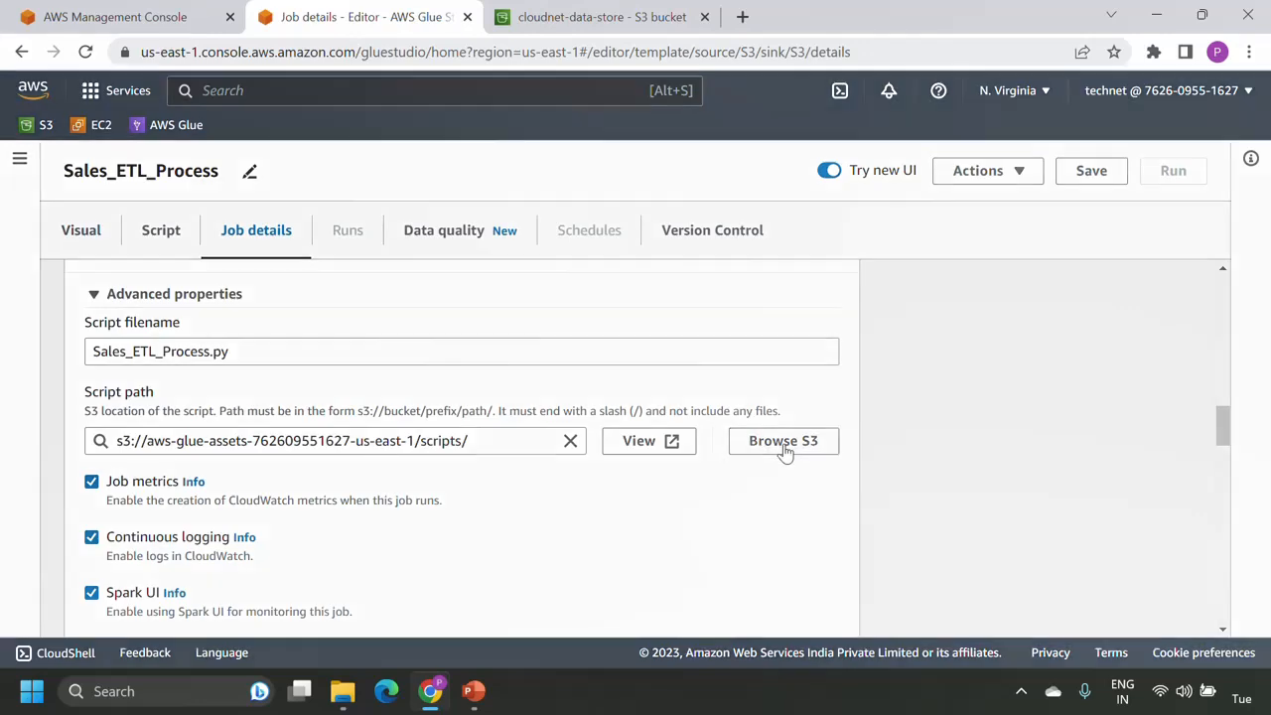
left_click(254, 448)
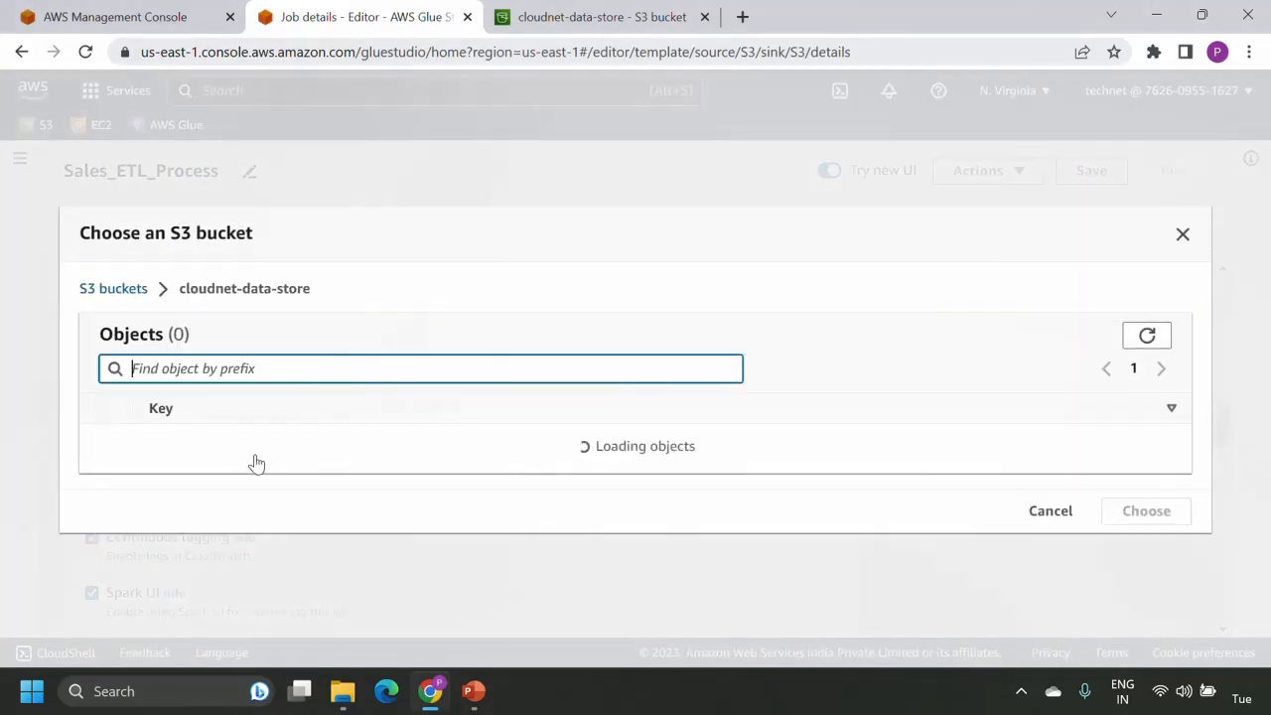
left_click(106, 448)
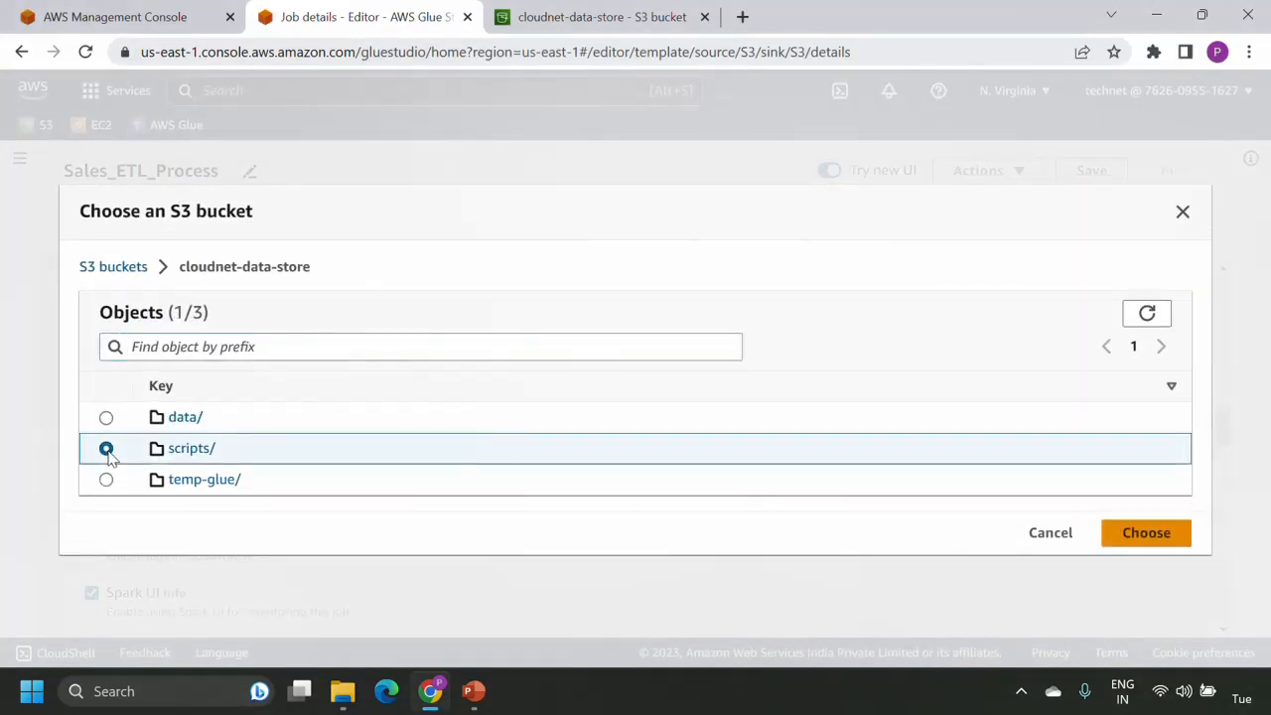
left_click(1142, 534)
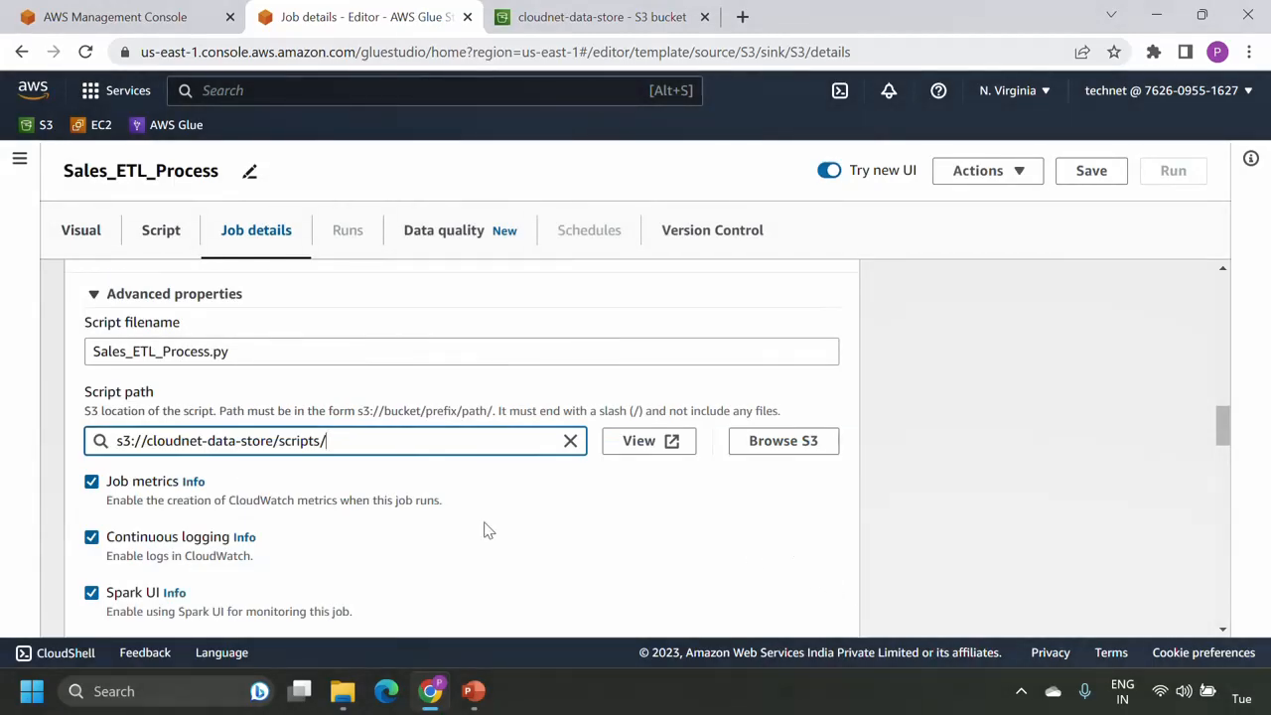
scroll(477, 520, "down", 1)
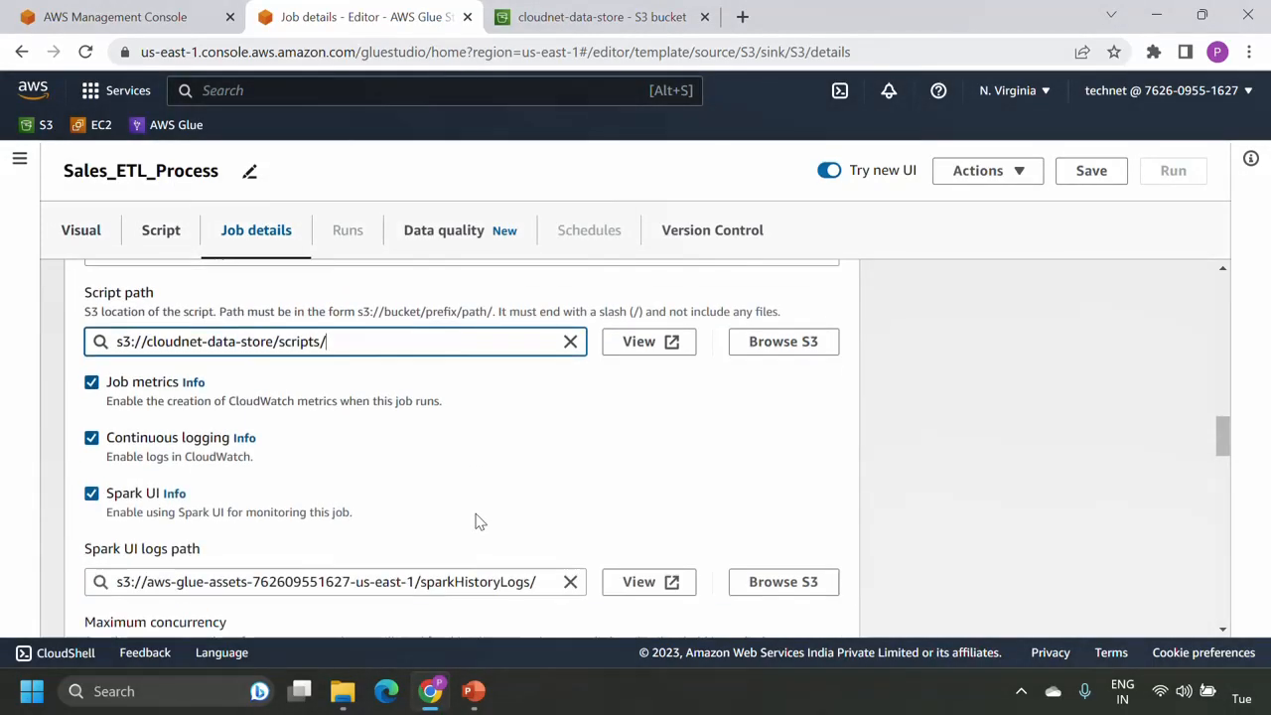
Disable the Spark UI for the job and set its temporary path to the temp-glue/ folder of the cloudnet-data-store bucket
left_click(92, 493)
scroll(616, 489, "down", 2)
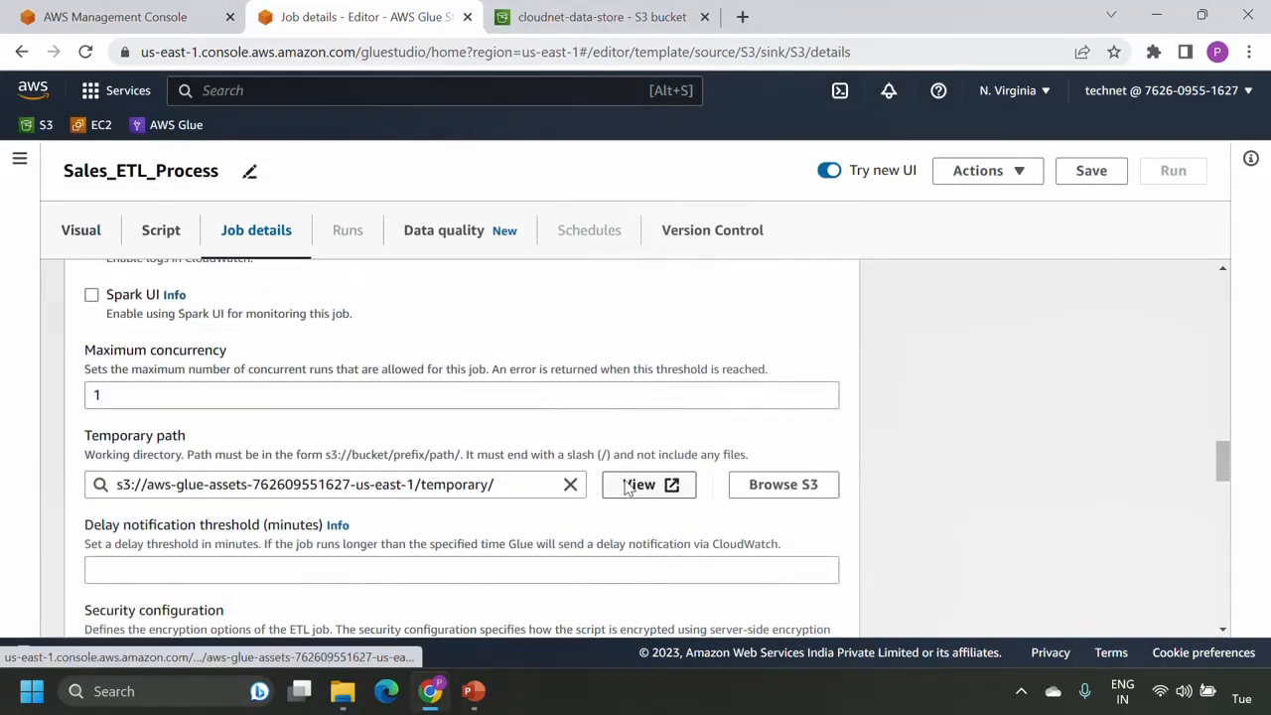
scroll(625, 487, "down", 1)
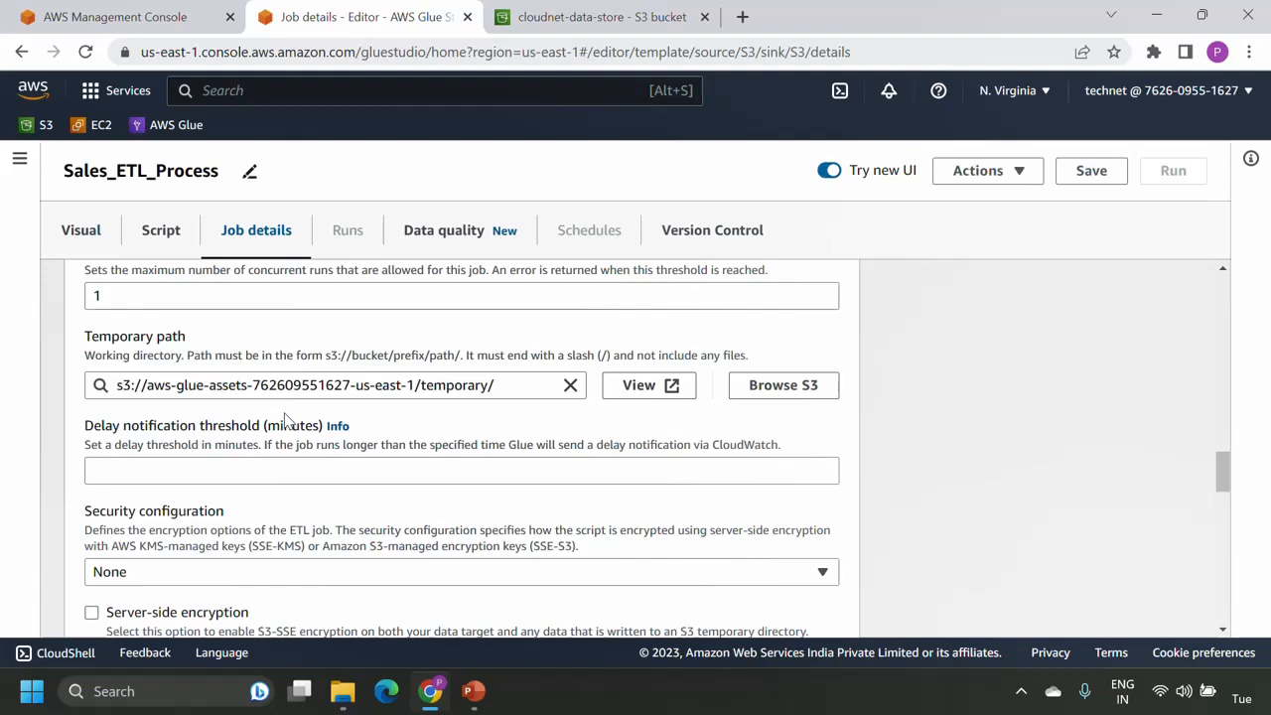
left_click(743, 397)
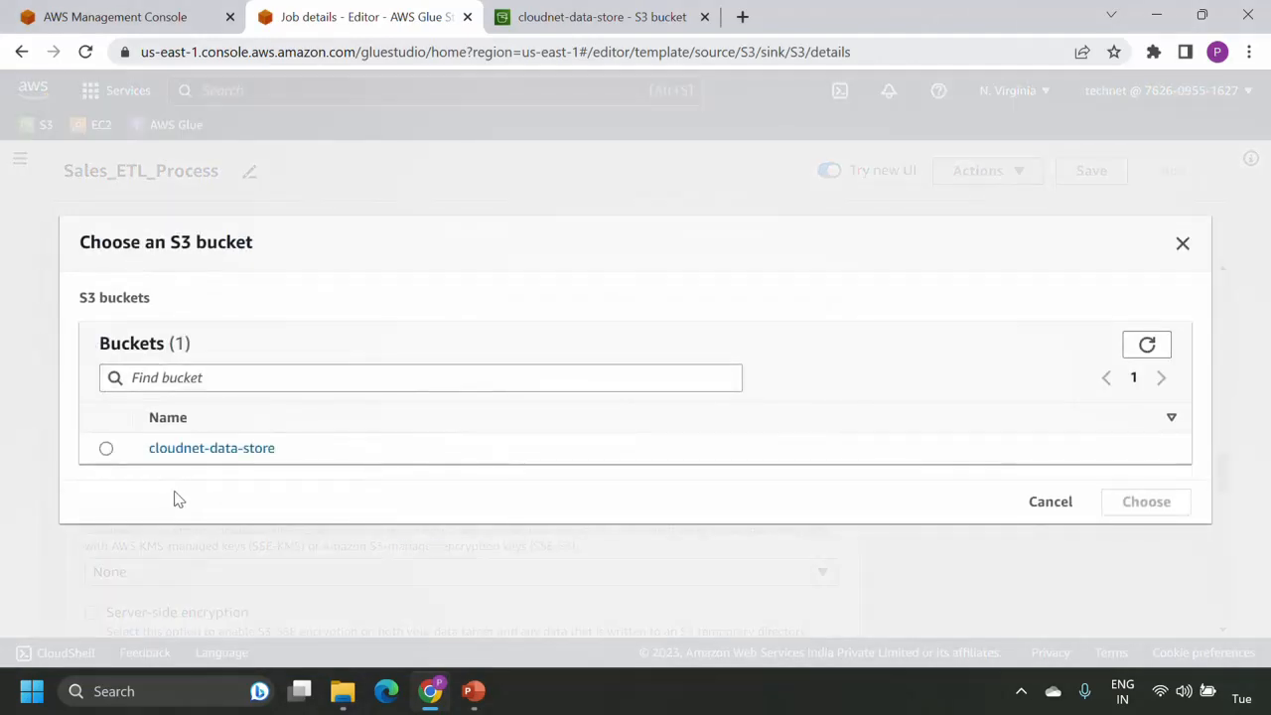
left_click(205, 448)
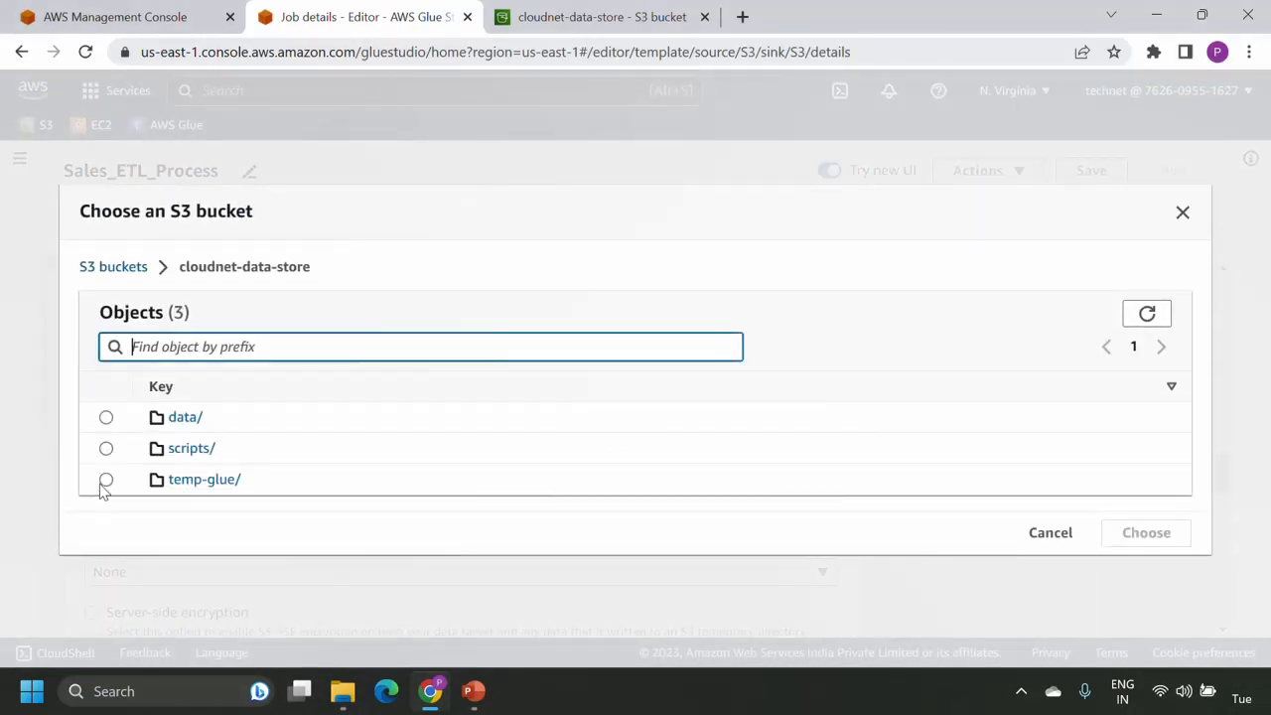
left_click(106, 480)
left_click(1161, 536)
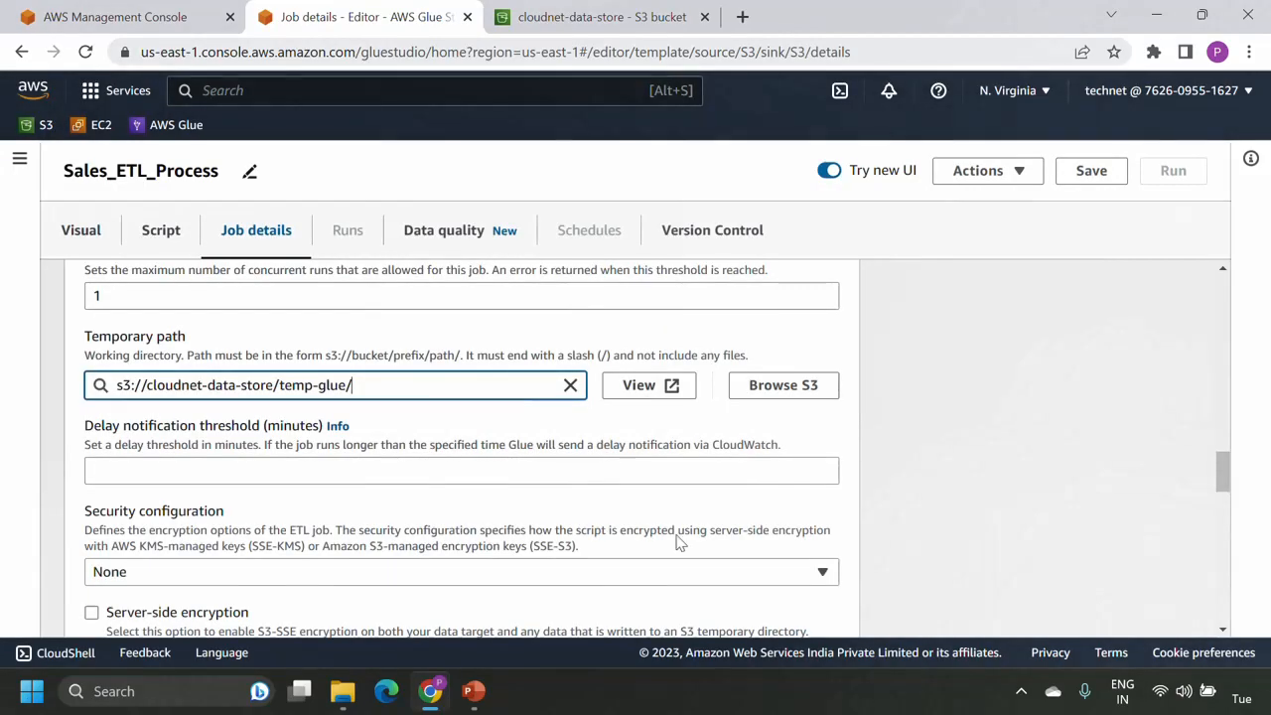
scroll(805, 522, "down", 4)
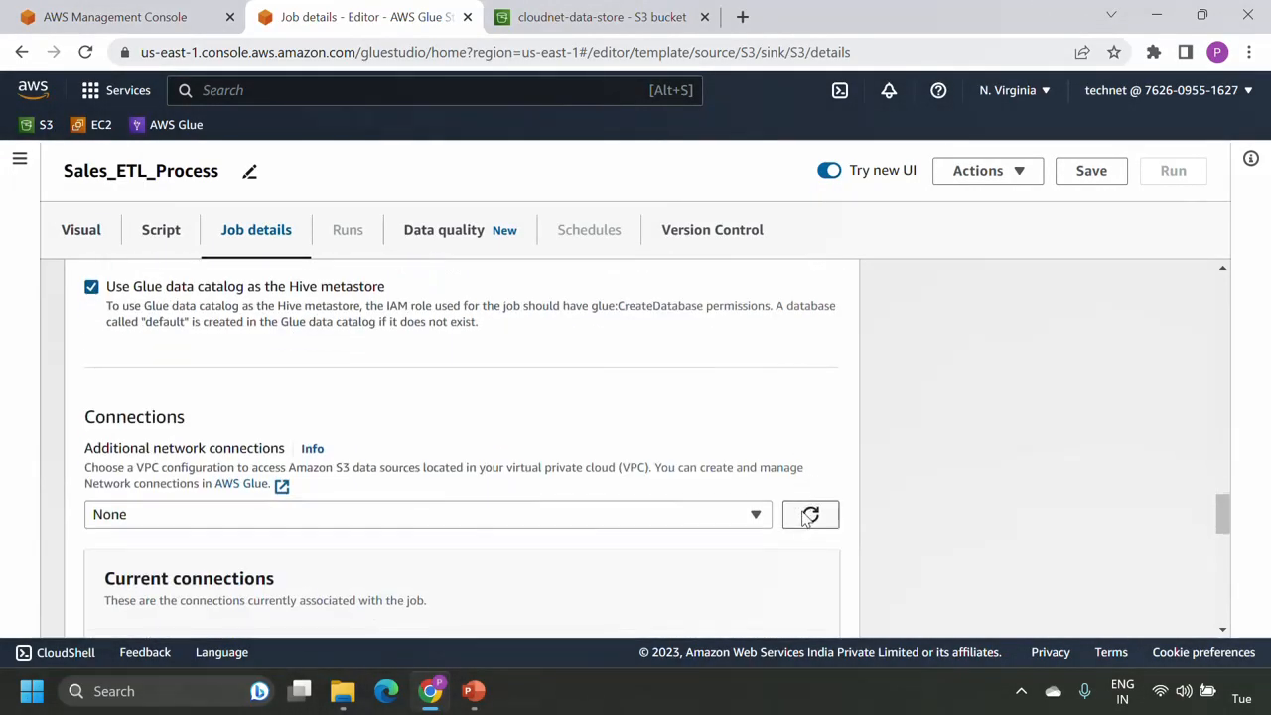
scroll(805, 522, "down", 3)
scroll(805, 520, "up", 15)
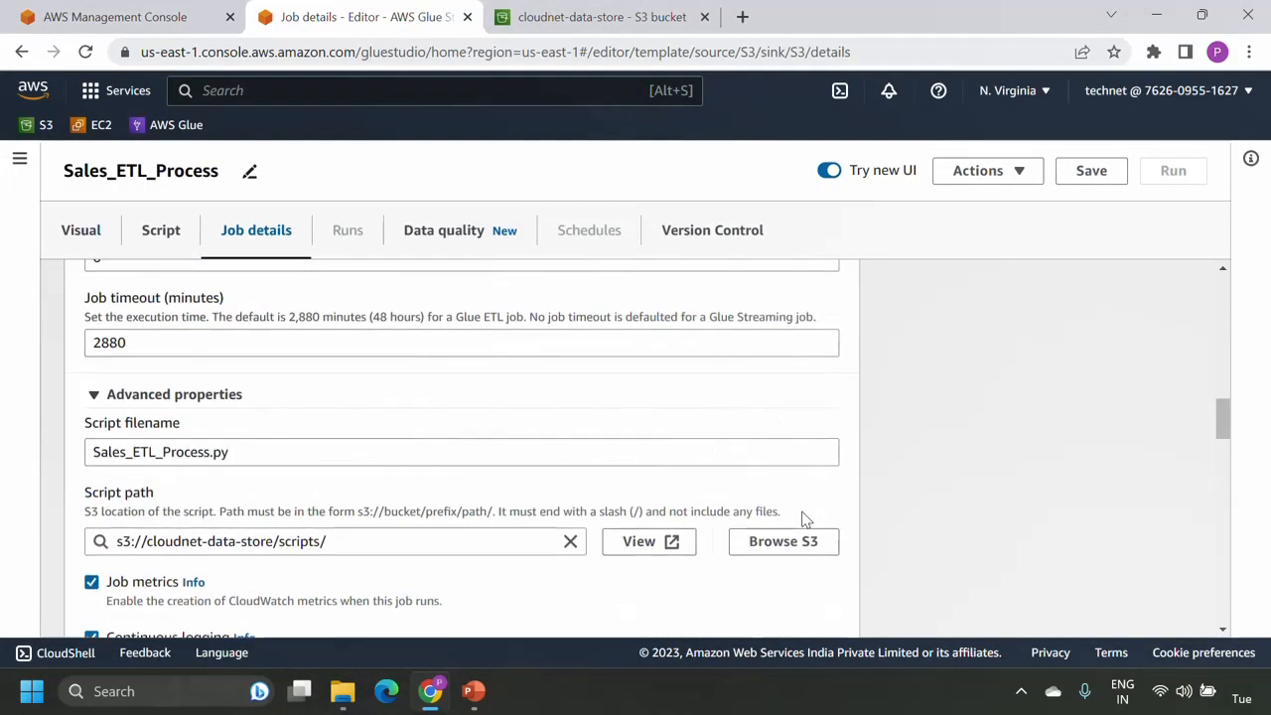
scroll(1082, 516, "down", 12)
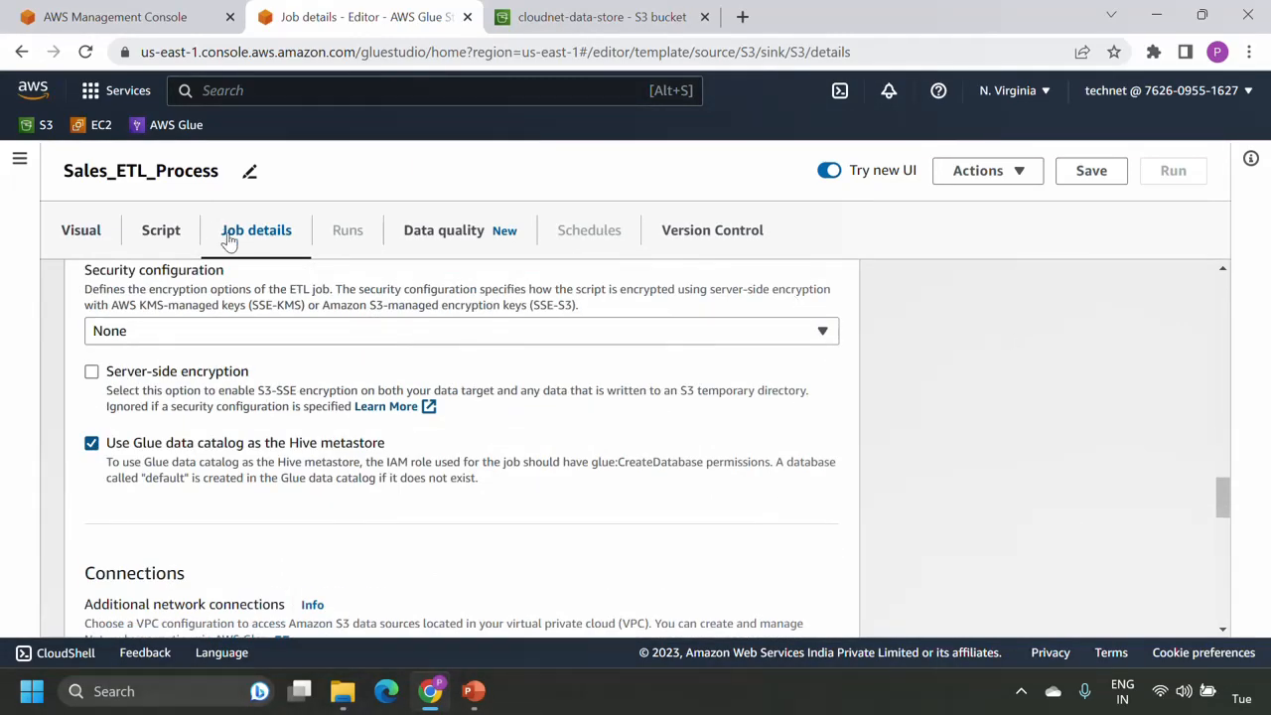
Point the visual graph's S3 source node to data/sales_database/sales/sales_csv.csv in the cloudnet-data-store bucket
left_click(86, 239)
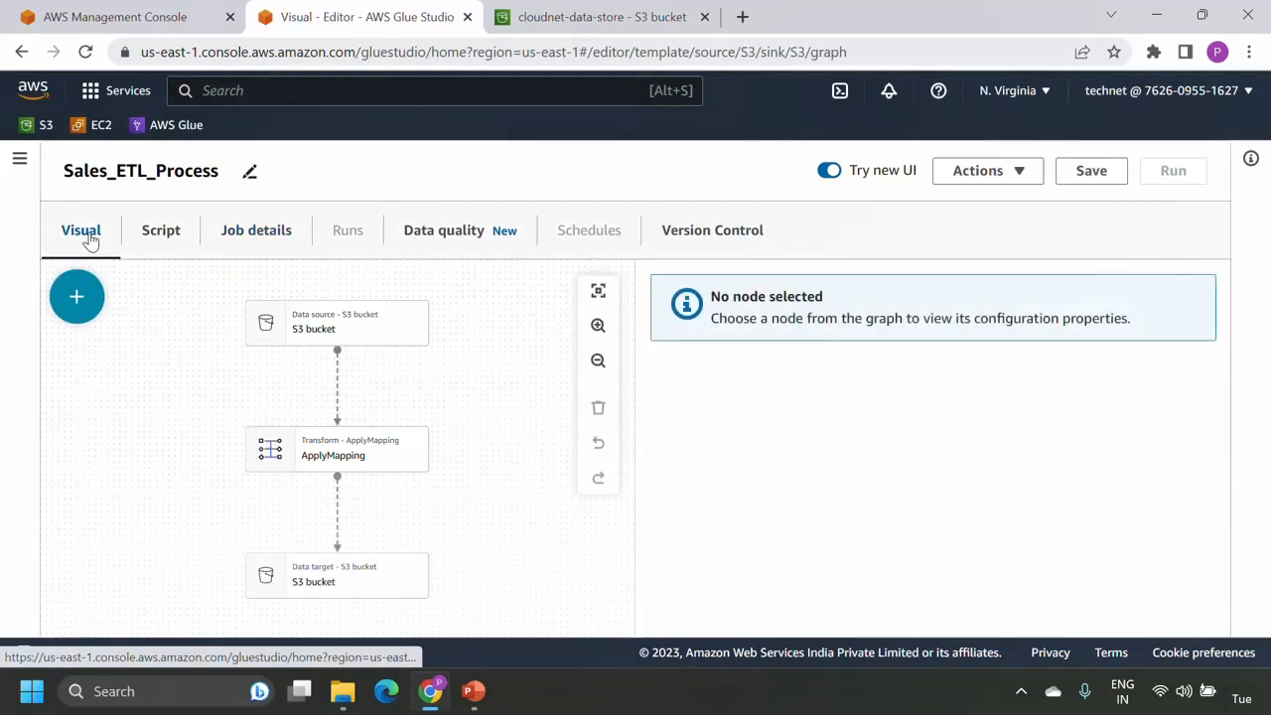
left_click(374, 341)
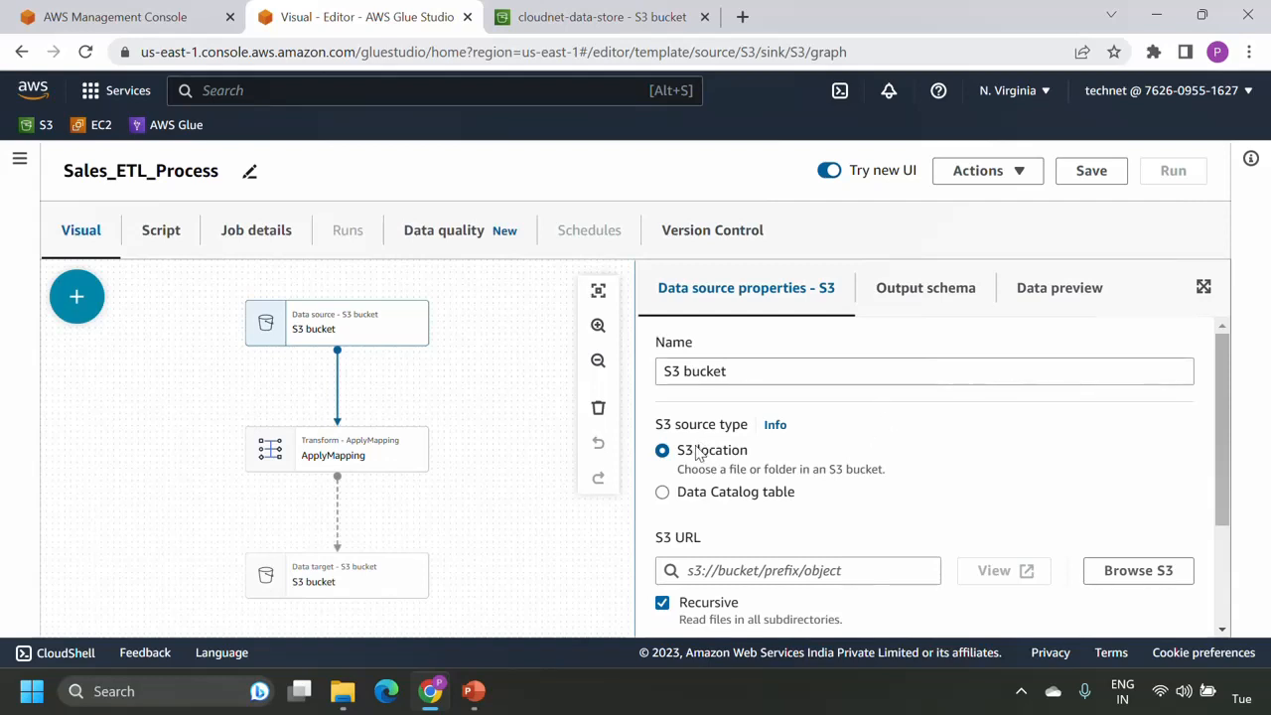
scroll(866, 461, "down", 1)
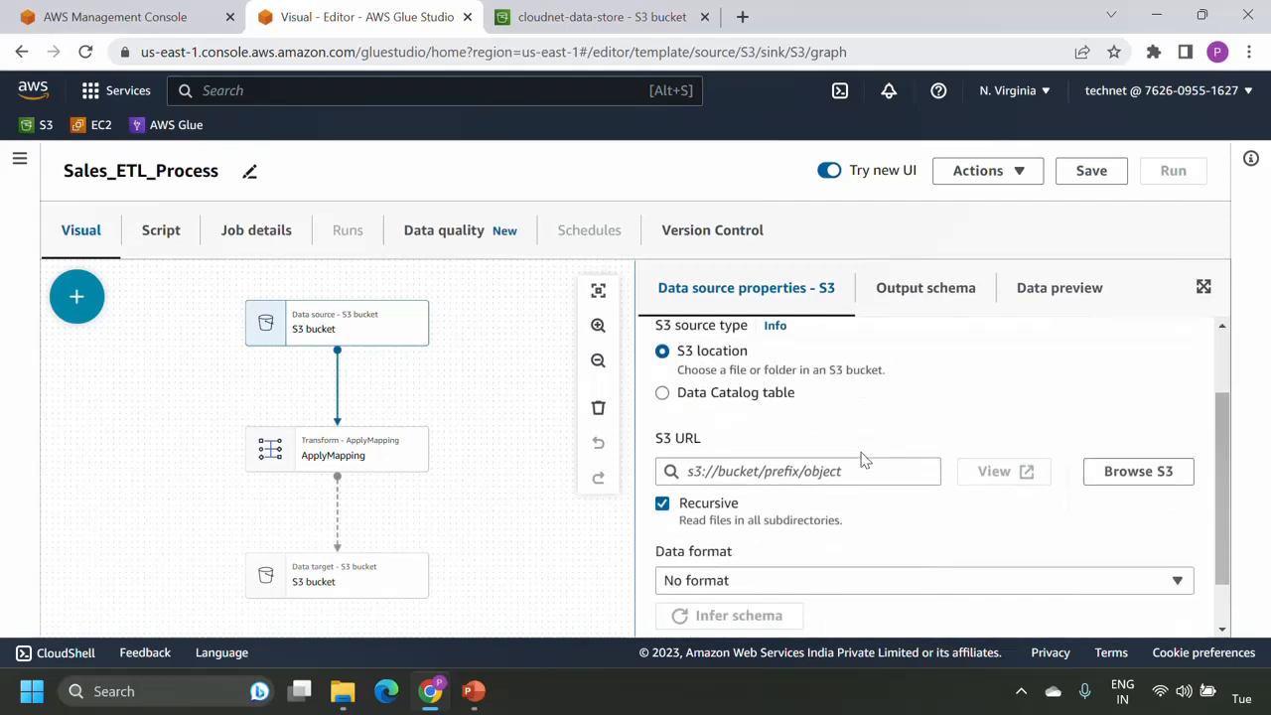
left_click(1135, 481)
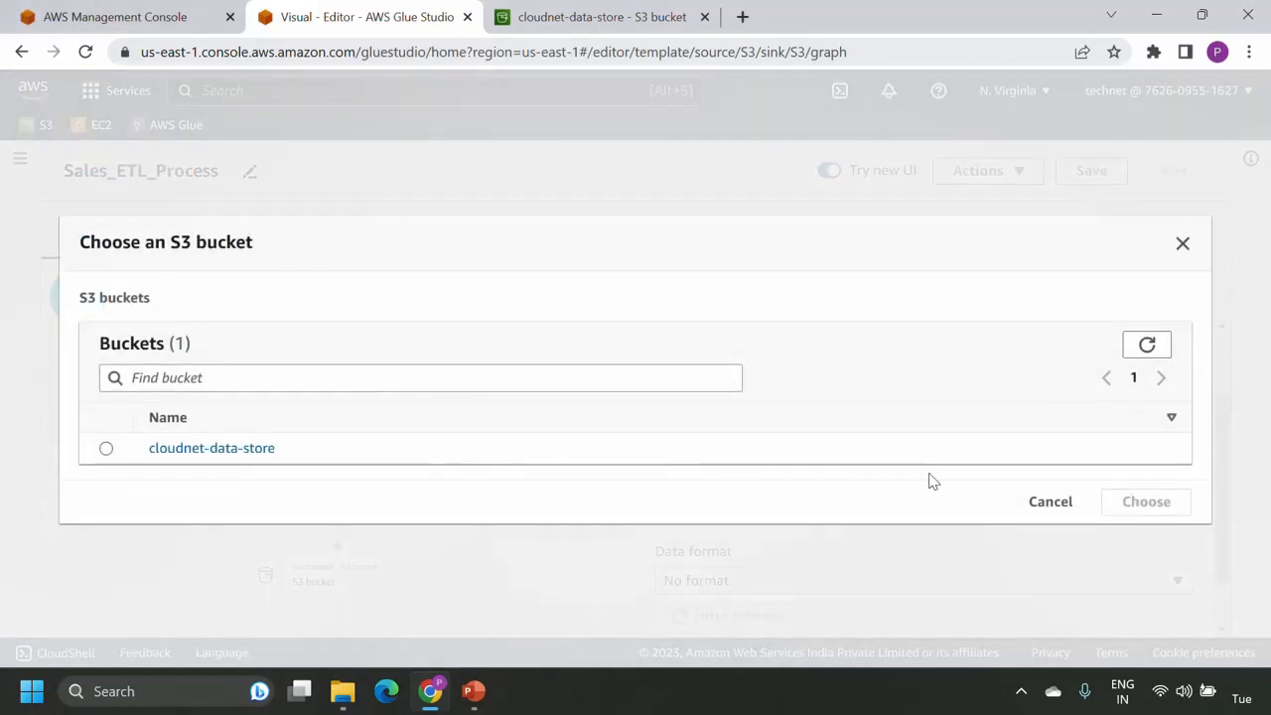
left_click(217, 452)
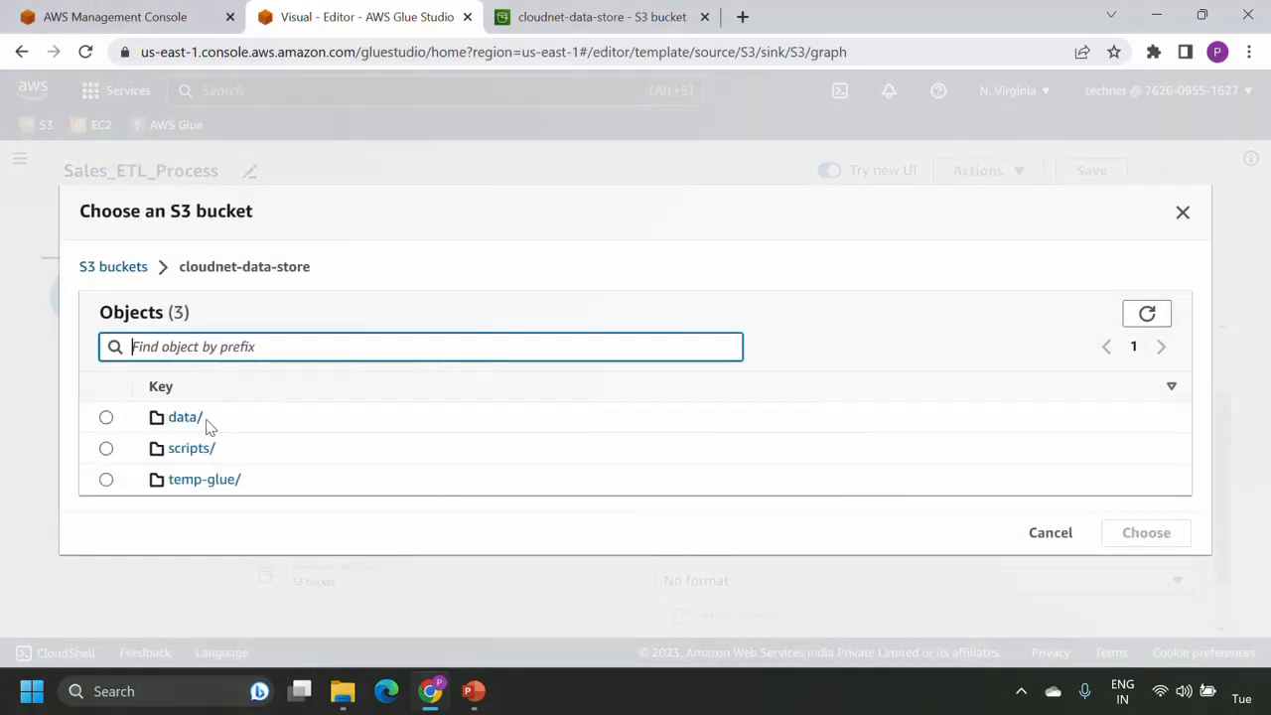
left_click(189, 421)
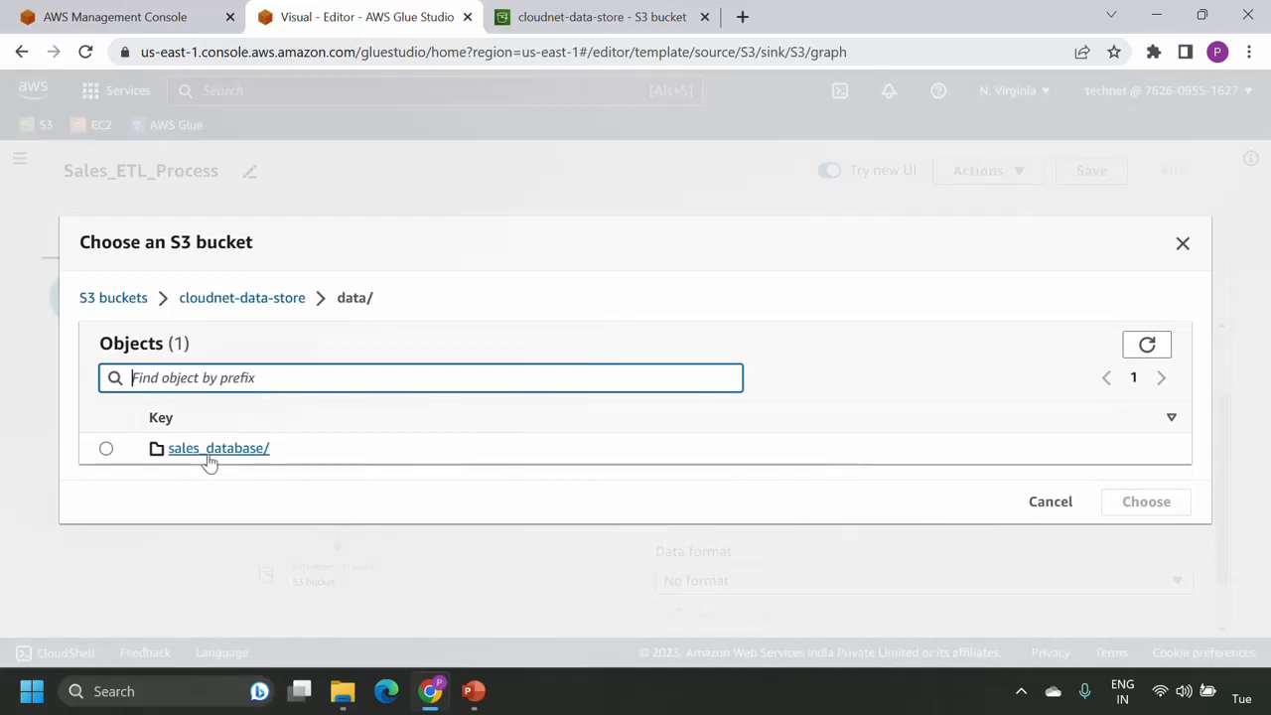
left_click(211, 450)
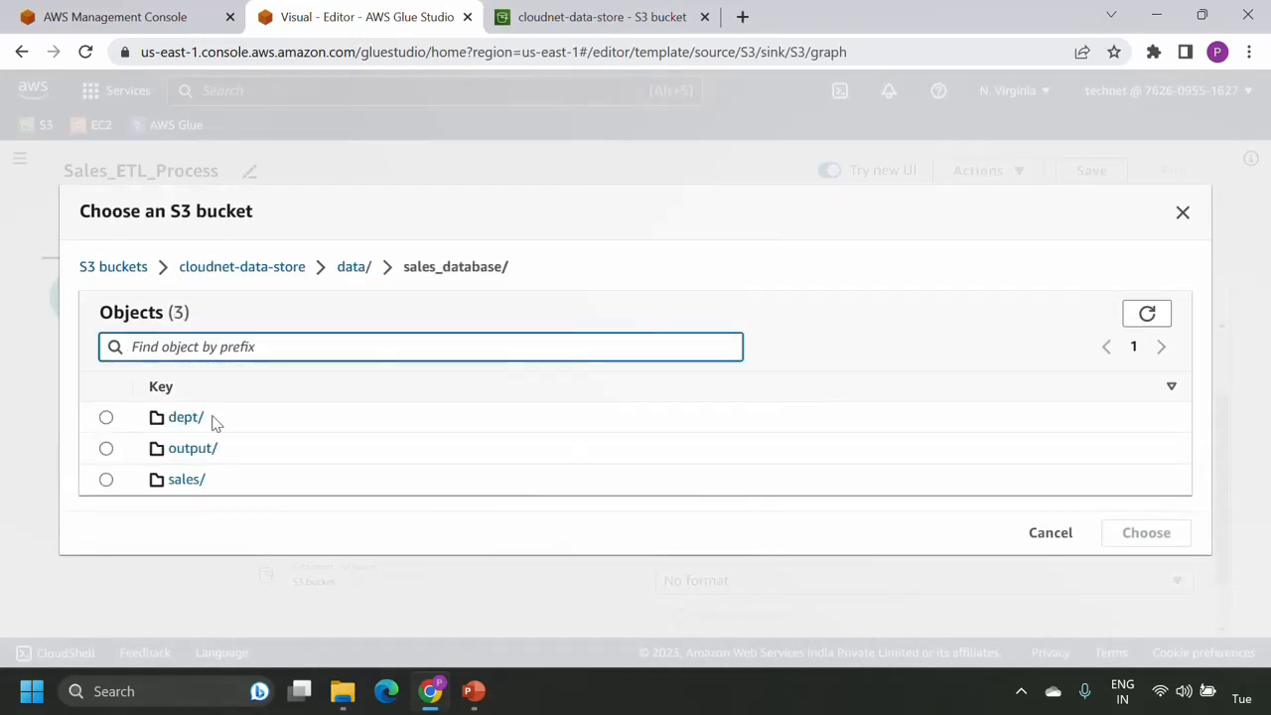
left_click(186, 478)
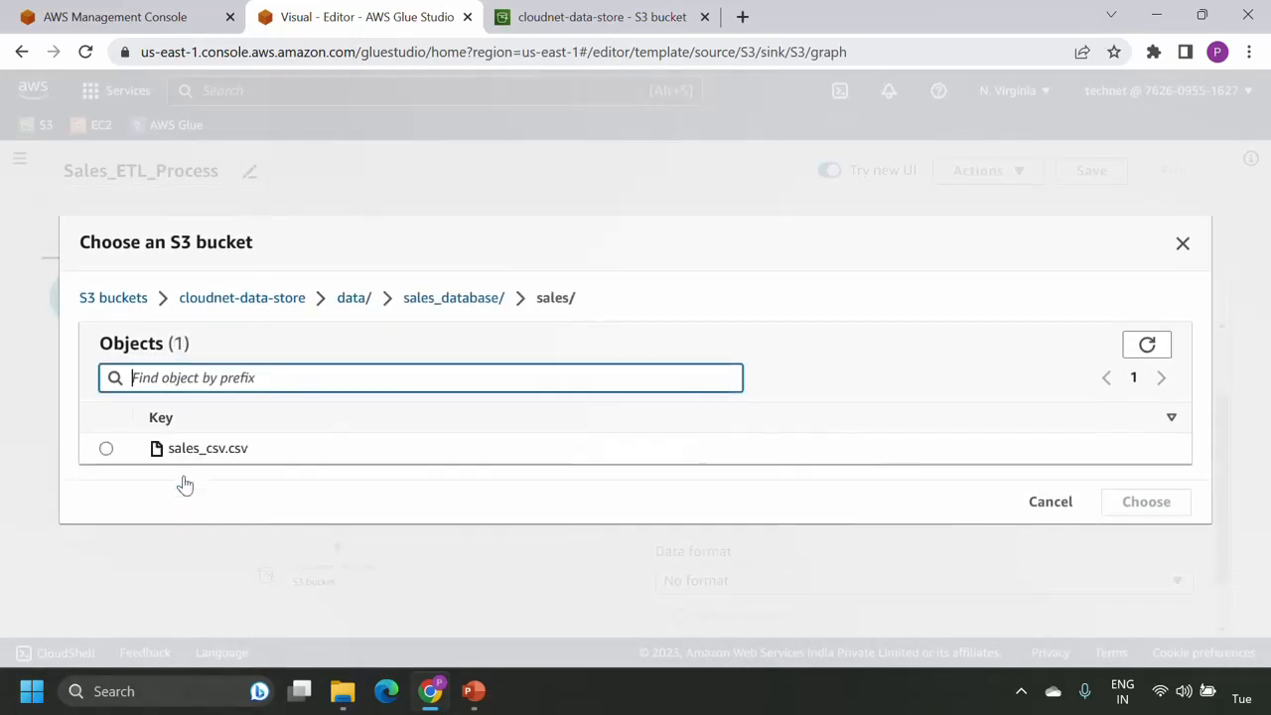
left_click(107, 448)
left_click(1105, 508)
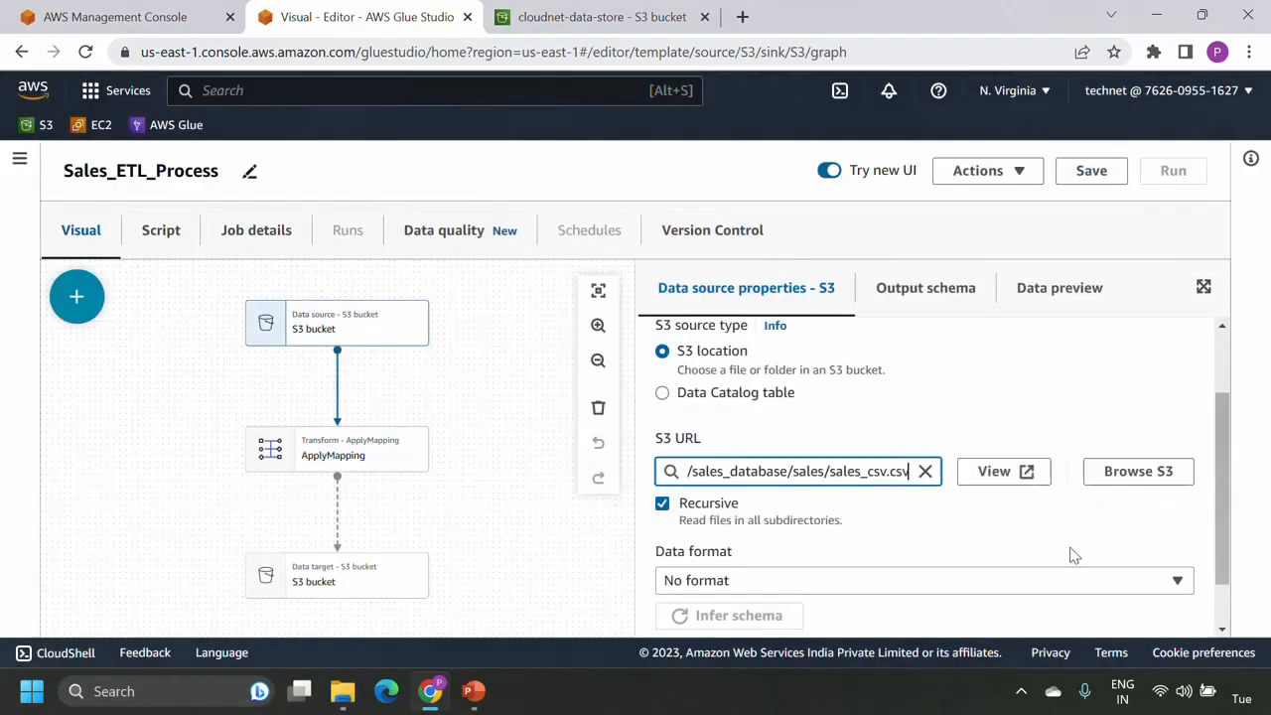
Set the S3 source node's data format to CSV and review its delimiter, quote character and header options
scroll(959, 546, "down", 1)
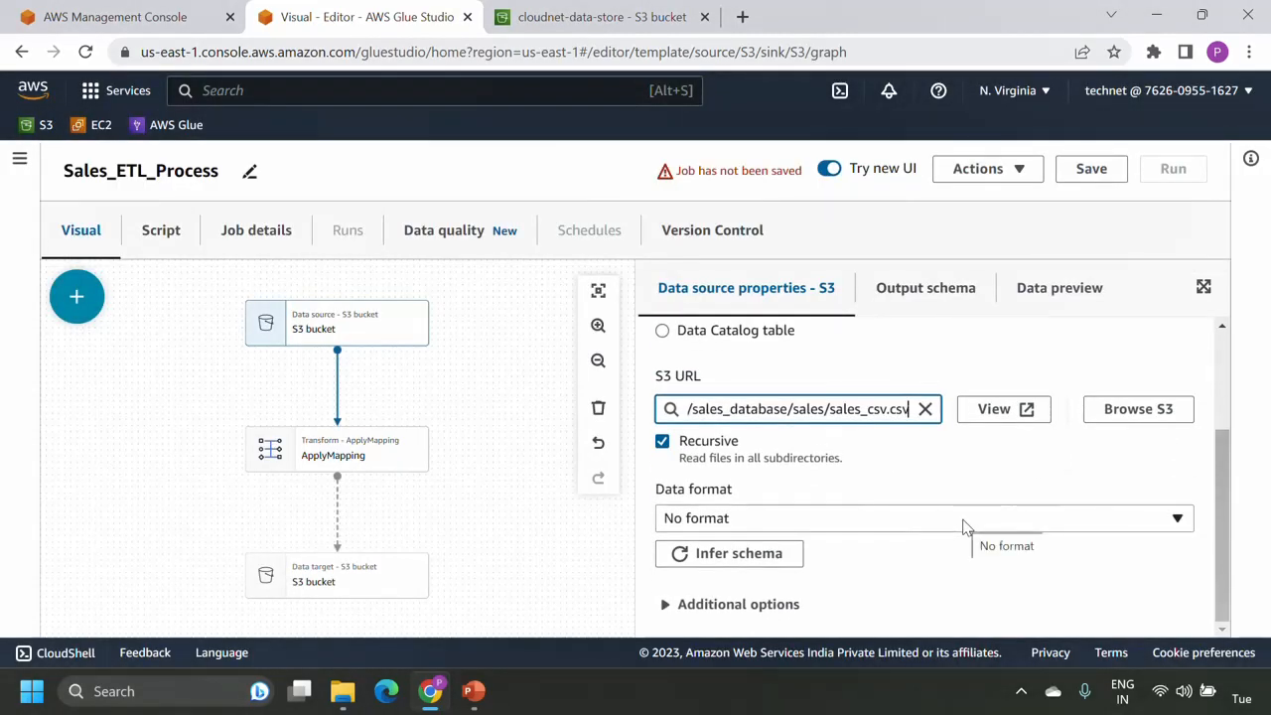
left_click(891, 521)
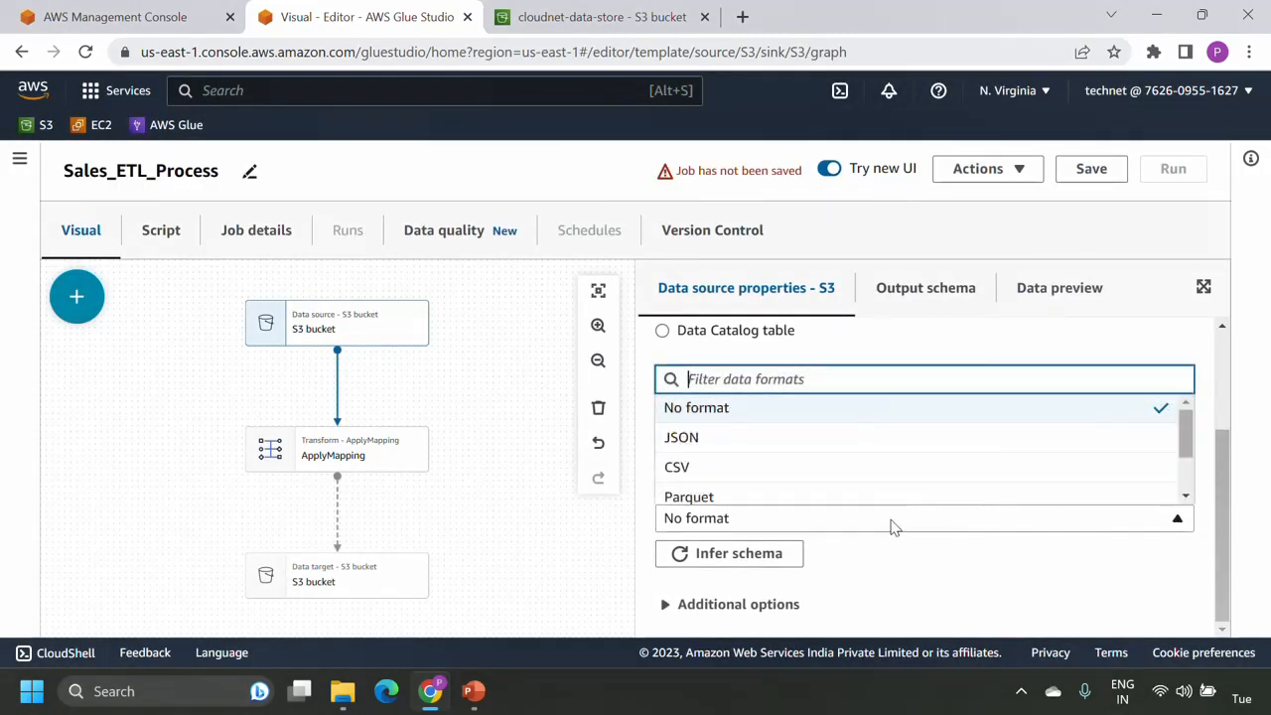
left_click(852, 466)
scroll(925, 539, "down", 4)
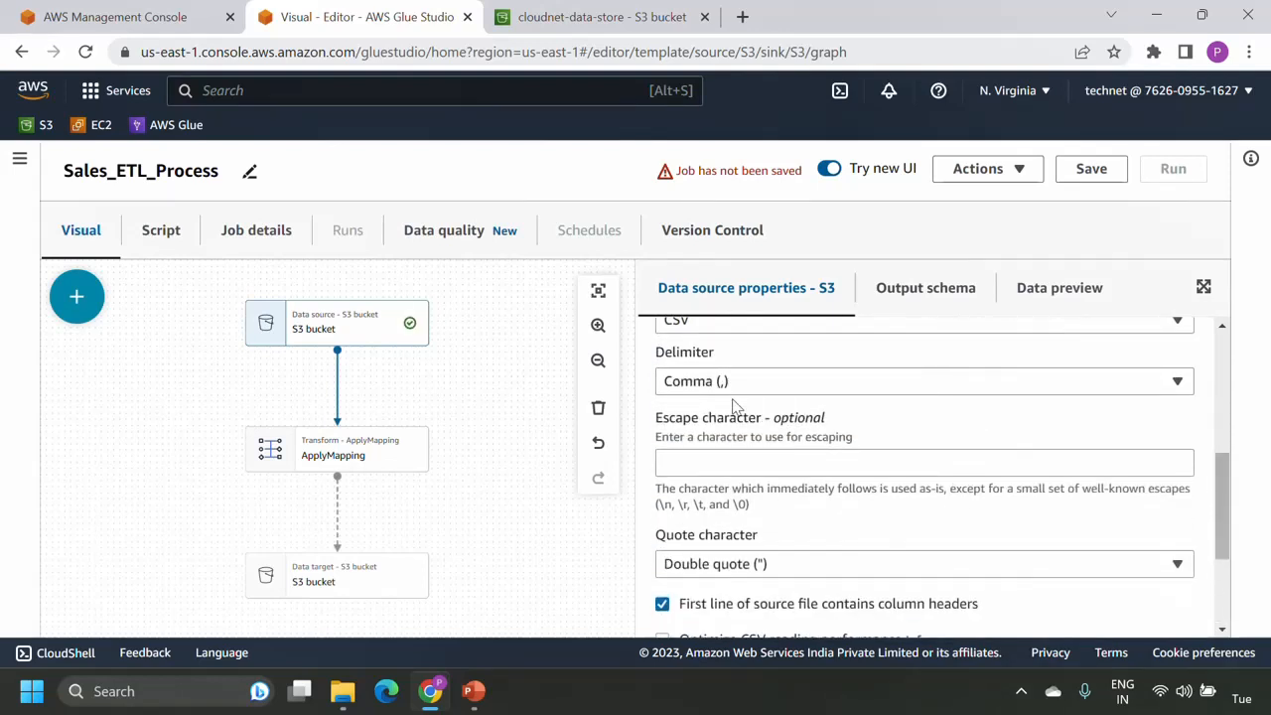
scroll(859, 421, "down", 1)
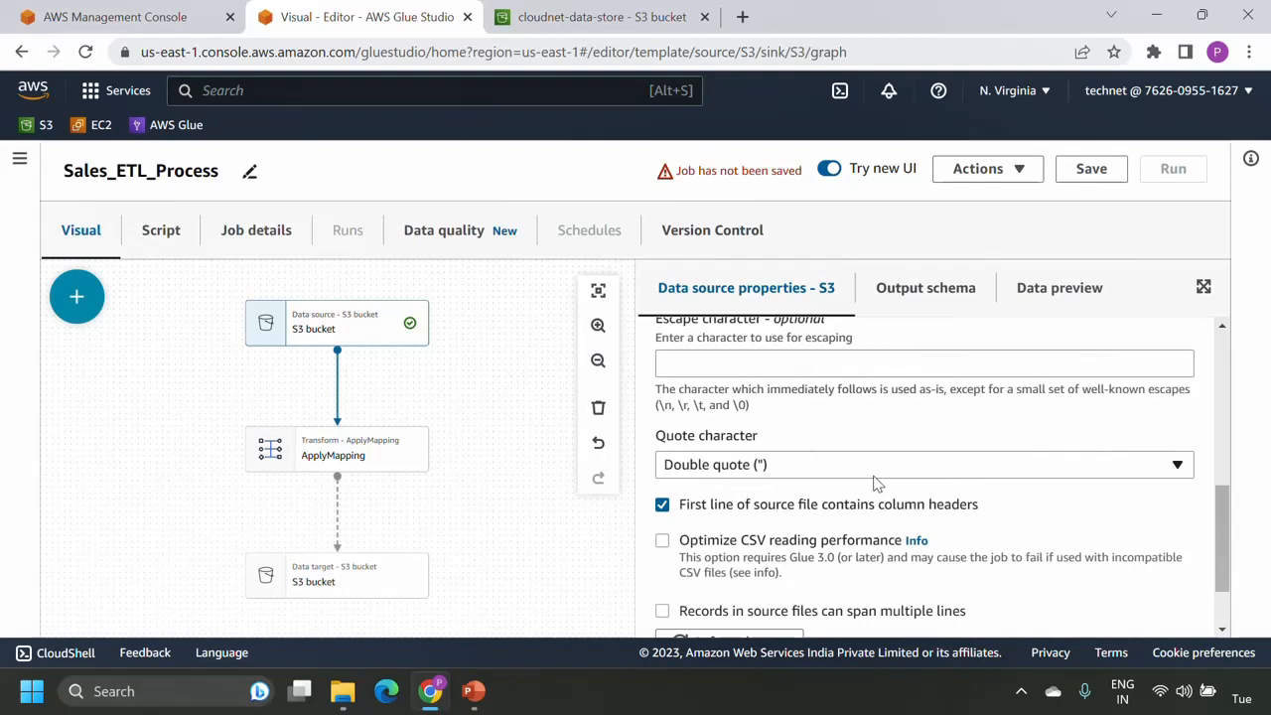
scroll(875, 483, "down", 1)
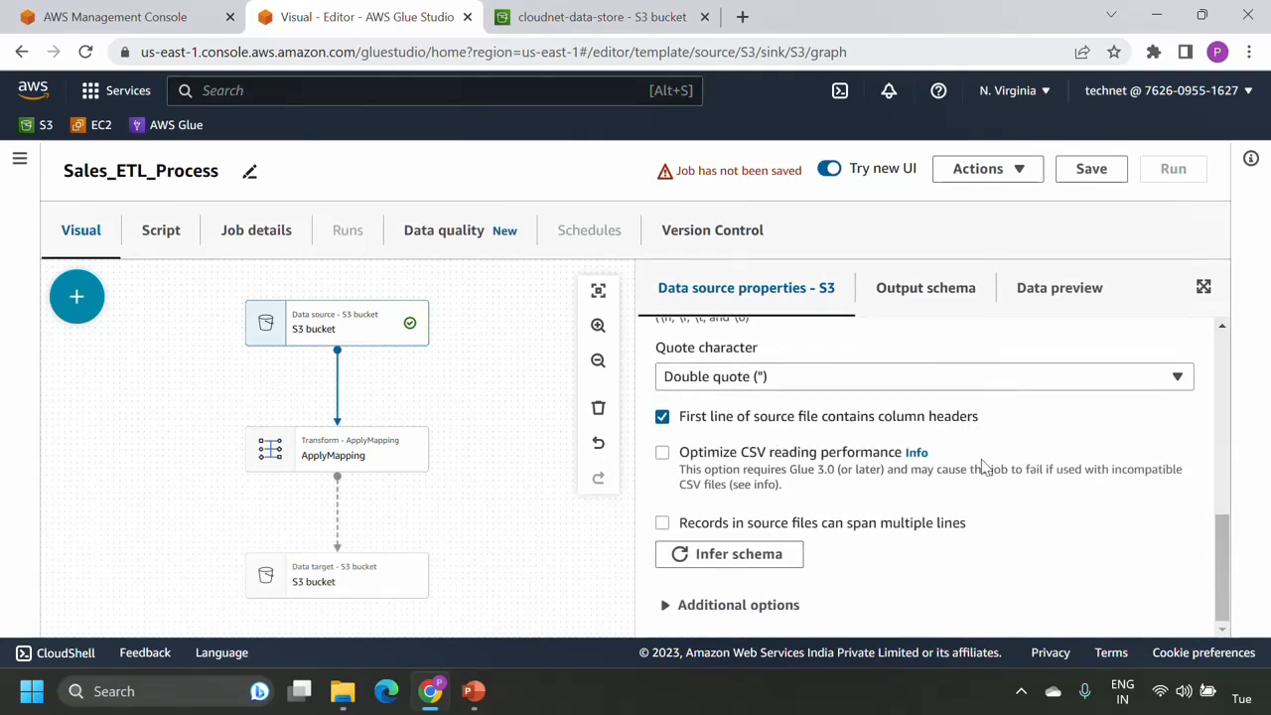
Infer the S3 source node's schema and review the columns and data types in its output schema
left_click(757, 561)
left_click(934, 298)
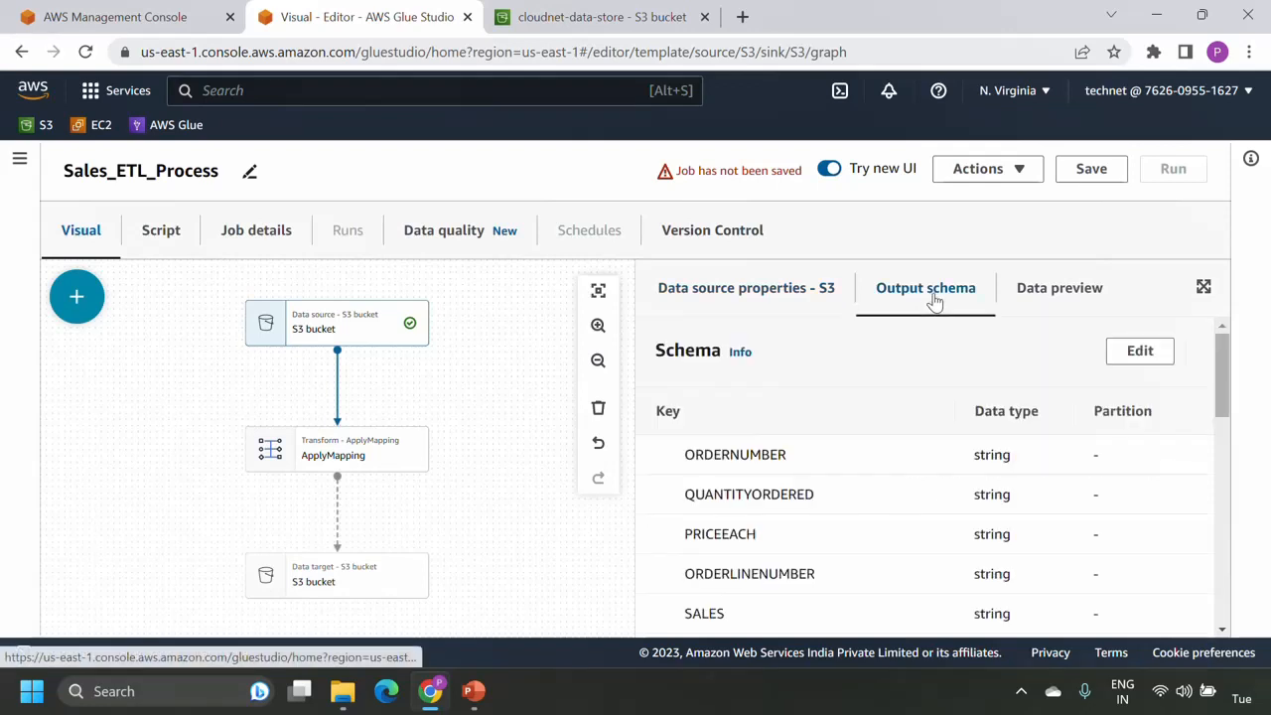
scroll(943, 492, "down", 10)
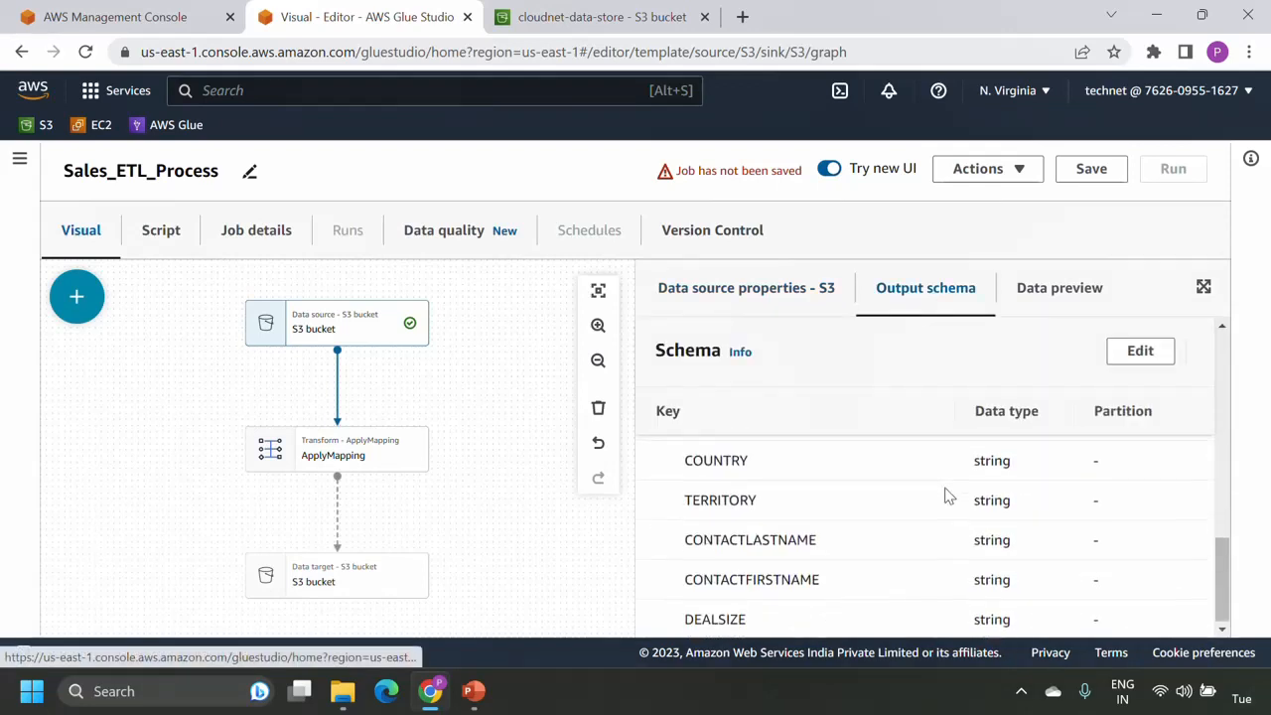
scroll(948, 495, "up", 10)
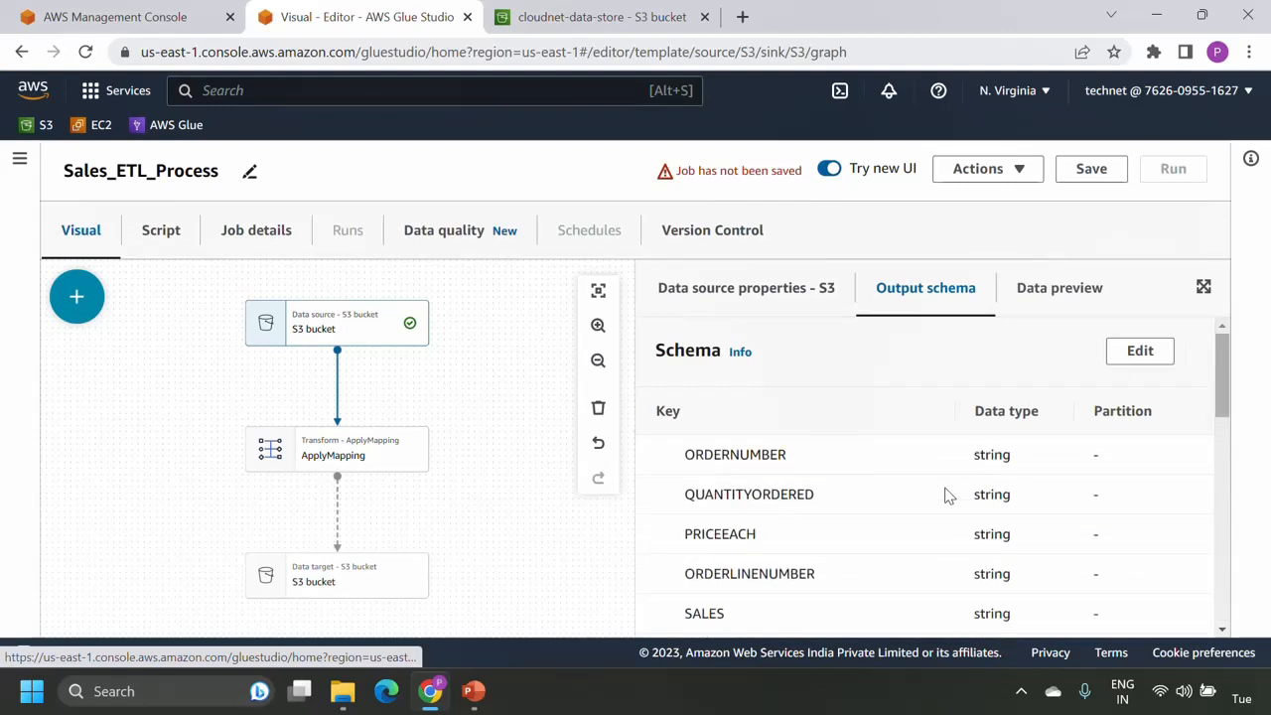
Set the output format of the S3 data target node to Parquet
left_click(387, 590)
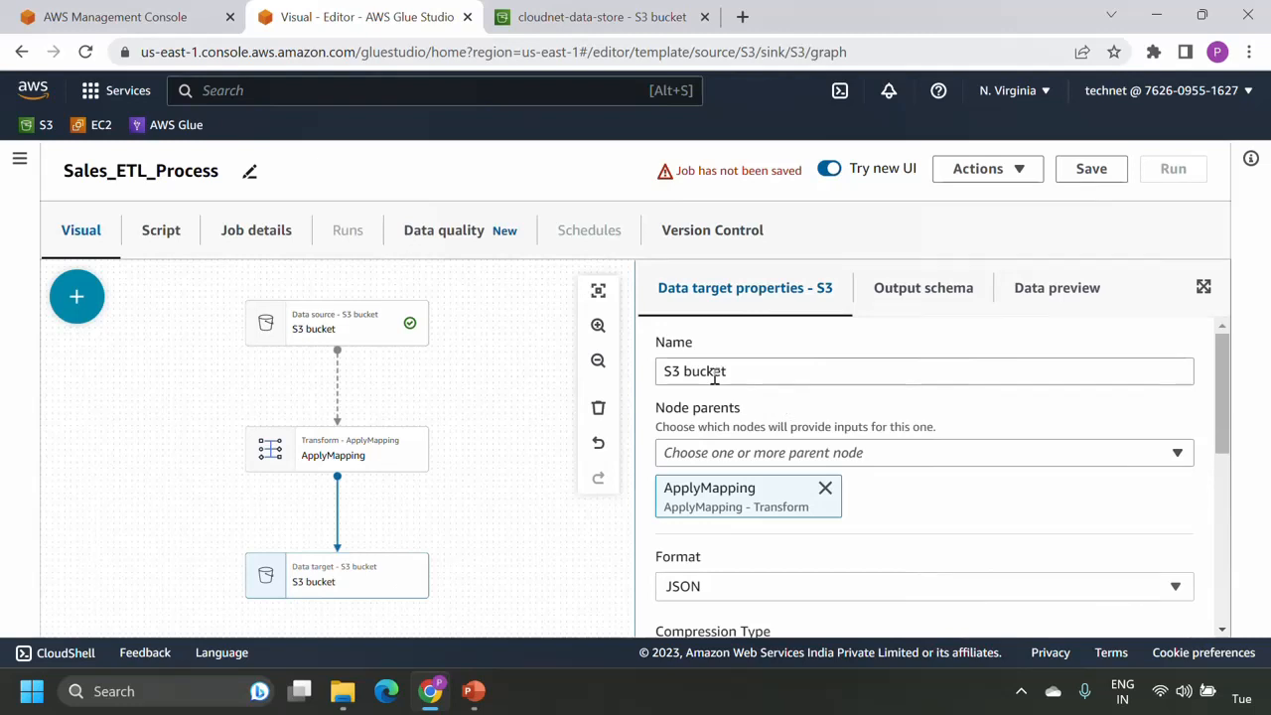
scroll(866, 376, "down", 1)
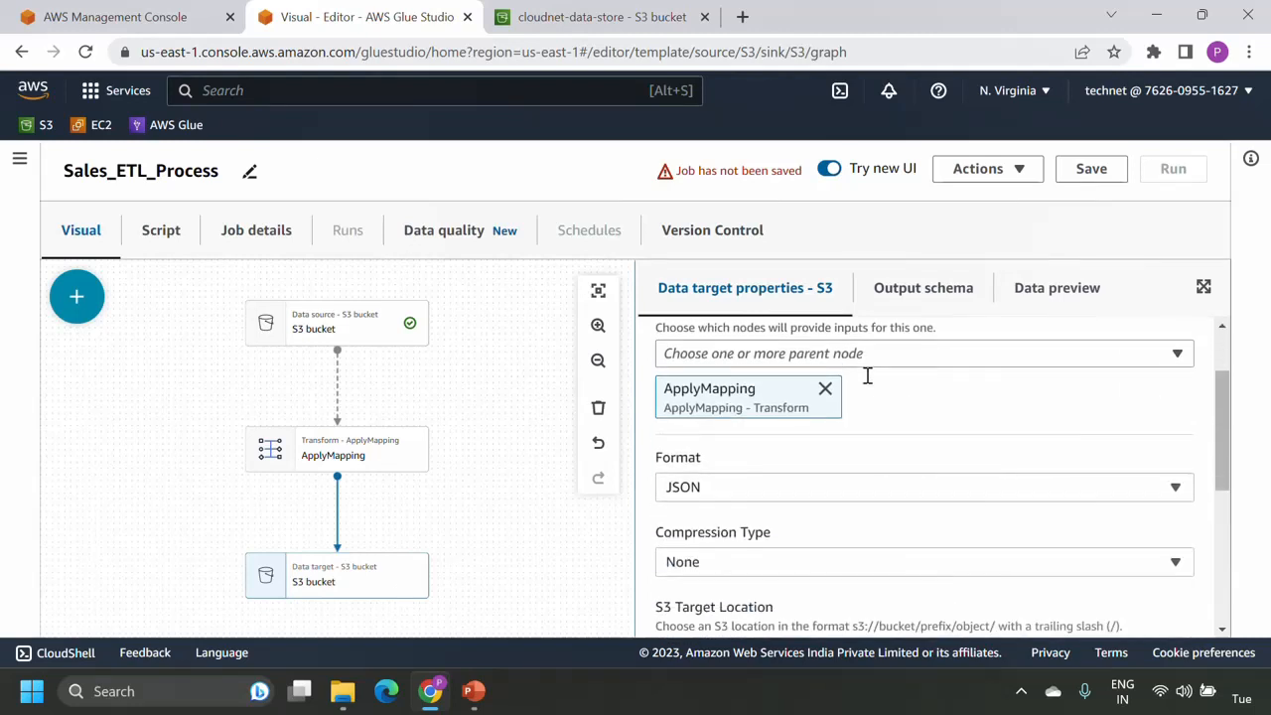
left_click(843, 494)
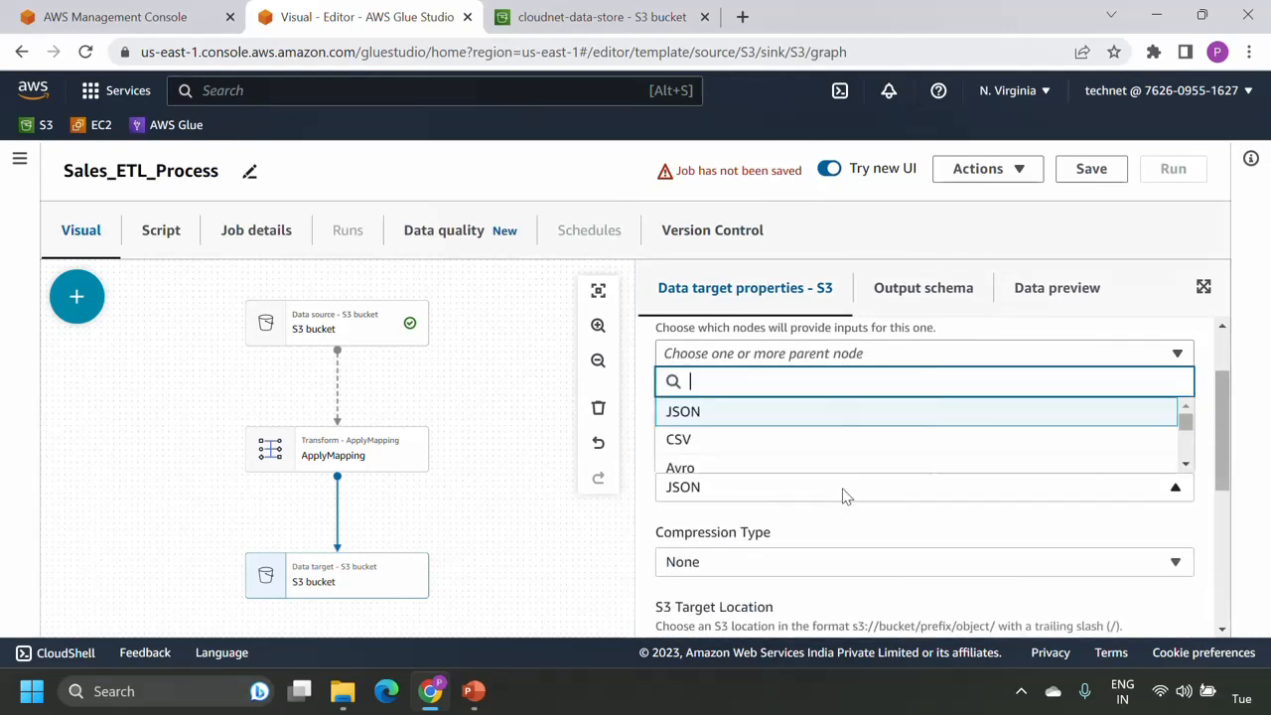
scroll(842, 431, "down", 2)
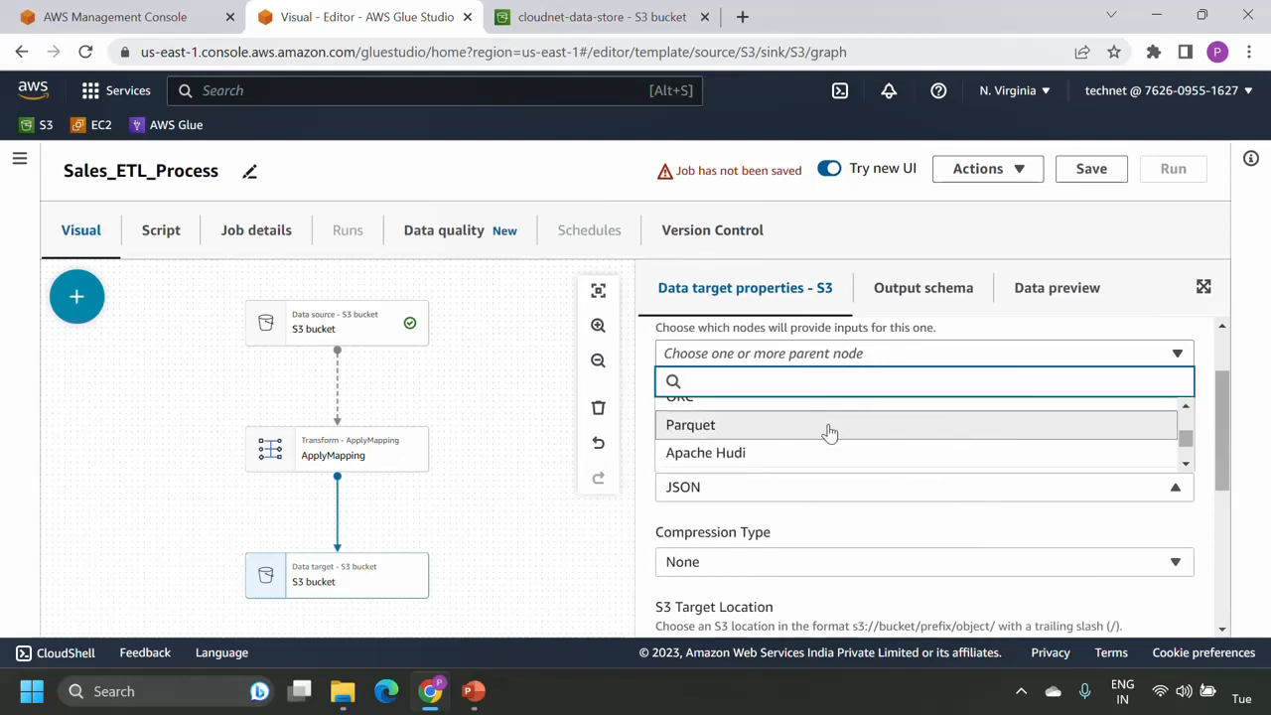
left_click(828, 425)
Set the target node's S3 location to the cloudnet-data-store path data/sales_database/output/sales_parquet/
scroll(908, 471, "down", 2)
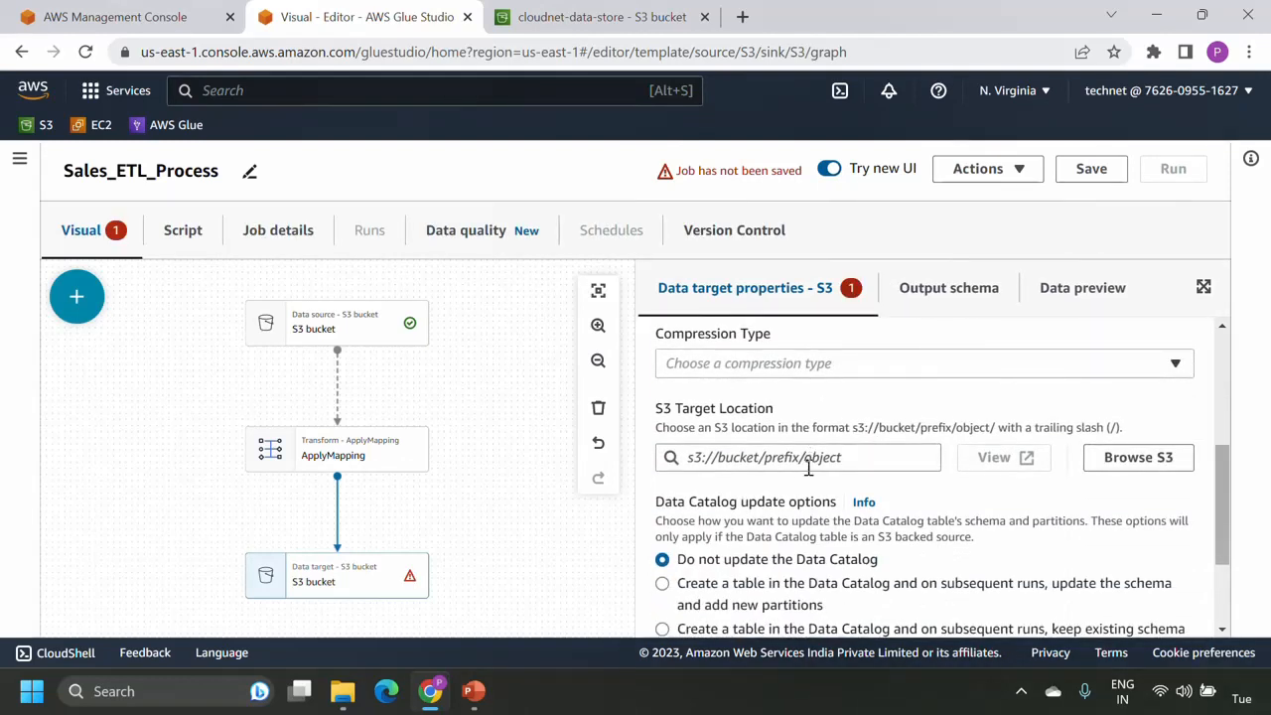
left_click(1139, 459)
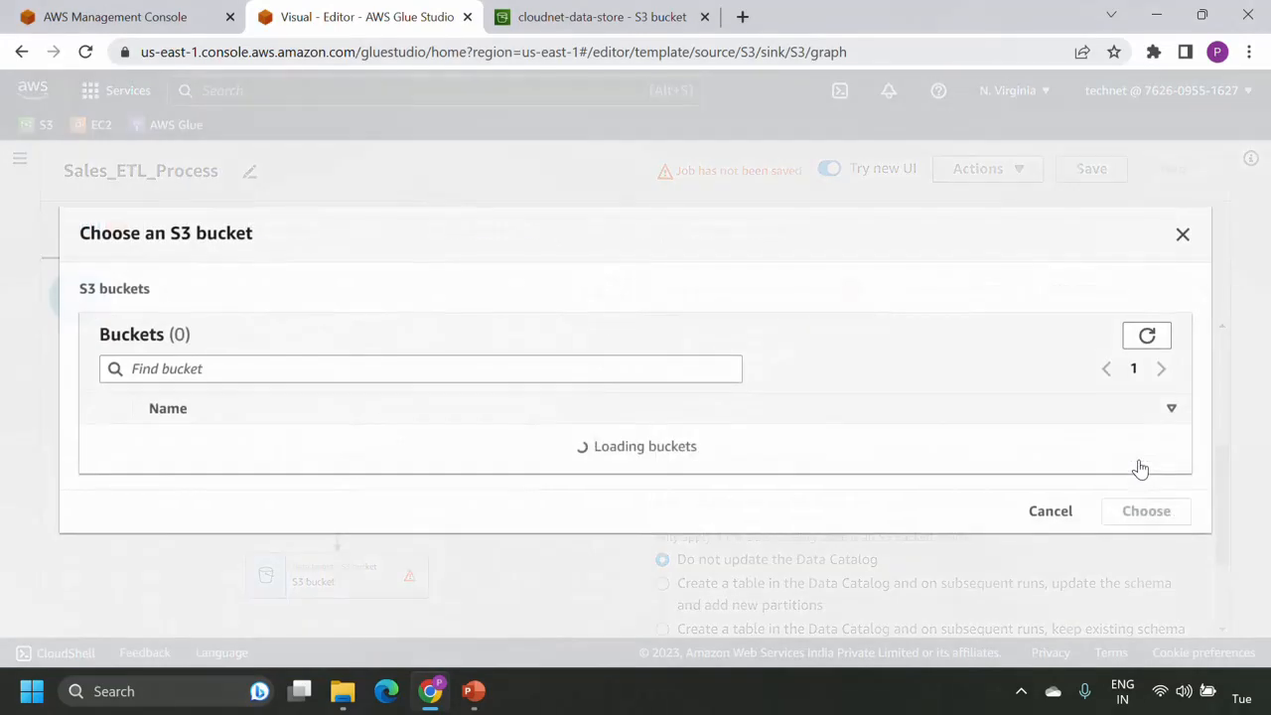
left_click(208, 448)
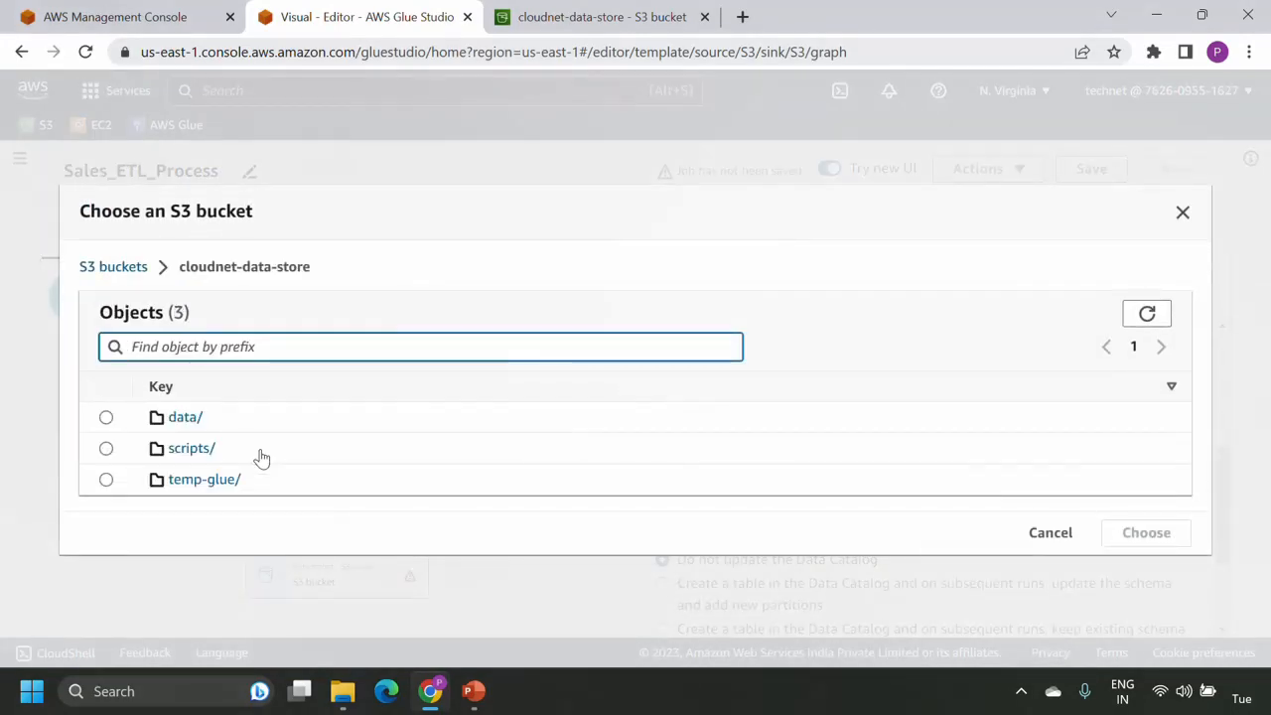
left_click(187, 421)
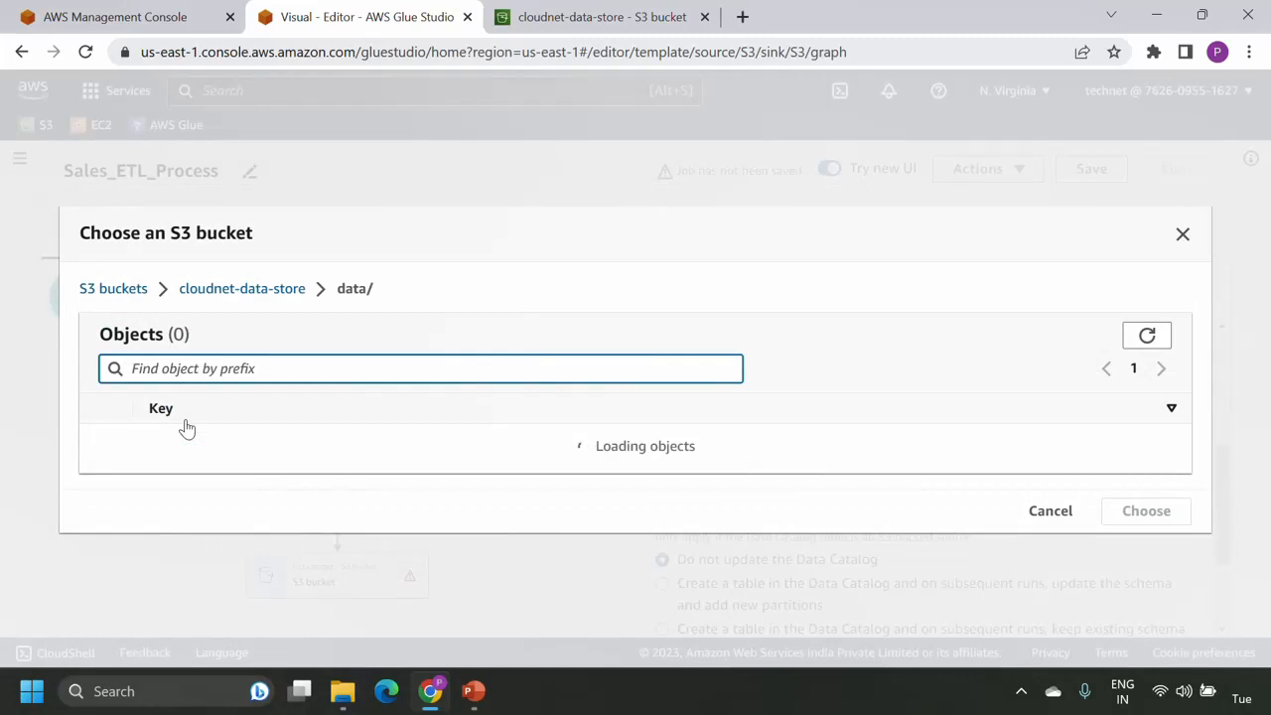
left_click(216, 452)
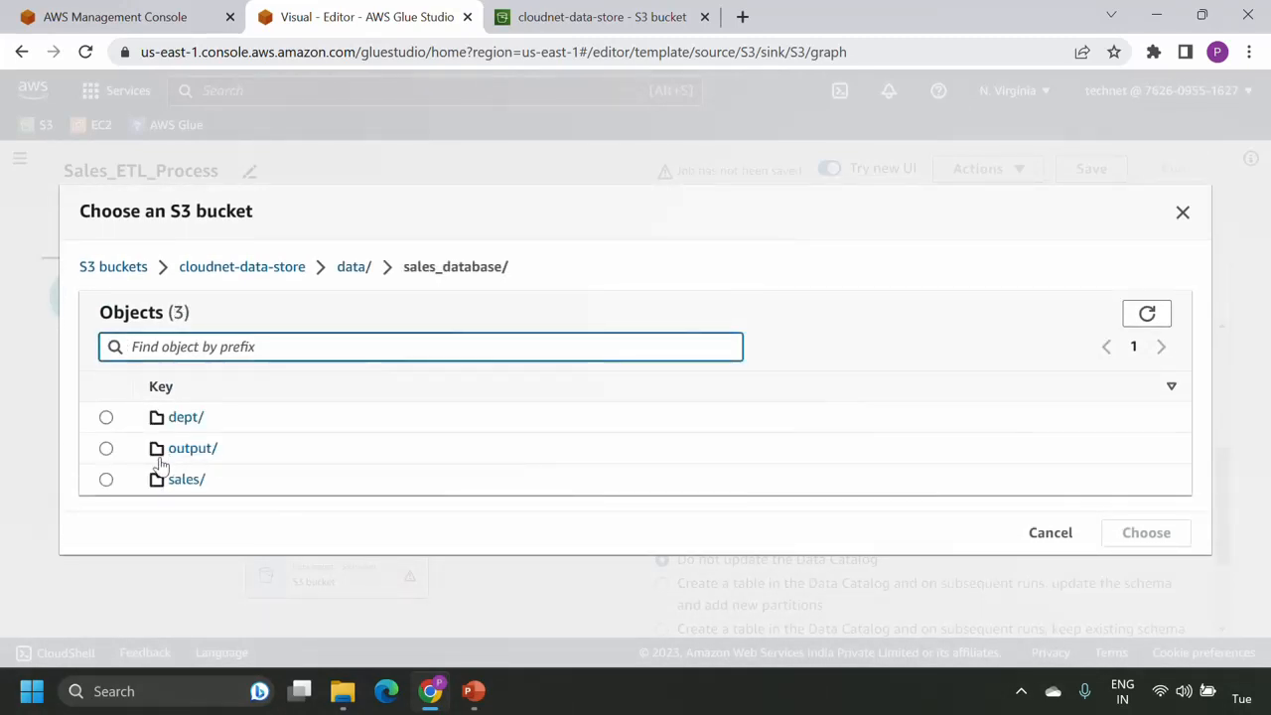
left_click(106, 448)
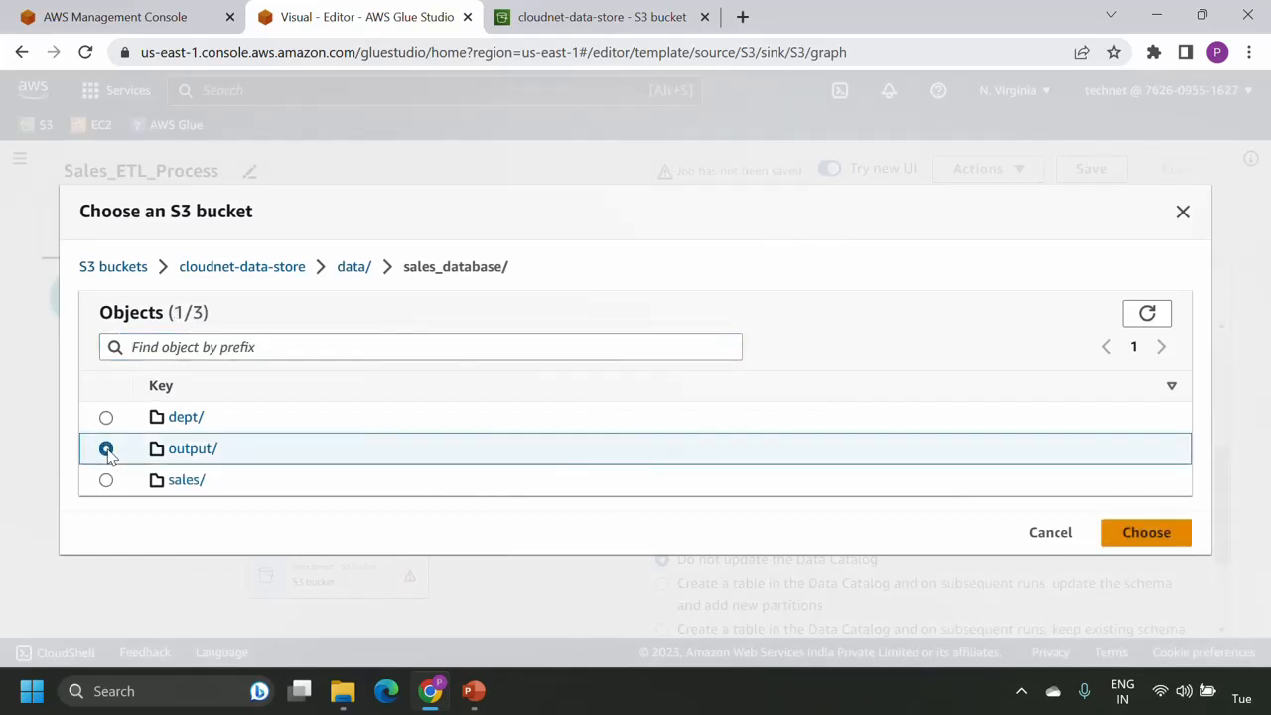
left_click(1164, 542)
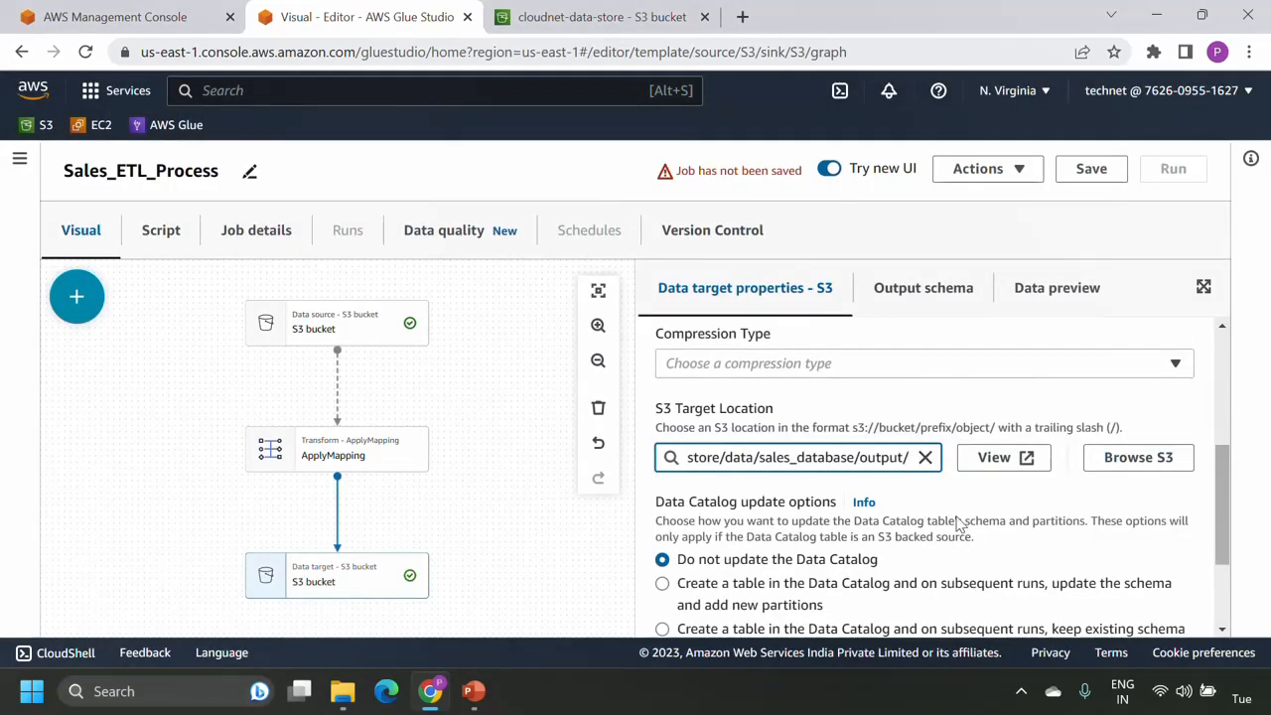
type("sales")
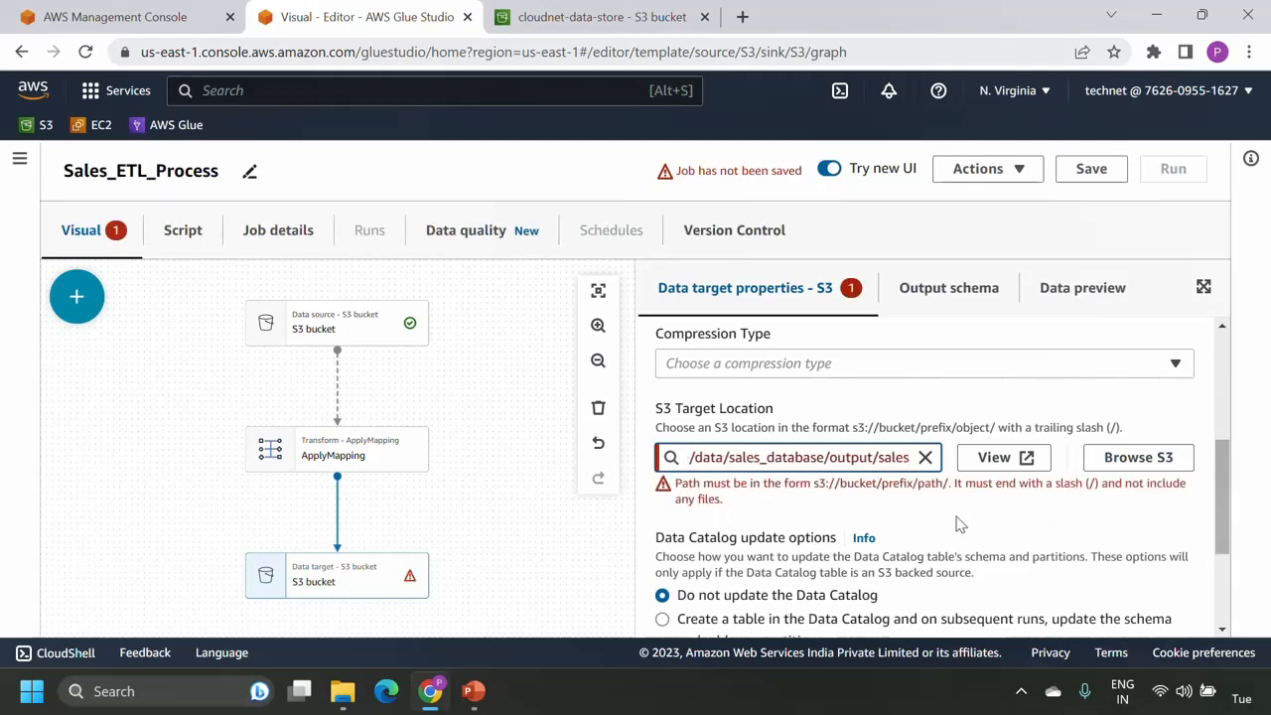
type("_parquet")
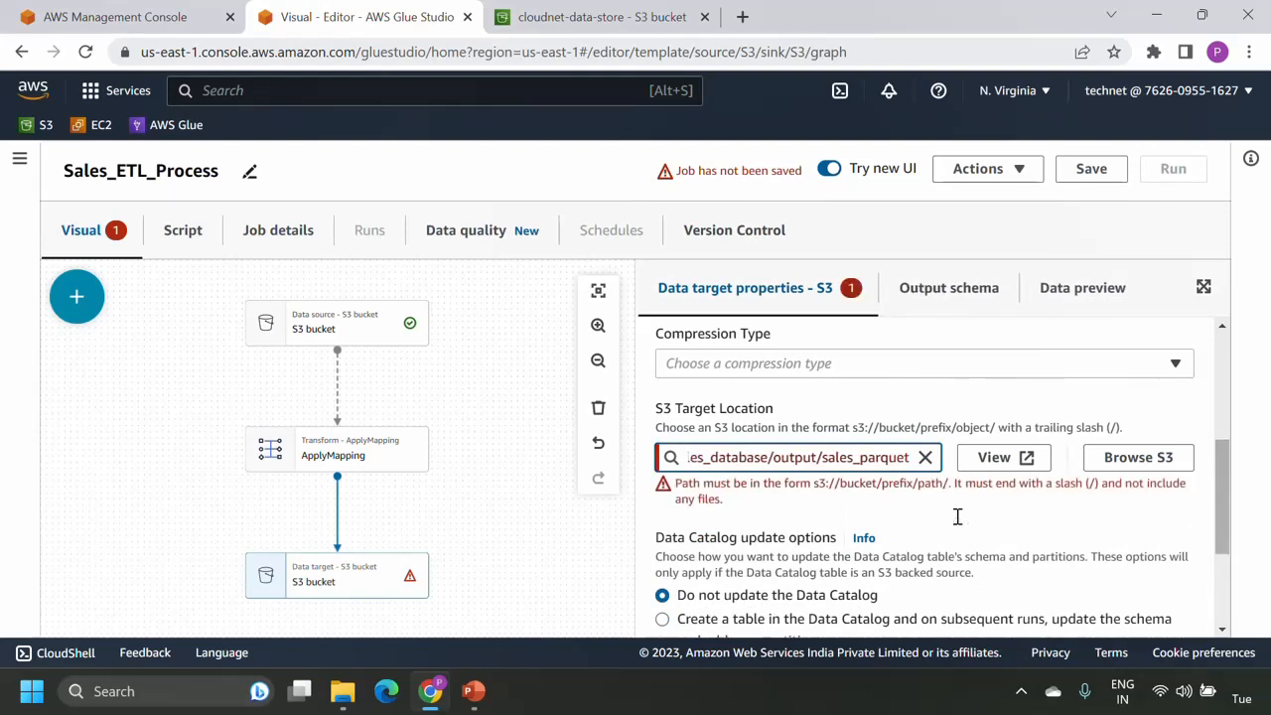
type("/")
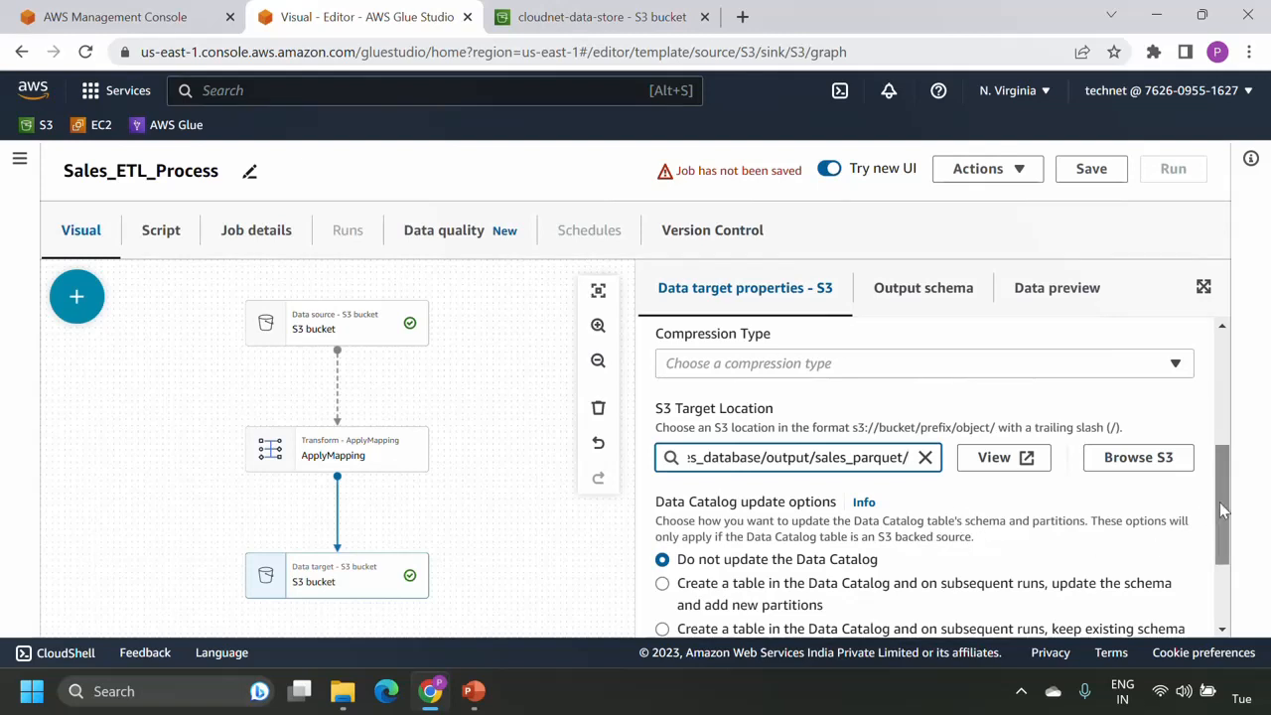
Review the ApplyMapping node's source-to-target column mapping, output schema and data preview options
left_click_drag(1220, 501, 1224, 385)
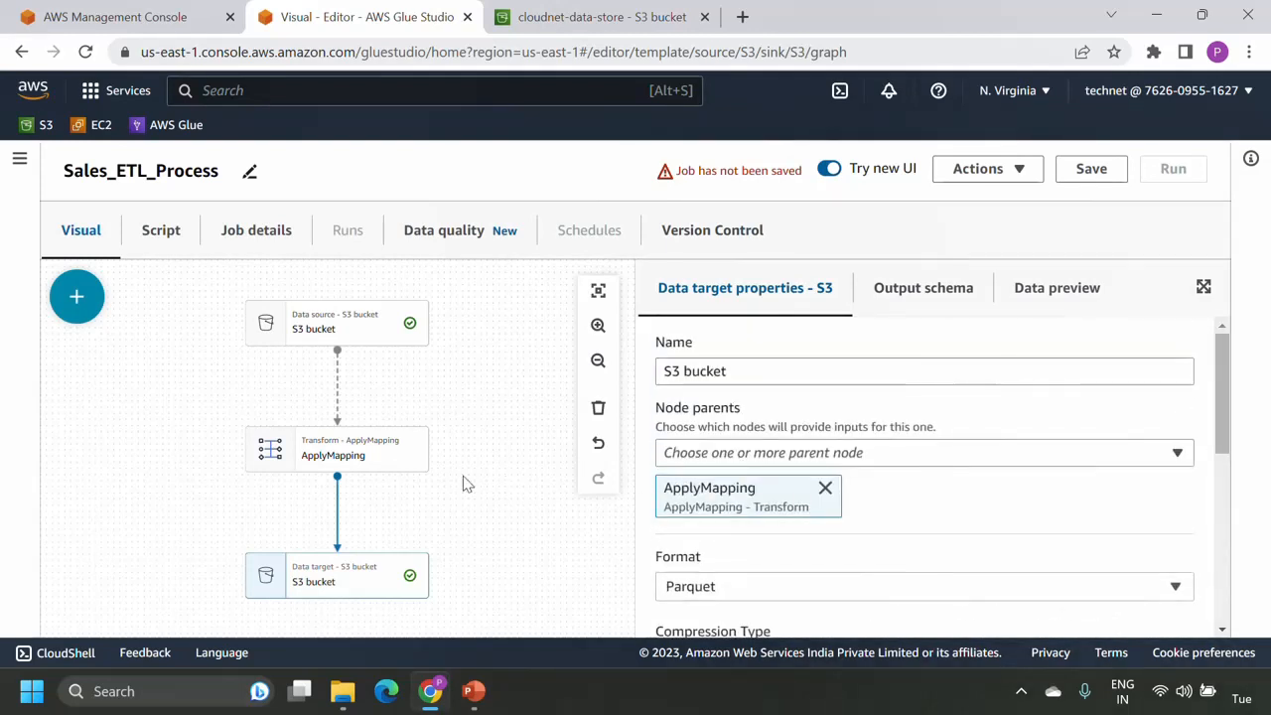
left_click(377, 460)
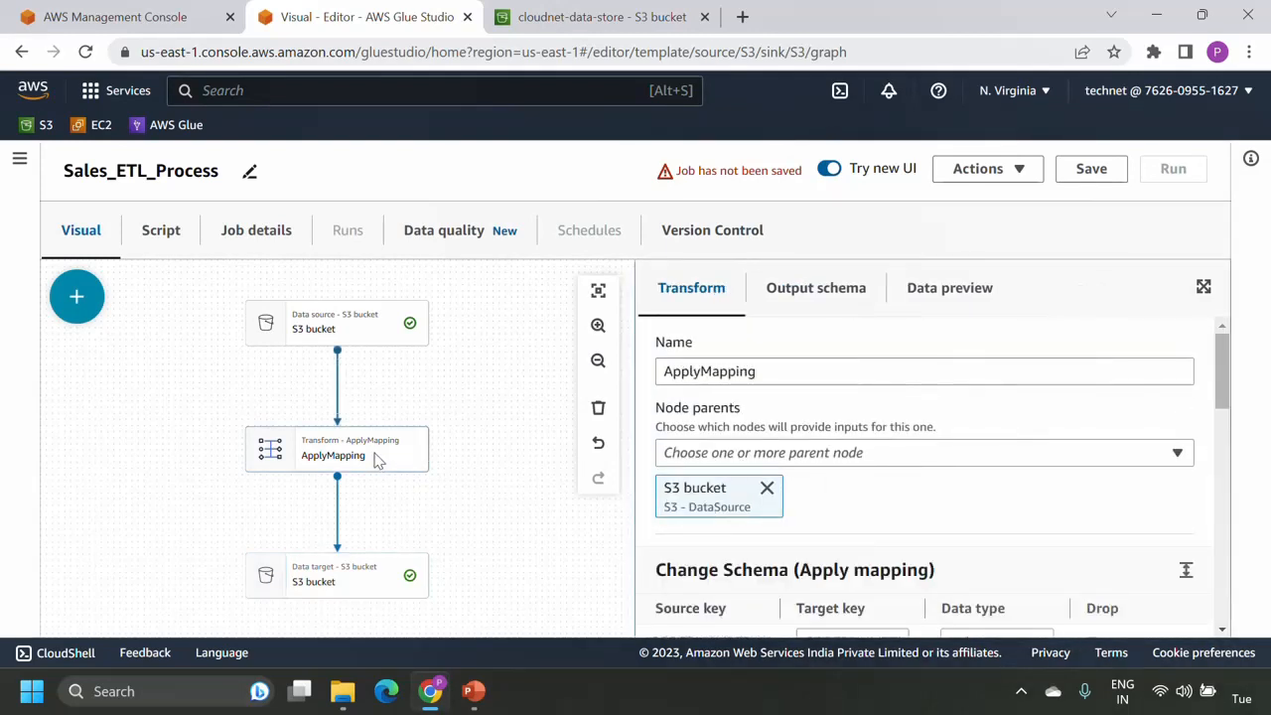
scroll(1125, 472, "down", 2)
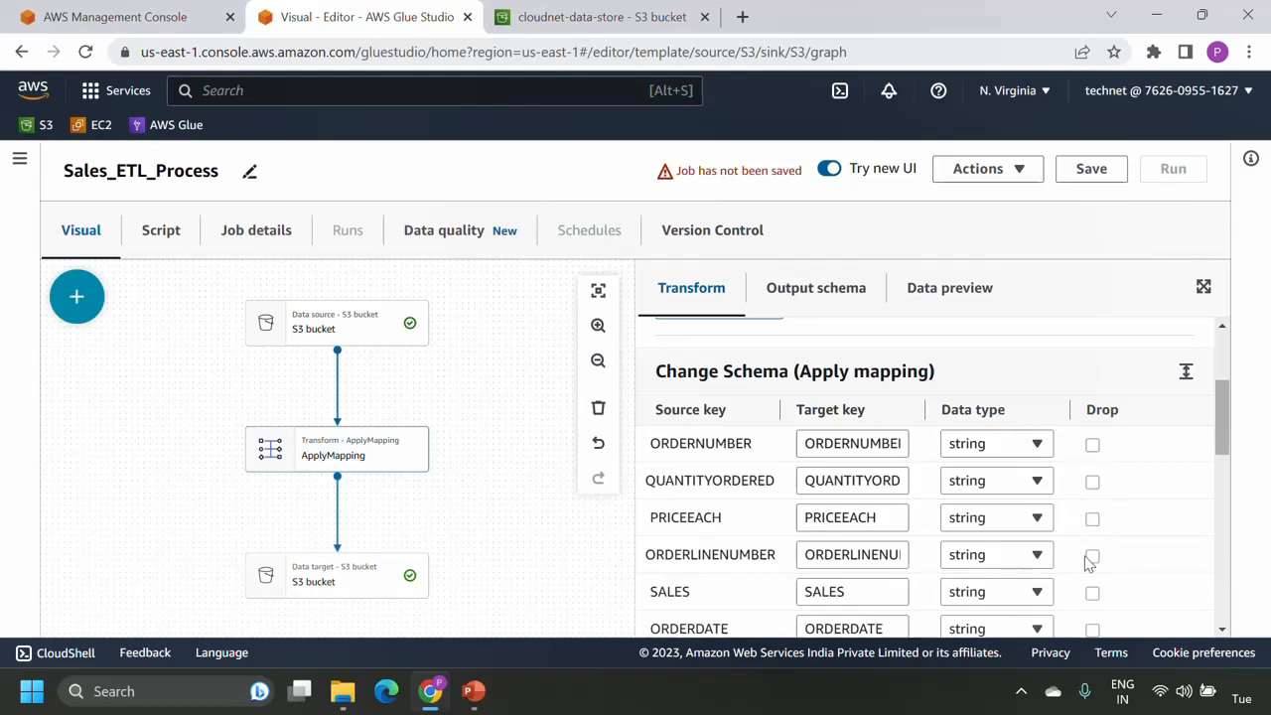
scroll(1090, 566, "down", 5)
scroll(1093, 576, "up", 1)
scroll(1089, 580, "up", 5)
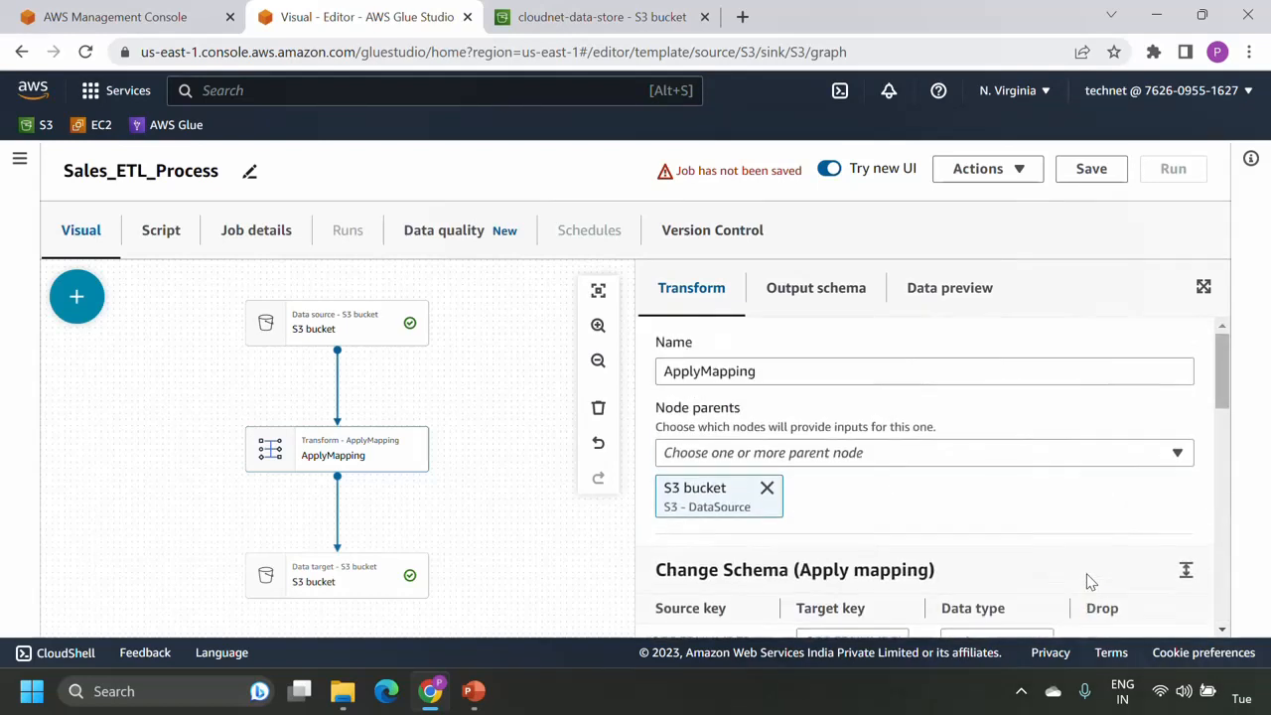
left_click(834, 300)
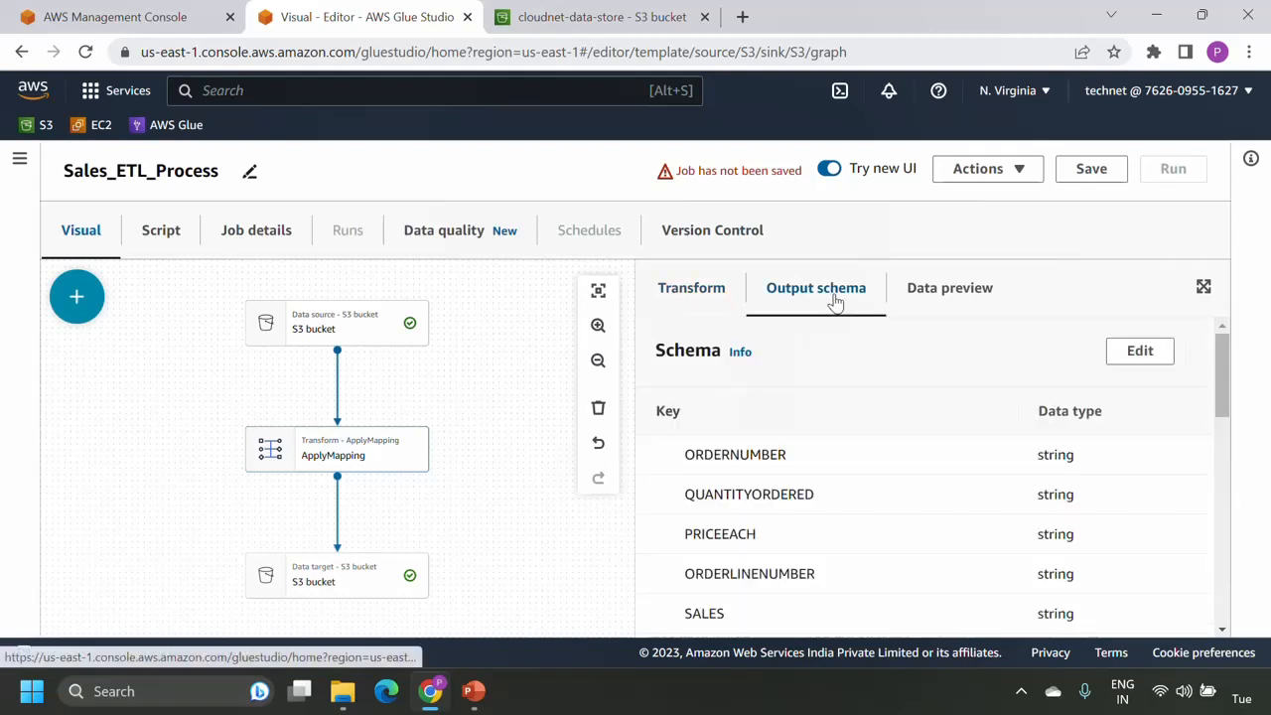
left_click(949, 298)
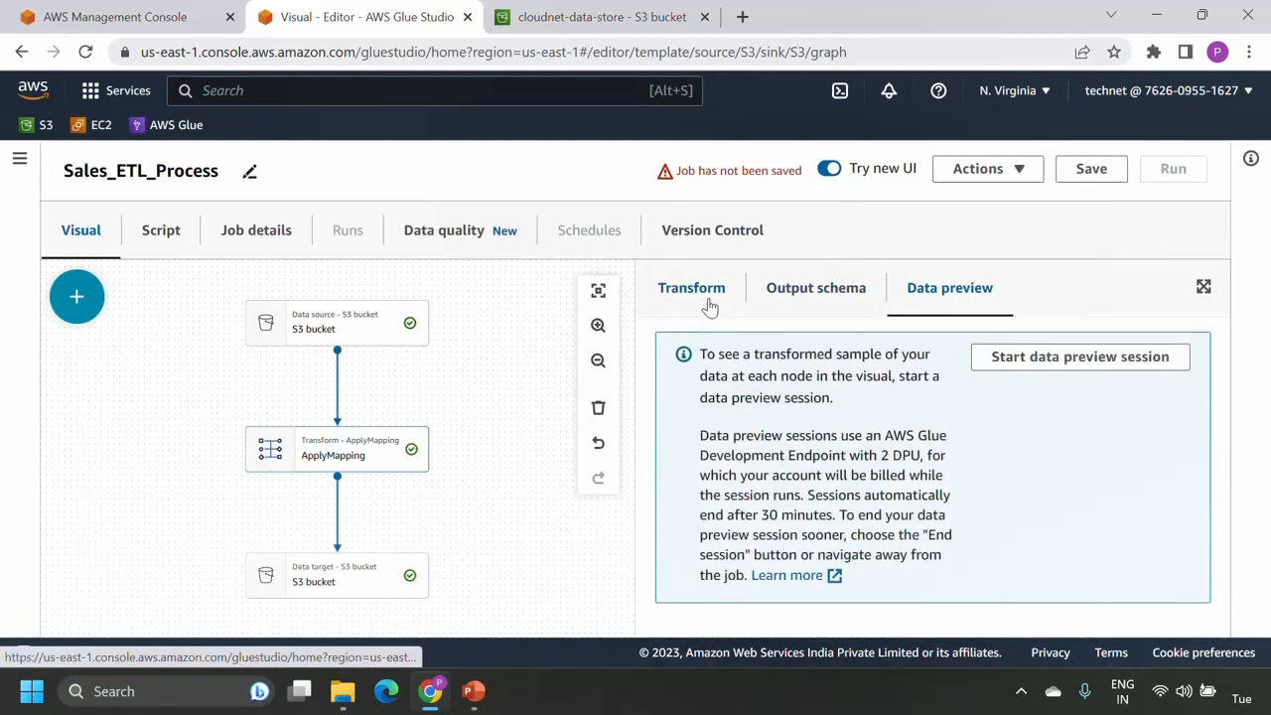
left_click(711, 306)
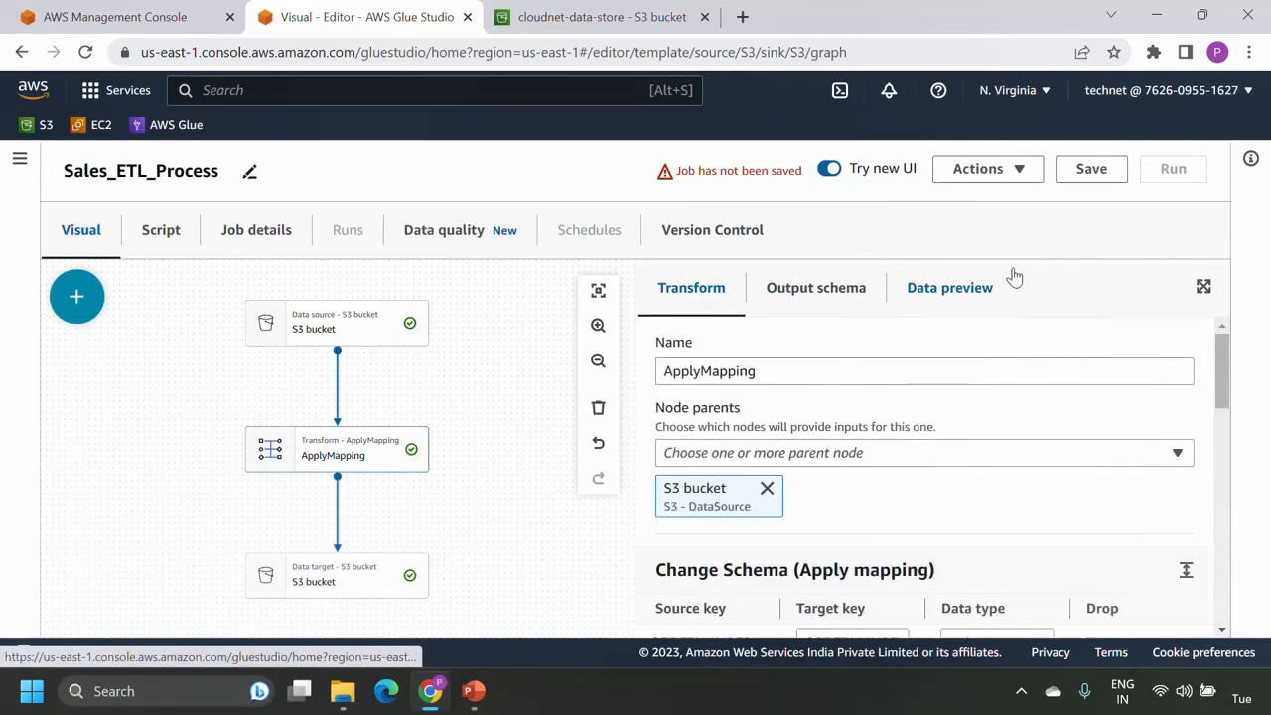
Save and run the Sales_ETL_Process job, and check its status in the run details
left_click(1092, 176)
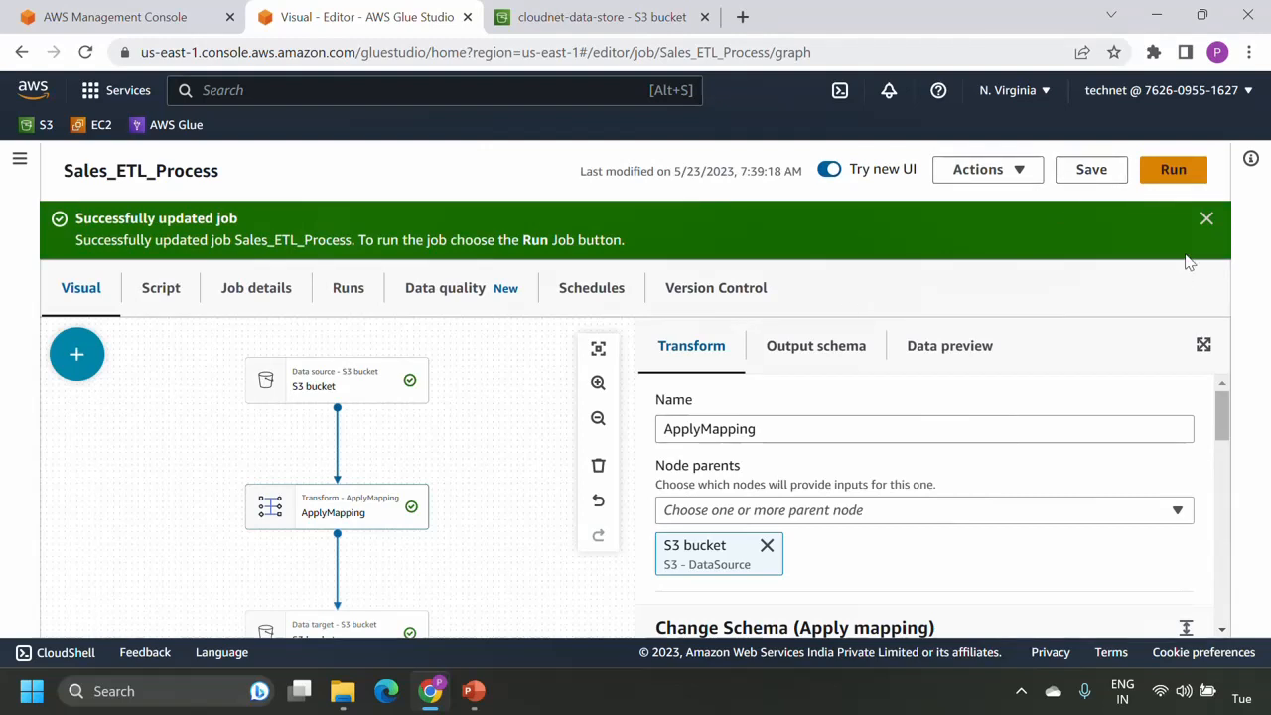
left_click(1205, 221)
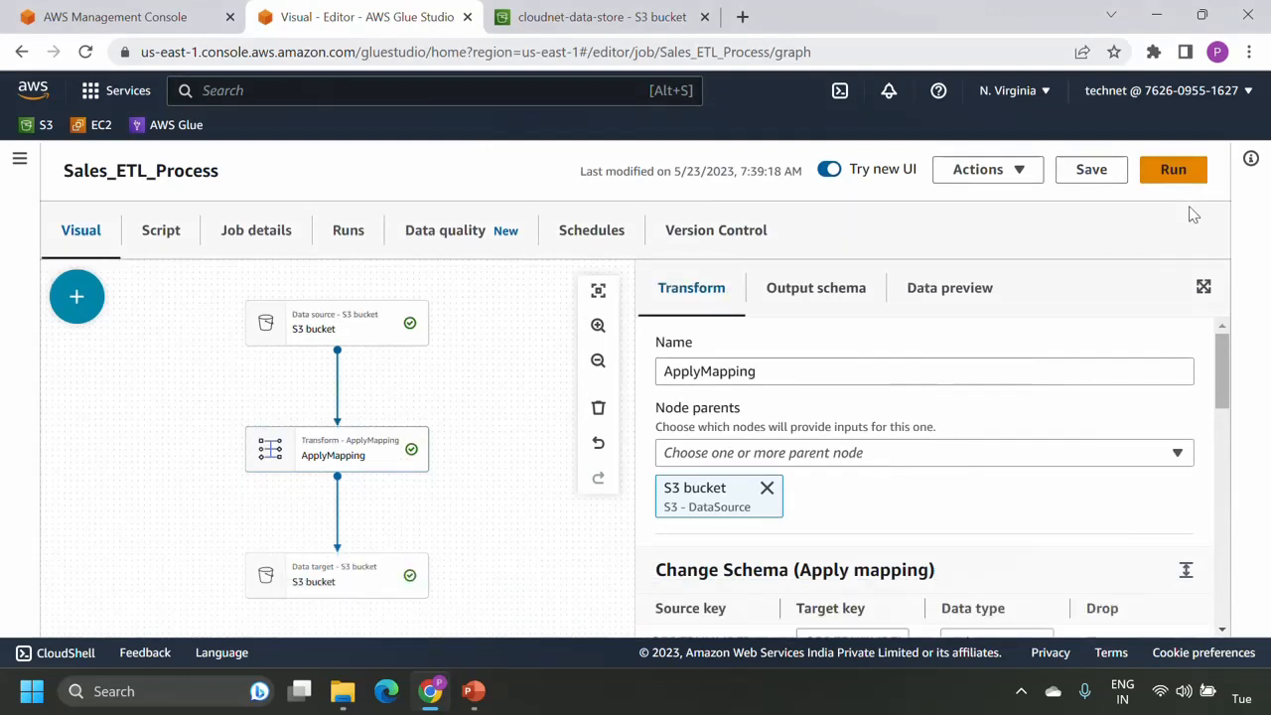
left_click(1174, 176)
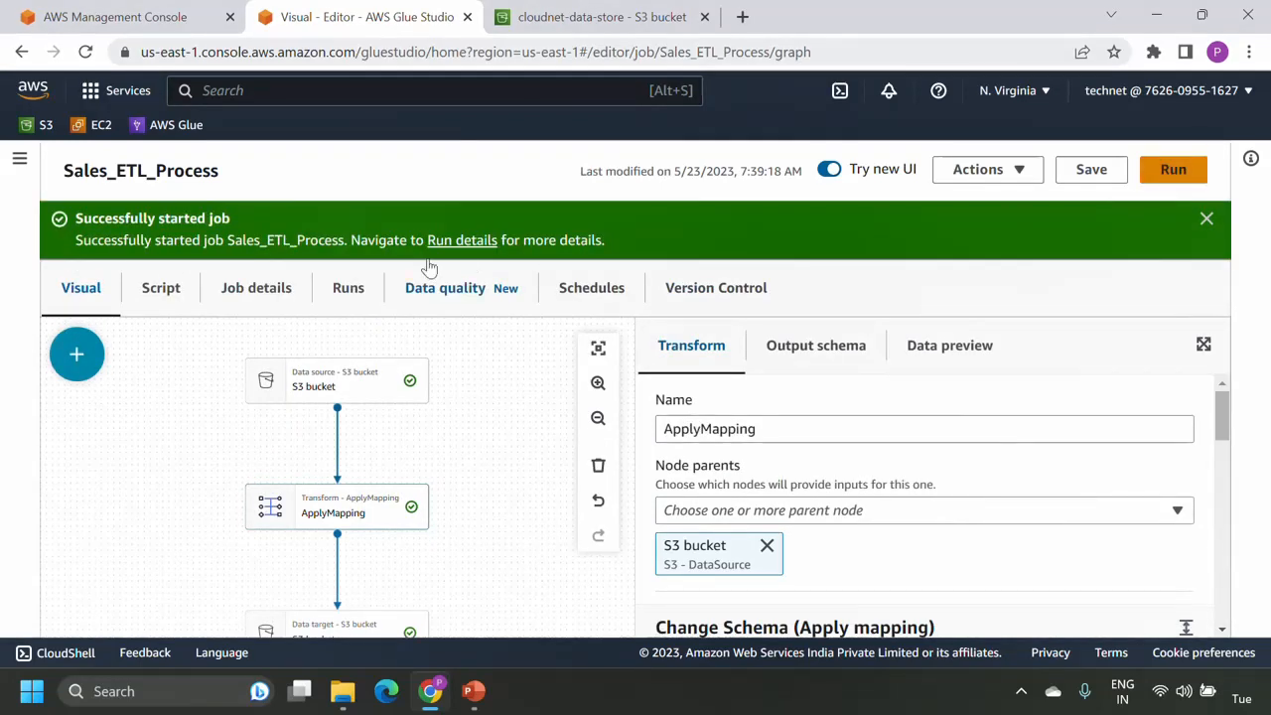
left_click(458, 248)
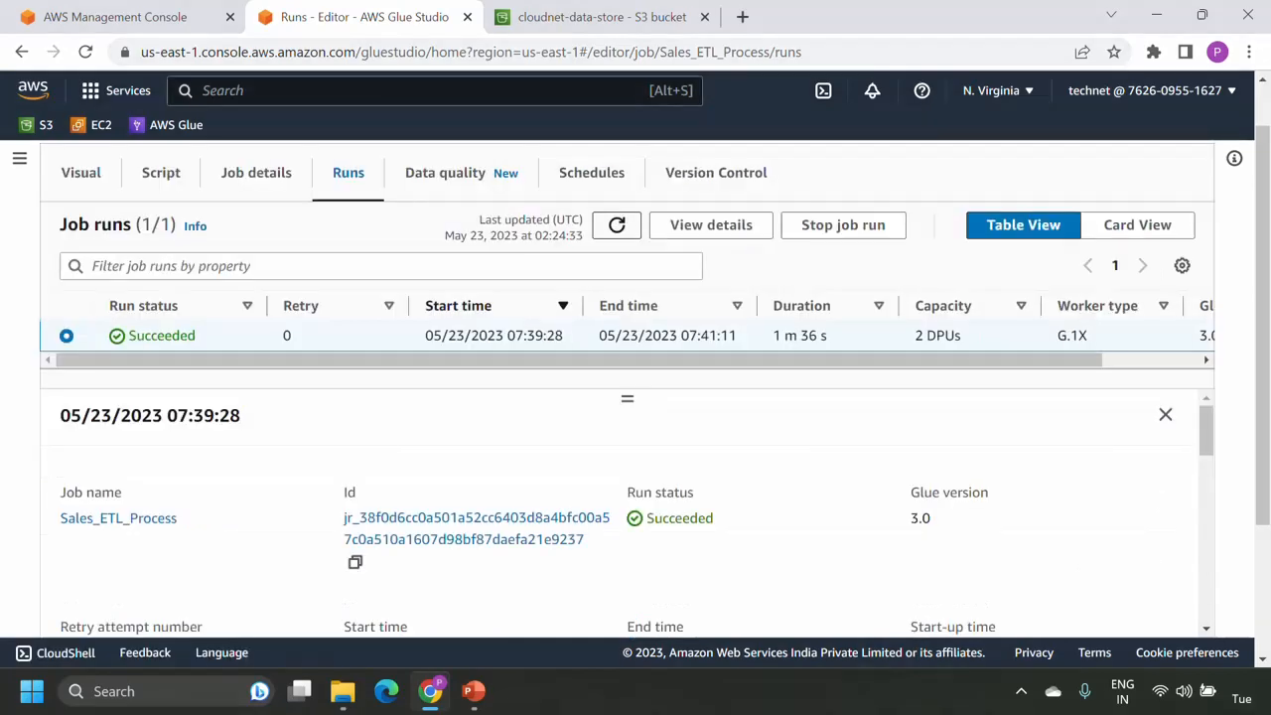
left_click(616, 230)
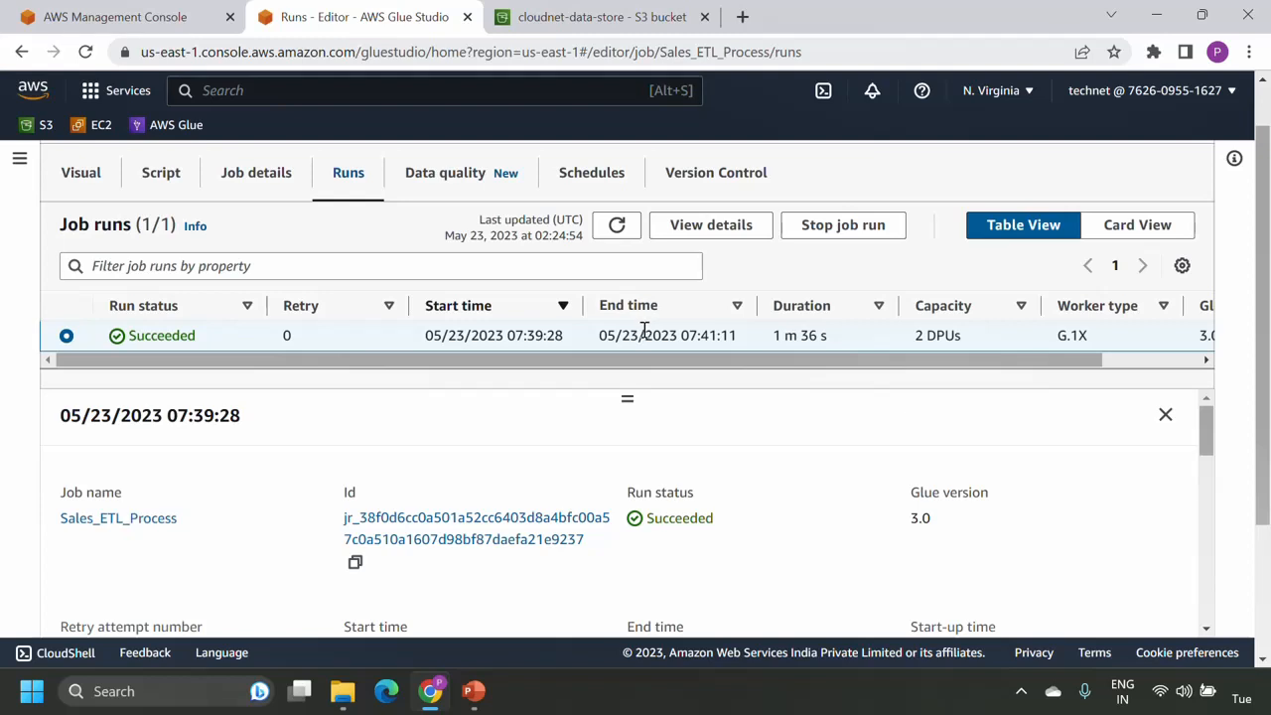
Check the job's output file in the output/sales_parquet folder under sales_database in the S3 bucket
left_click(645, 18)
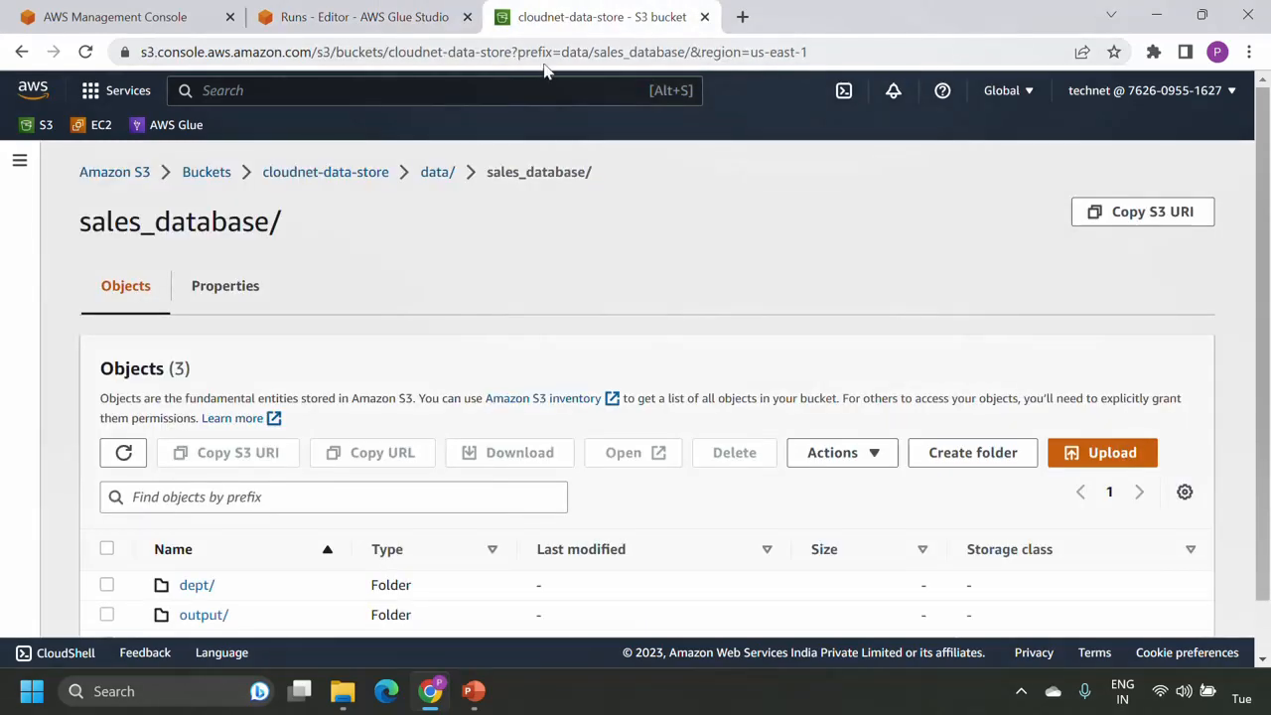
scroll(392, 437, "down", 1)
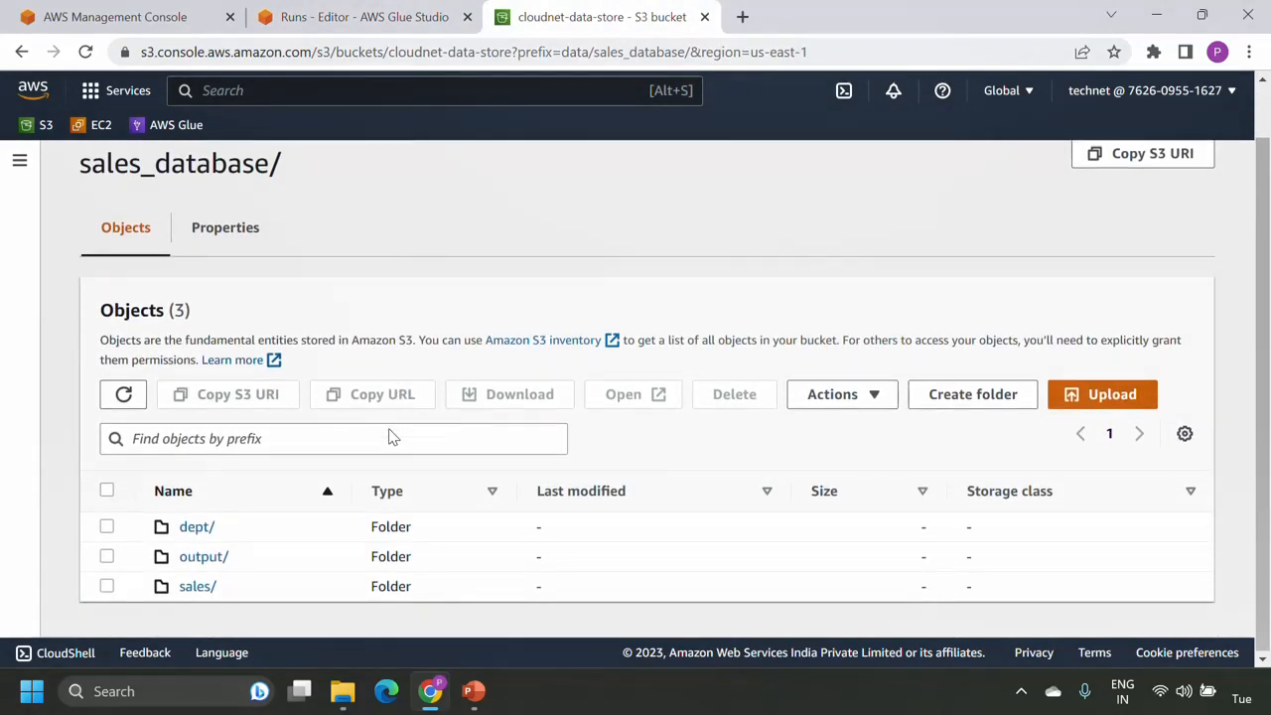
left_click(204, 557)
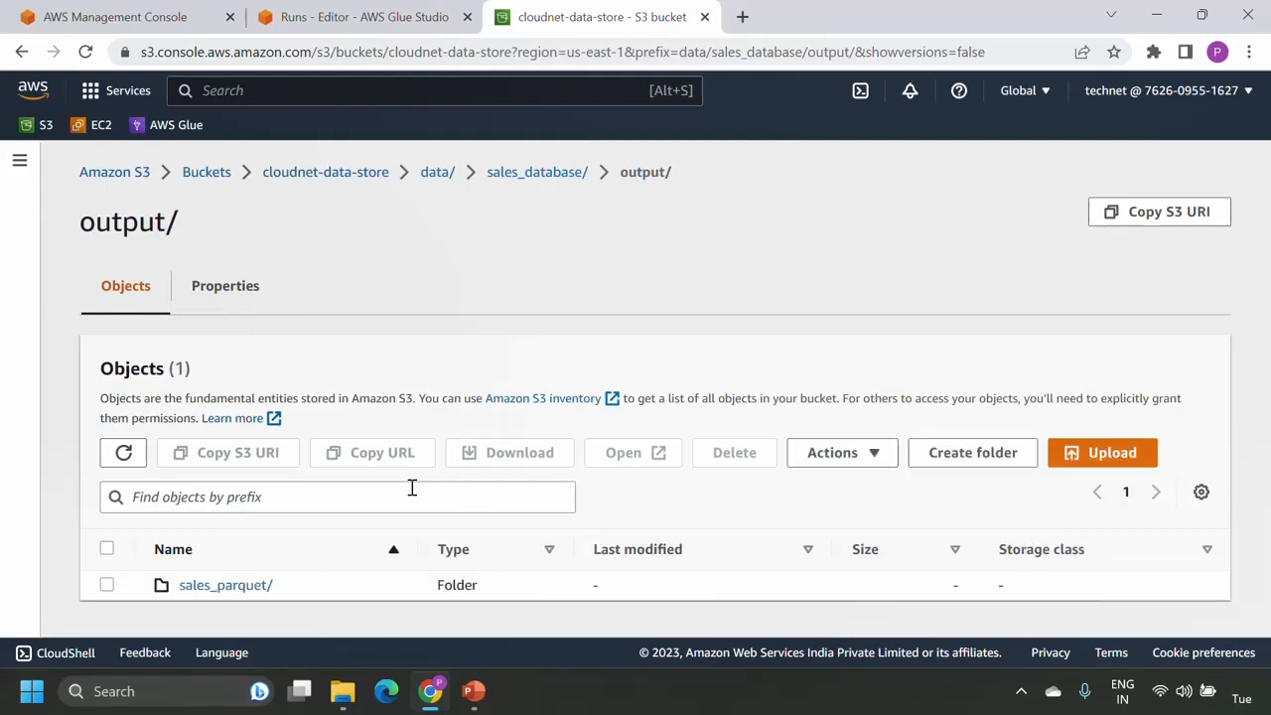
left_click(214, 588)
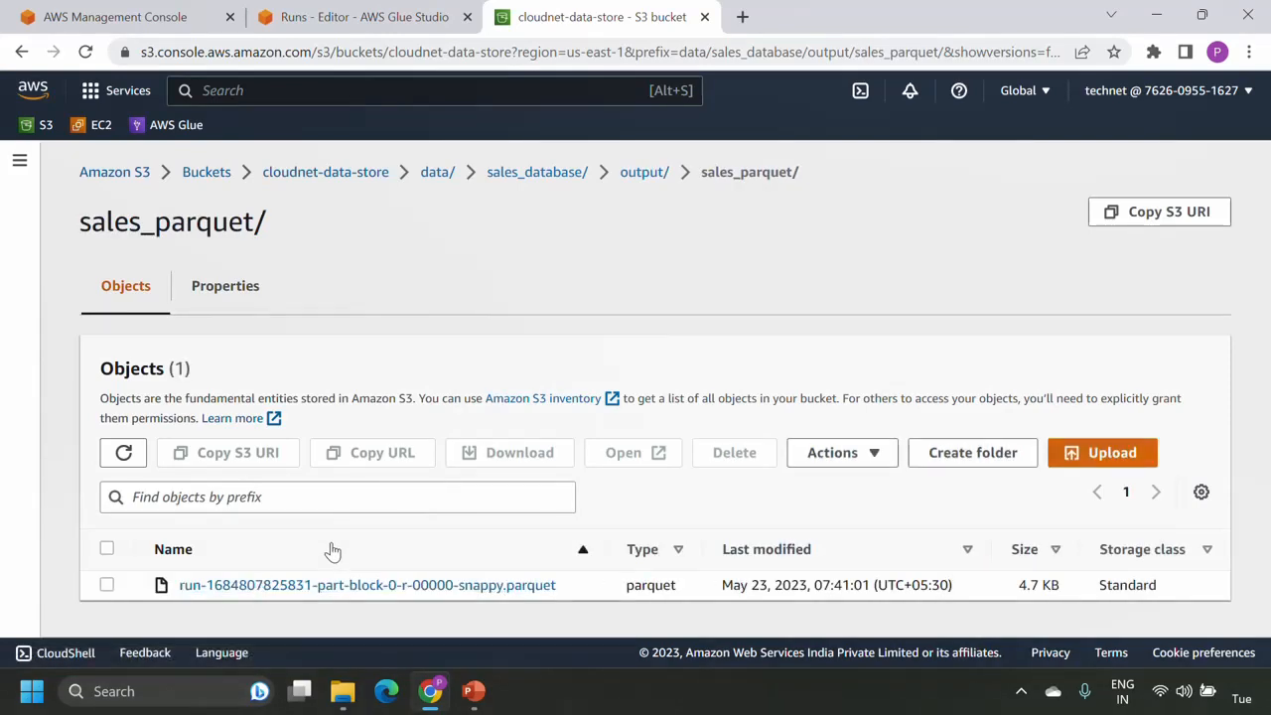
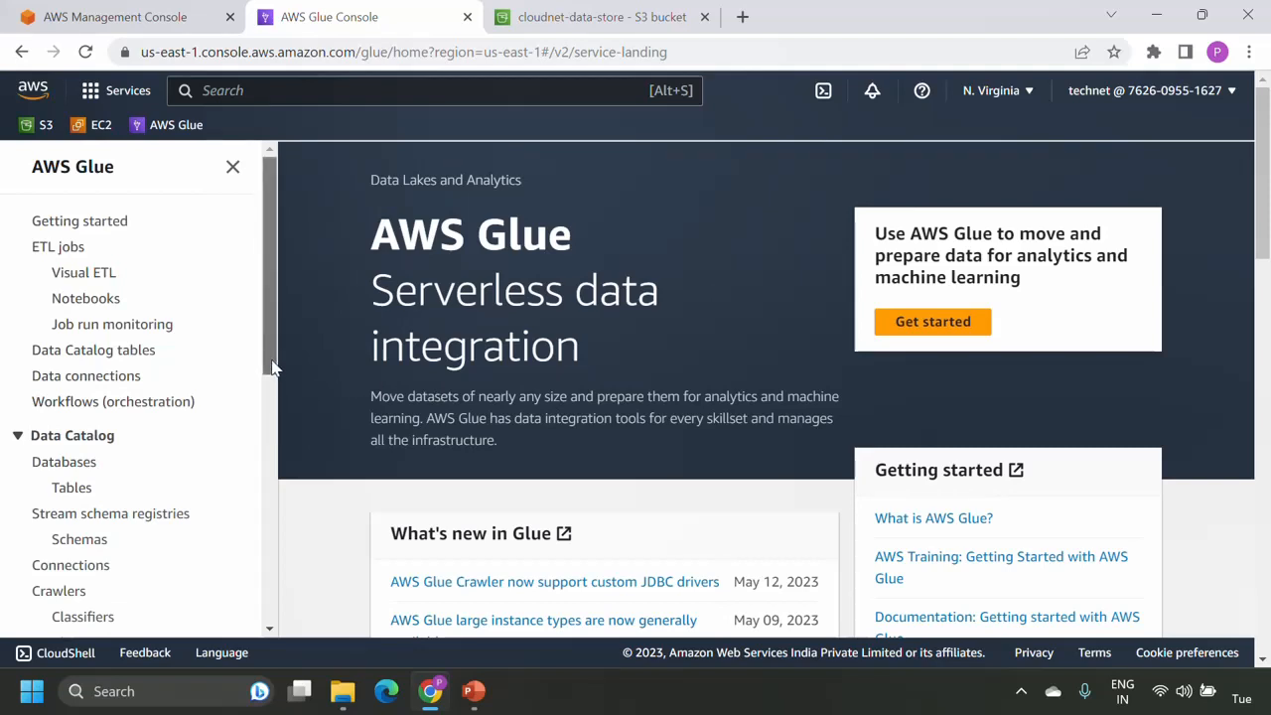
Start adding a new AWS Glue trigger and name it trigger_sales_etl
left_click_drag(273, 367, 275, 491)
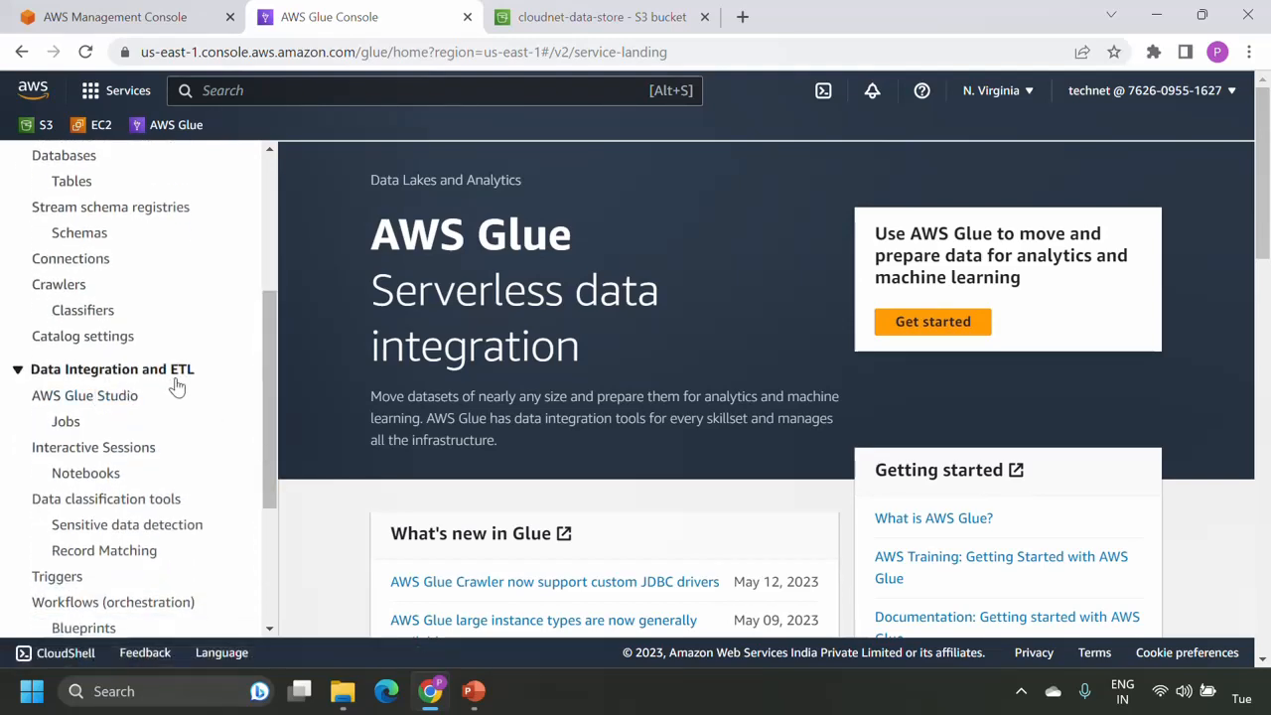
left_click(59, 580)
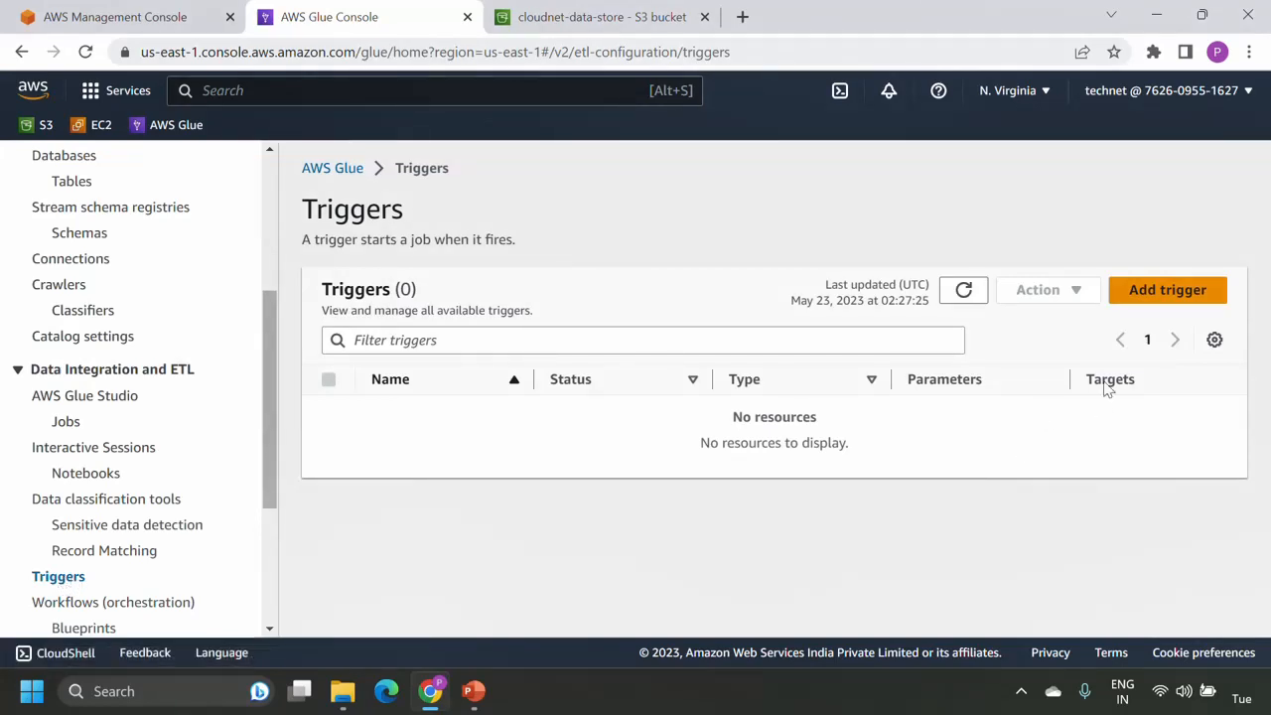
left_click(1154, 301)
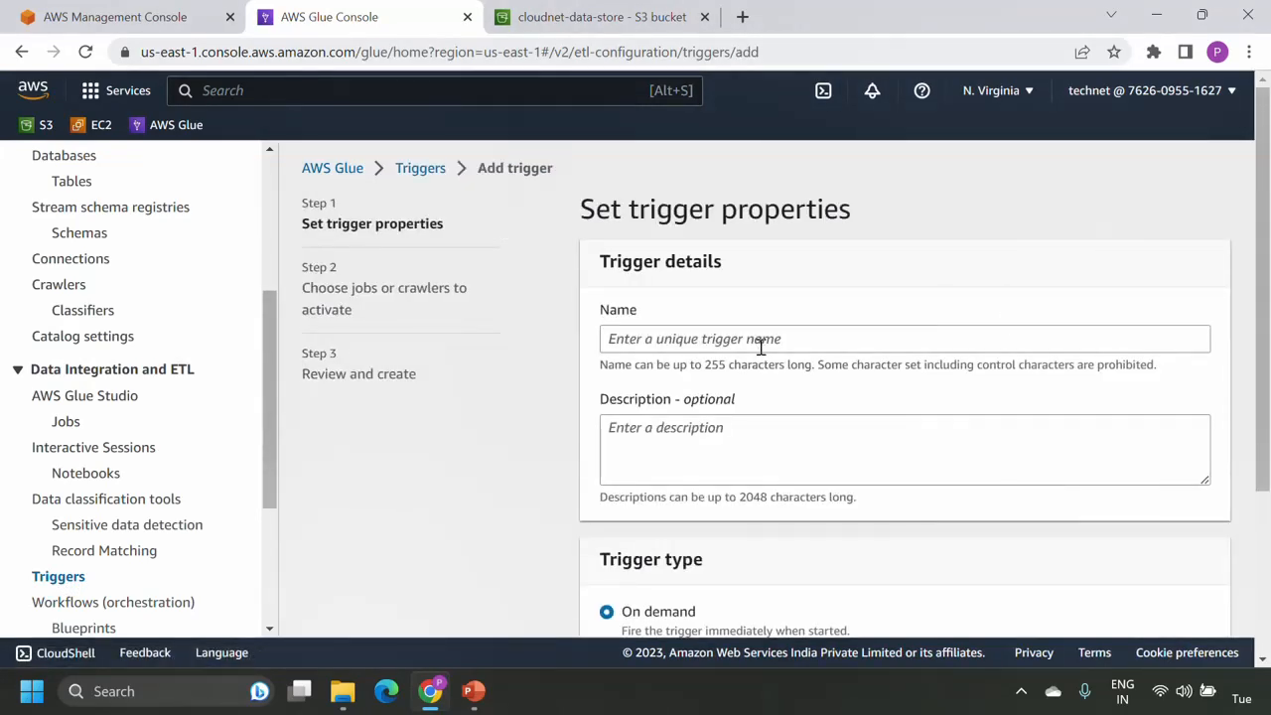
left_click(761, 342)
type("trigger")
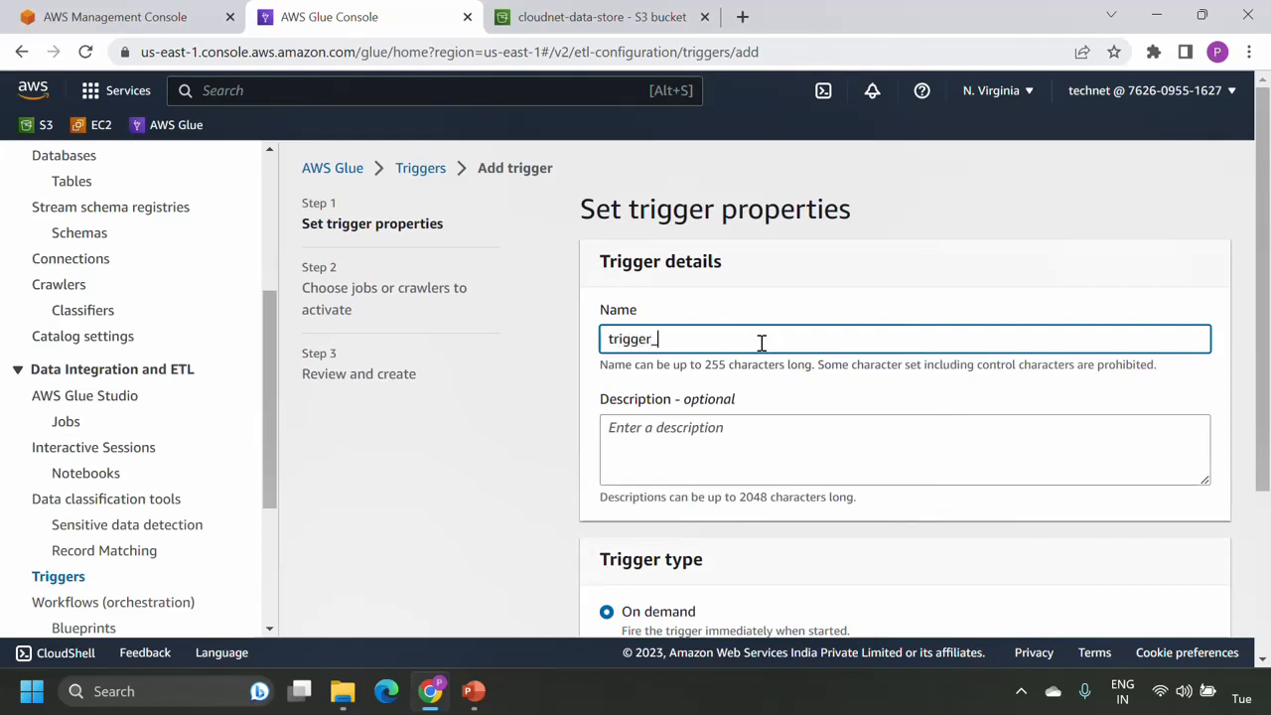
type("_sales_etl")
Make trigger_sales_etl a scheduled trigger with a Daily frequency
scroll(762, 342, "down", 3)
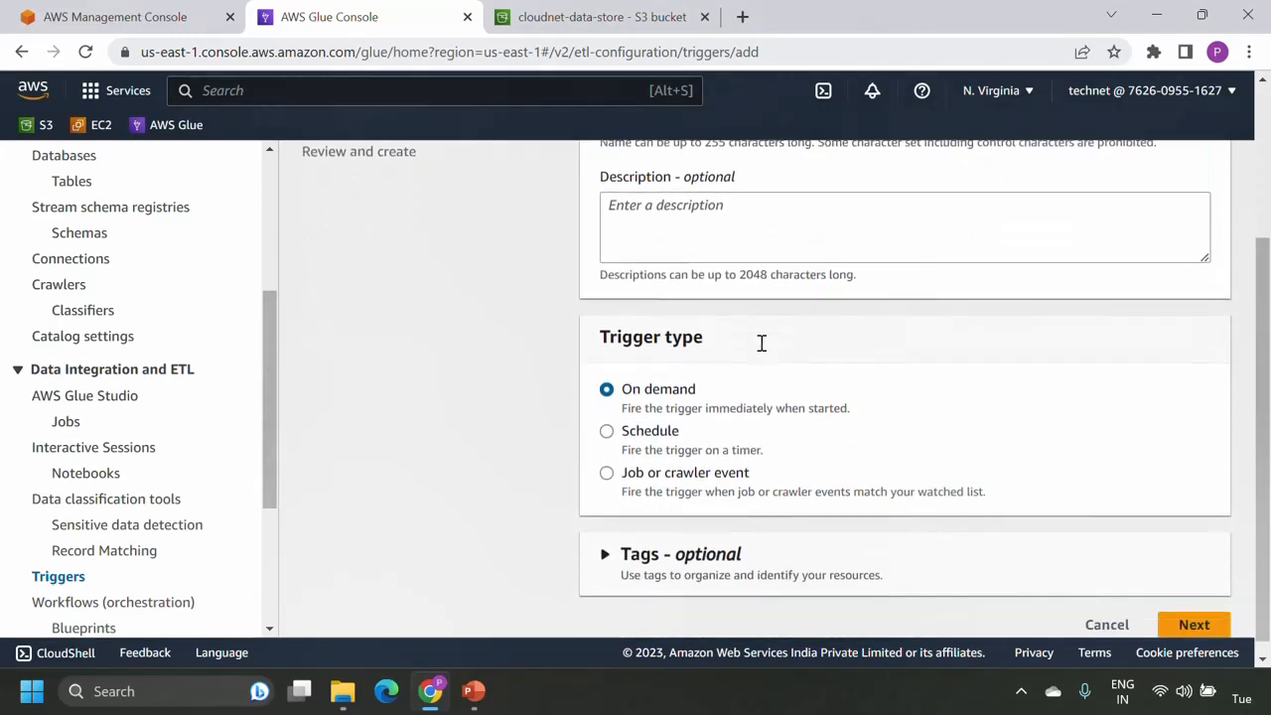
scroll(762, 343, "down", 1)
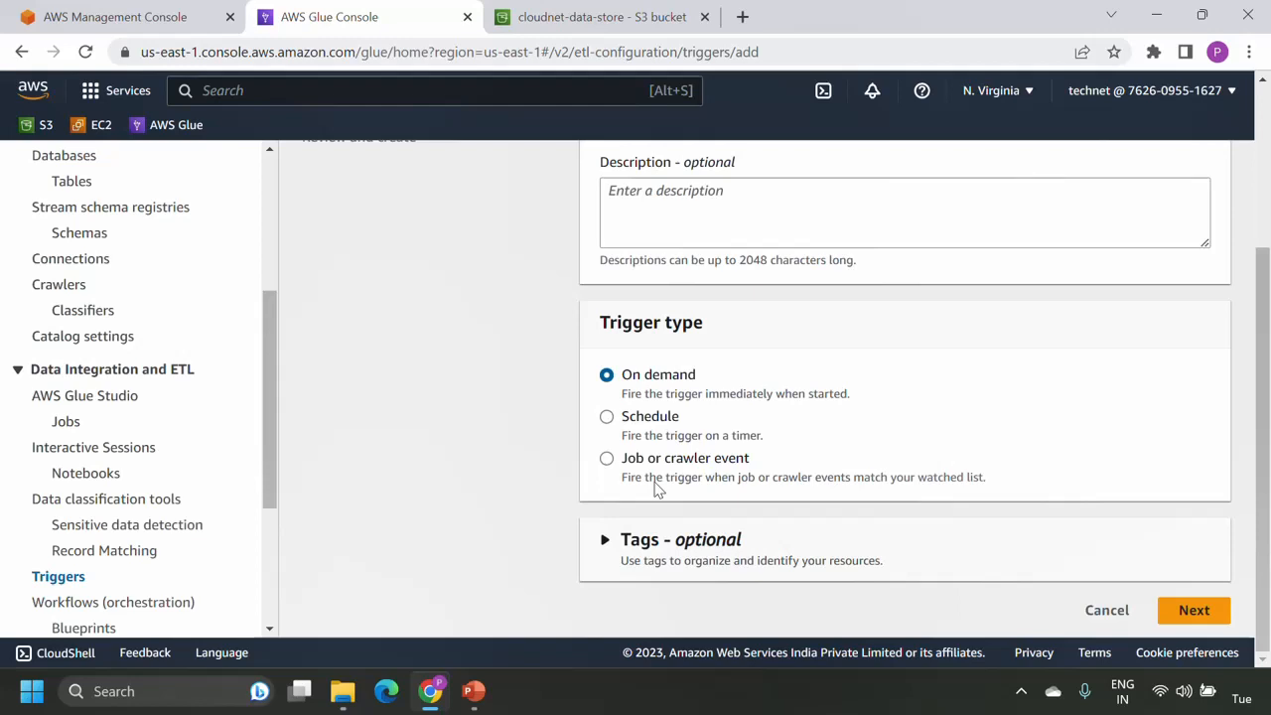
left_click(606, 417)
scroll(812, 427, "down", 1)
scroll(812, 427, "down", 3)
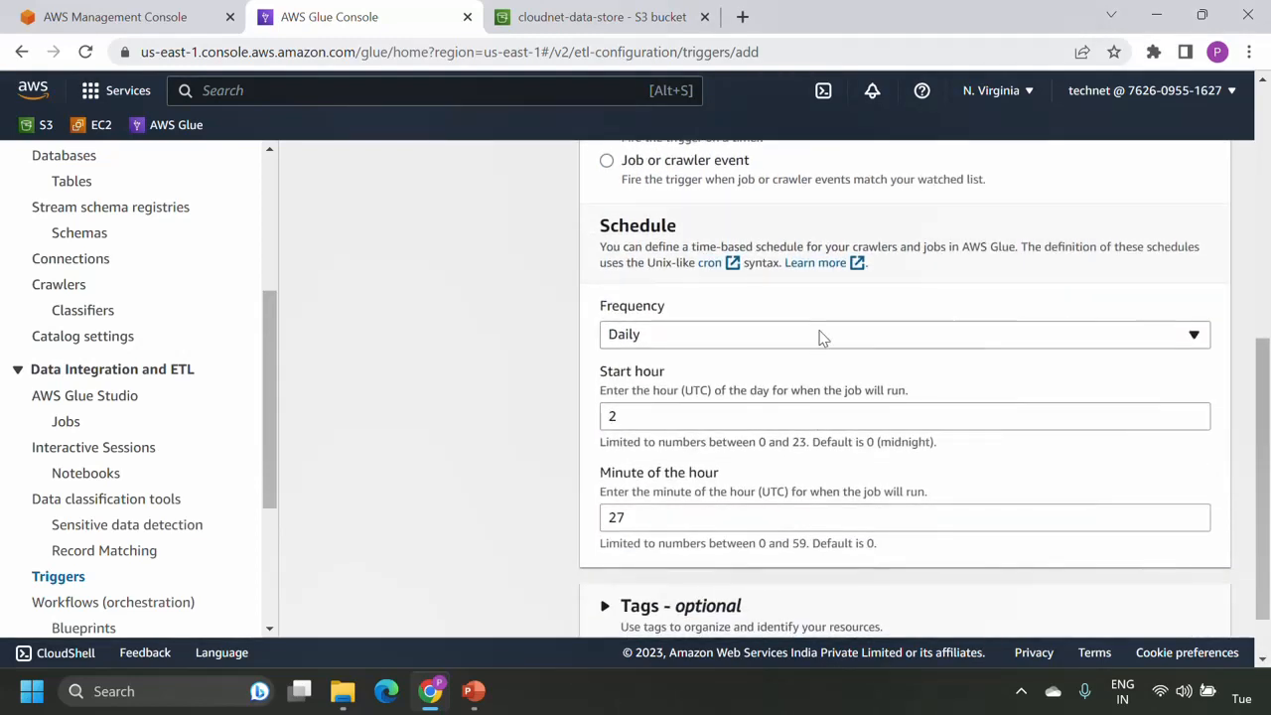
left_click(819, 336)
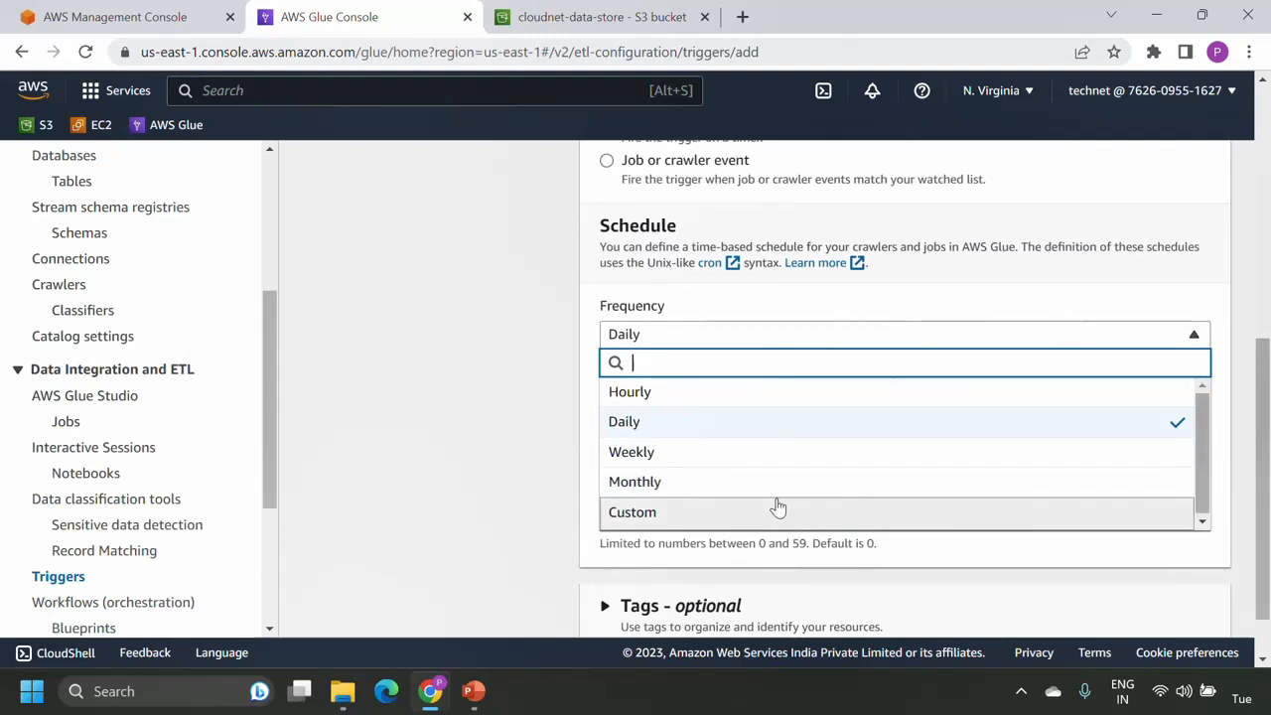
left_click(792, 427)
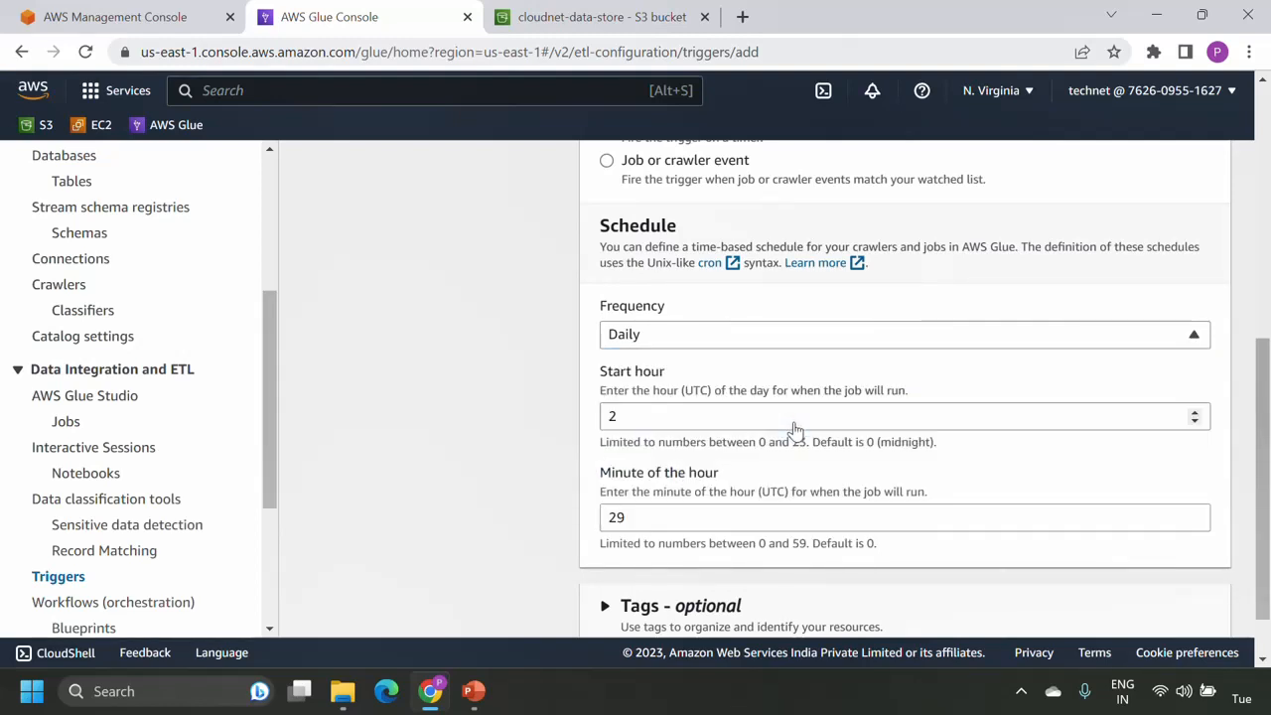
Set the daily schedule's start hour to 22 and minute to 00 UTC, and continue to choosing the target resources
left_click(740, 412)
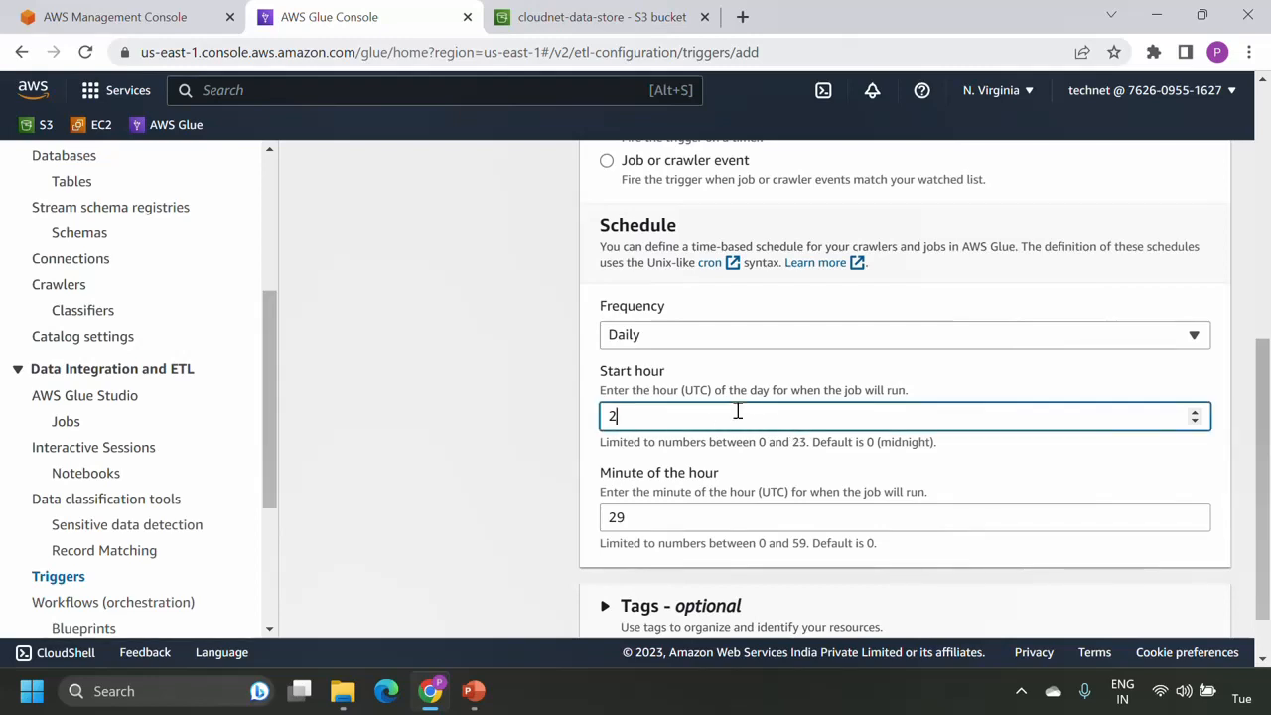
double_click(739, 412)
type("22")
key("Tab")
type("00")
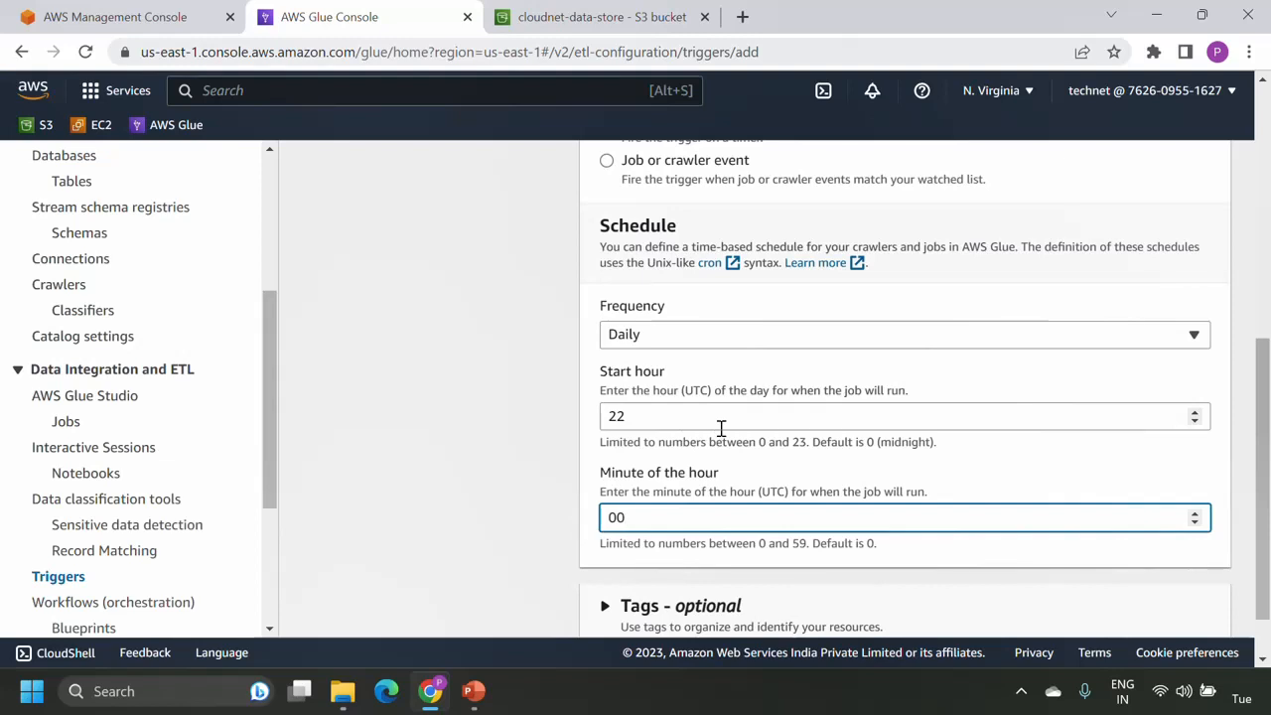
scroll(721, 427, "down", 1)
left_click(1193, 616)
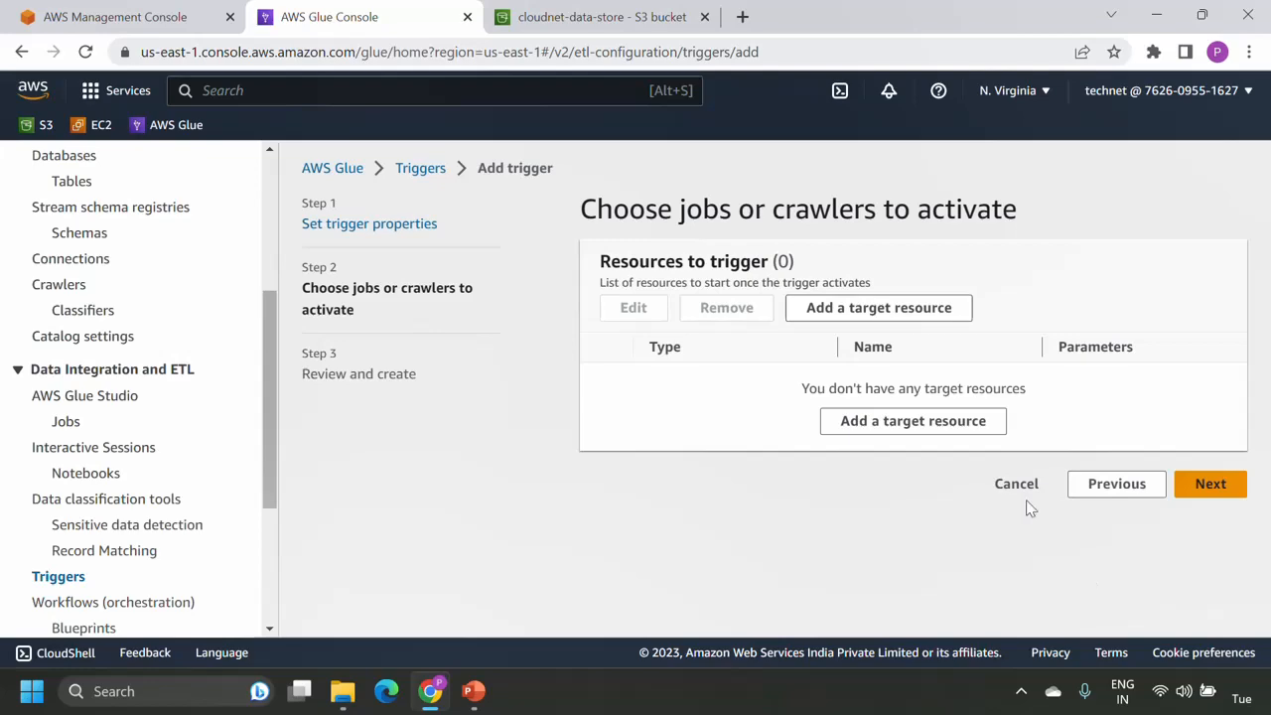
Add the Sales_ETL_Process job as the trigger's target resource
left_click(918, 425)
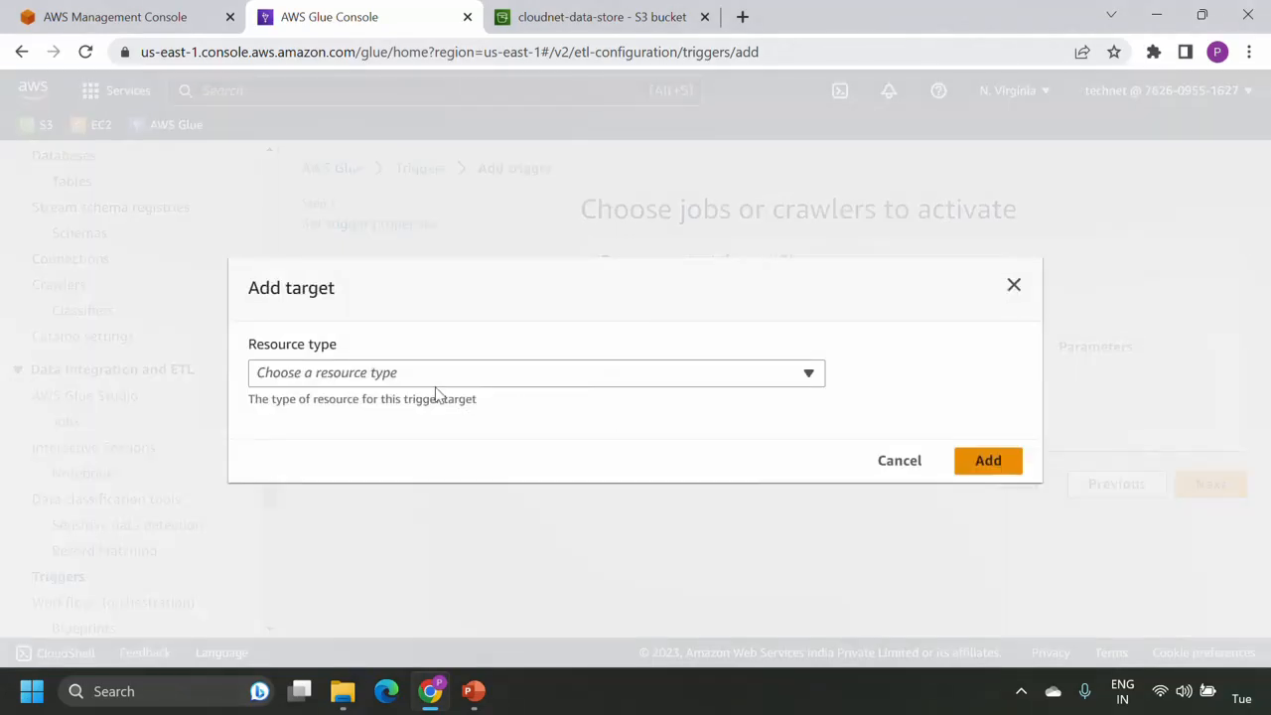
left_click(480, 376)
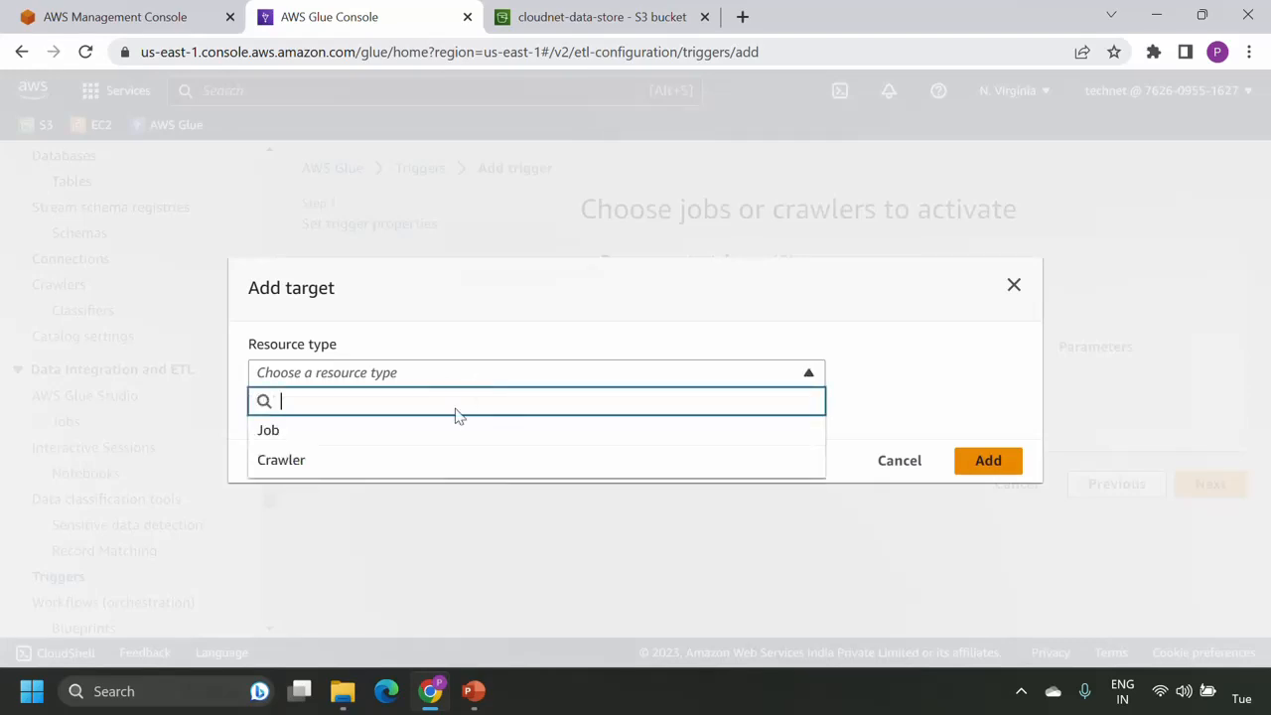
left_click(384, 437)
left_click(442, 412)
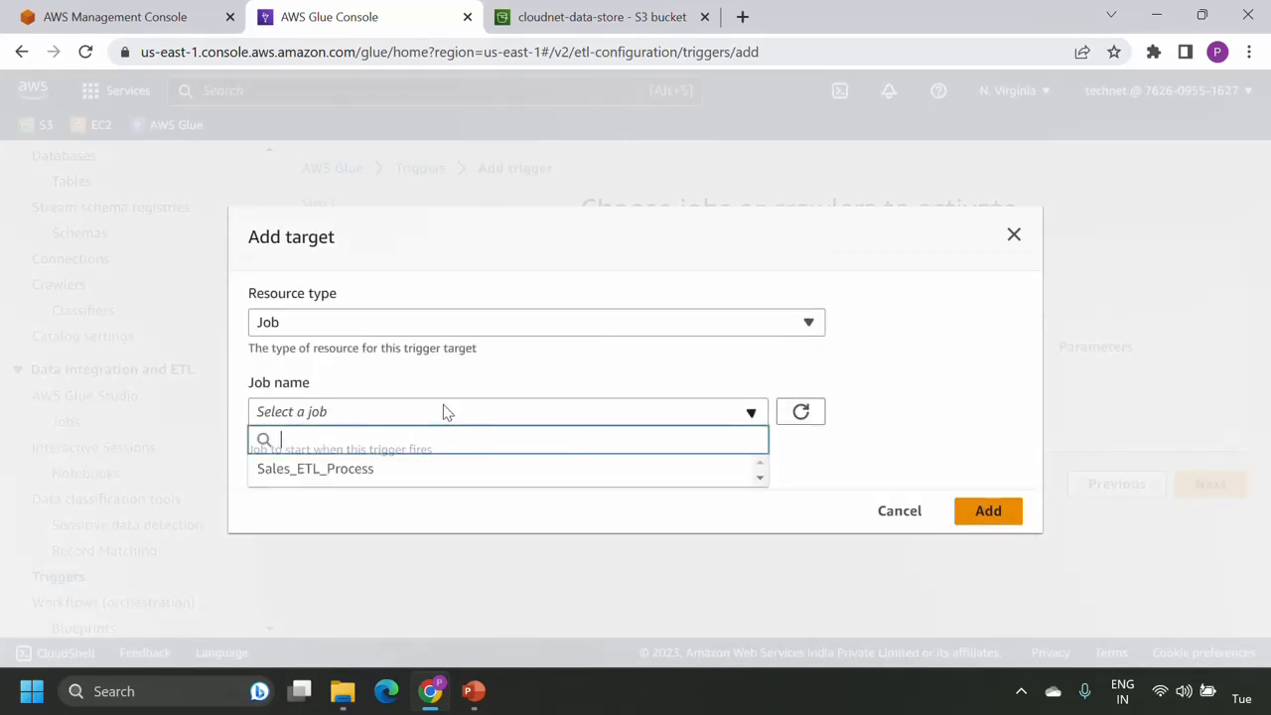
left_click(411, 474)
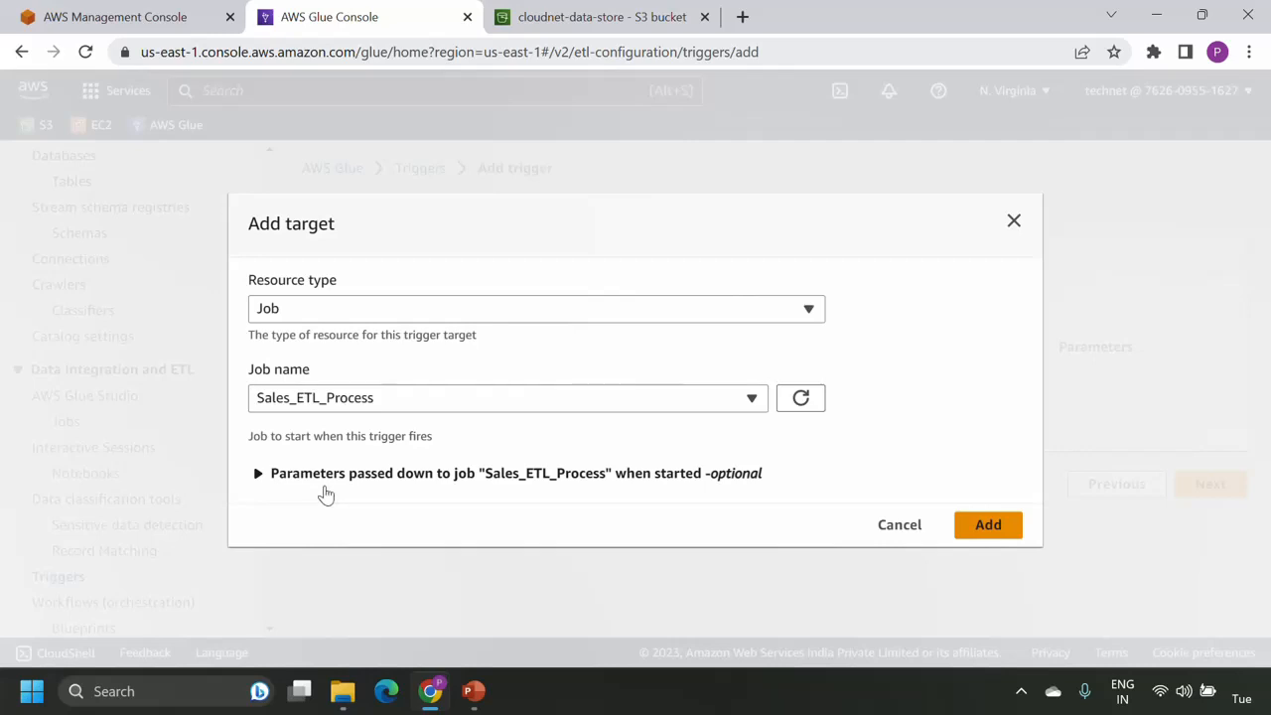
left_click(959, 528)
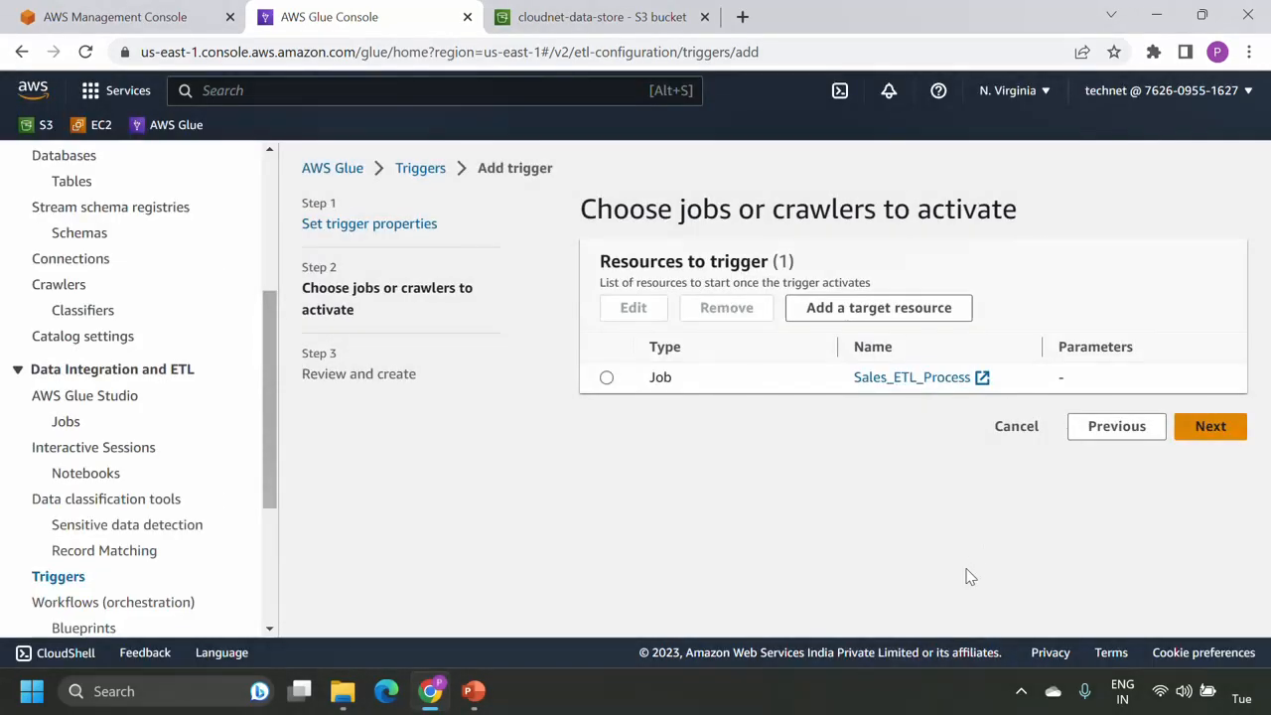
Create the trigger_sales_etl trigger from the review step, and check its details and its entry in the triggers list
left_click(1209, 429)
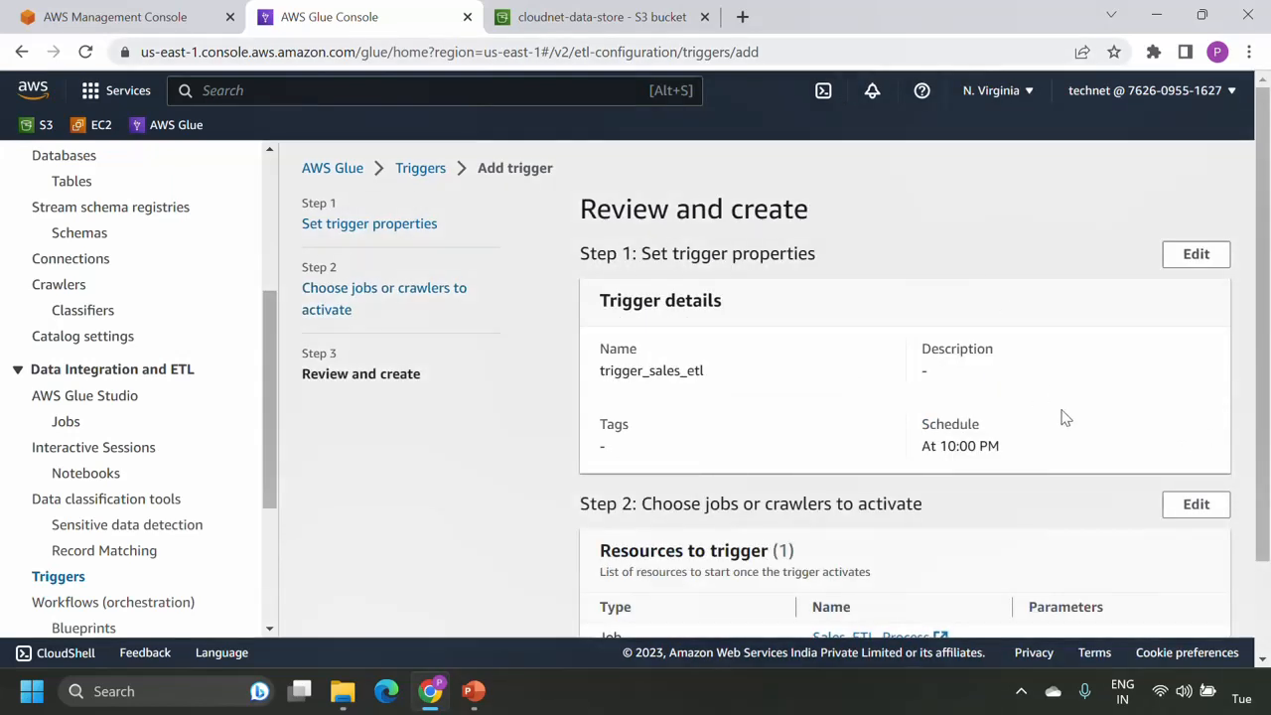
scroll(1061, 418, "down", 2)
left_click(1187, 612)
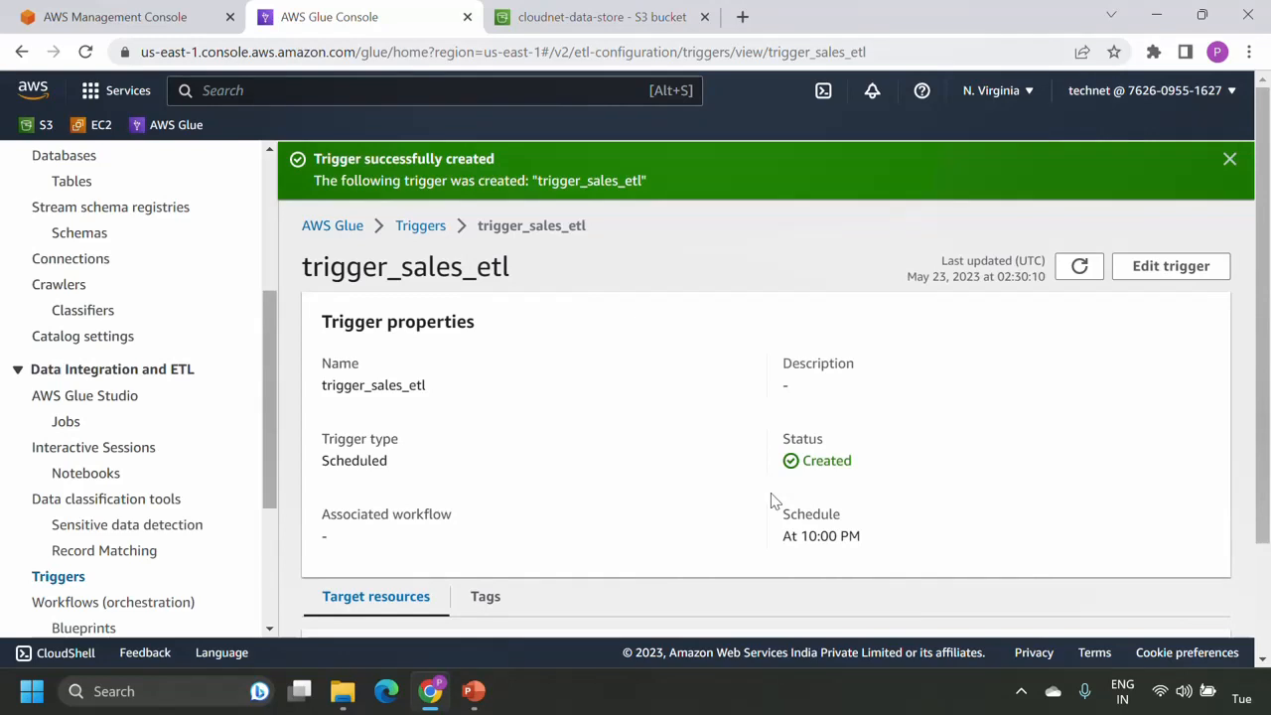
scroll(775, 502, "down", 2)
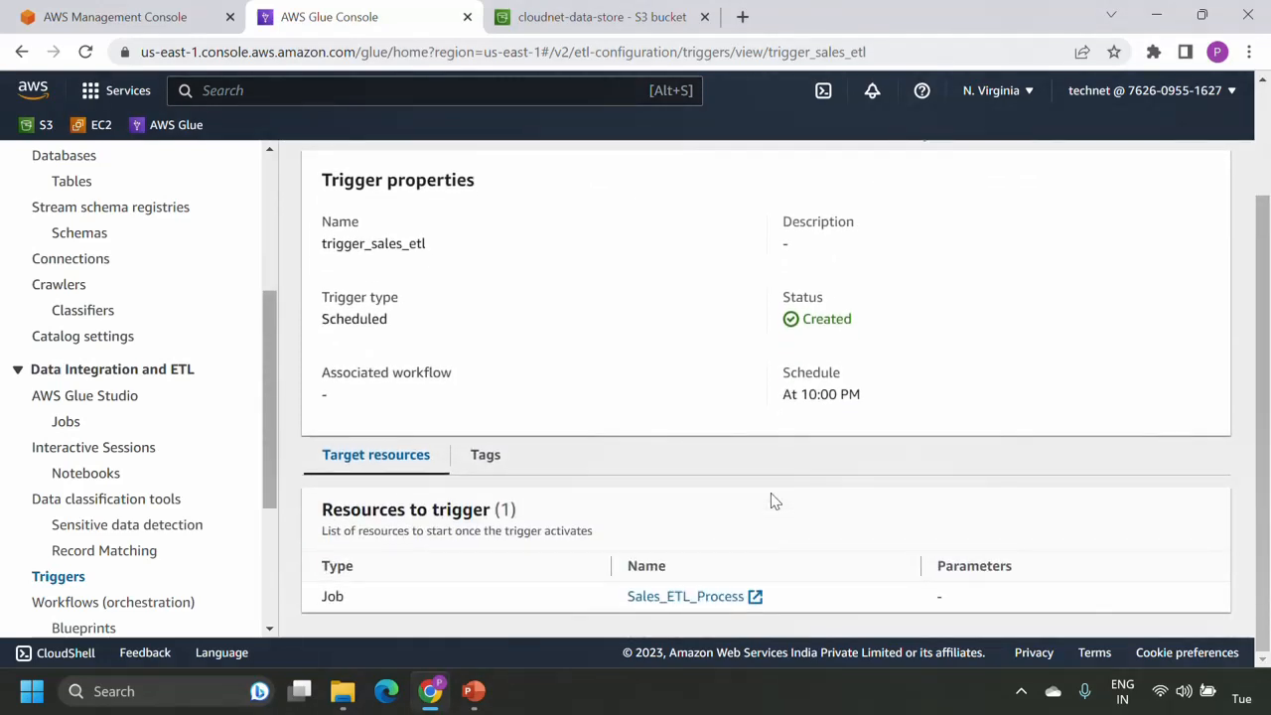
scroll(765, 502, "up", 2)
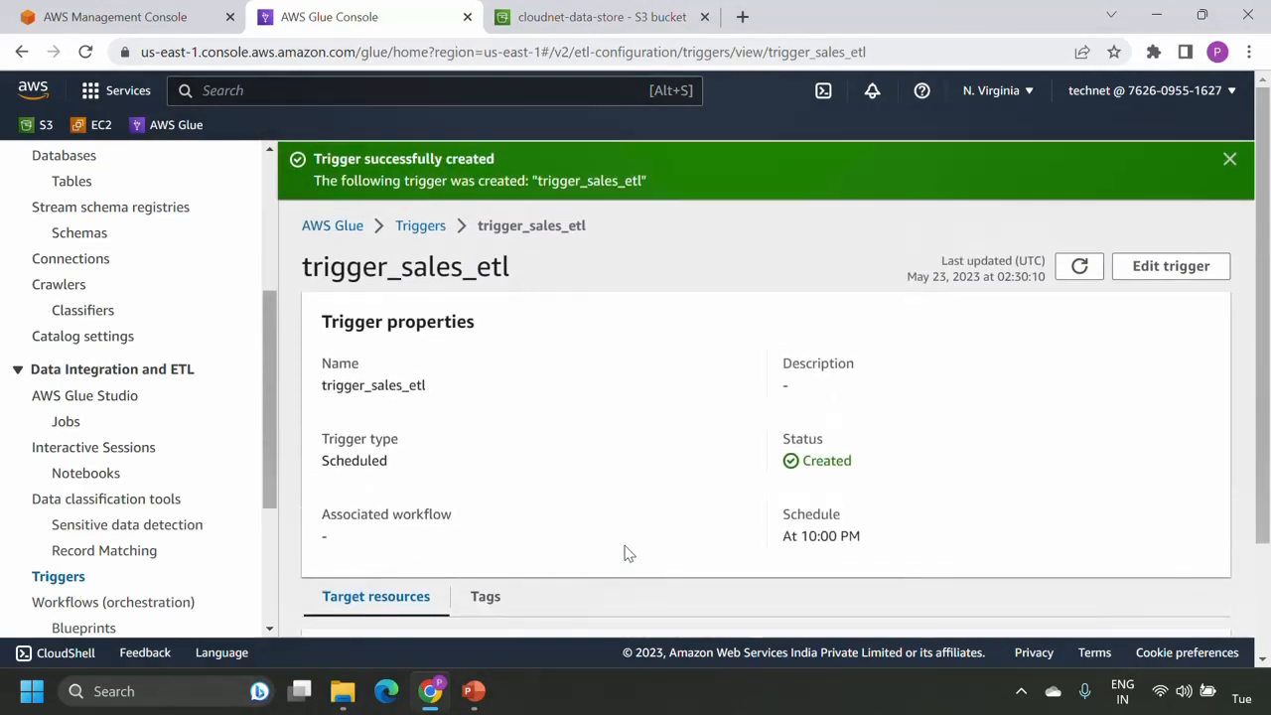
left_click(57, 576)
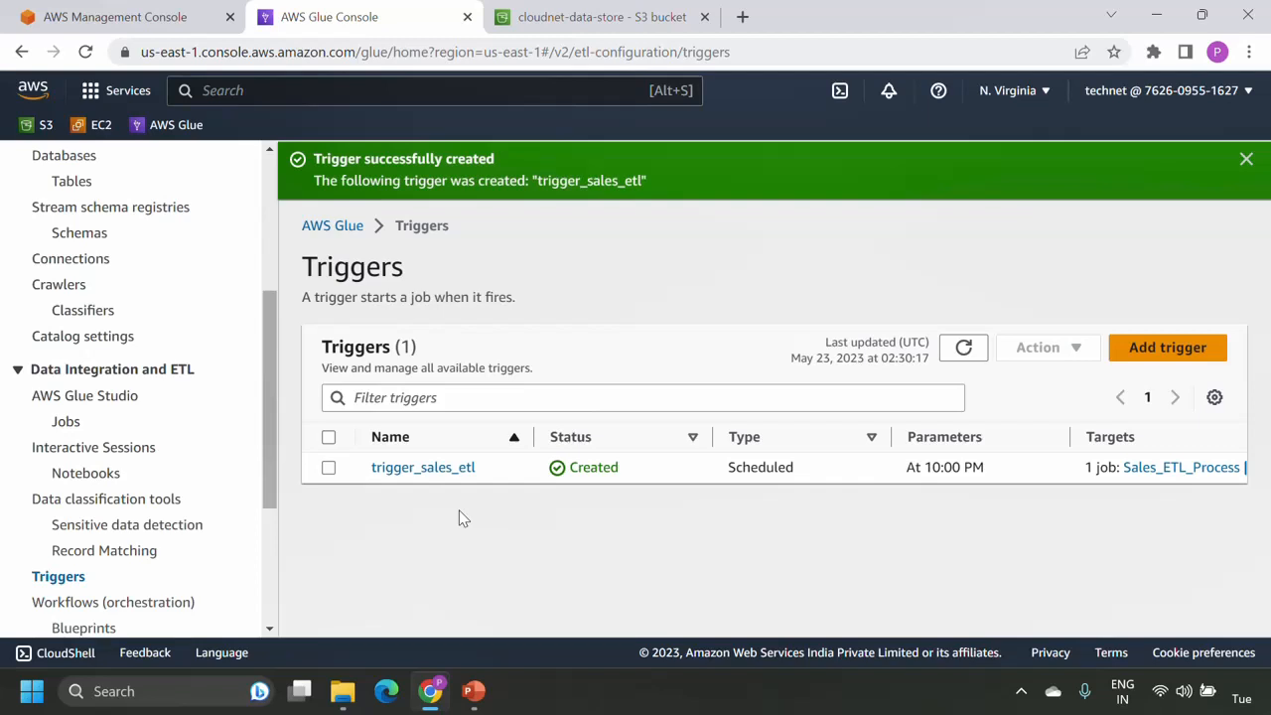
Start adding a second trigger named sales_job2 that fires on a job or crawler event, with Any as its conditional logic
left_click(1175, 354)
left_click(923, 398)
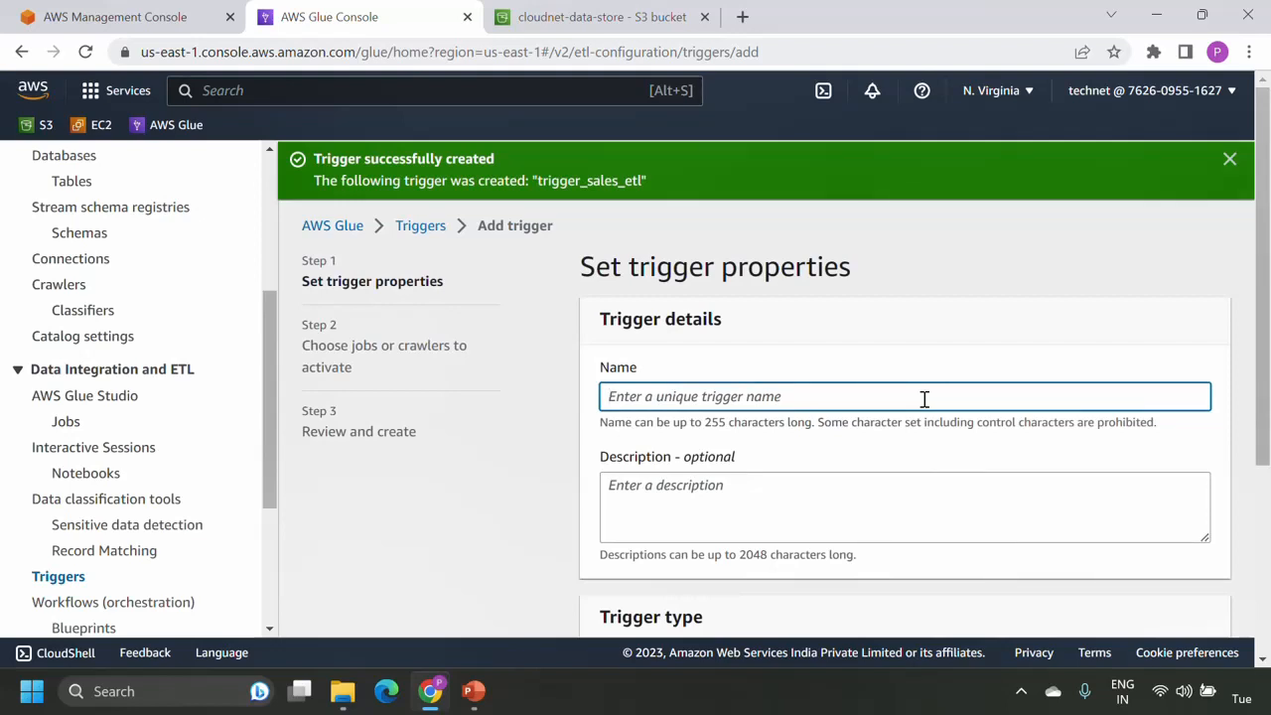
type("sales_")
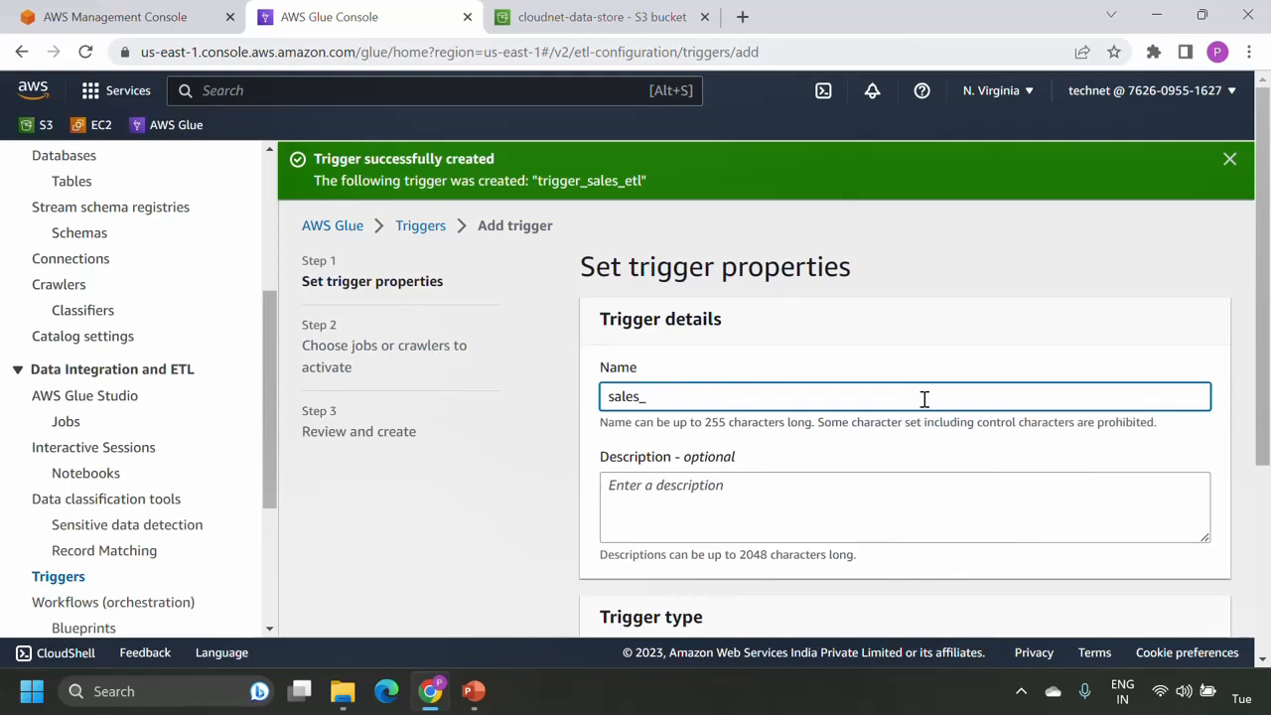
type("job2")
scroll(923, 398, "down", 3)
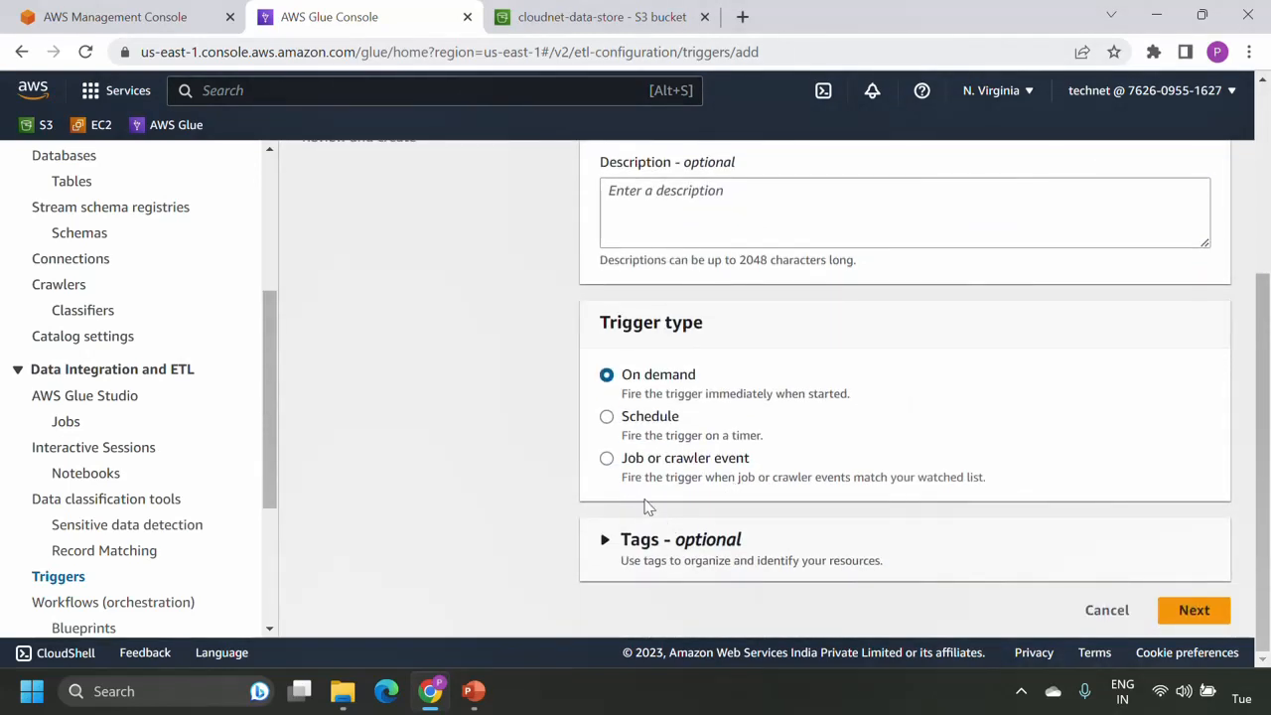
left_click(609, 460)
scroll(898, 481, "down", 3)
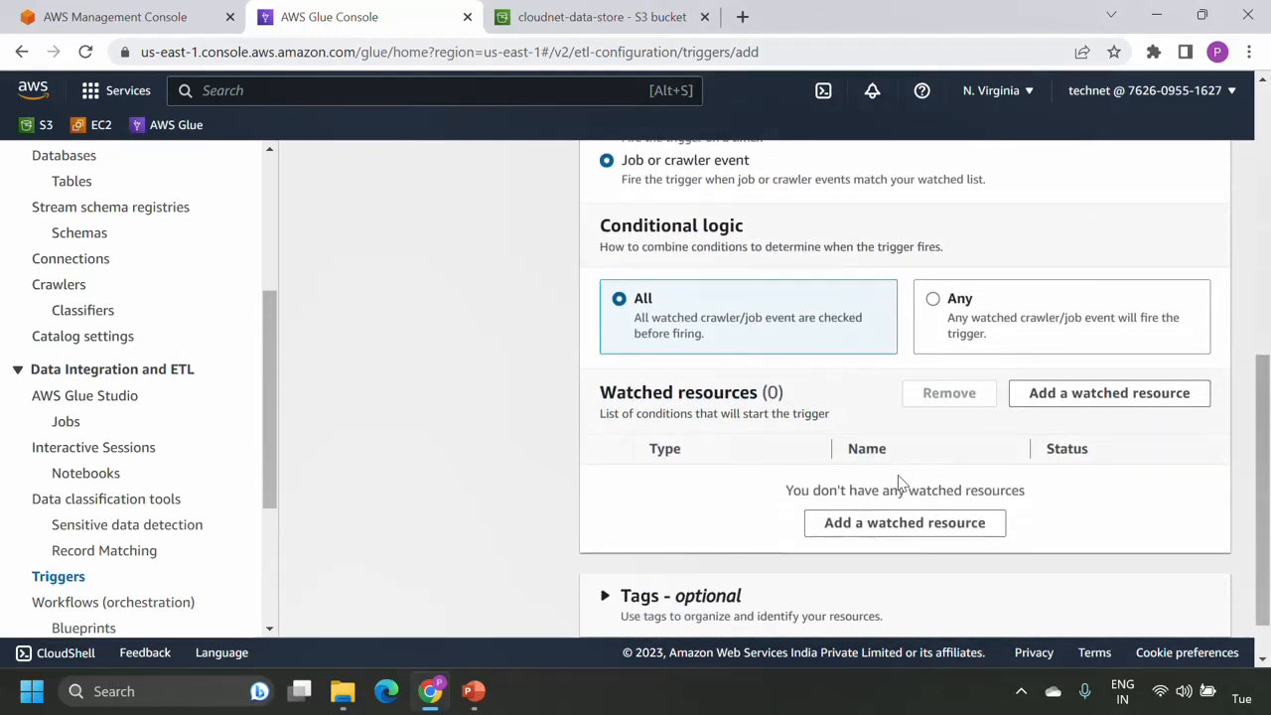
left_click(934, 299)
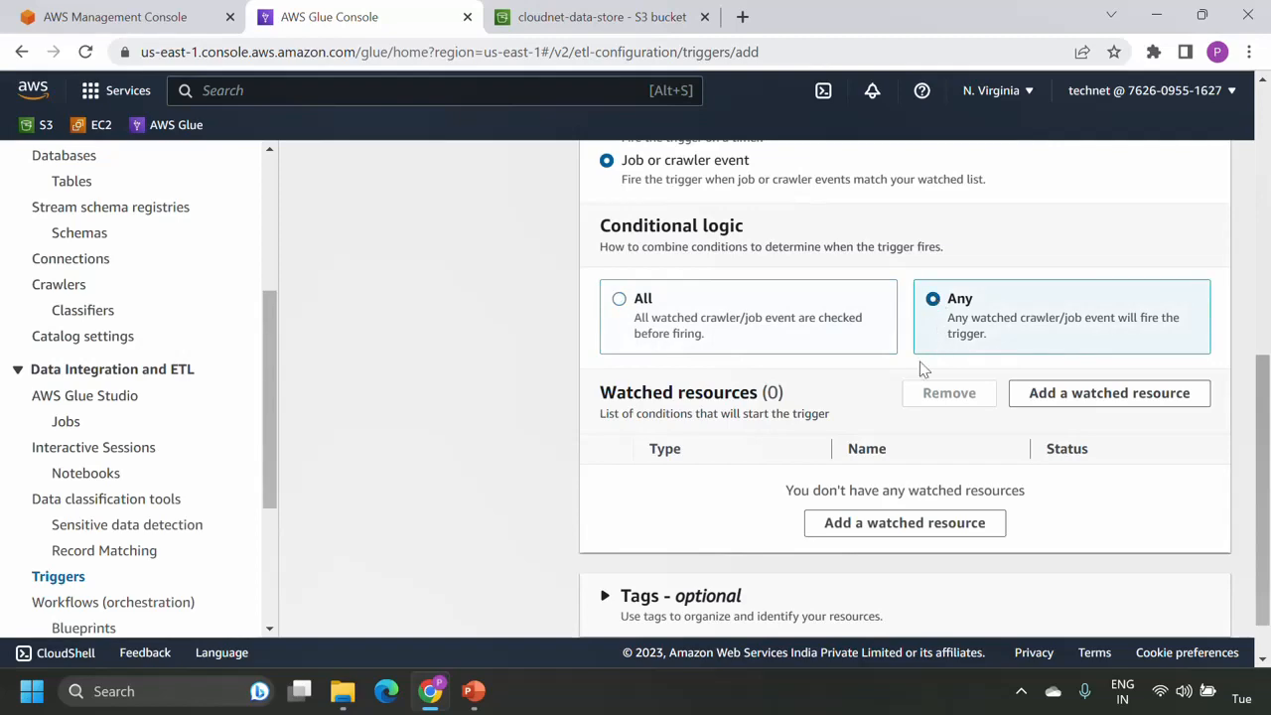
Add the Sales_ETL_Process job with status Succeeded as a watched resource, and continue to choosing the target resources
left_click(916, 533)
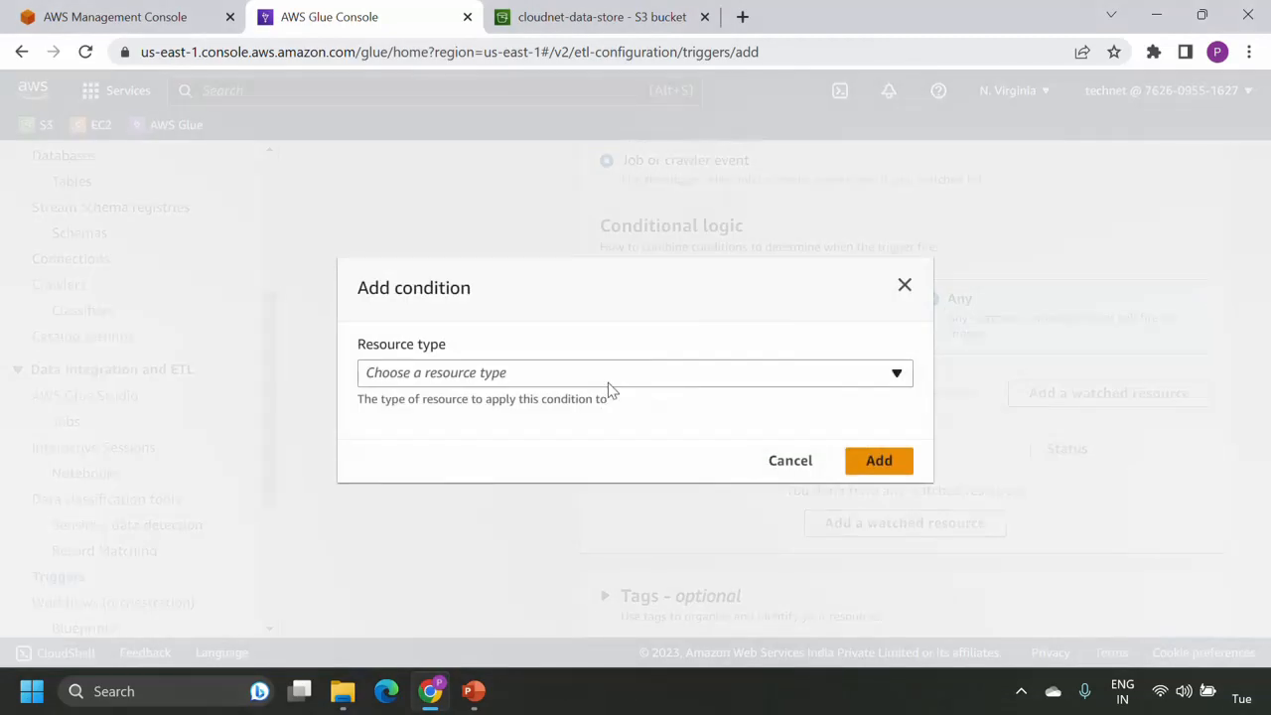
left_click(626, 377)
left_click(562, 435)
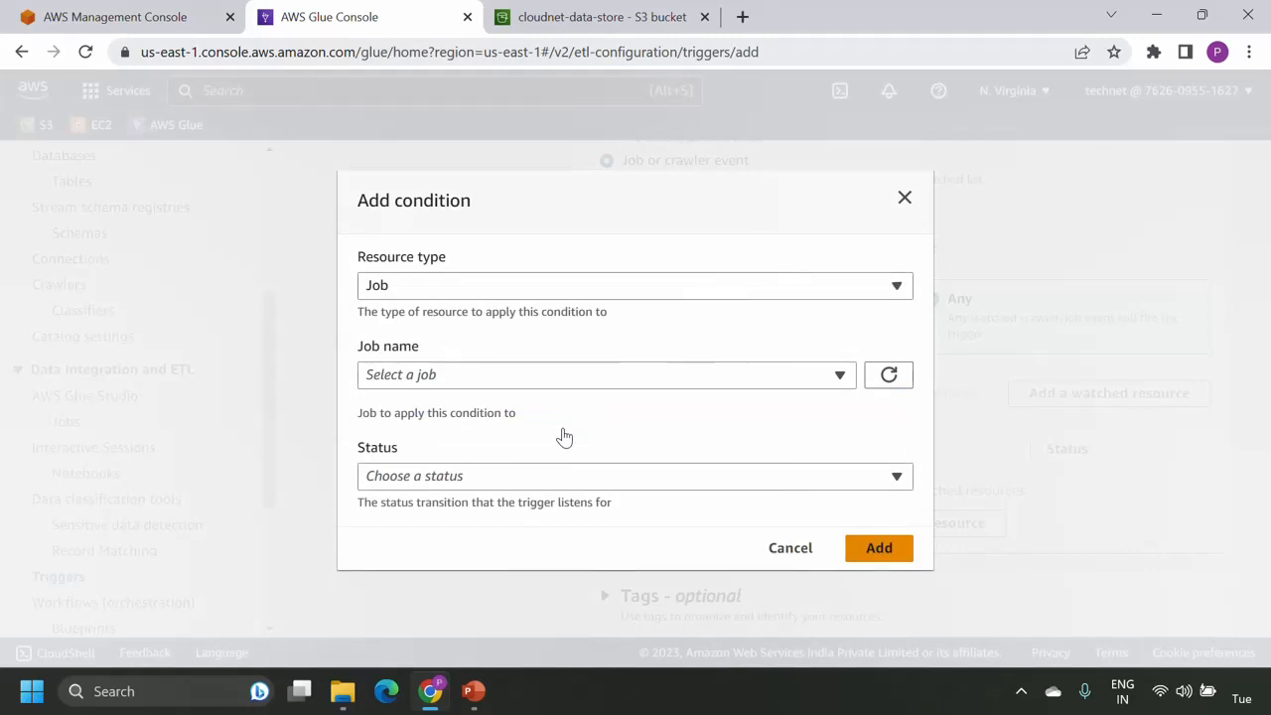
left_click(607, 378)
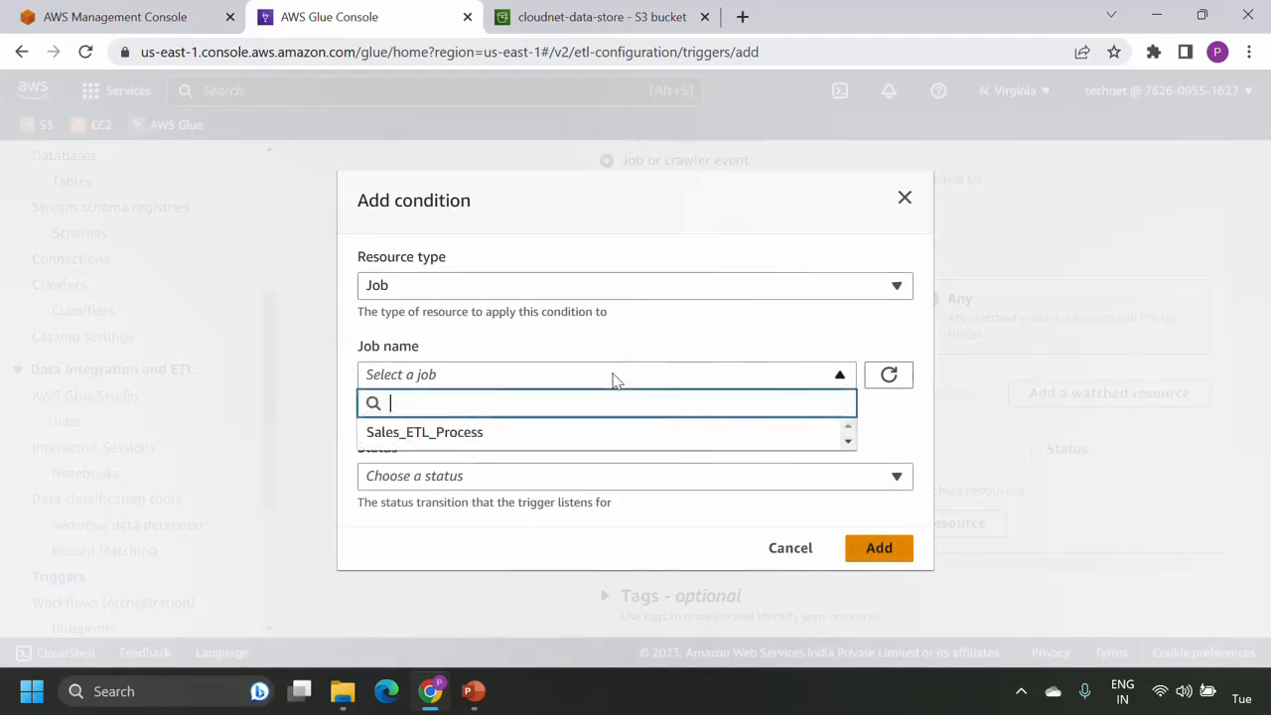
left_click(569, 433)
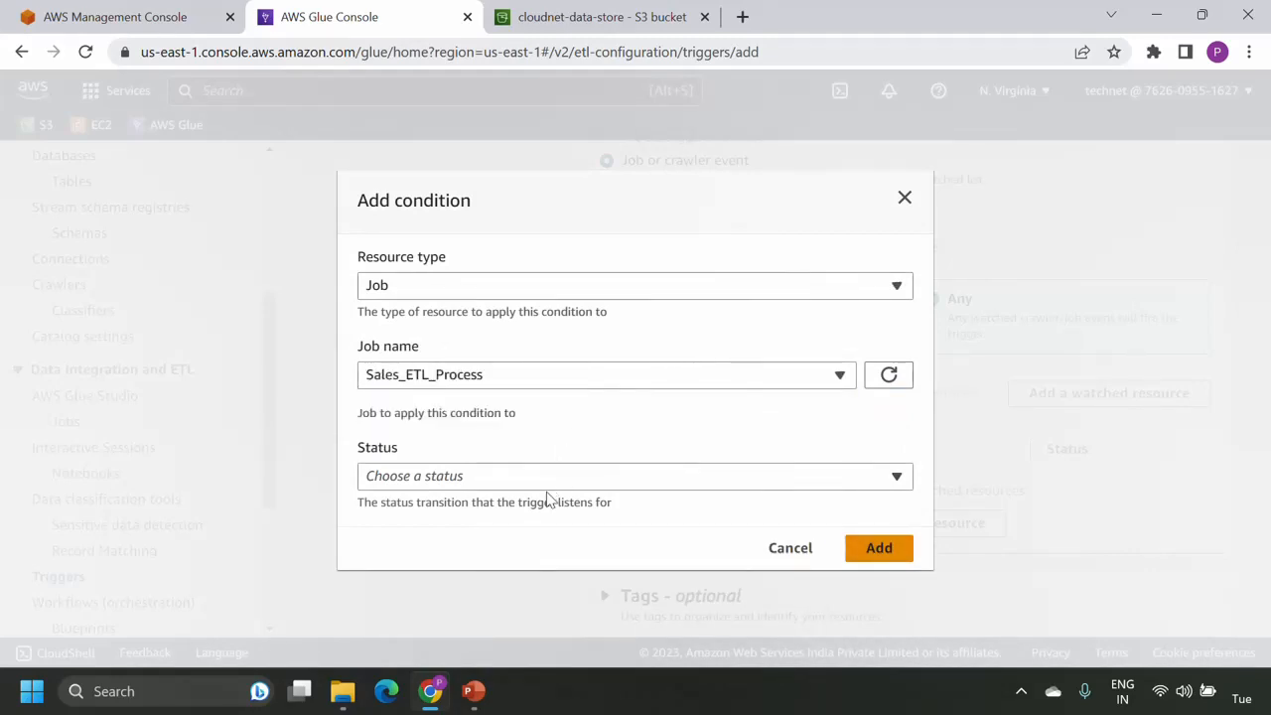
left_click(594, 481)
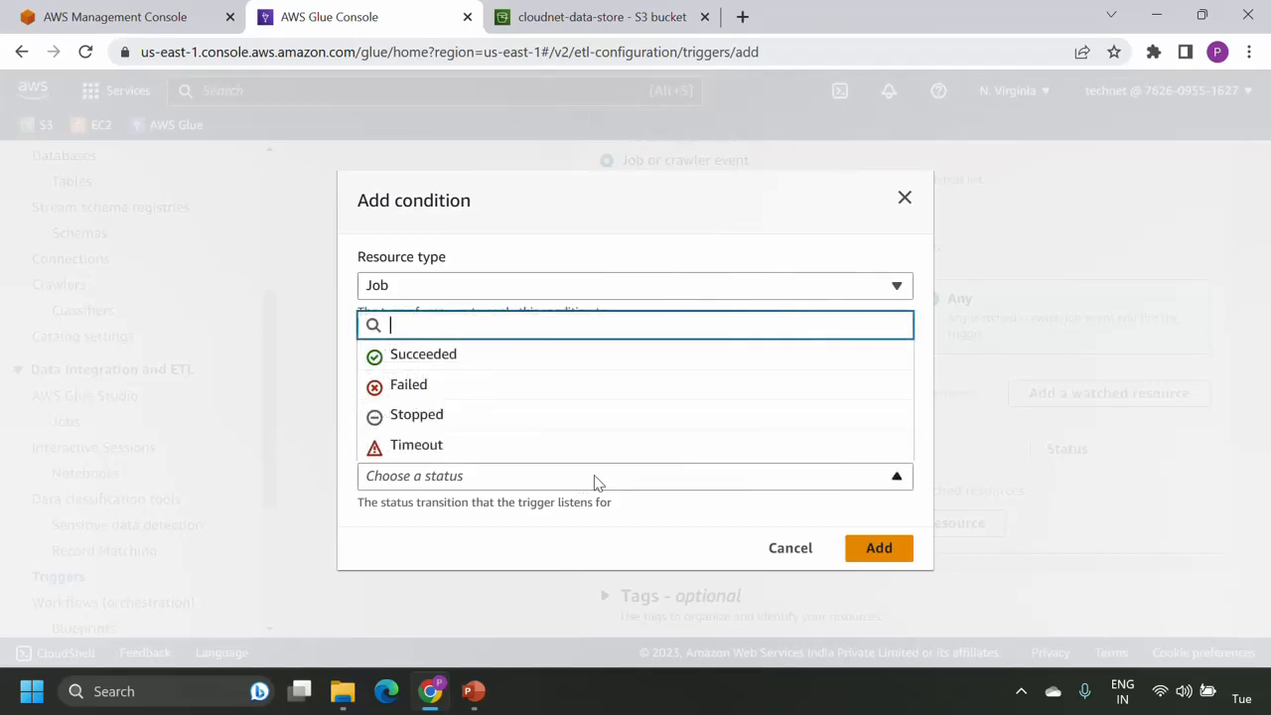
left_click(601, 365)
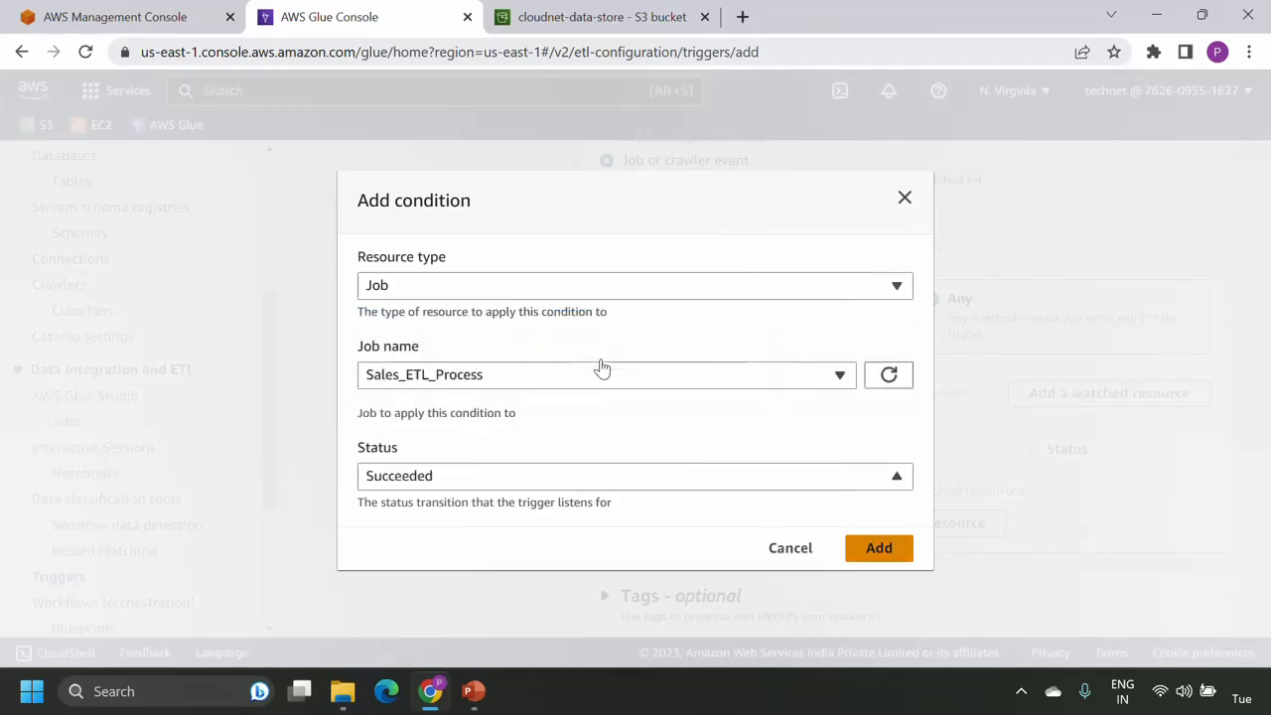
left_click(877, 552)
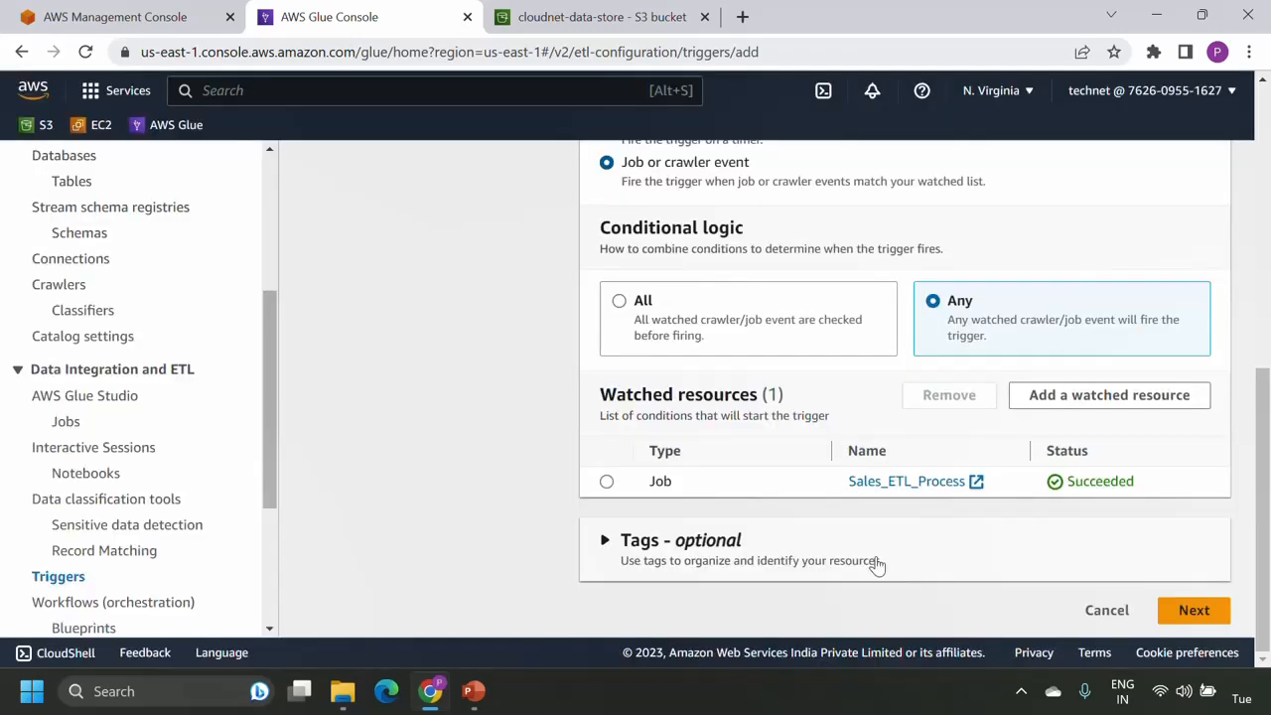
left_click(1194, 610)
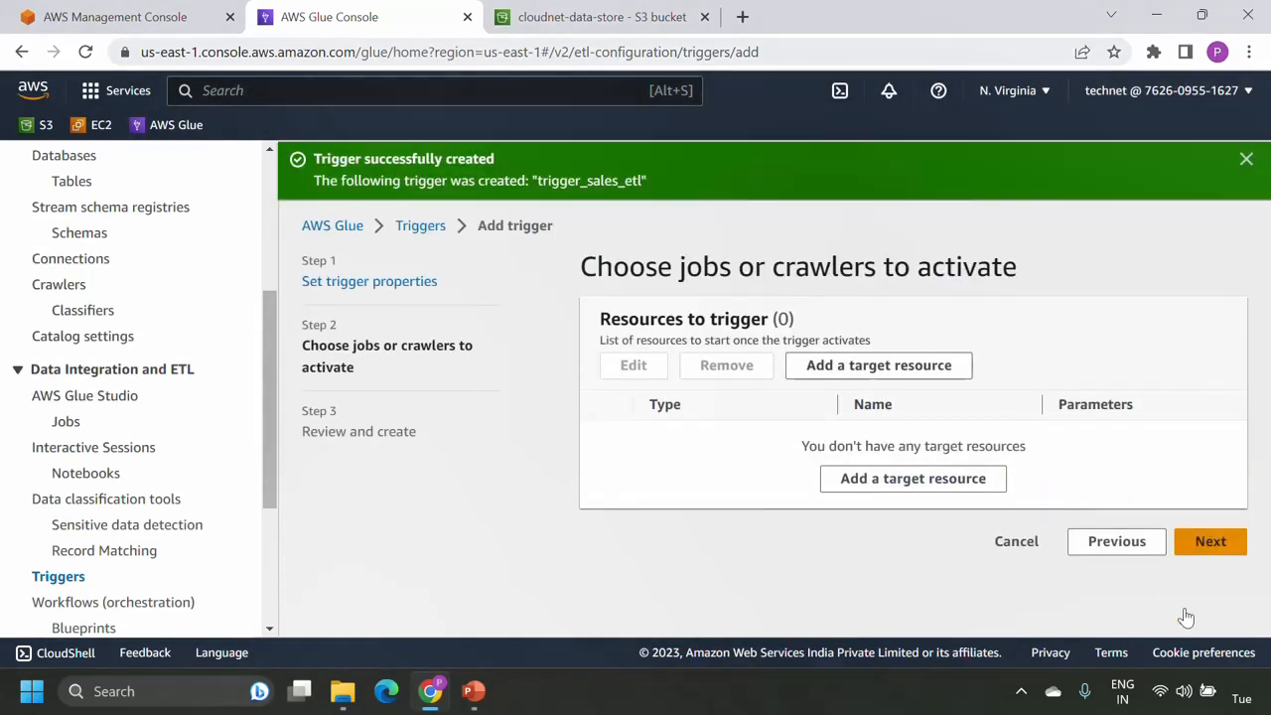